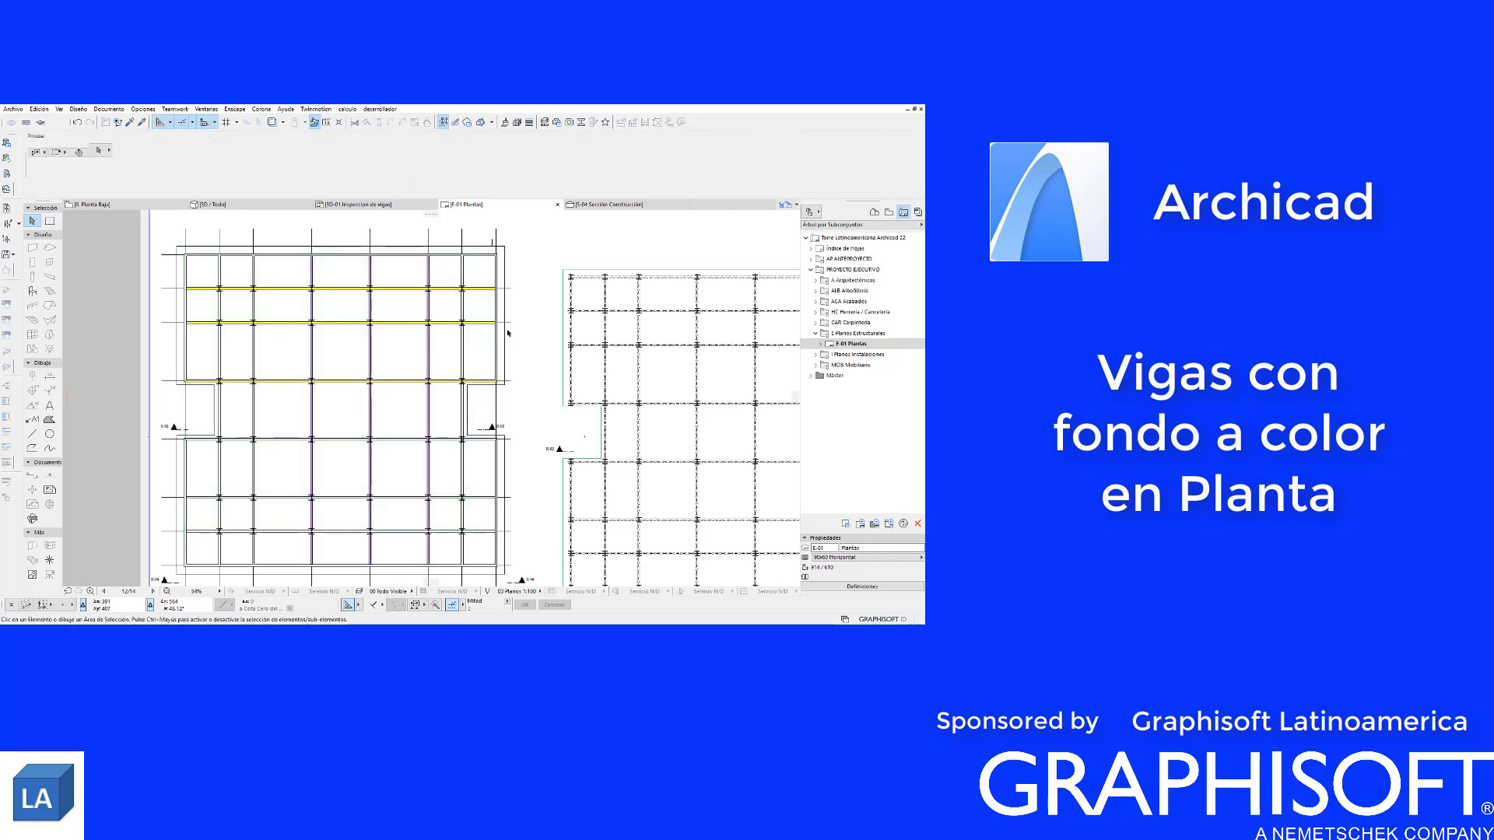
Zoom in and out on the ground floor structural plan
scroll(481, 268, "up", 2)
scroll(482, 268, "up", 2)
scroll(459, 300, "down", 2)
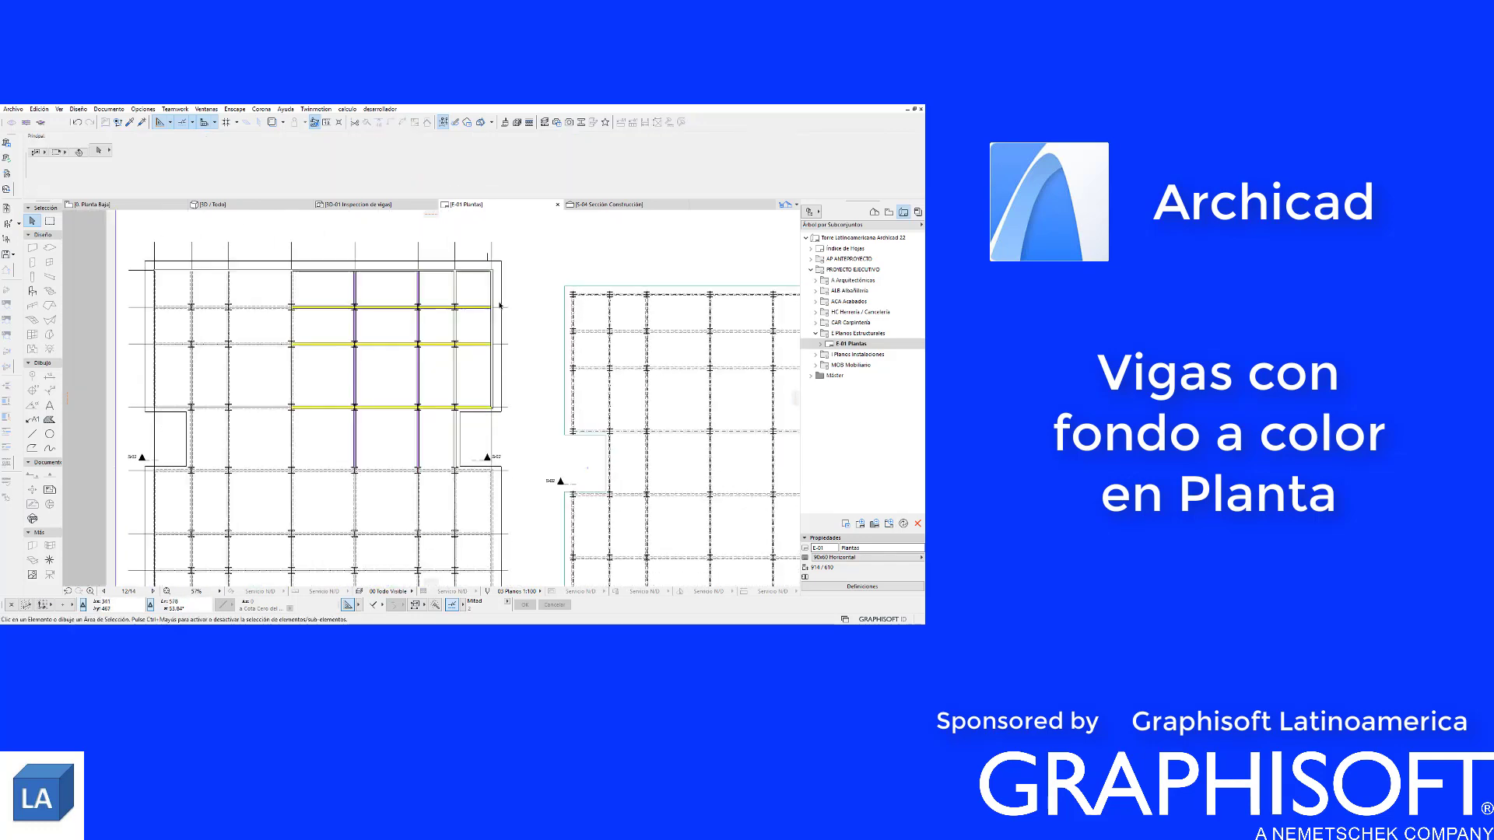
scroll(467, 288, "down", 2)
scroll(479, 273, "up", 2)
scroll(485, 267, "up", 2)
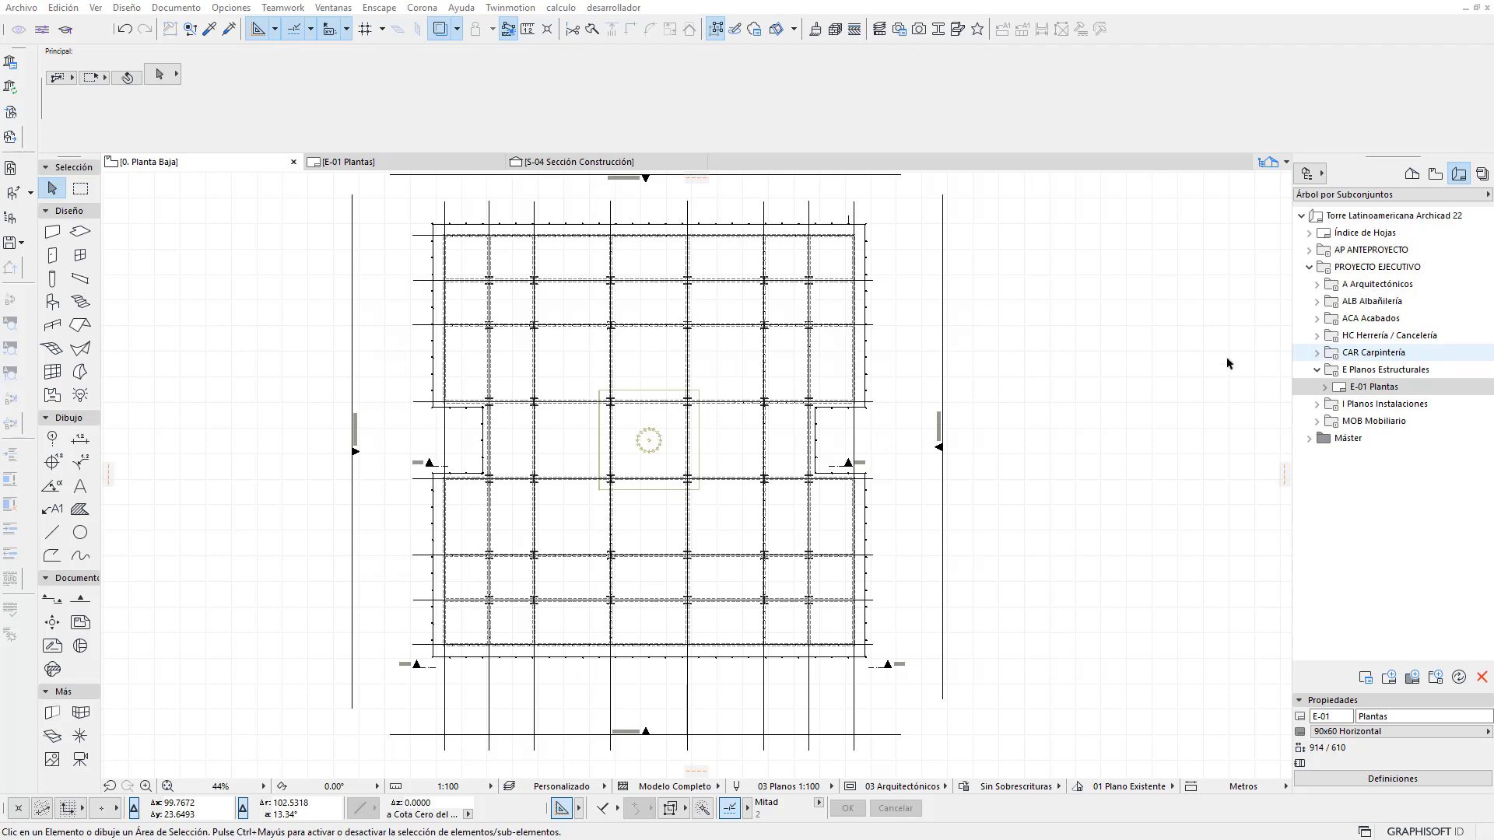
scroll(443, 291, "up", 5)
scroll(646, 389, "up", 1)
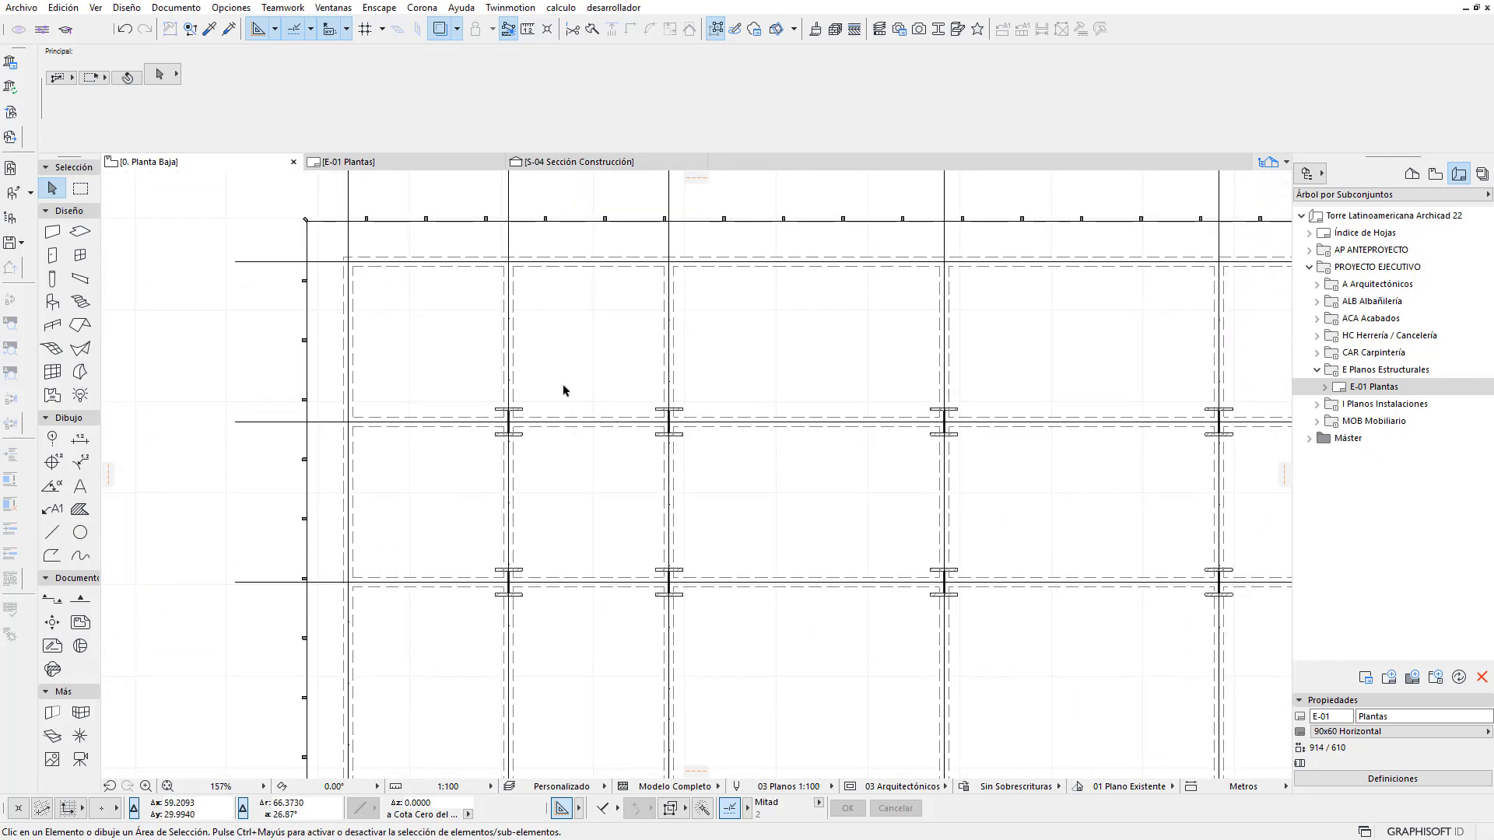
Pan to more bays and show the Project Map with 0. Planta Baja selected
middle_click_drag(672, 326, 493, 354)
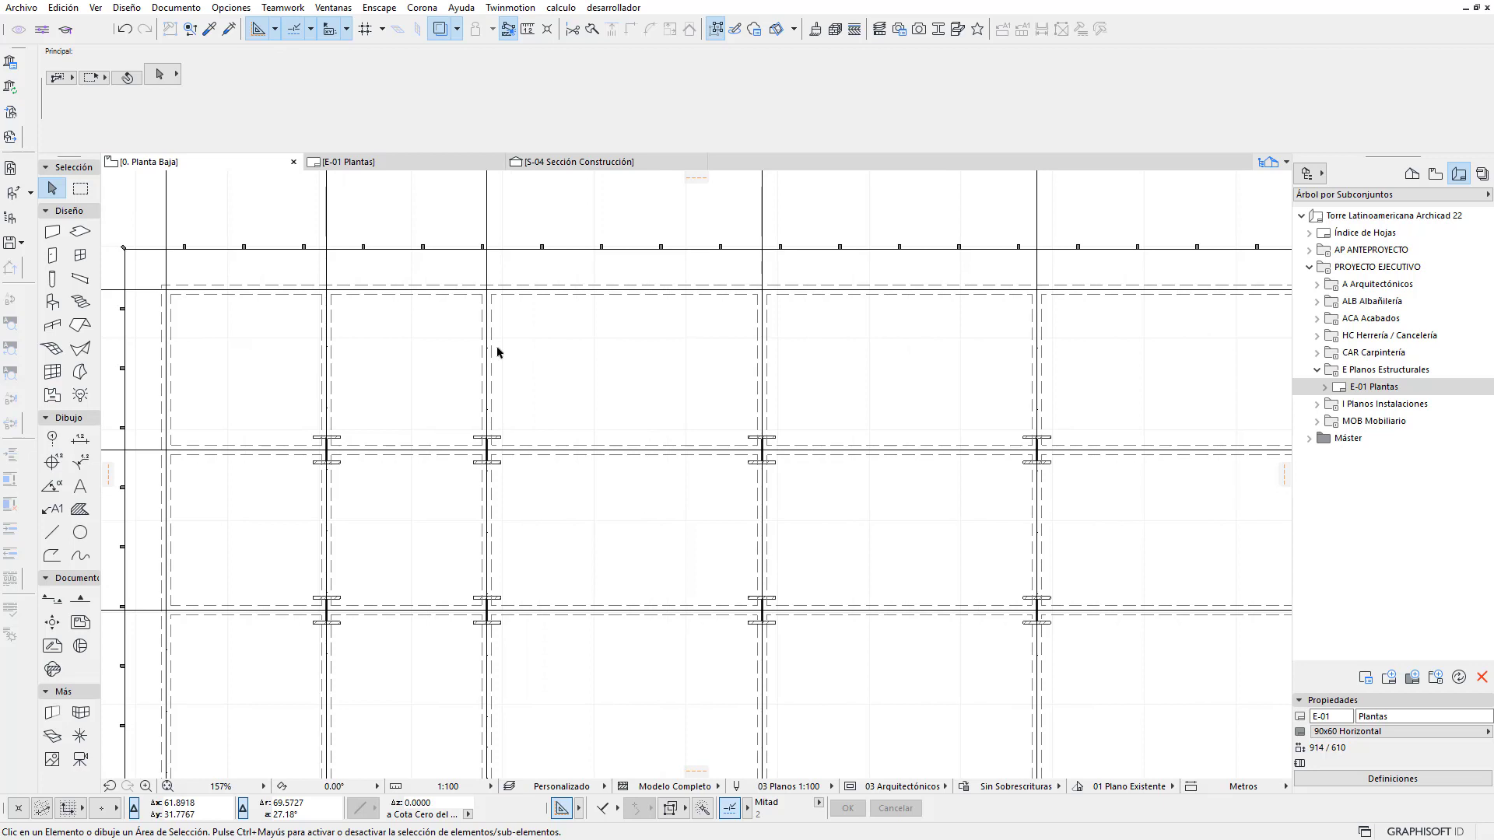
scroll(467, 327, "up", 1)
scroll(433, 310, "up", 1)
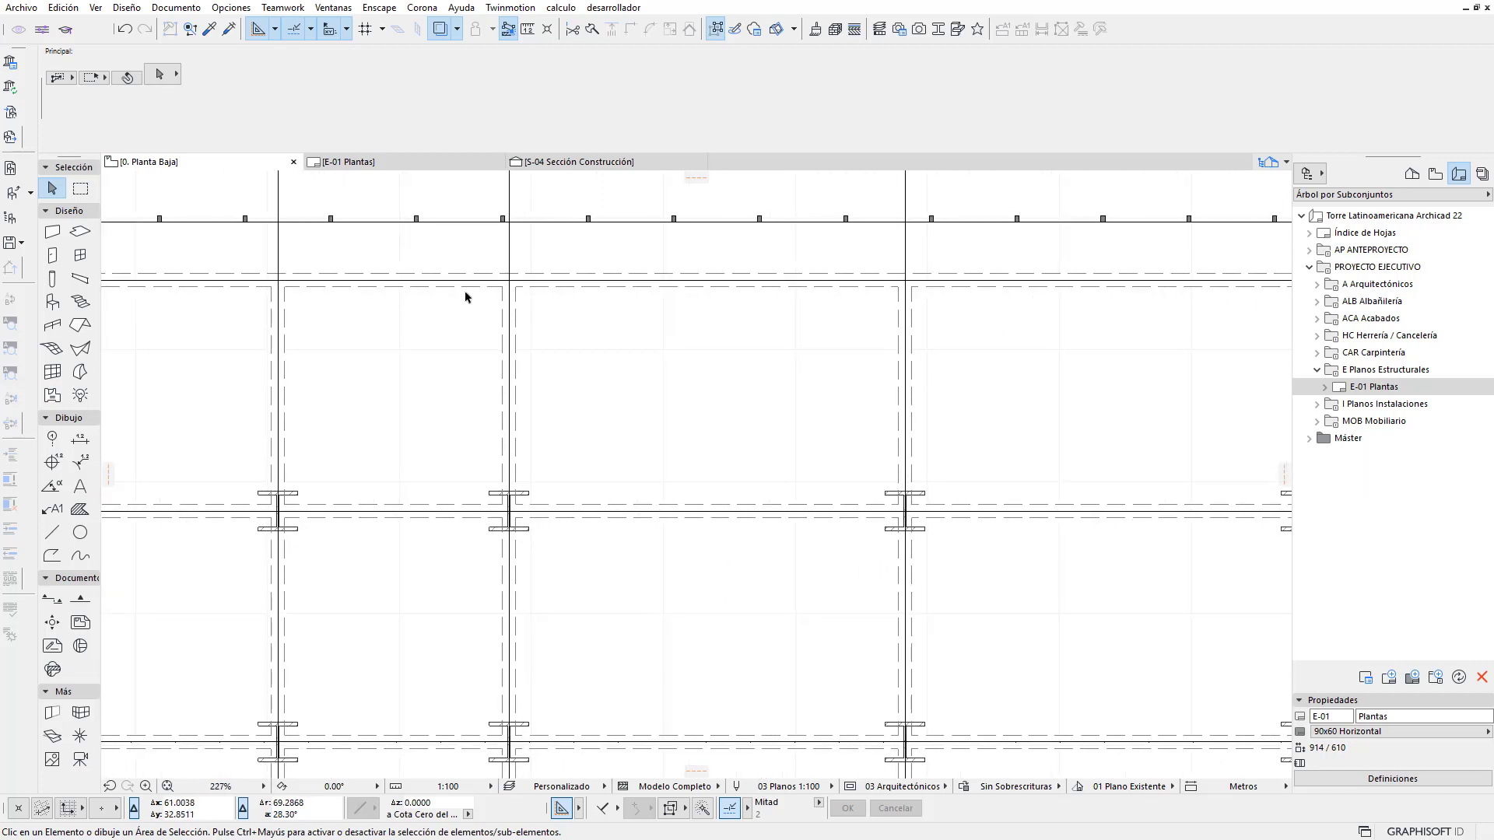
left_click(474, 294)
left_click(451, 362)
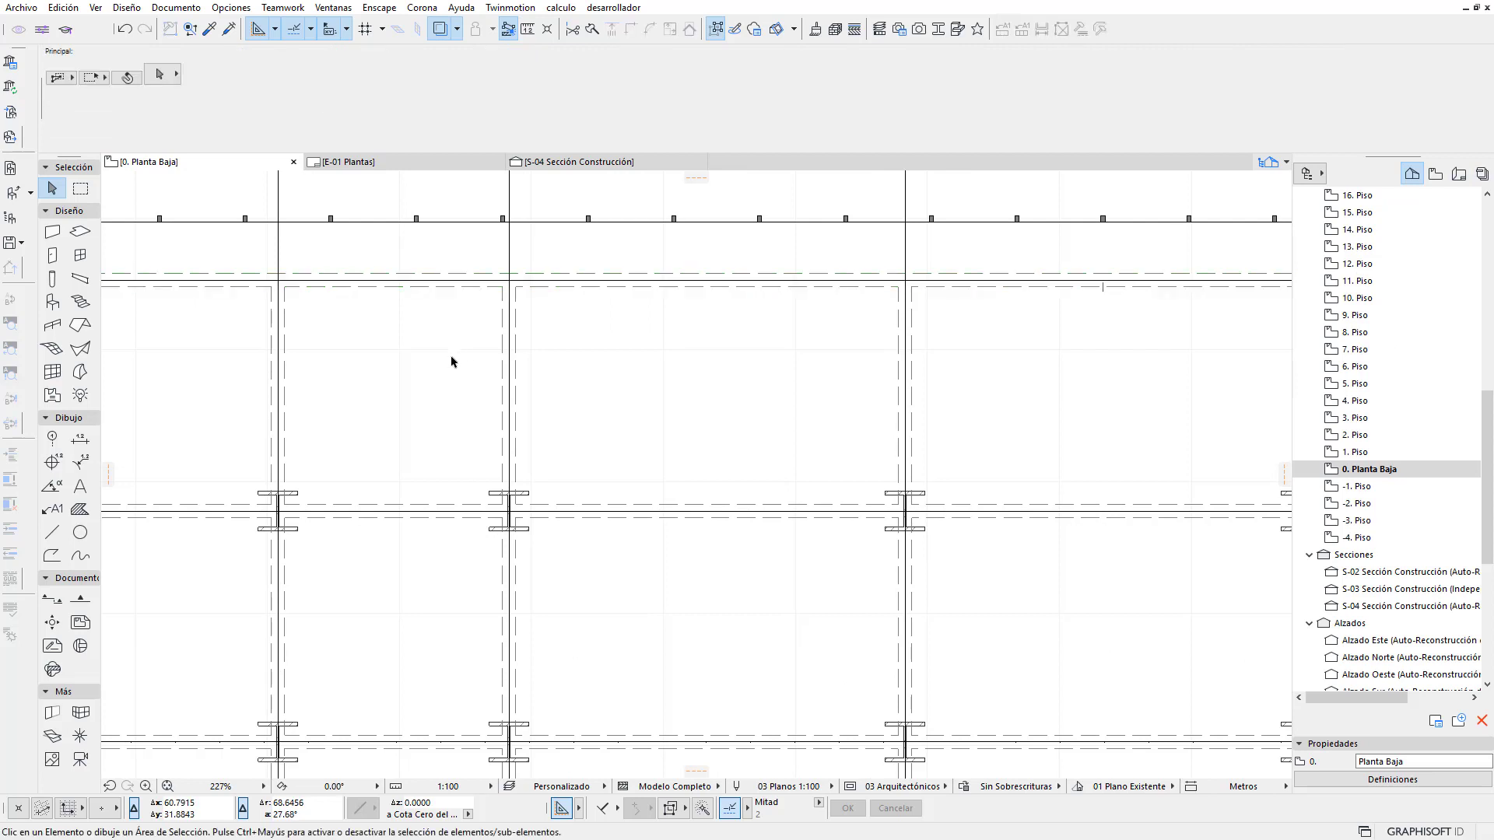
scroll(451, 362, "down", 2)
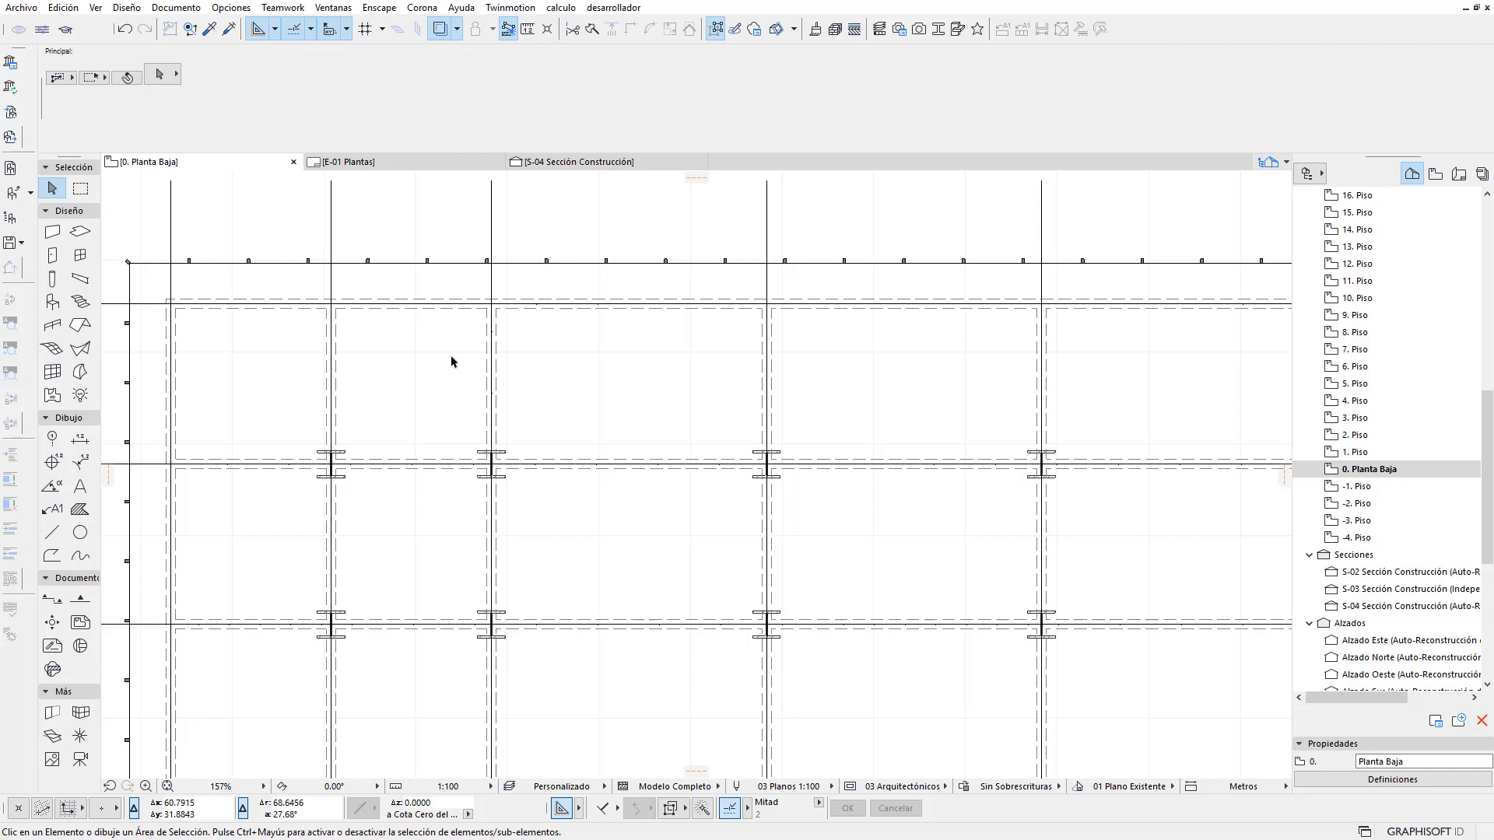
In the Property Manager, create a property group named 'Supervision de estructura'
left_click(220, 17)
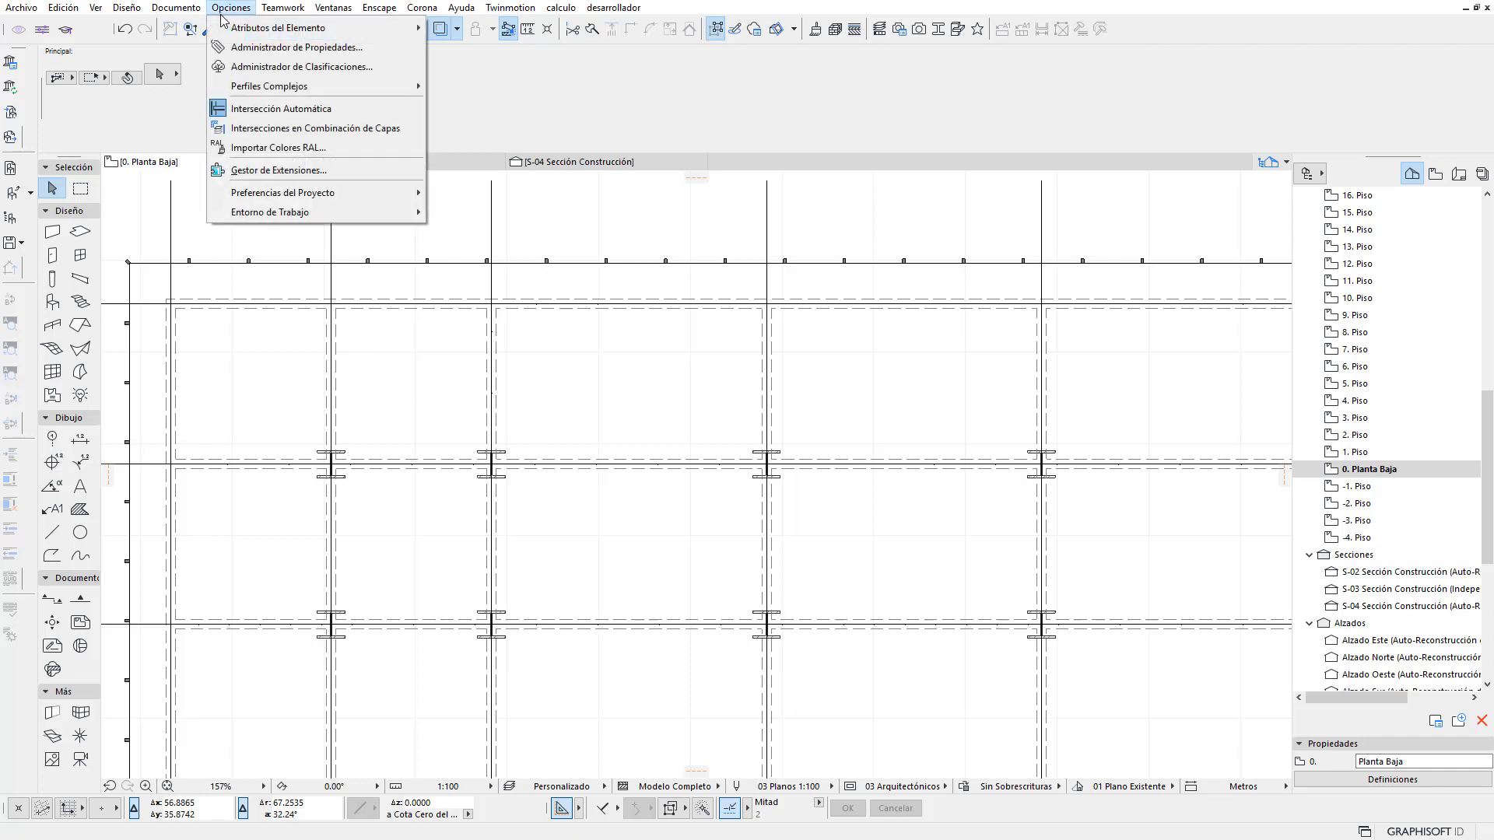
left_click(284, 49)
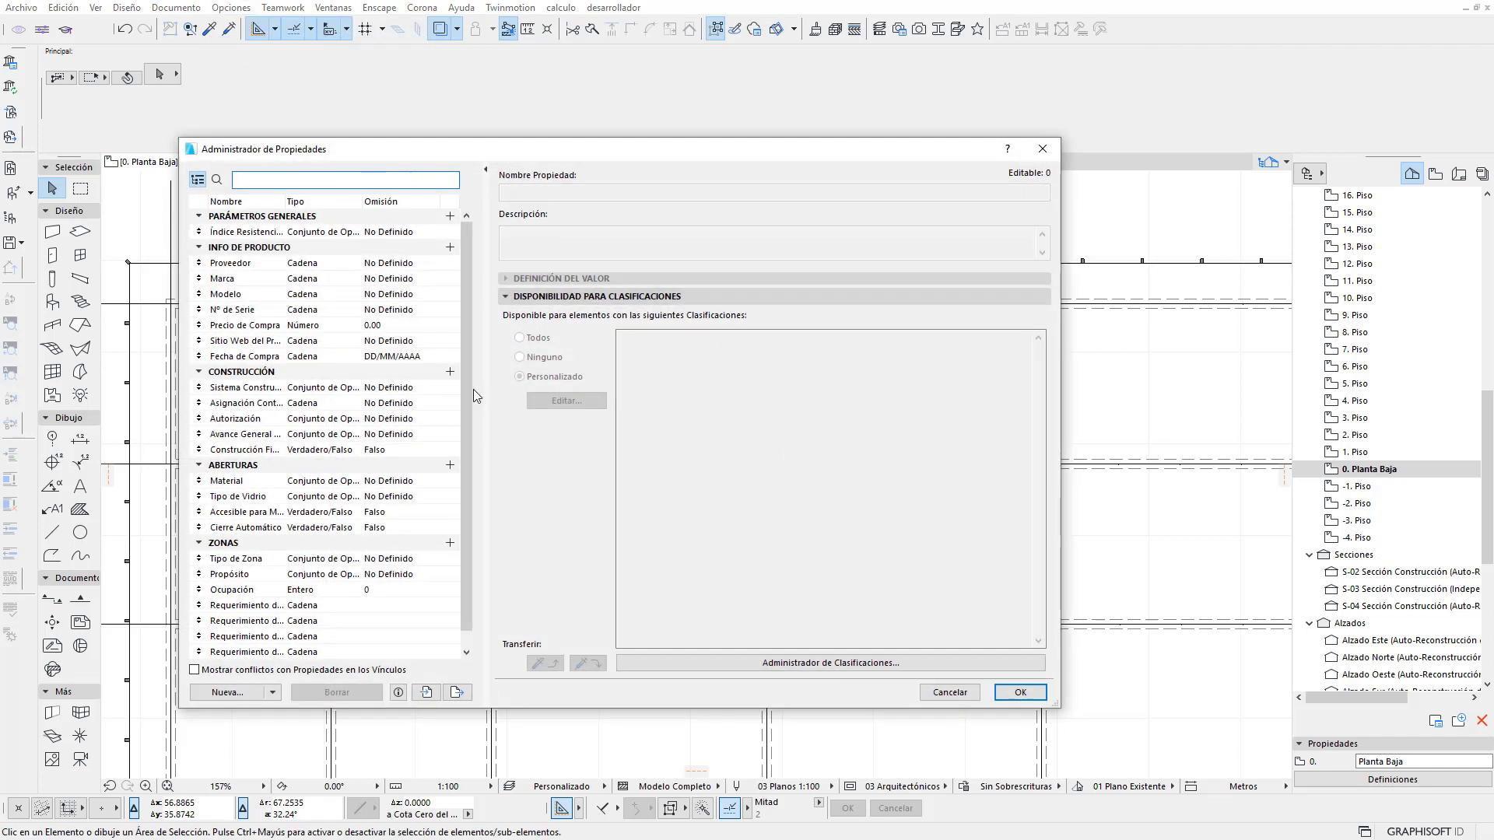
scroll(470, 420, "down", 1)
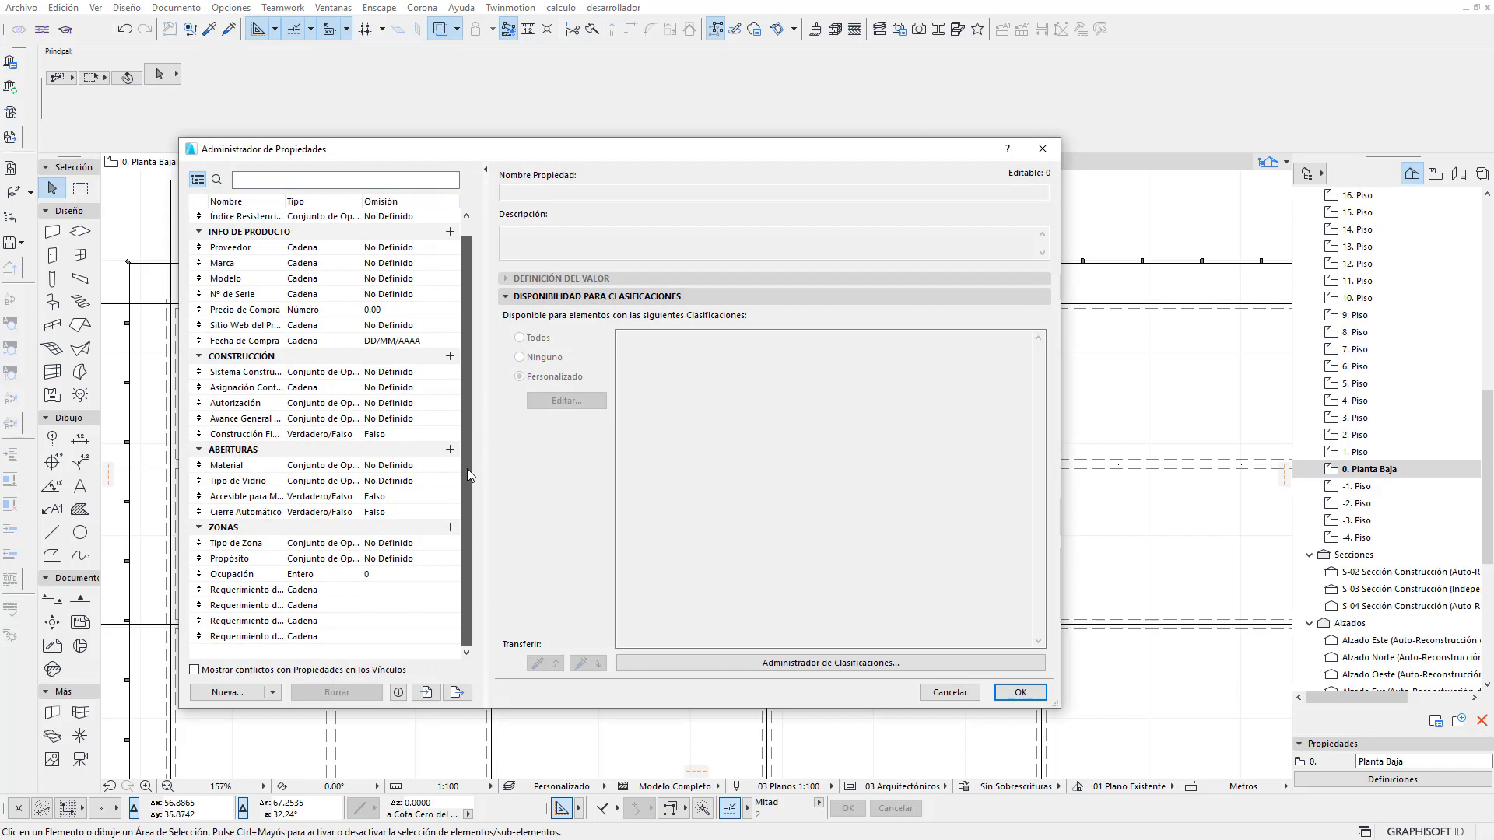
left_click(230, 692)
left_click(807, 274)
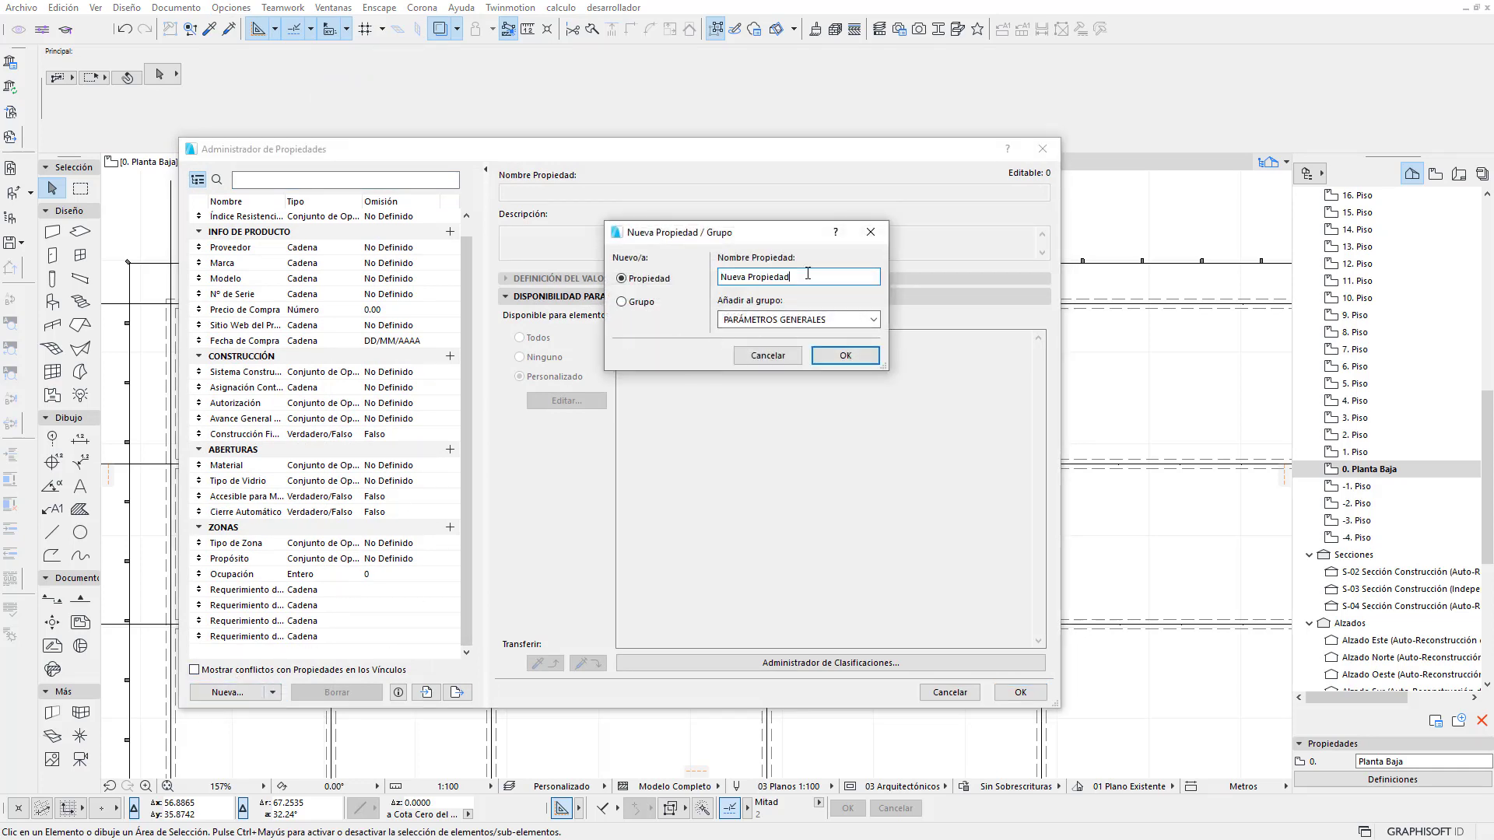
left_click_drag(807, 274, 712, 278)
left_click(633, 302)
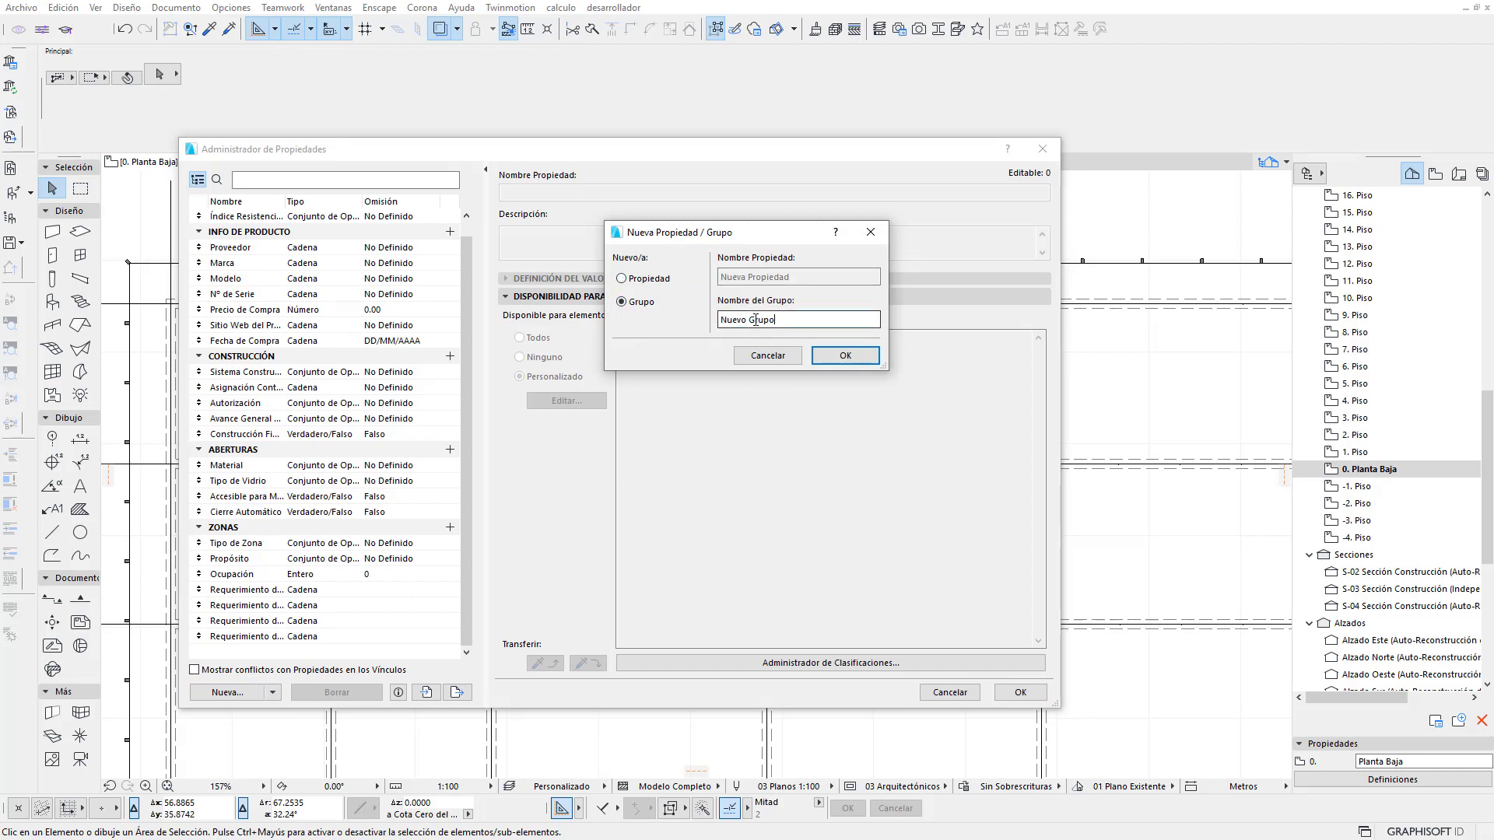
key("ctrl+a")
type("Supe")
type("rvision ")
type("de estru")
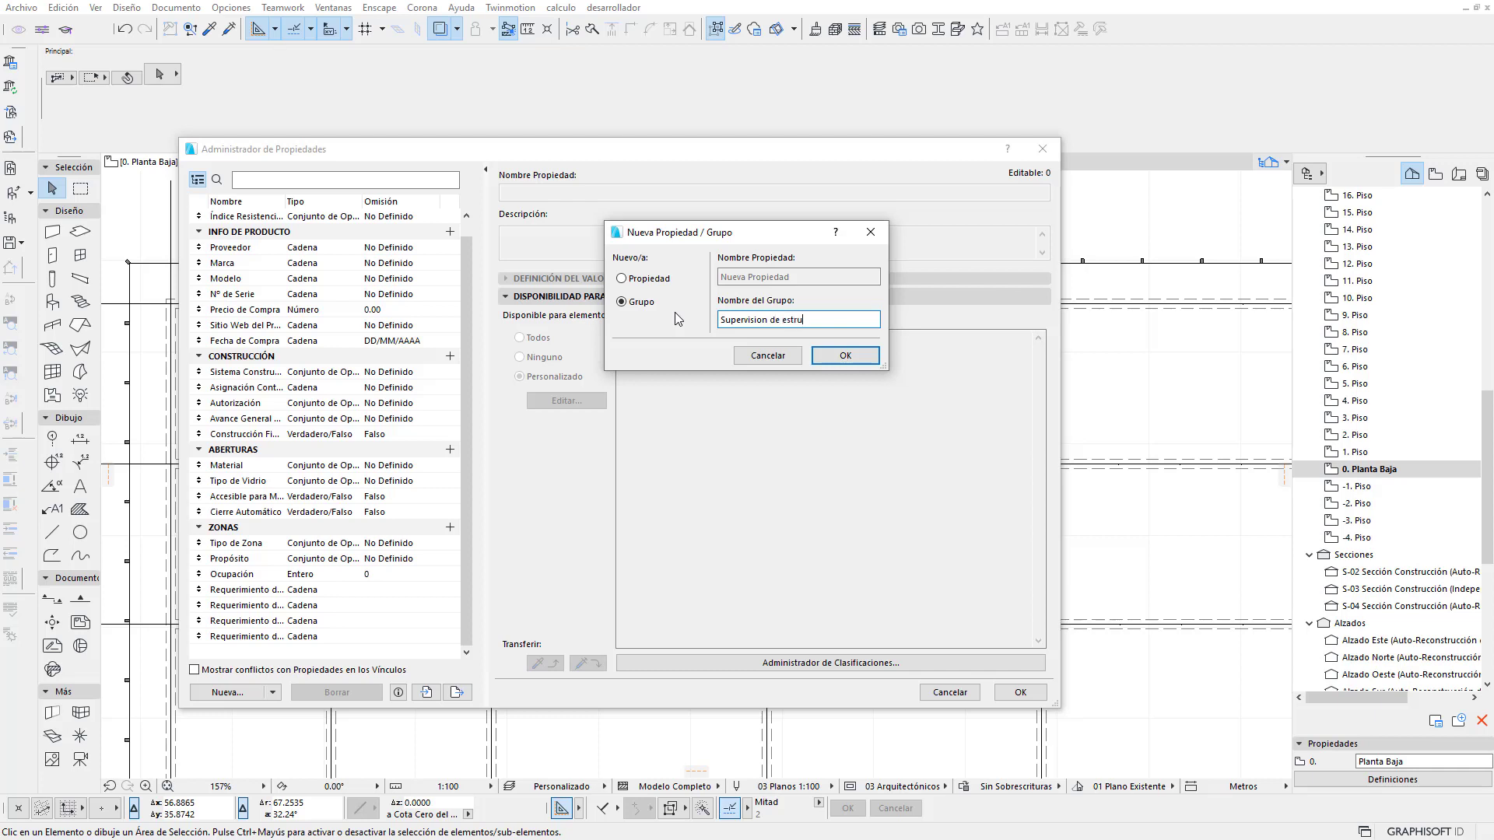
type("ctura")
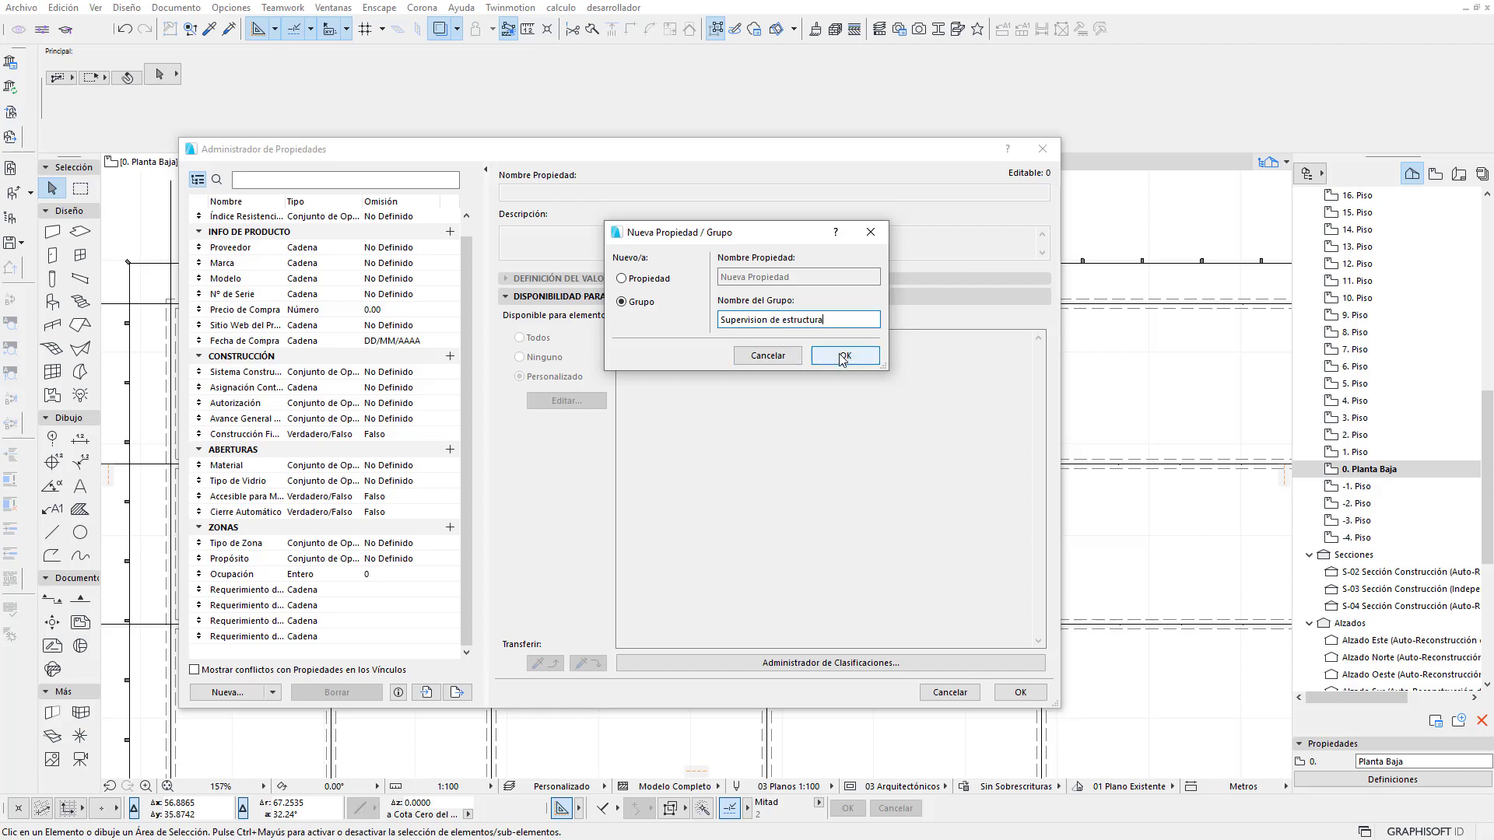
left_click(843, 357)
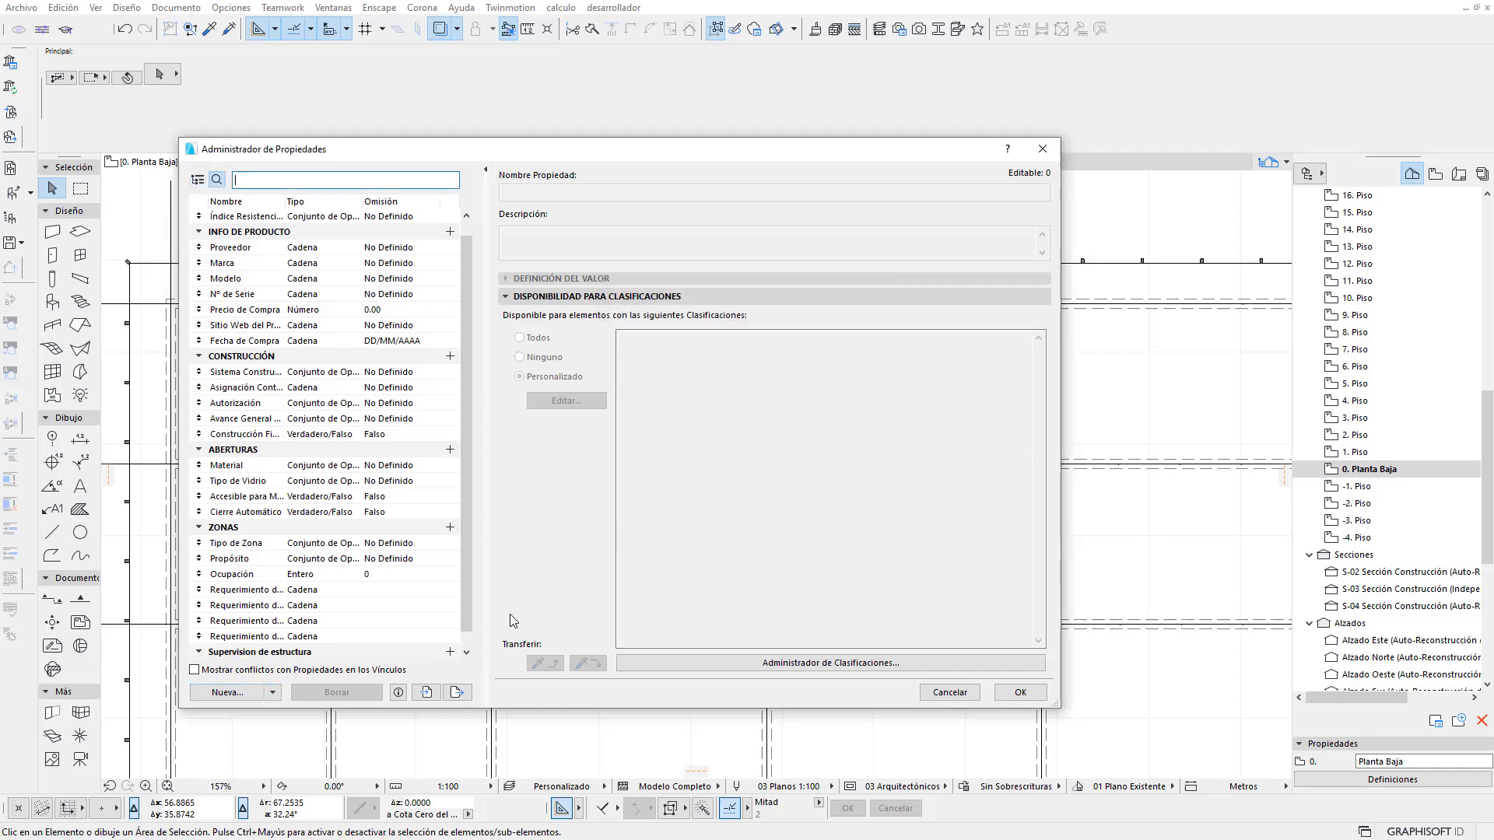
Add a 'Pruebas' property to the new group and go to its data type choices
left_click(257, 692)
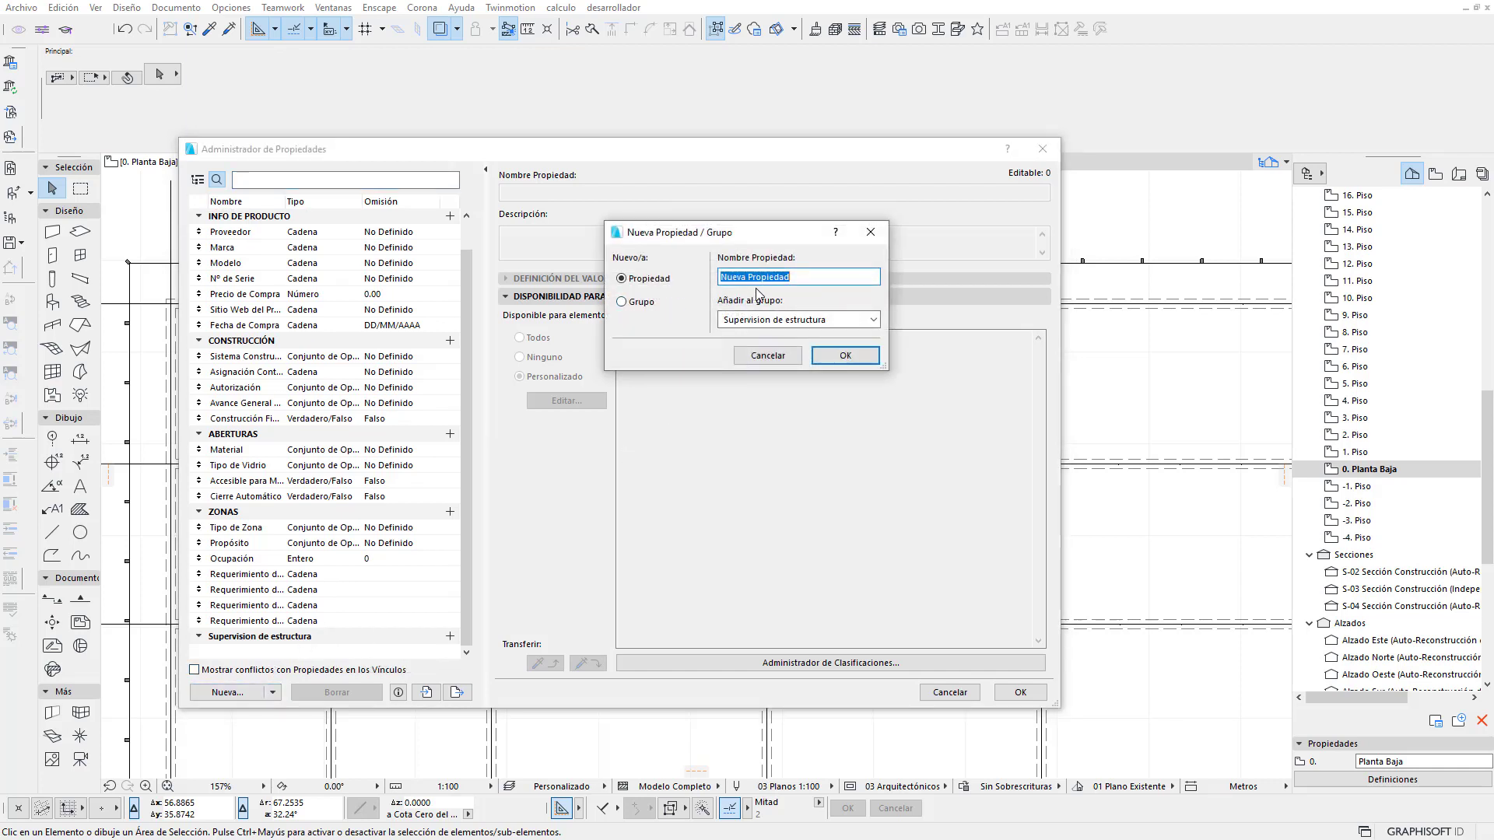
type("Pr")
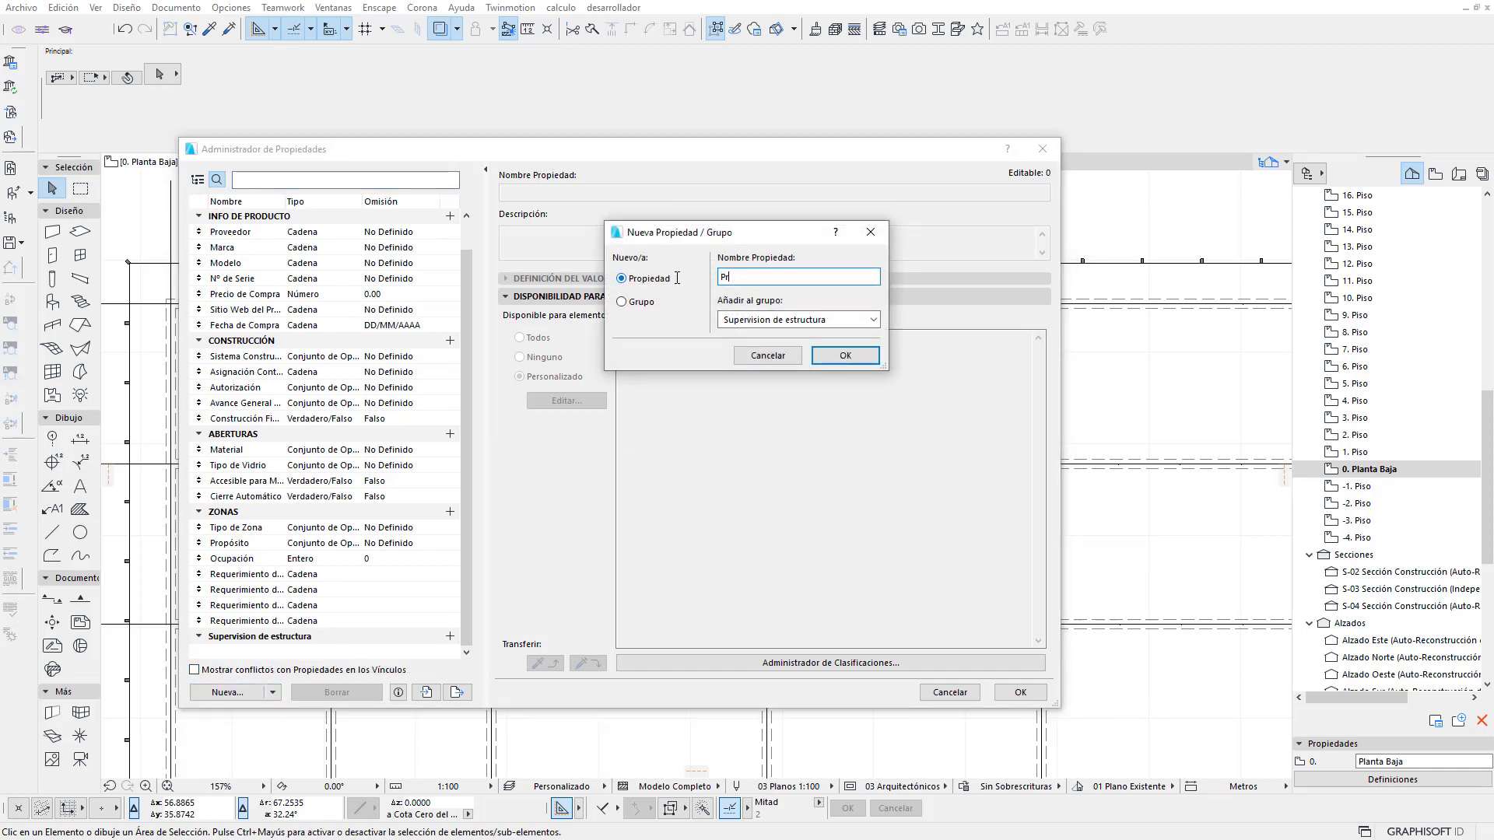
type("uebas")
left_click(866, 356)
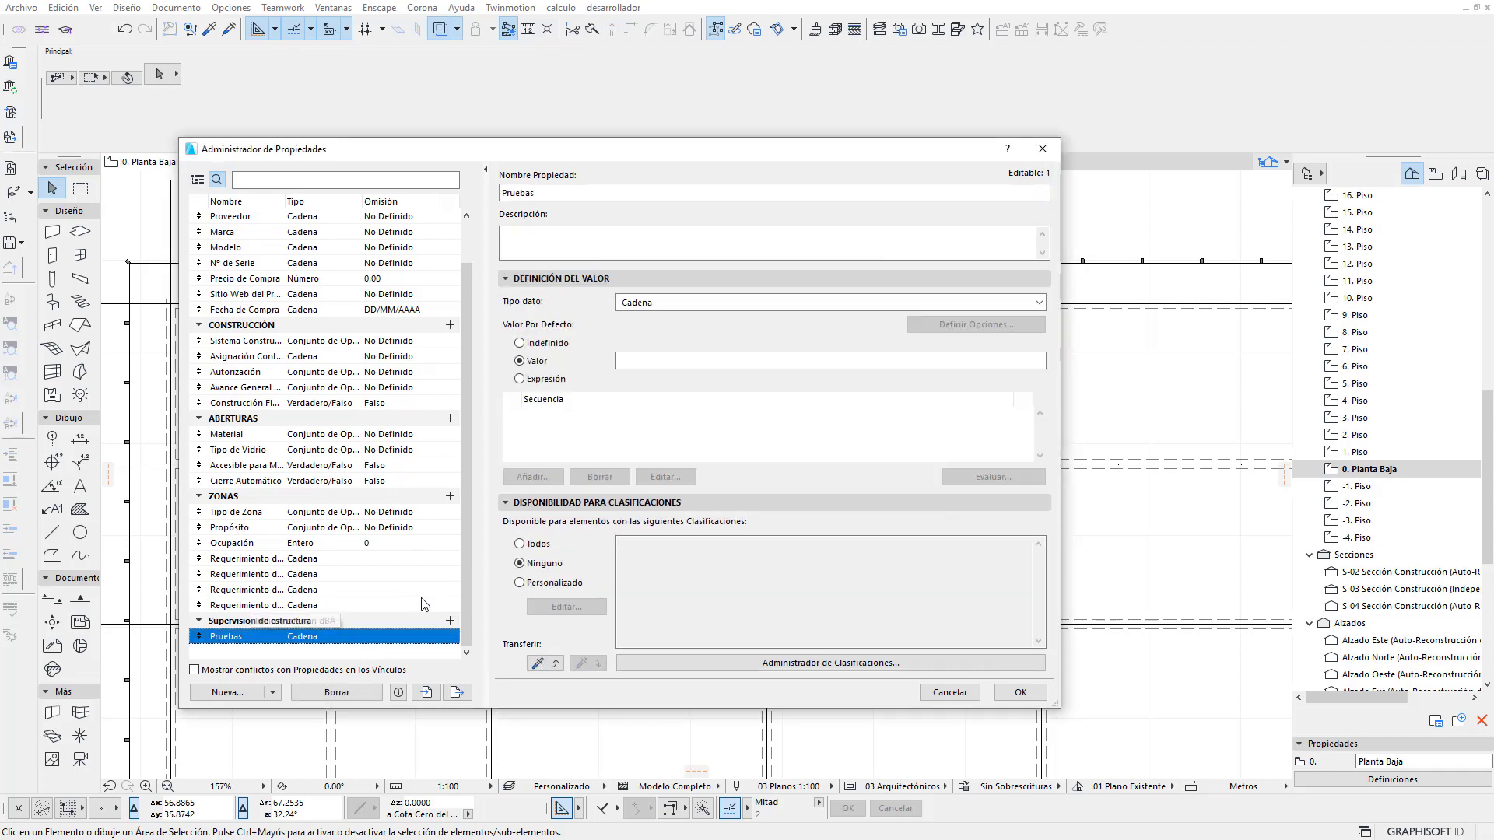
left_click(811, 302)
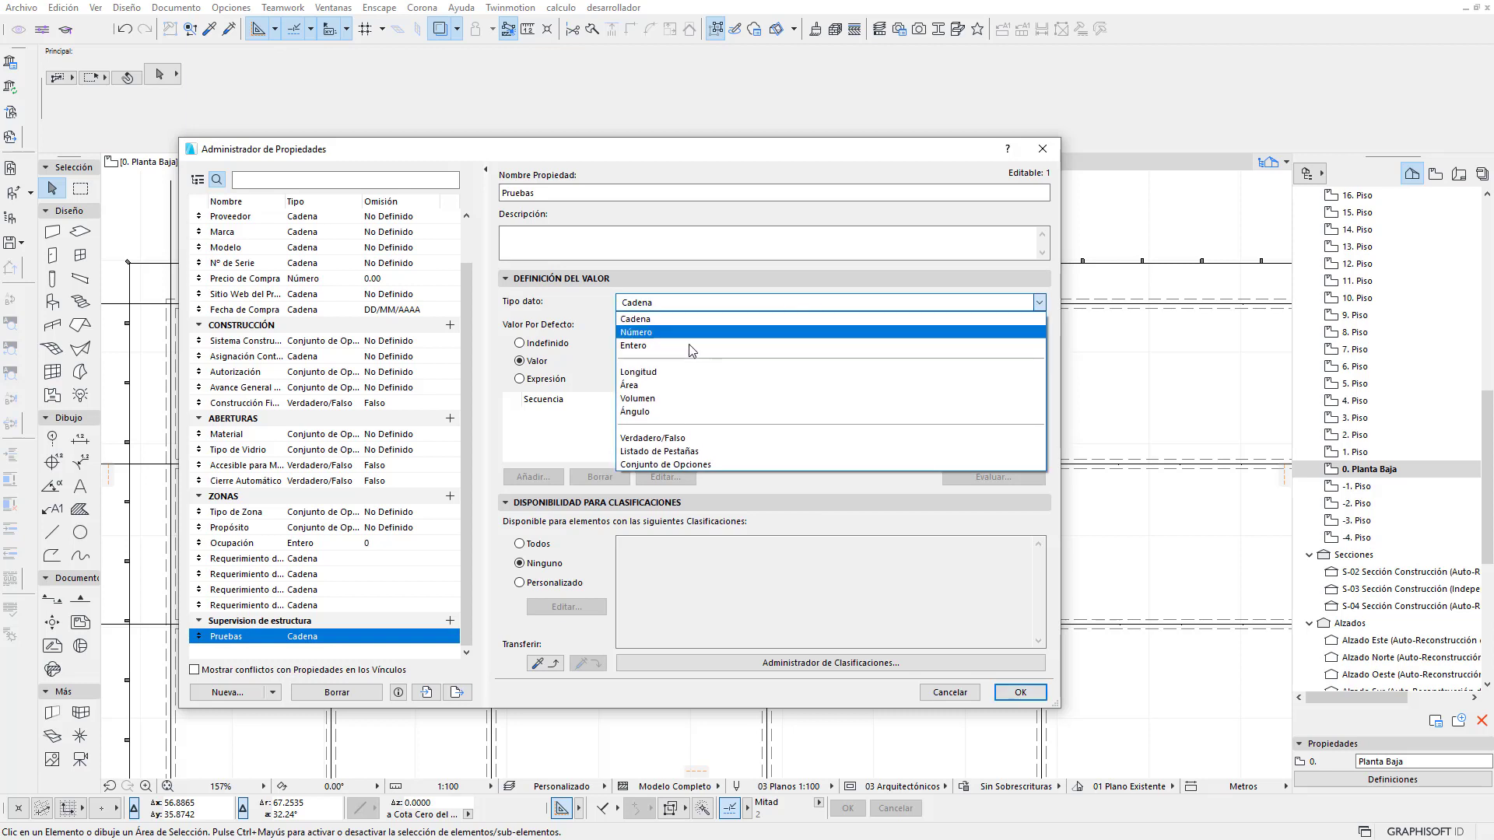
Make Pruebas an option set whose first option is 'Prueba de liquidos'
left_click(677, 465)
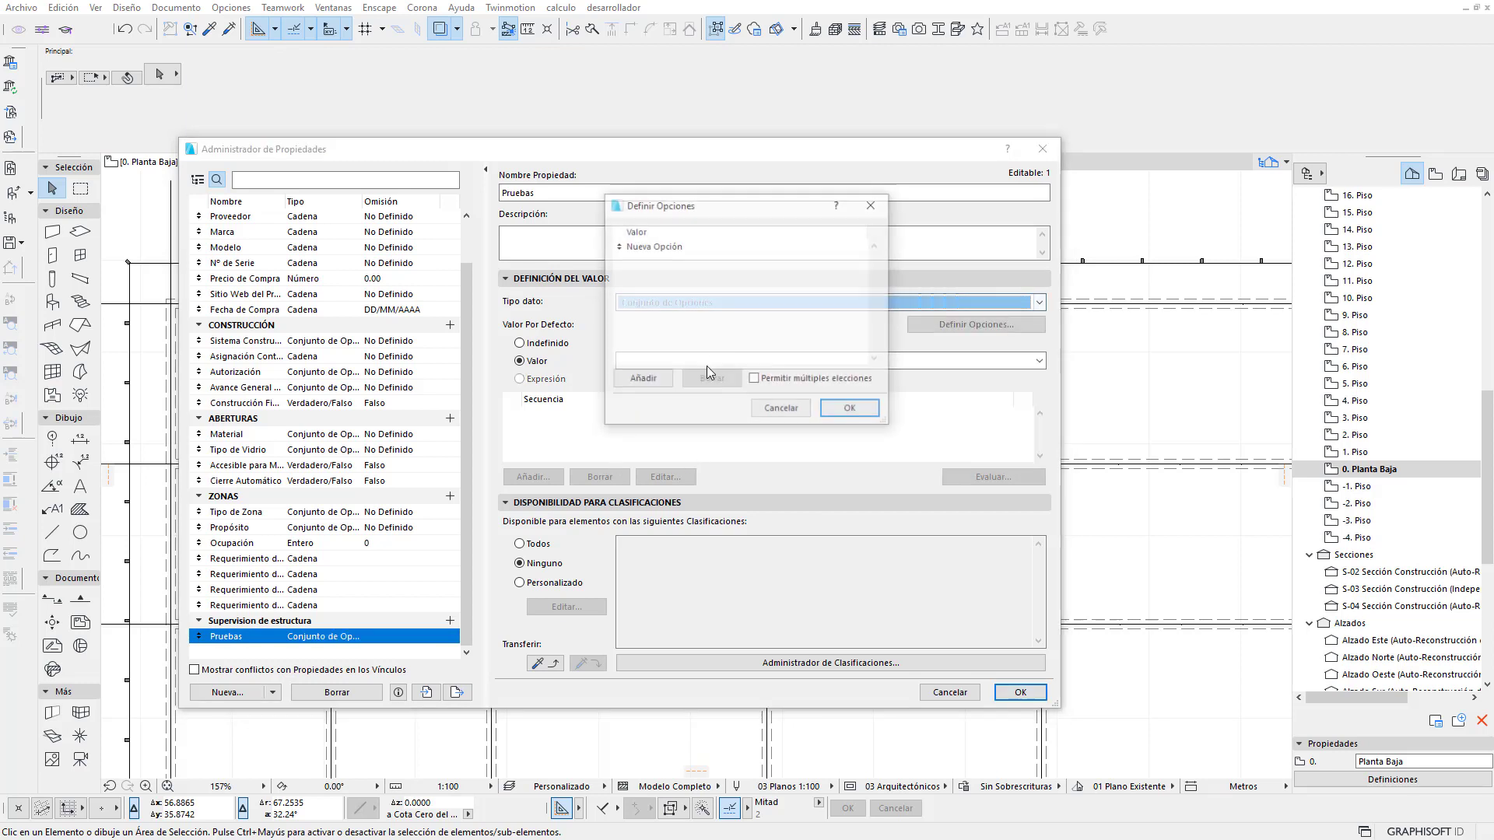
left_click(676, 248)
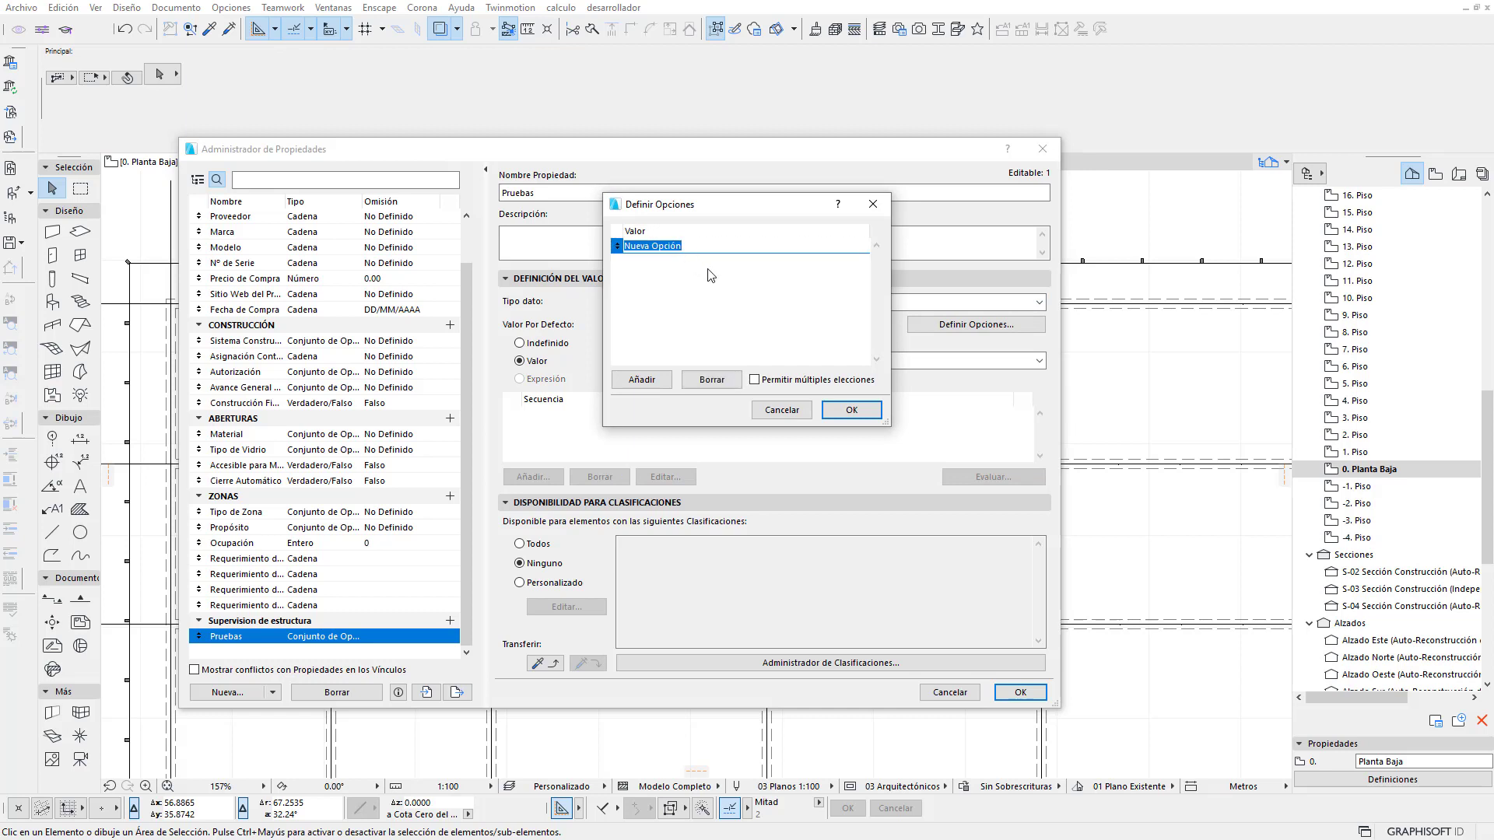
type("Pre")
key("BackSpace")
key("BackSpace")
type("rueba de liqu")
key("BackSpace")
type("idos")
Add options Ultrasonido, Rayos X and Inspeccion visual, allow multiple choices, and confirm
left_click(642, 380)
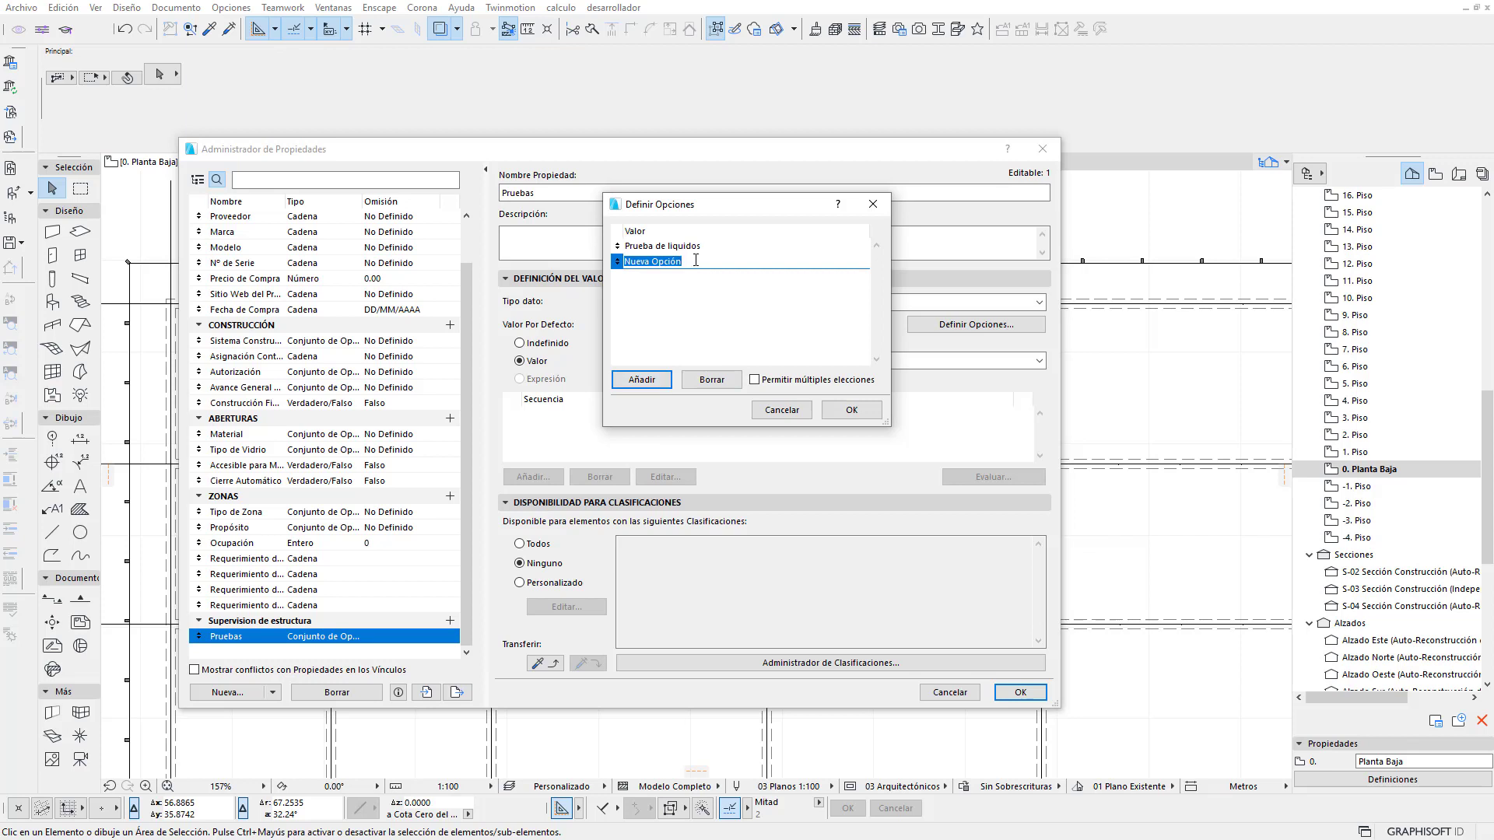
type("Ultr")
type("asonido")
left_click(659, 382)
type("Rayos")
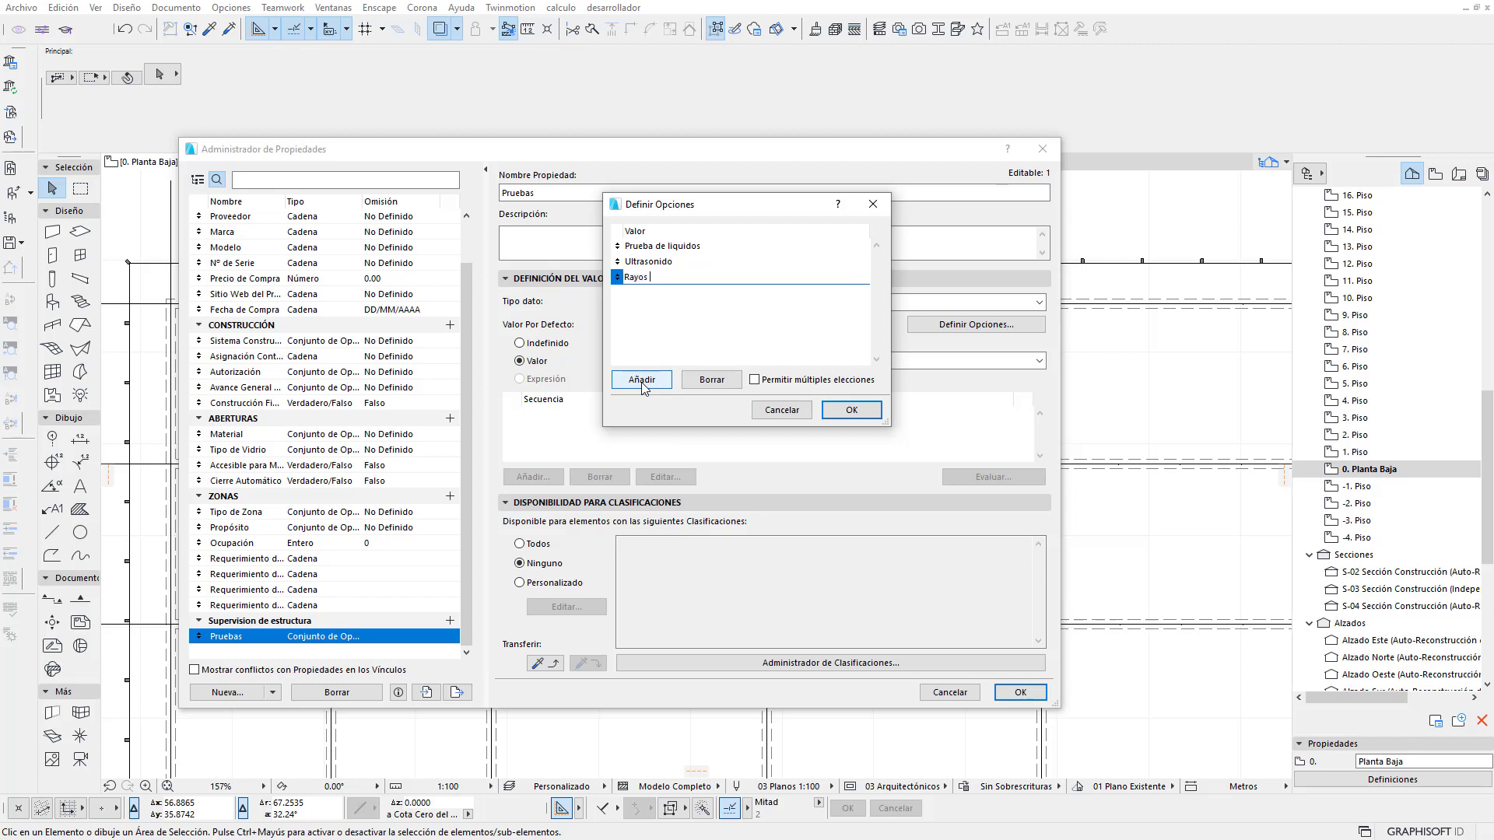
type(" X")
left_click(670, 356)
left_click(643, 385)
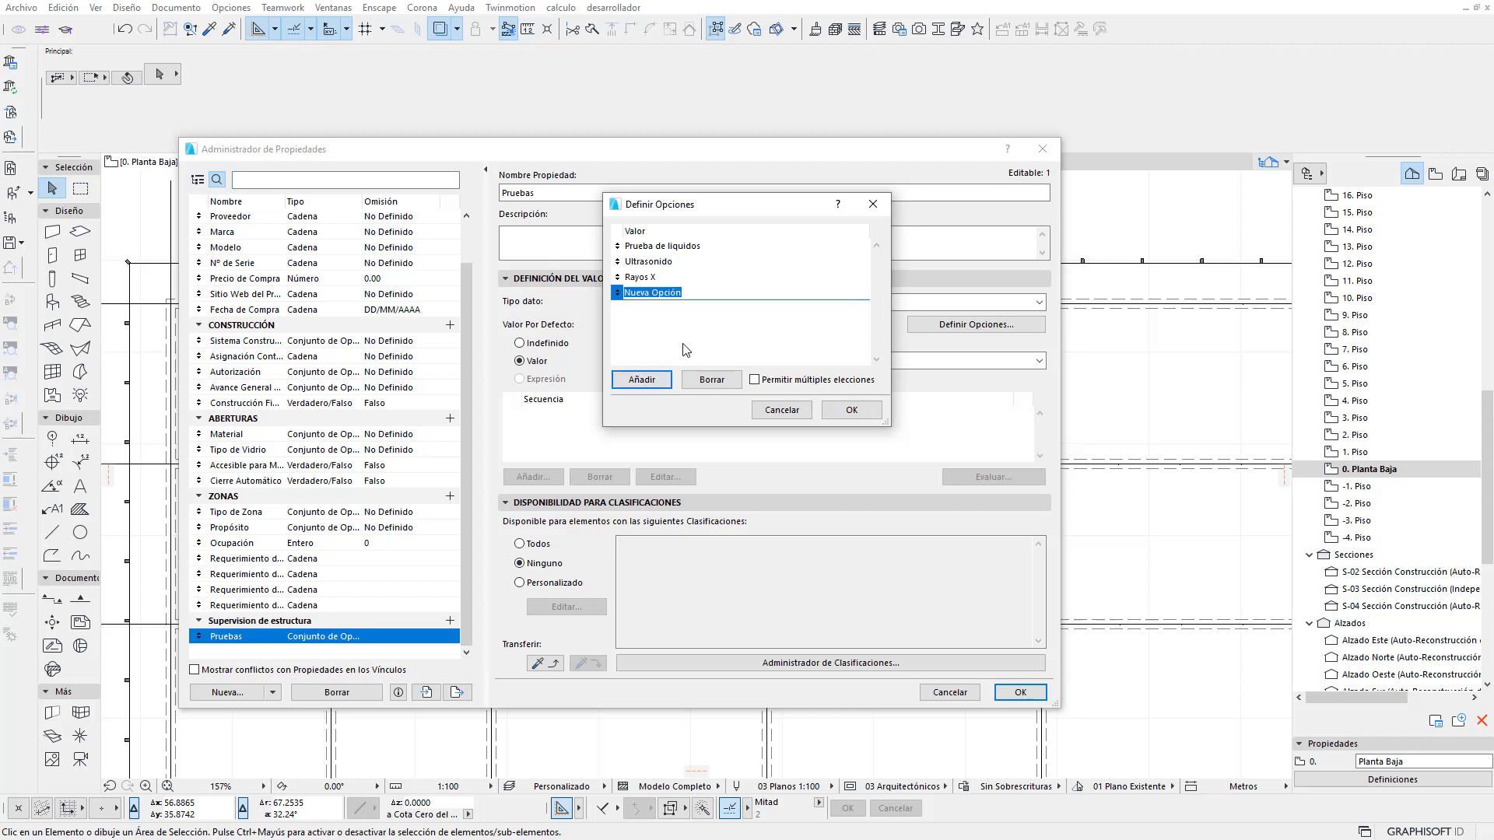
type("Inspe")
type("ccion visual")
key("Return")
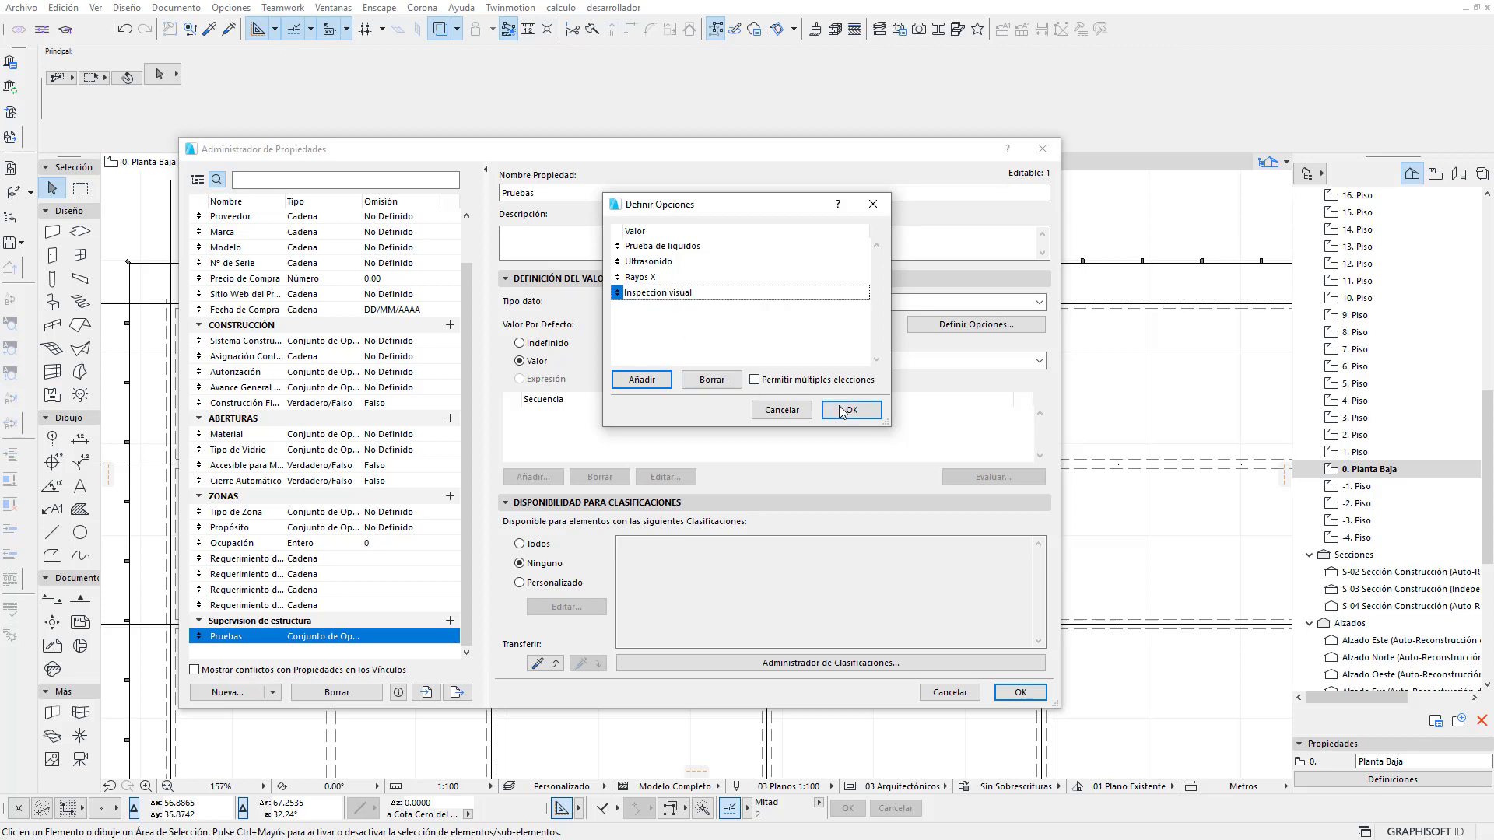
left_click(793, 381)
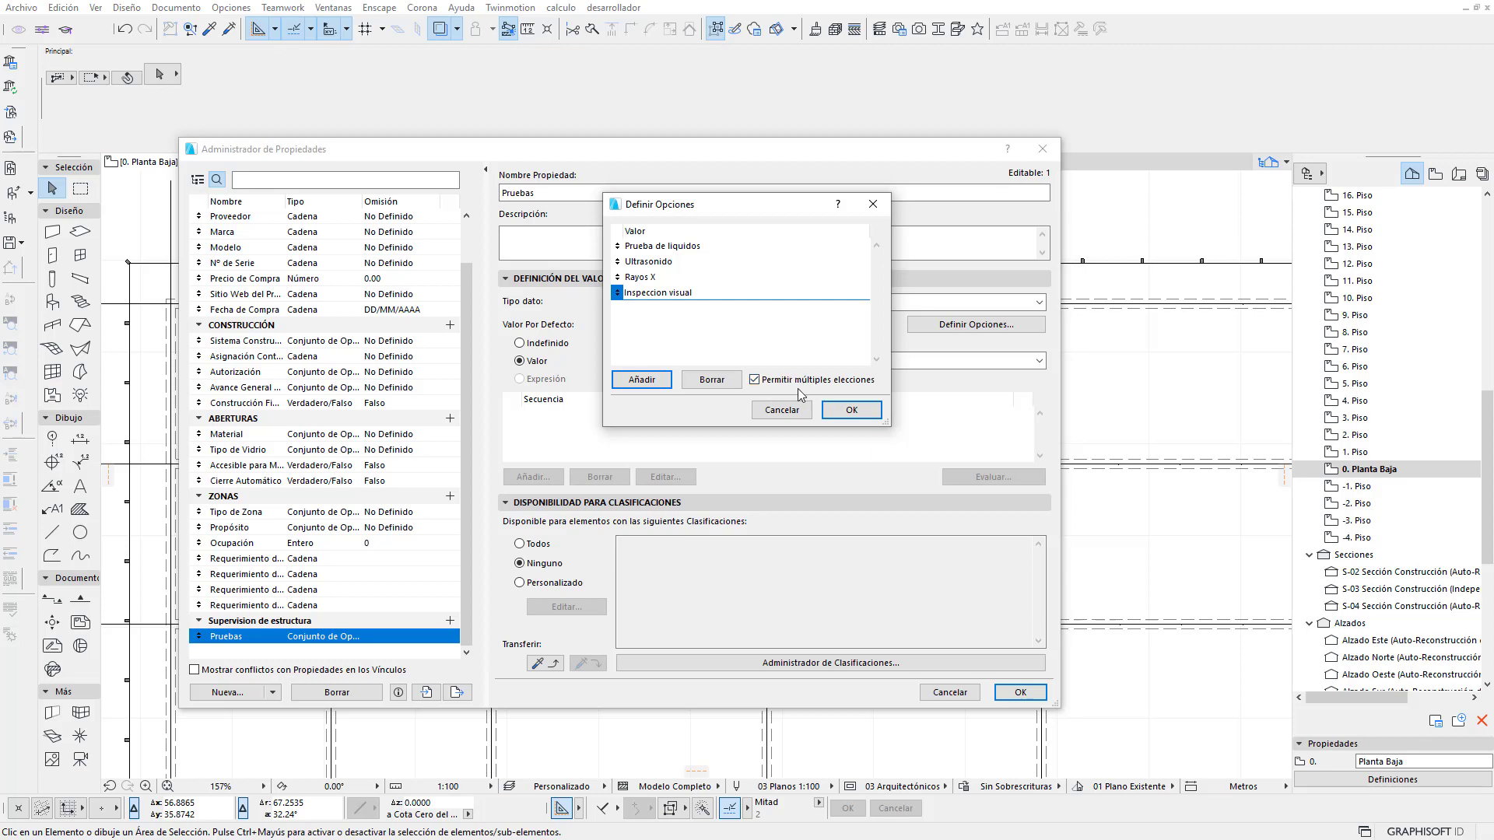
left_click(851, 412)
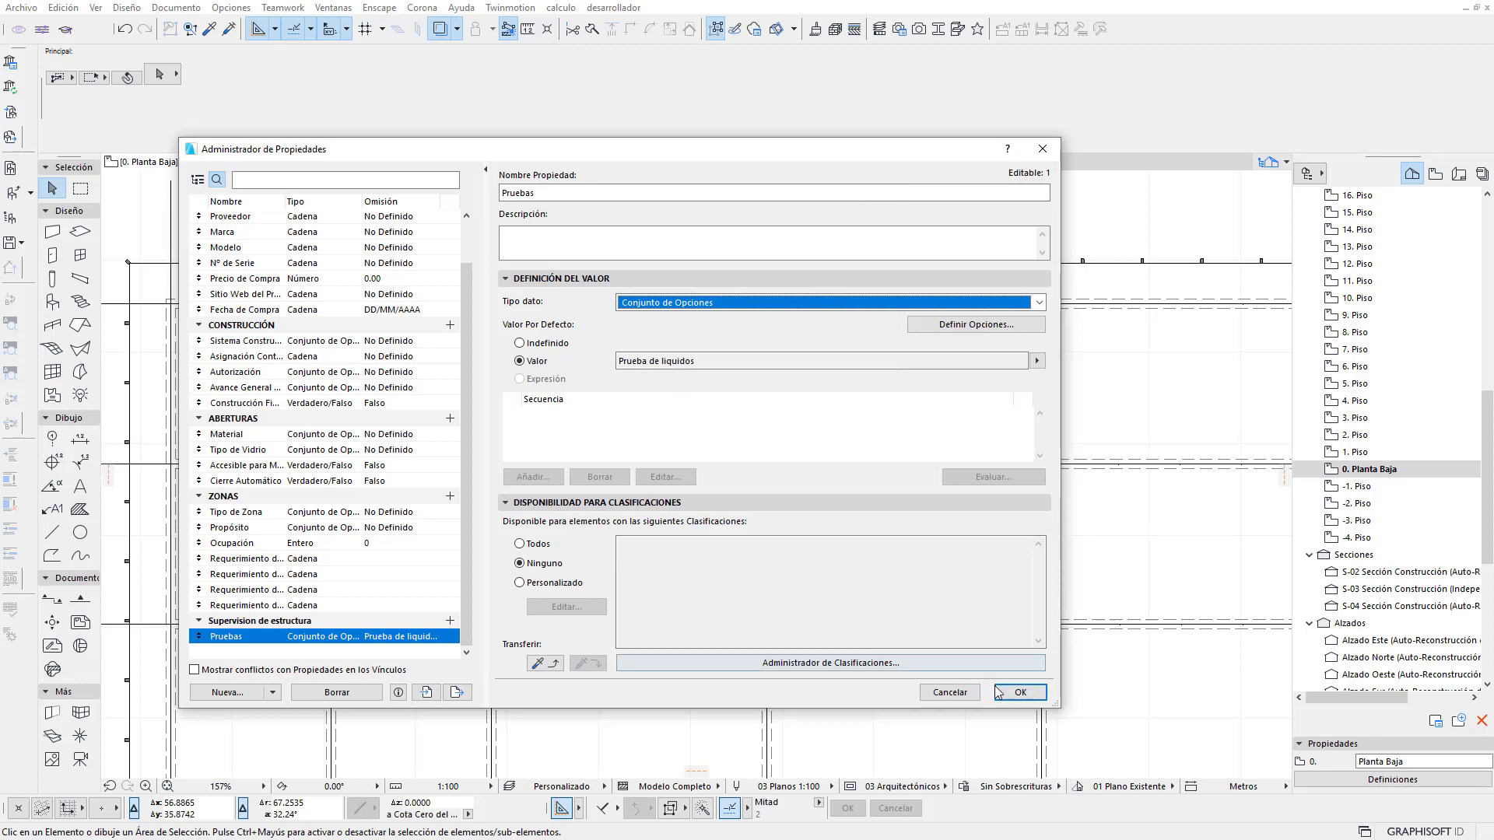
Close the Property Manager with OK and recenter the floor plan grid
left_click(1022, 696)
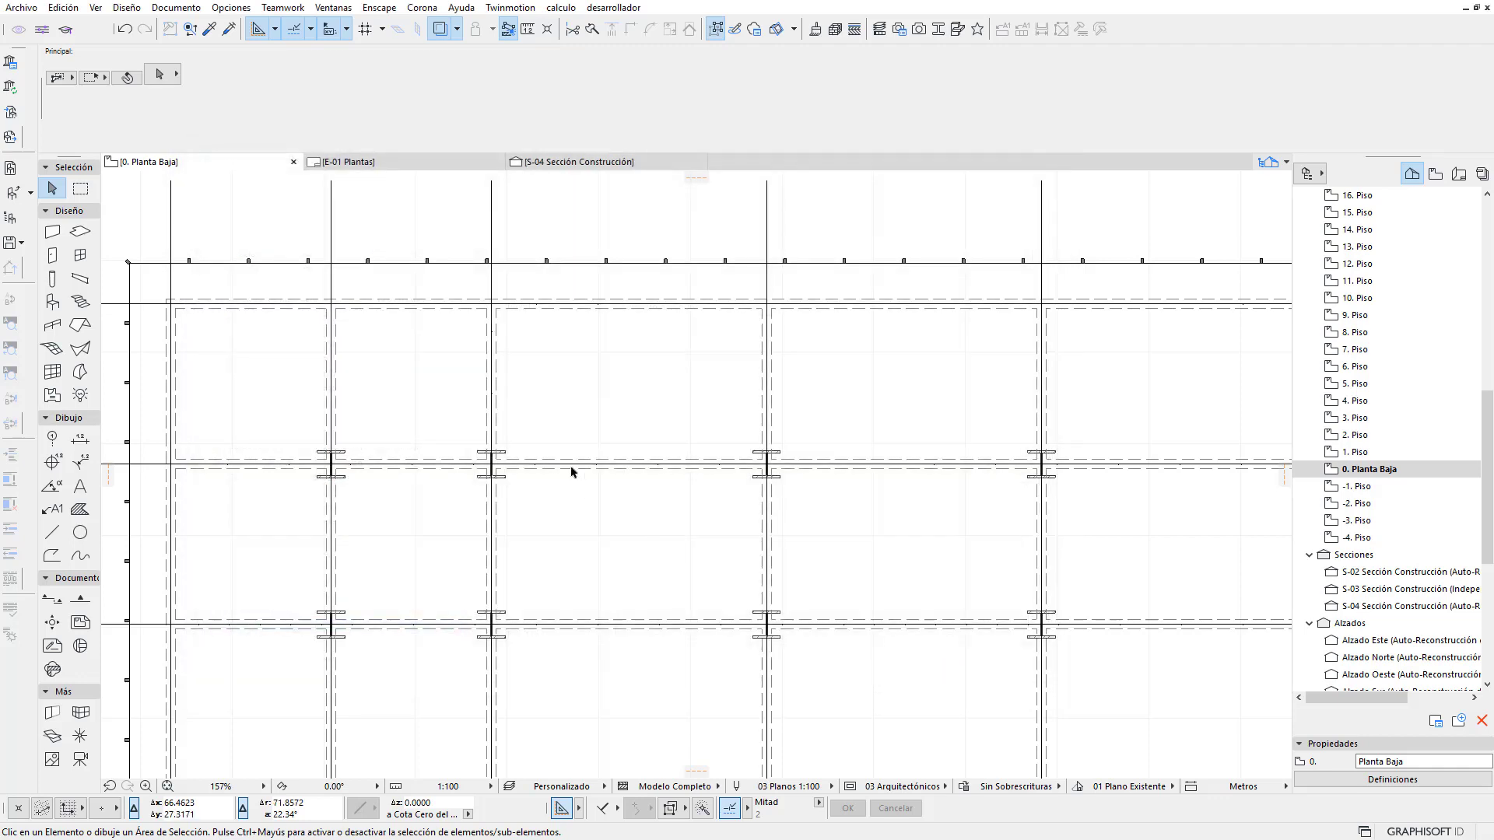
scroll(661, 360, "down", 3)
scroll(709, 393, "down", 2)
middle_click_drag(708, 393, 683, 361)
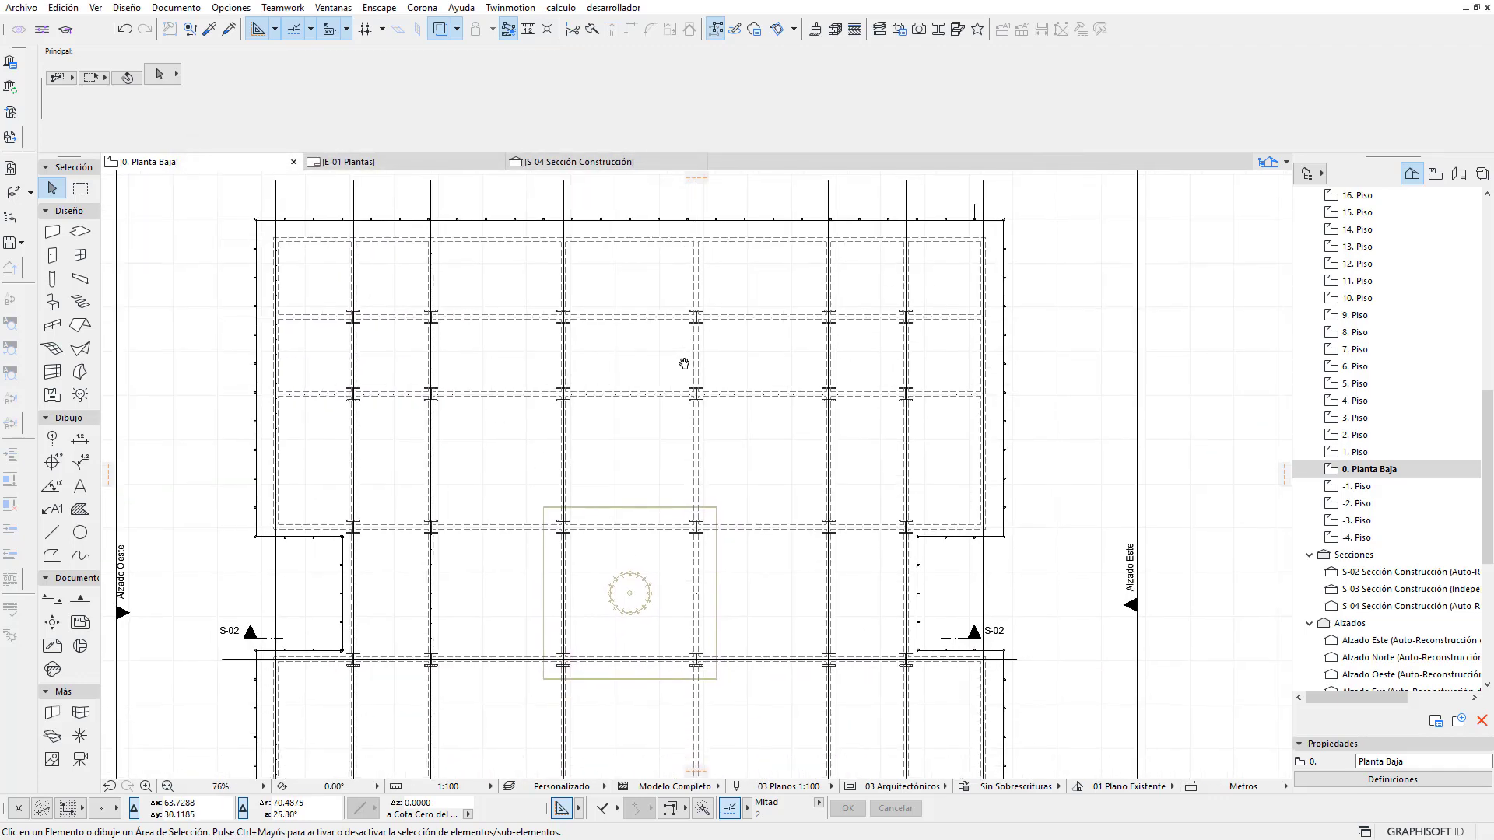
middle_click_drag(560, 393, 540, 324)
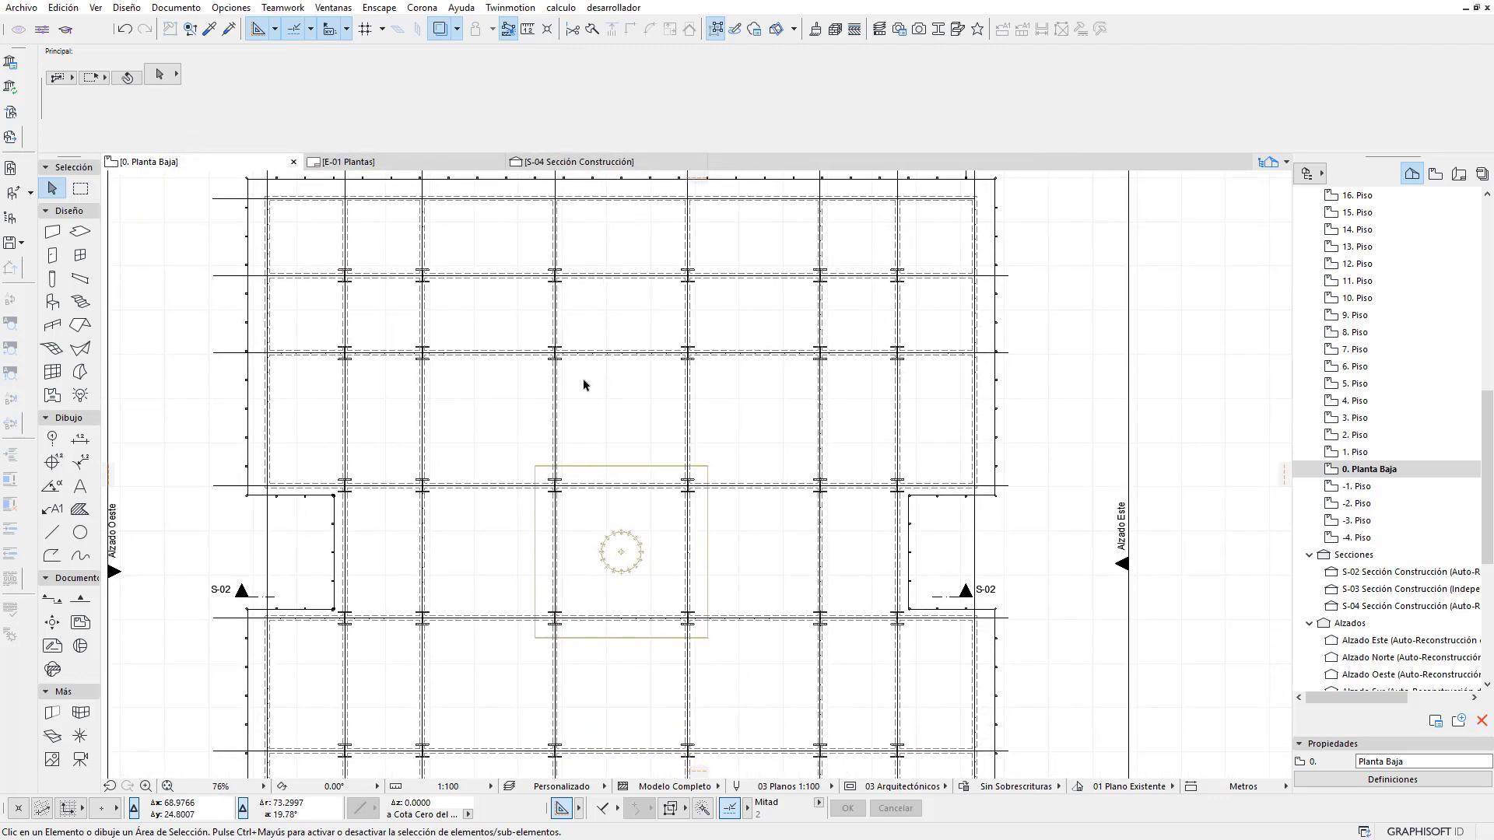
scroll(595, 401, "down", 1)
scroll(591, 404, "down", 2)
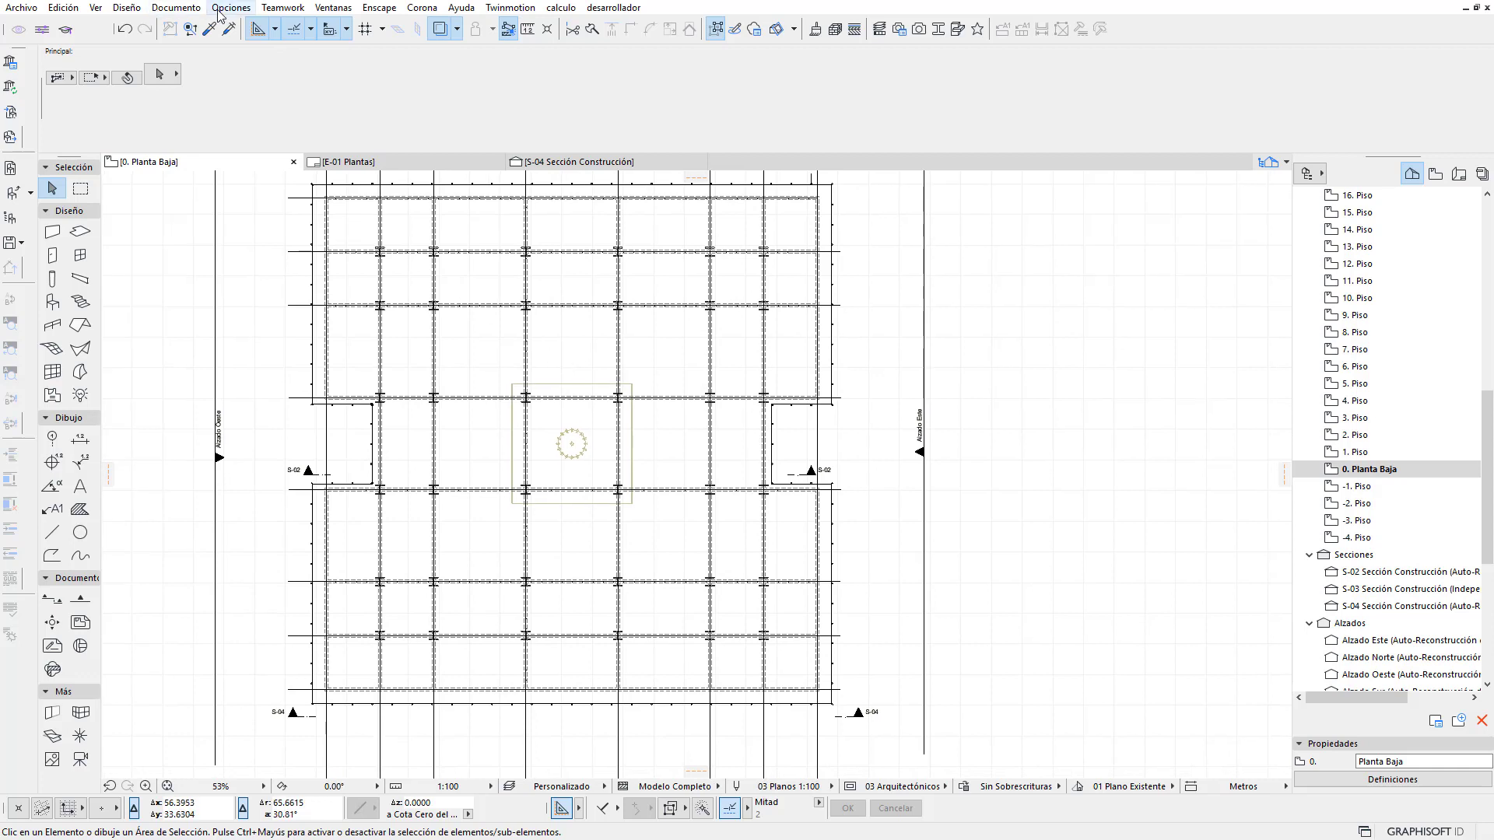
Add a new graphic override combination named 'Supervision de vigas'
left_click(187, 9)
mouse_move(217, 147)
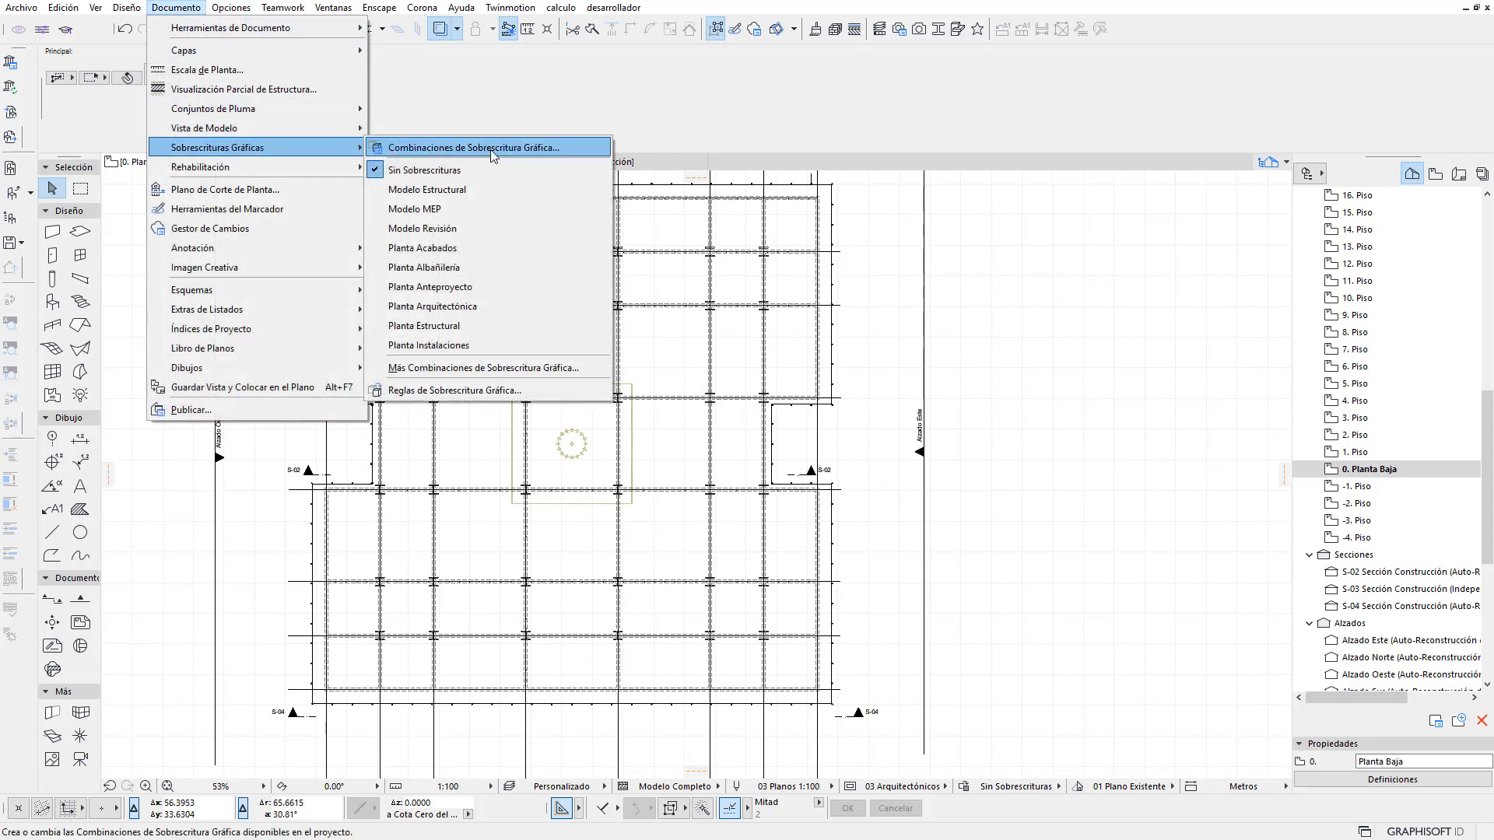
left_click(491, 150)
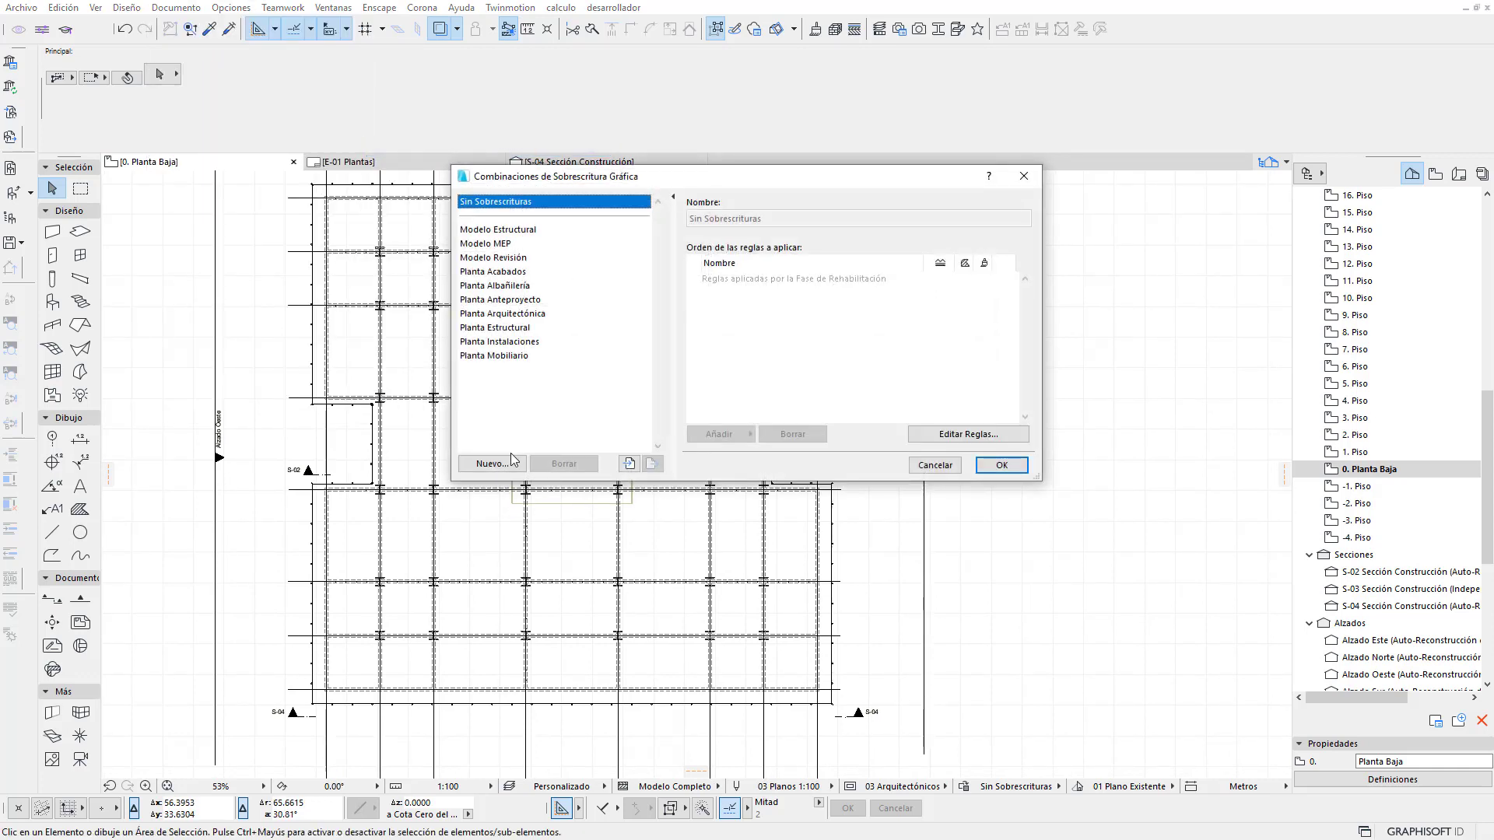
left_click(503, 465)
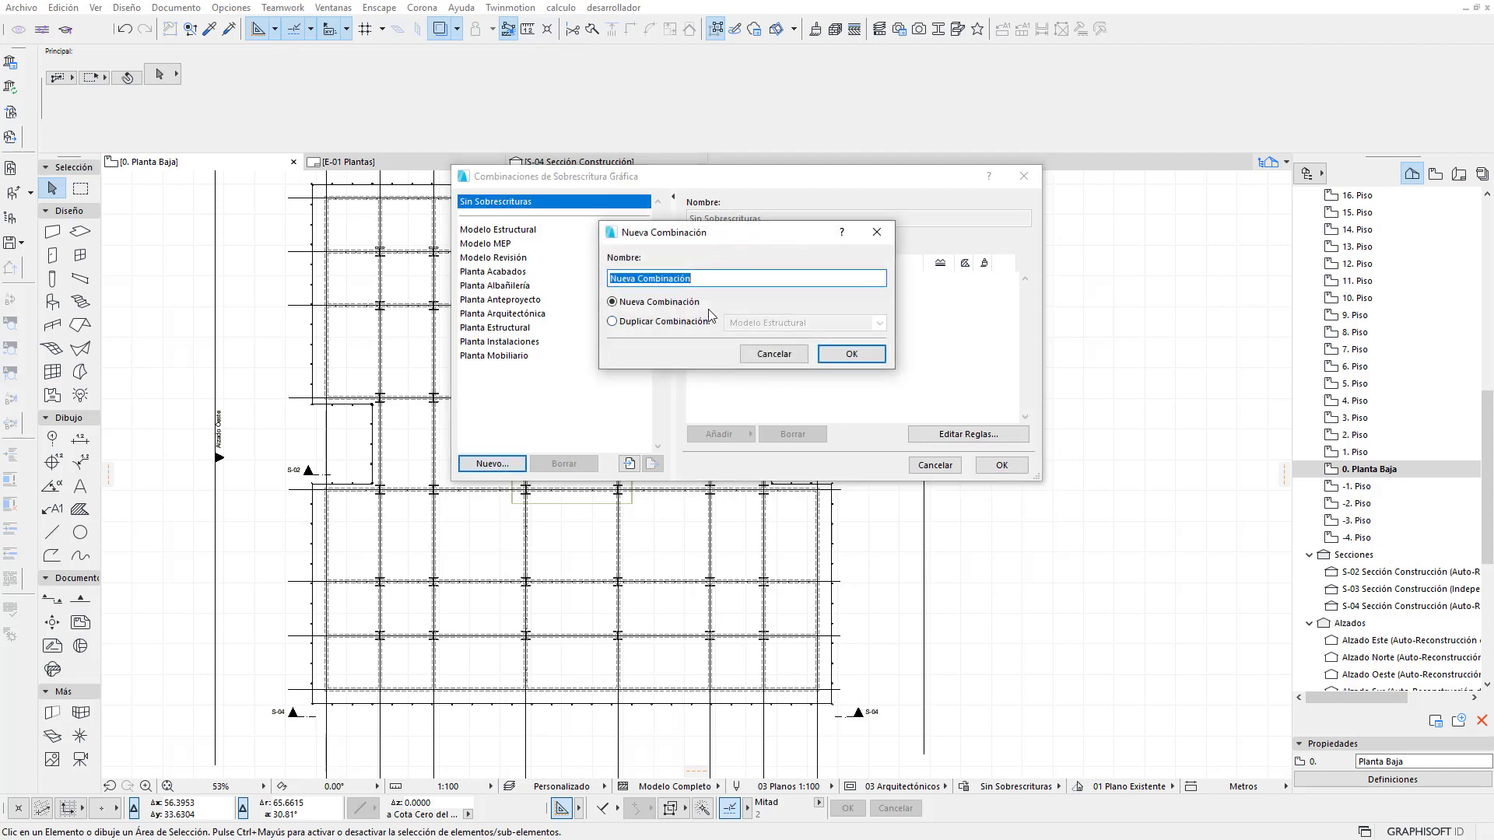
type("Super")
type("vision de ")
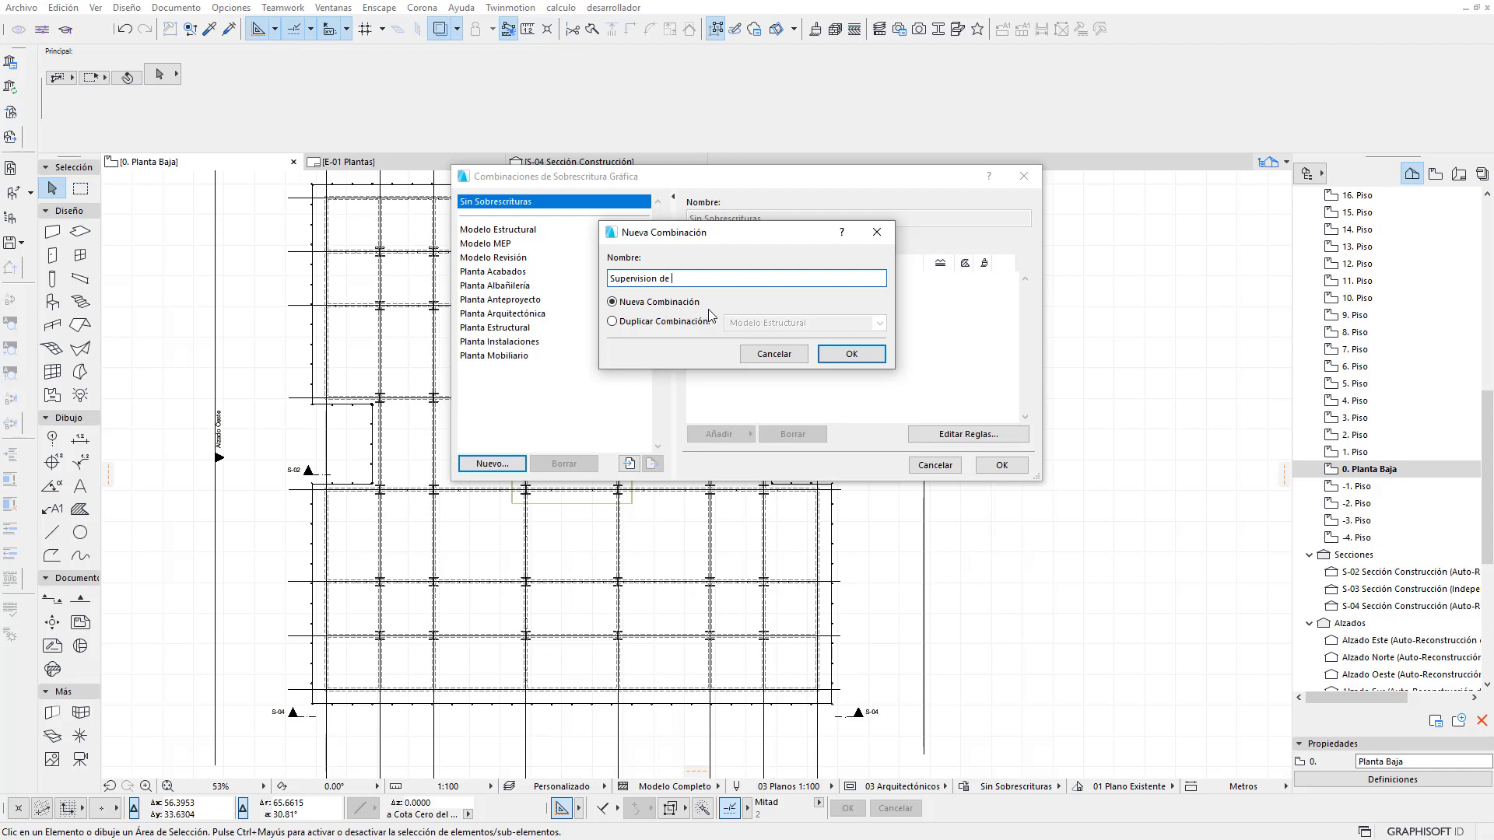
type("vigas")
left_click(852, 354)
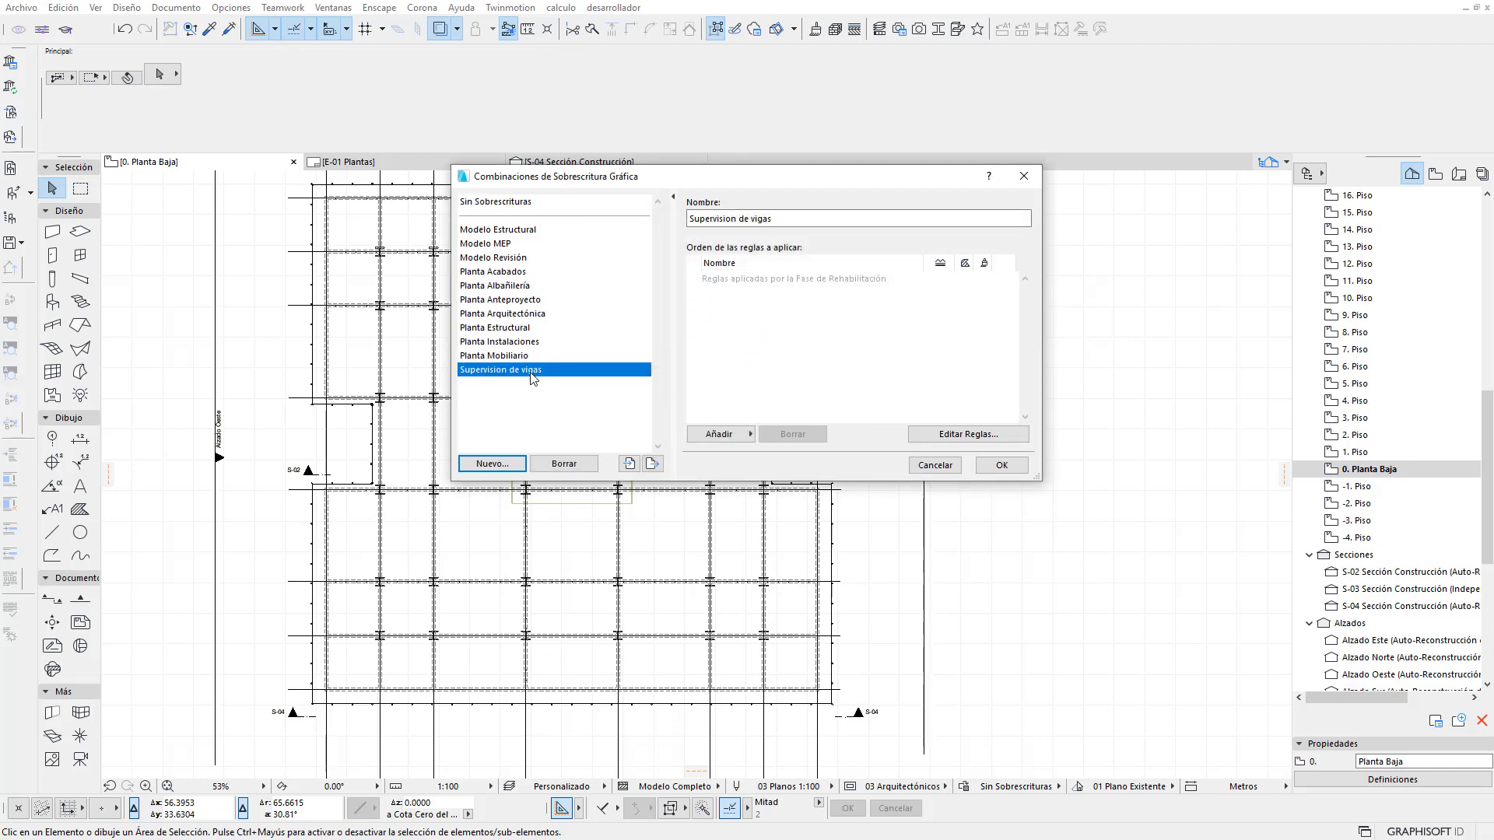
left_click(719, 434)
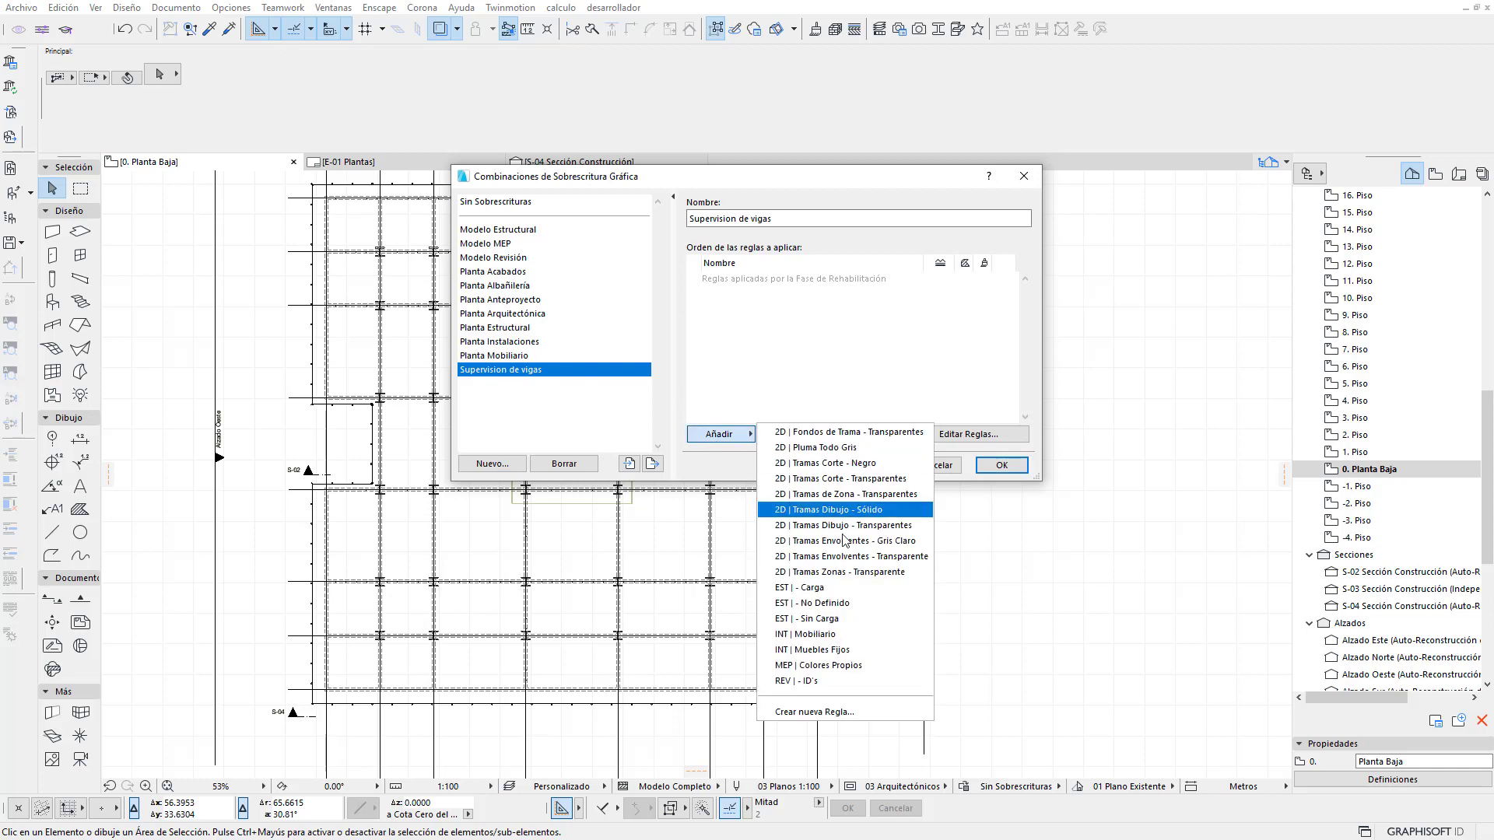
Create override rules 'Prueba de laboratorio liquidos' and 'Prueba de Ultrasonido'
left_click(870, 720)
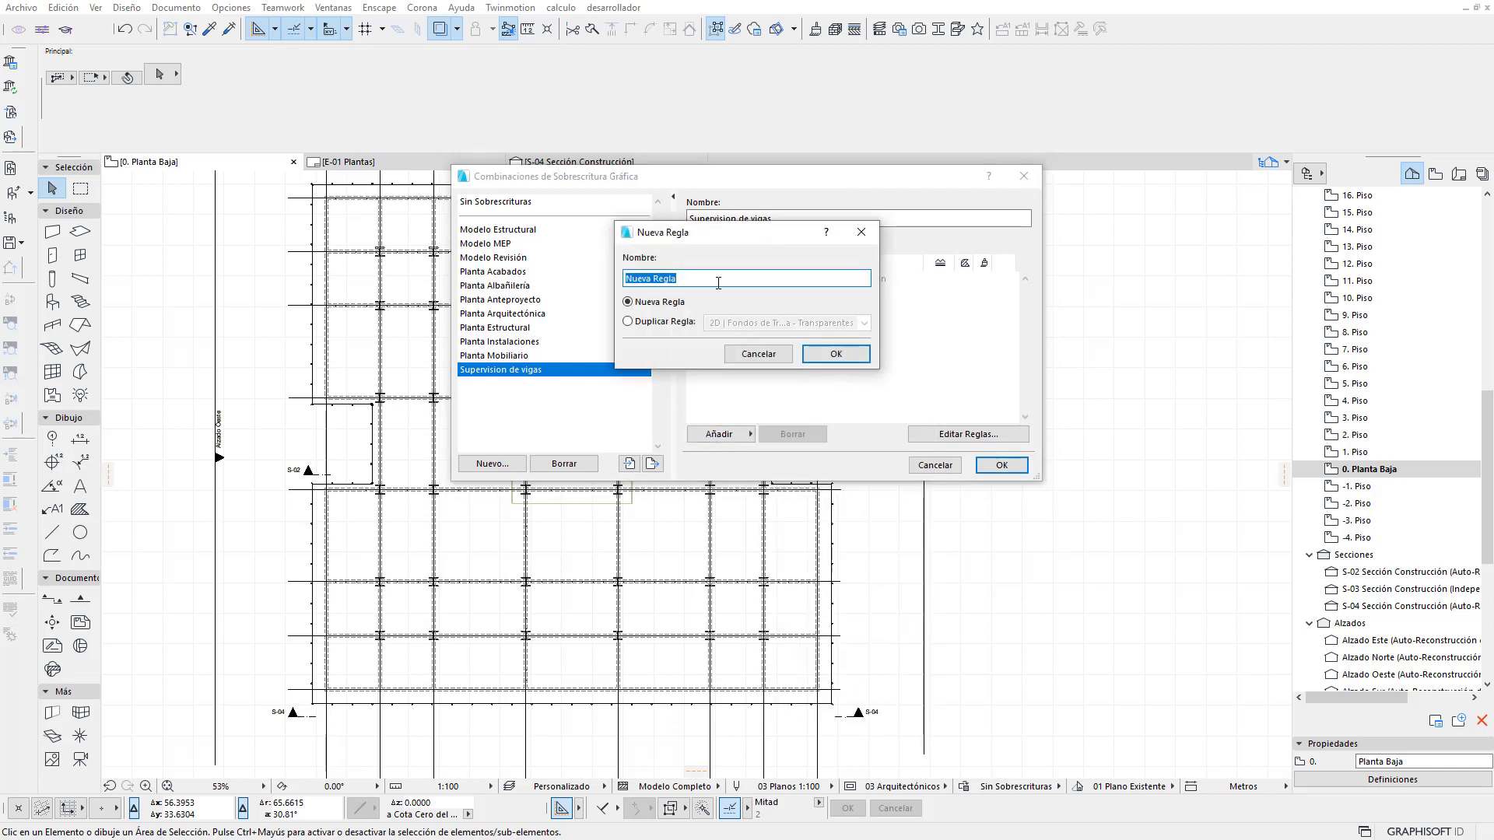
type("P")
type("rueb")
type("de")
type("labora")
type("orio")
type("u")
type("uid")
type("os")
left_click(837, 361)
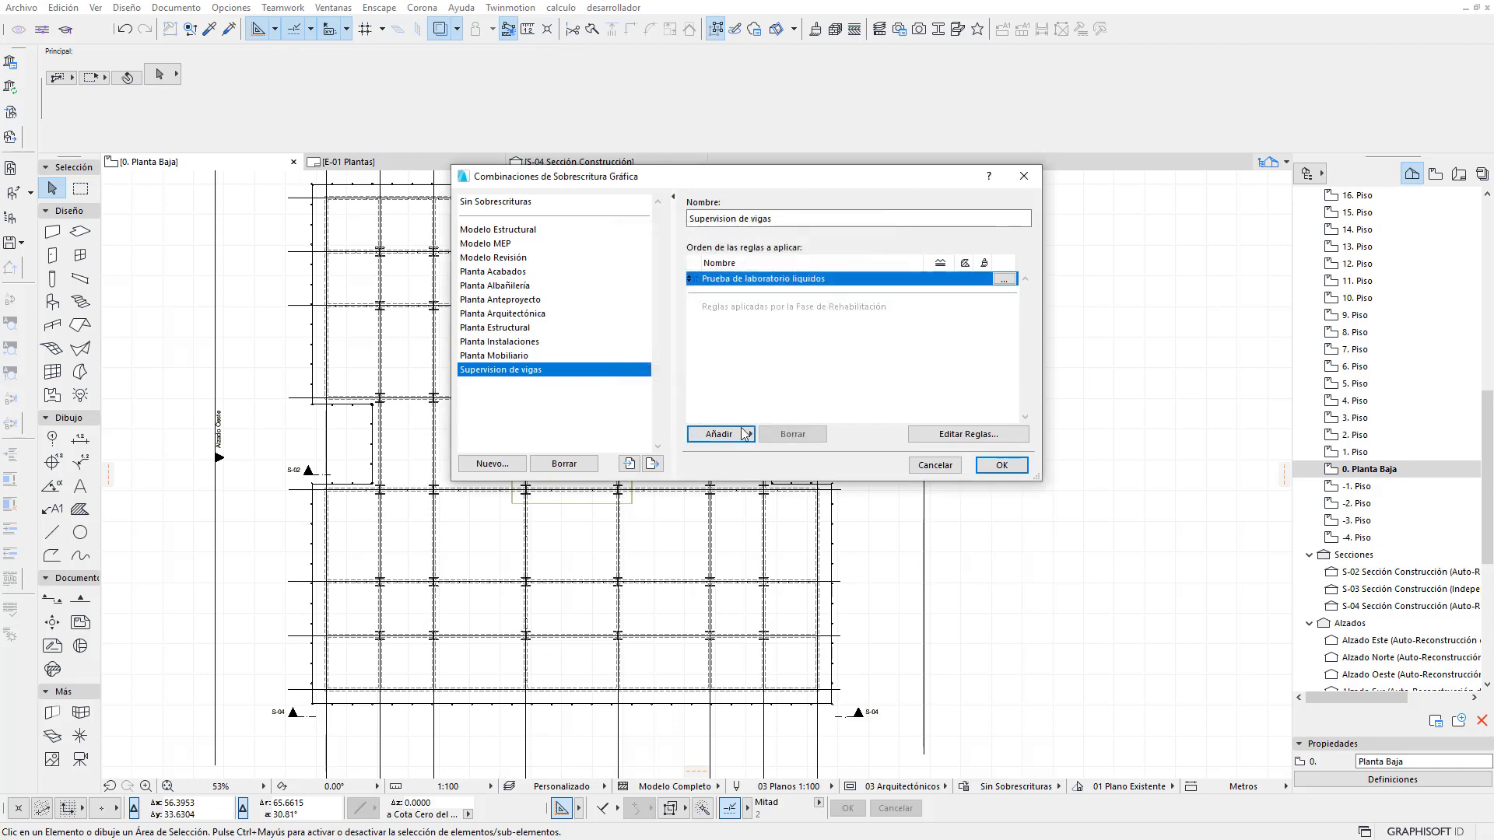
left_click(716, 435)
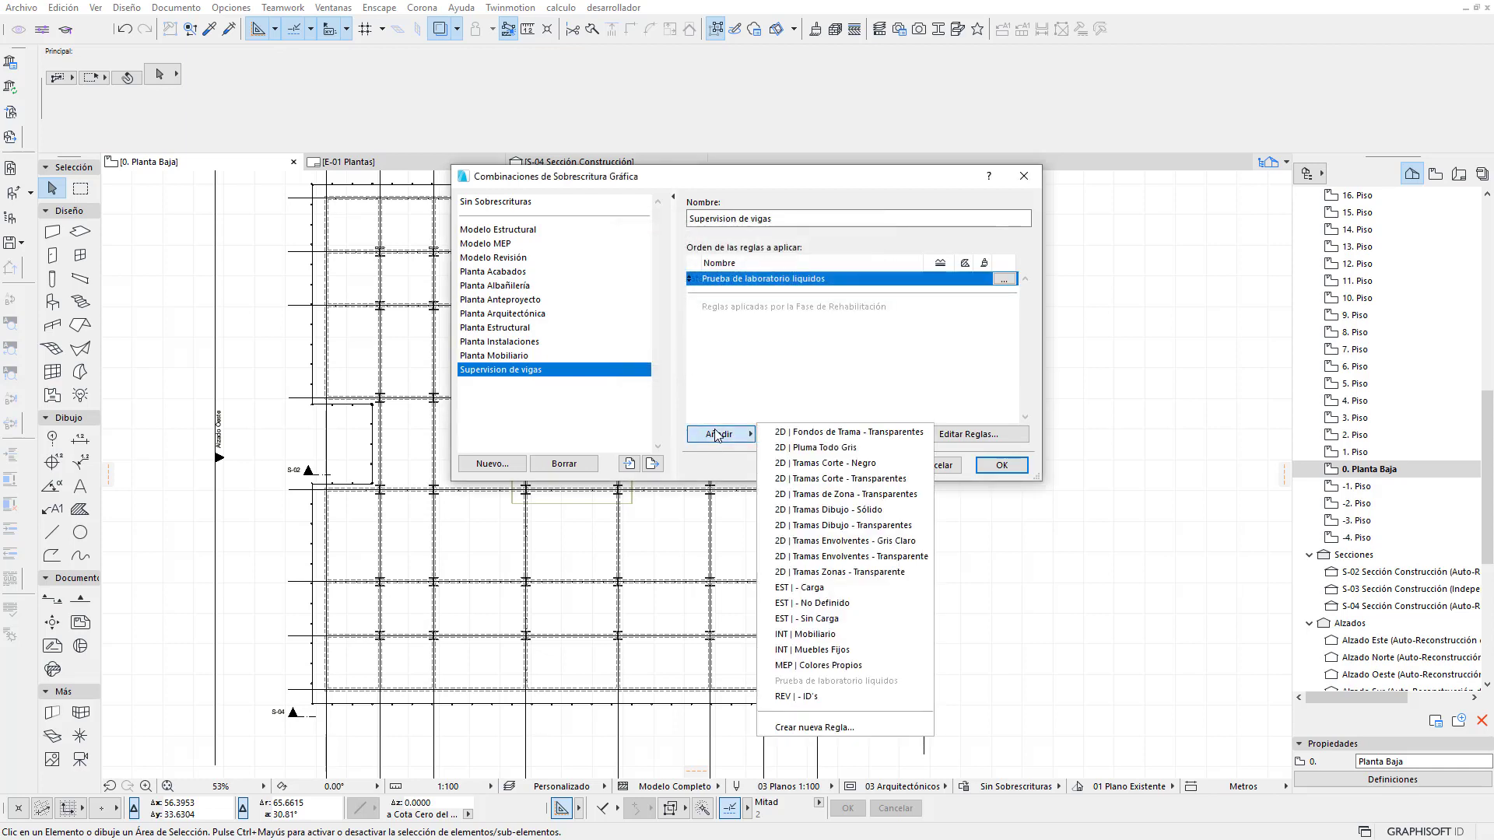
left_click(844, 729)
type("Prueba de Ultrasonido")
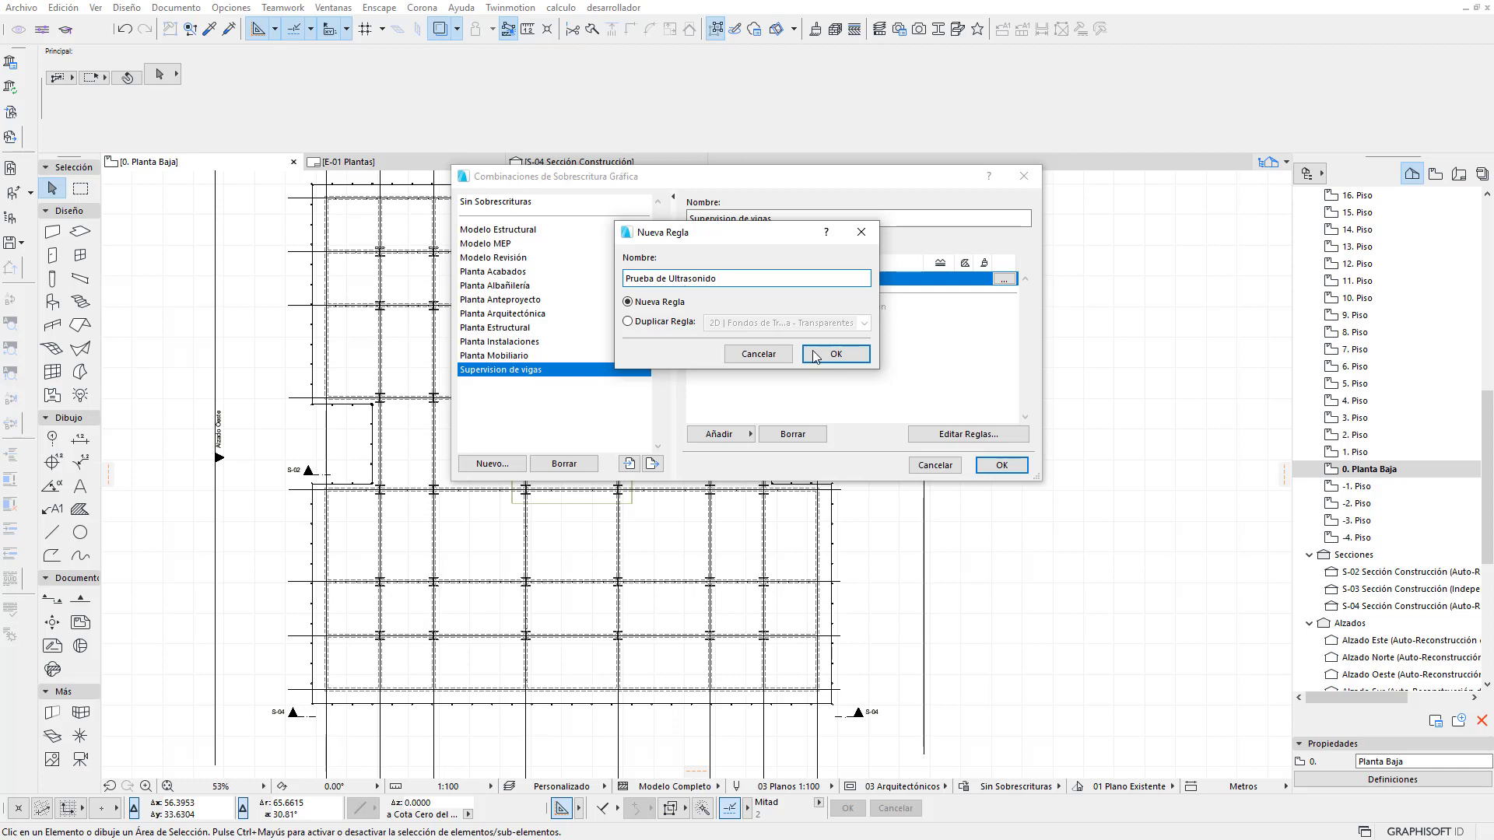
left_click(815, 355)
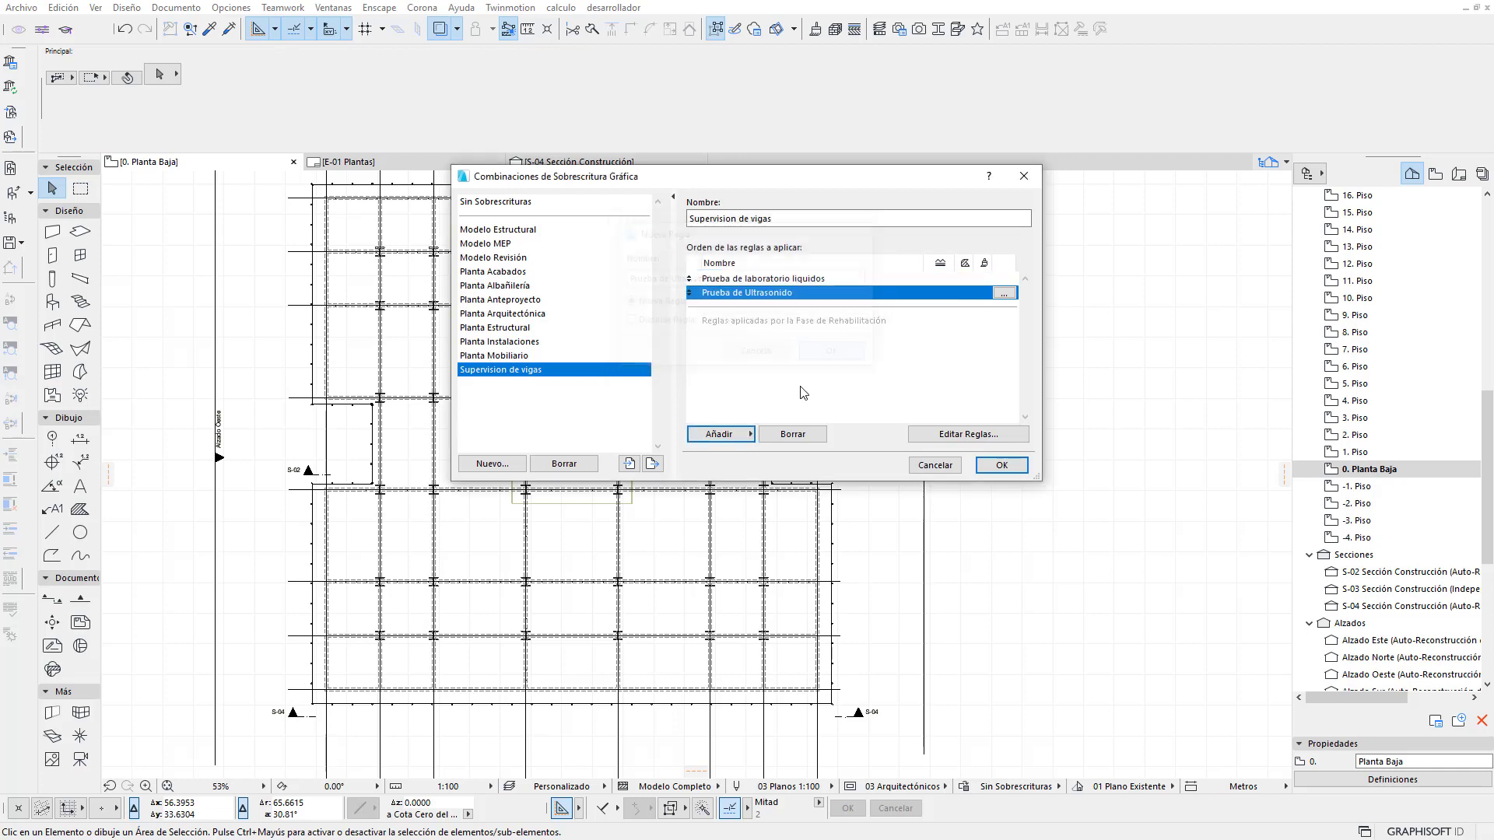
Create override rules 'Prueba de rayos X' and 'Inspeccion visual'
left_click(742, 434)
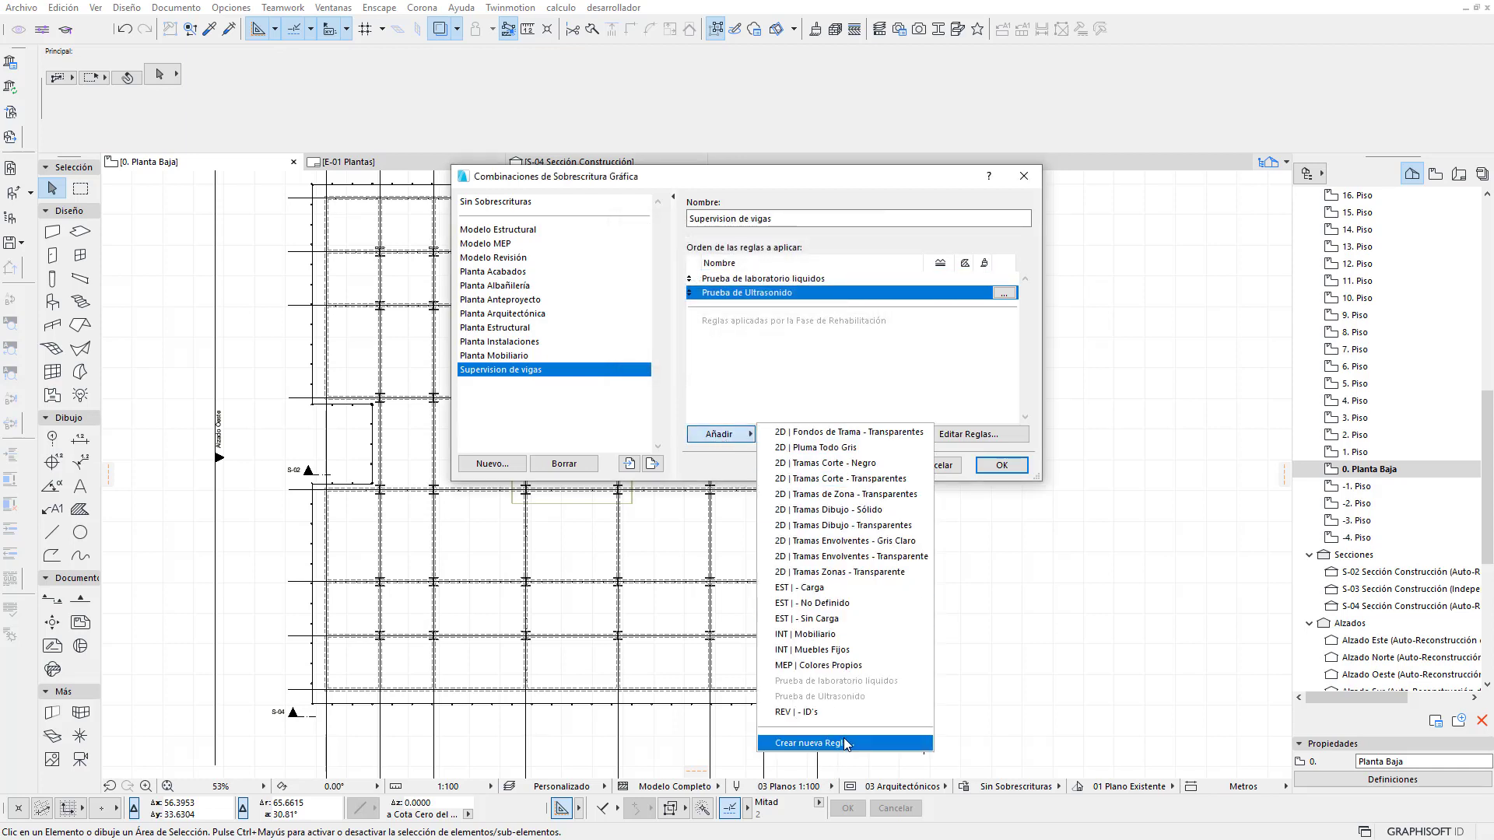
left_click(814, 743)
type("Pru")
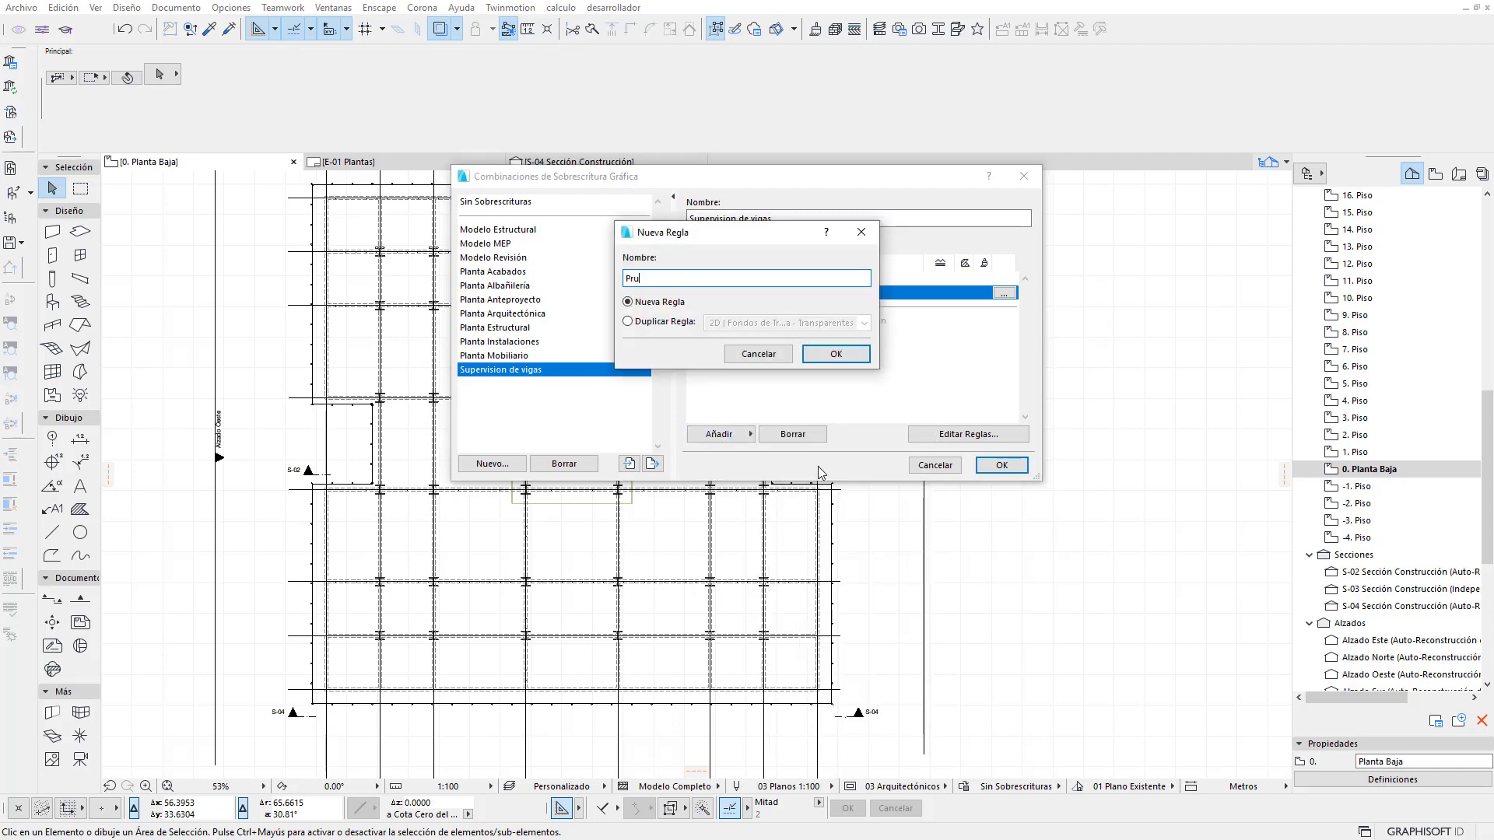
type("eba de ")
type("rayos")
type(" X")
left_click(834, 355)
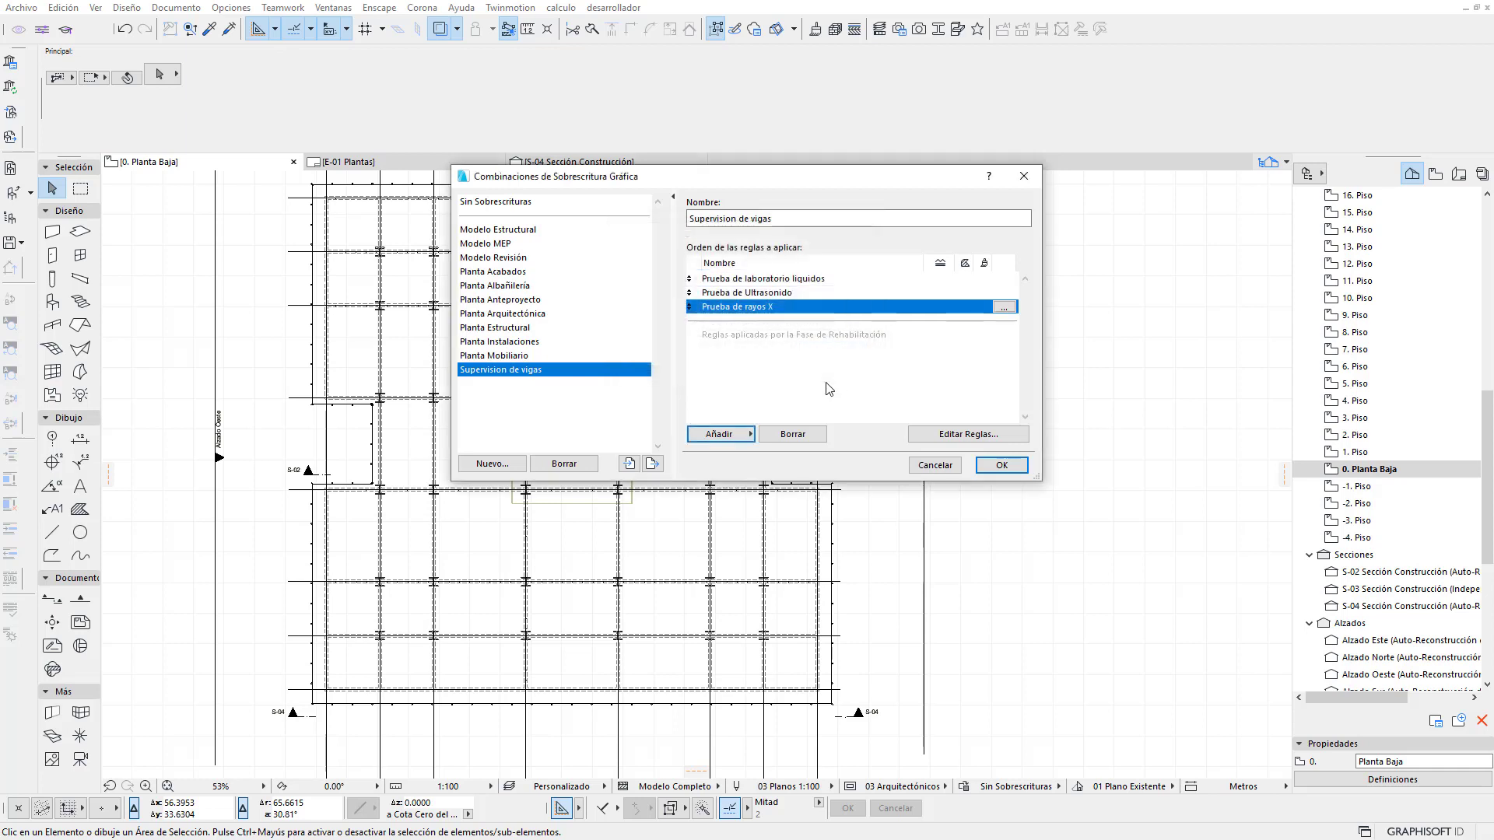
left_click(723, 435)
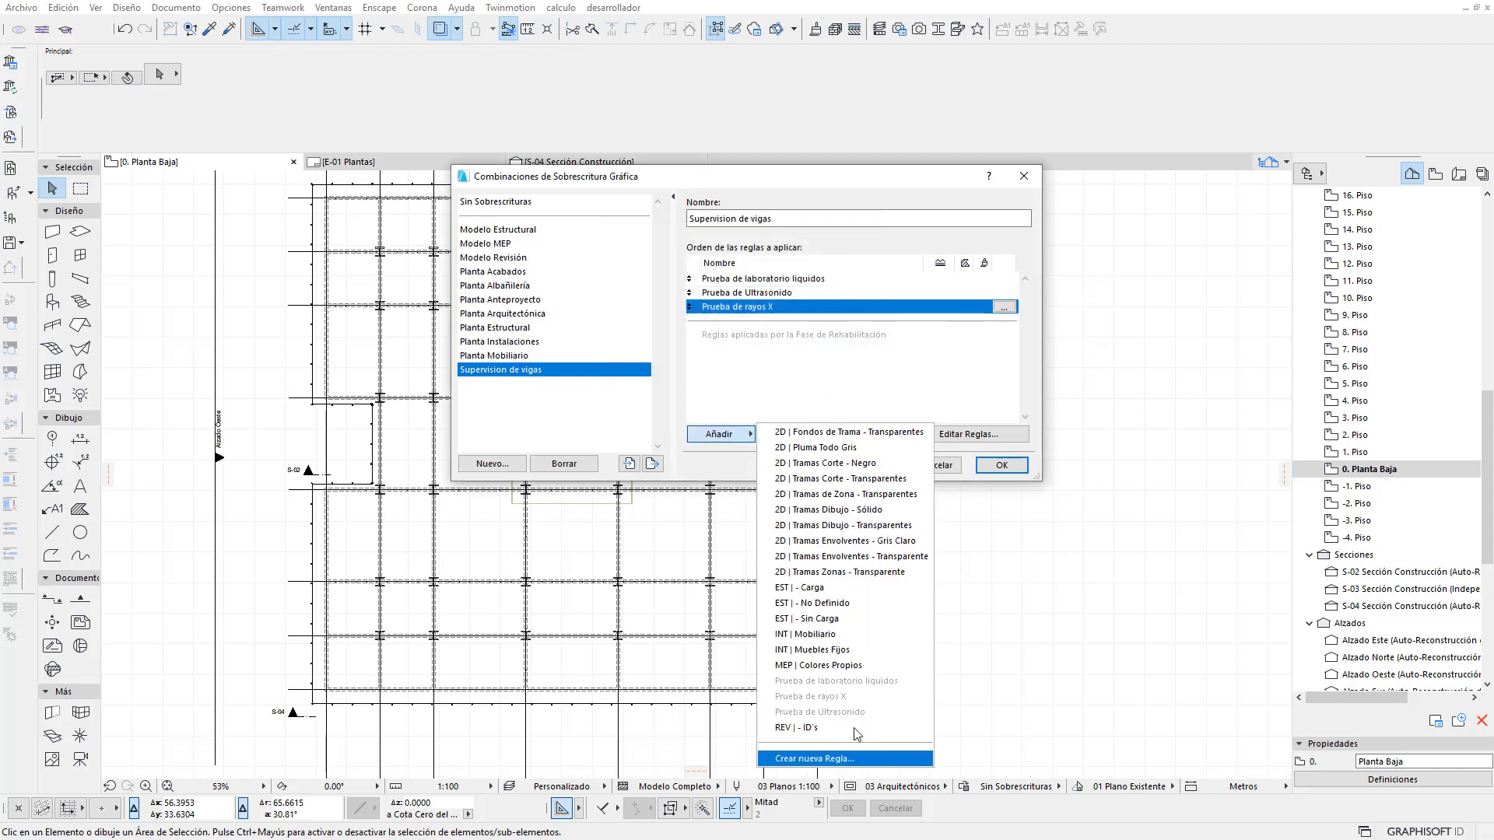
left_click(854, 764)
type("Inspecc")
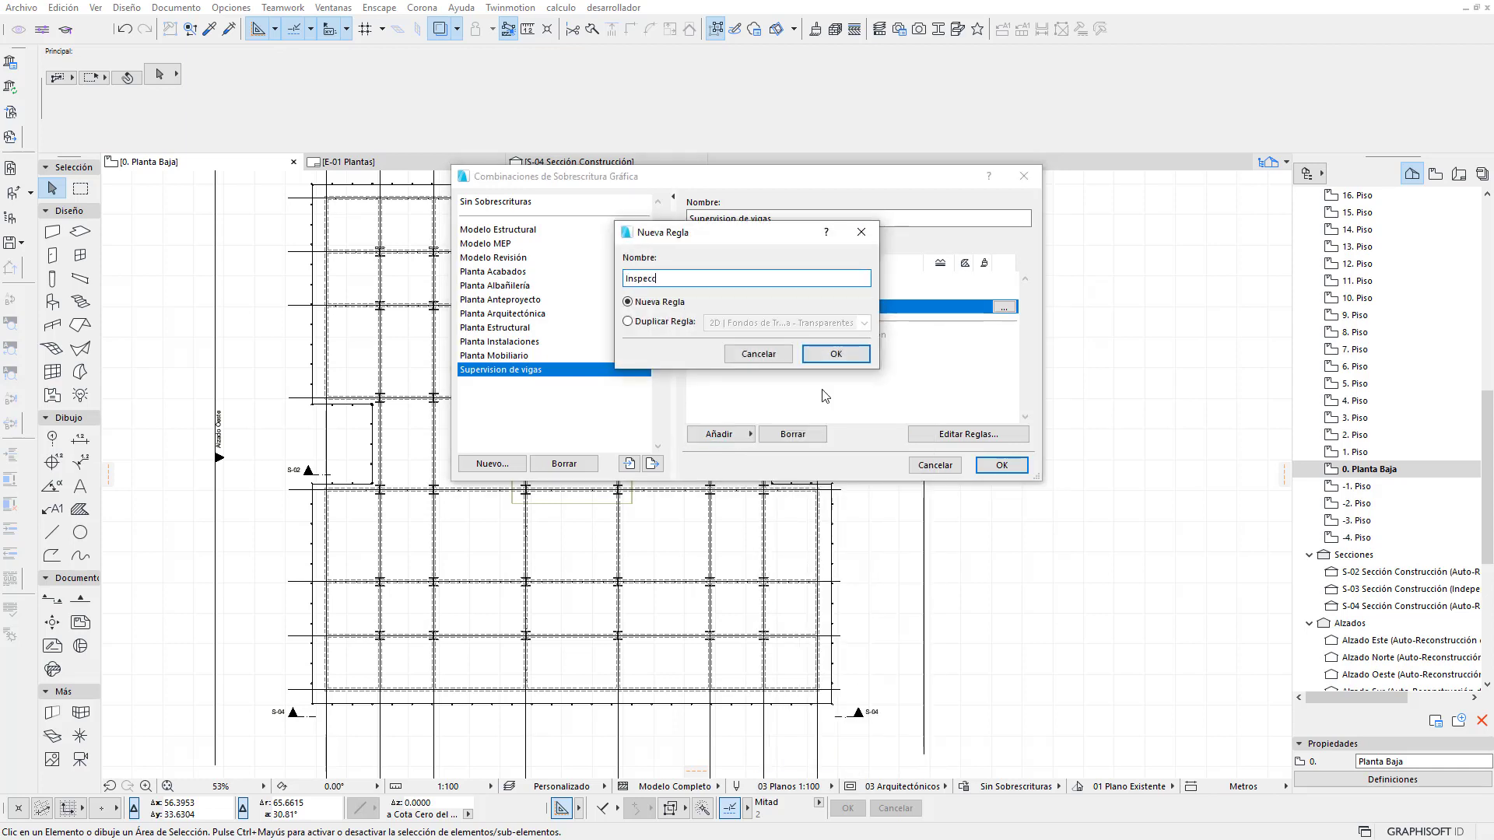
type("sual")
left_click(852, 357)
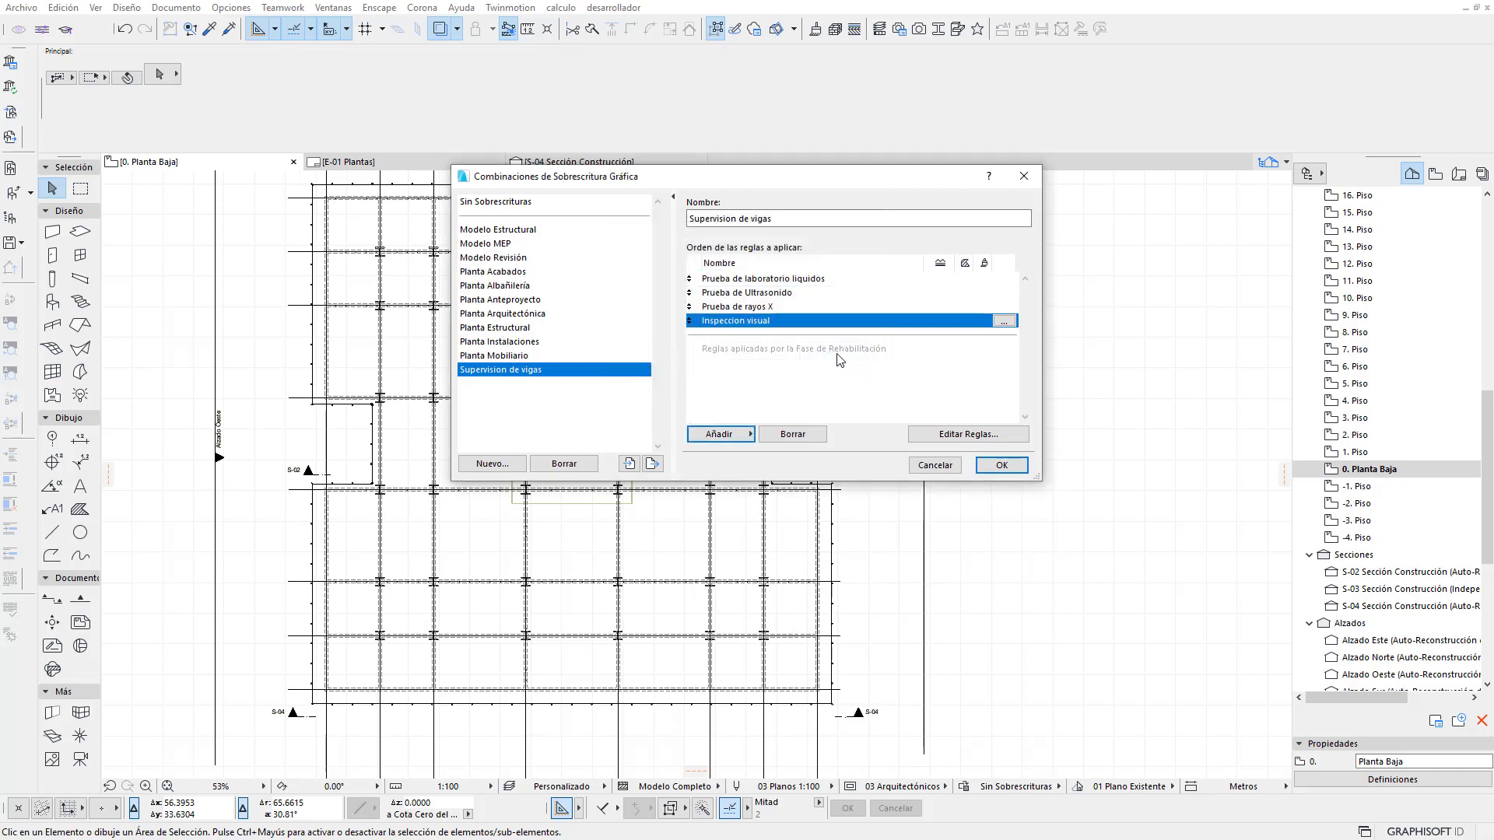
left_click(807, 280)
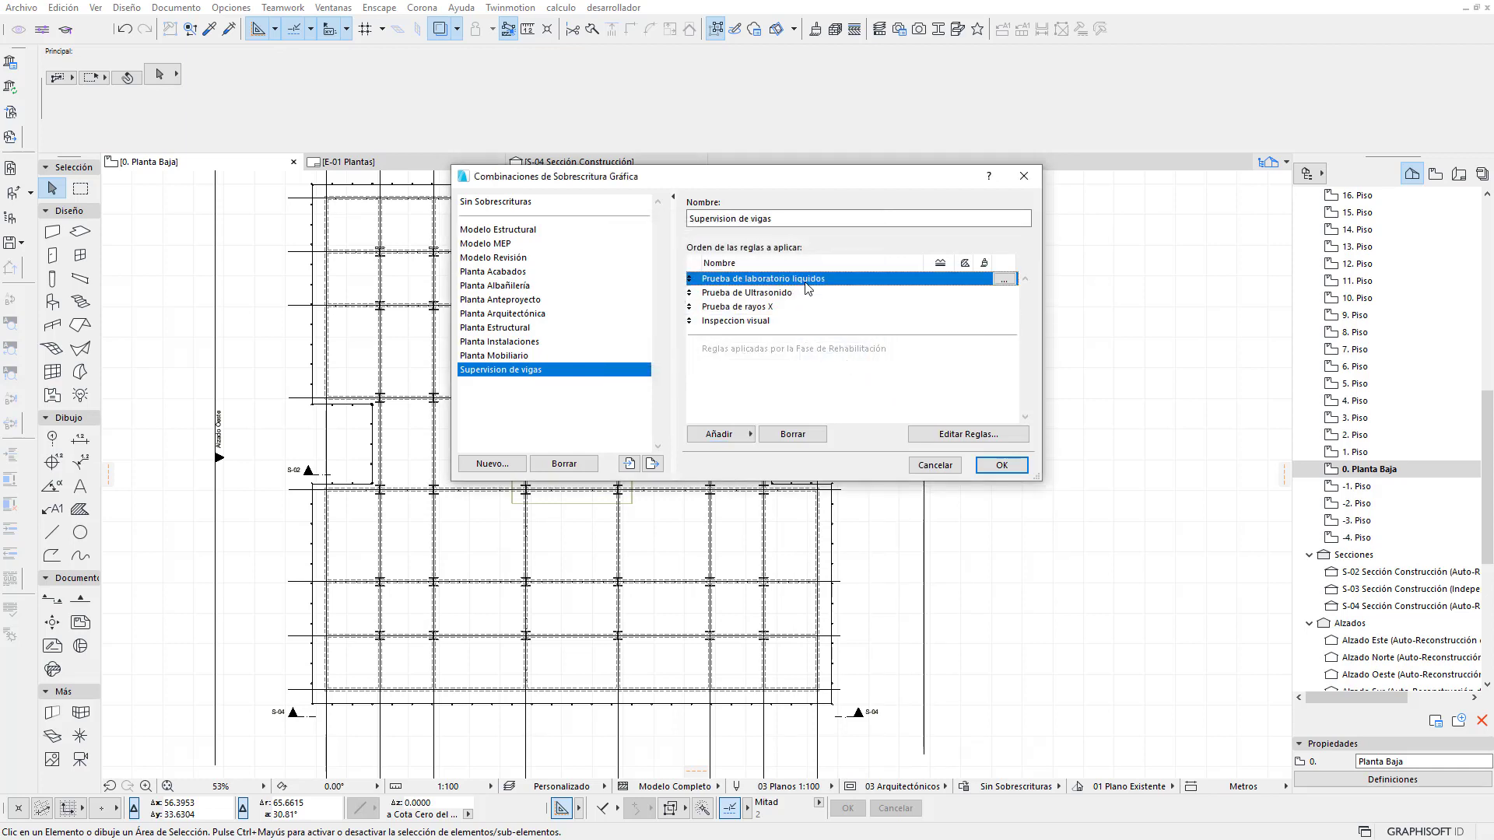
Rename the rule 'Prueba de liquidos' and set criteria Viga and Pruebas = Prueba de liquidos
left_click(946, 440)
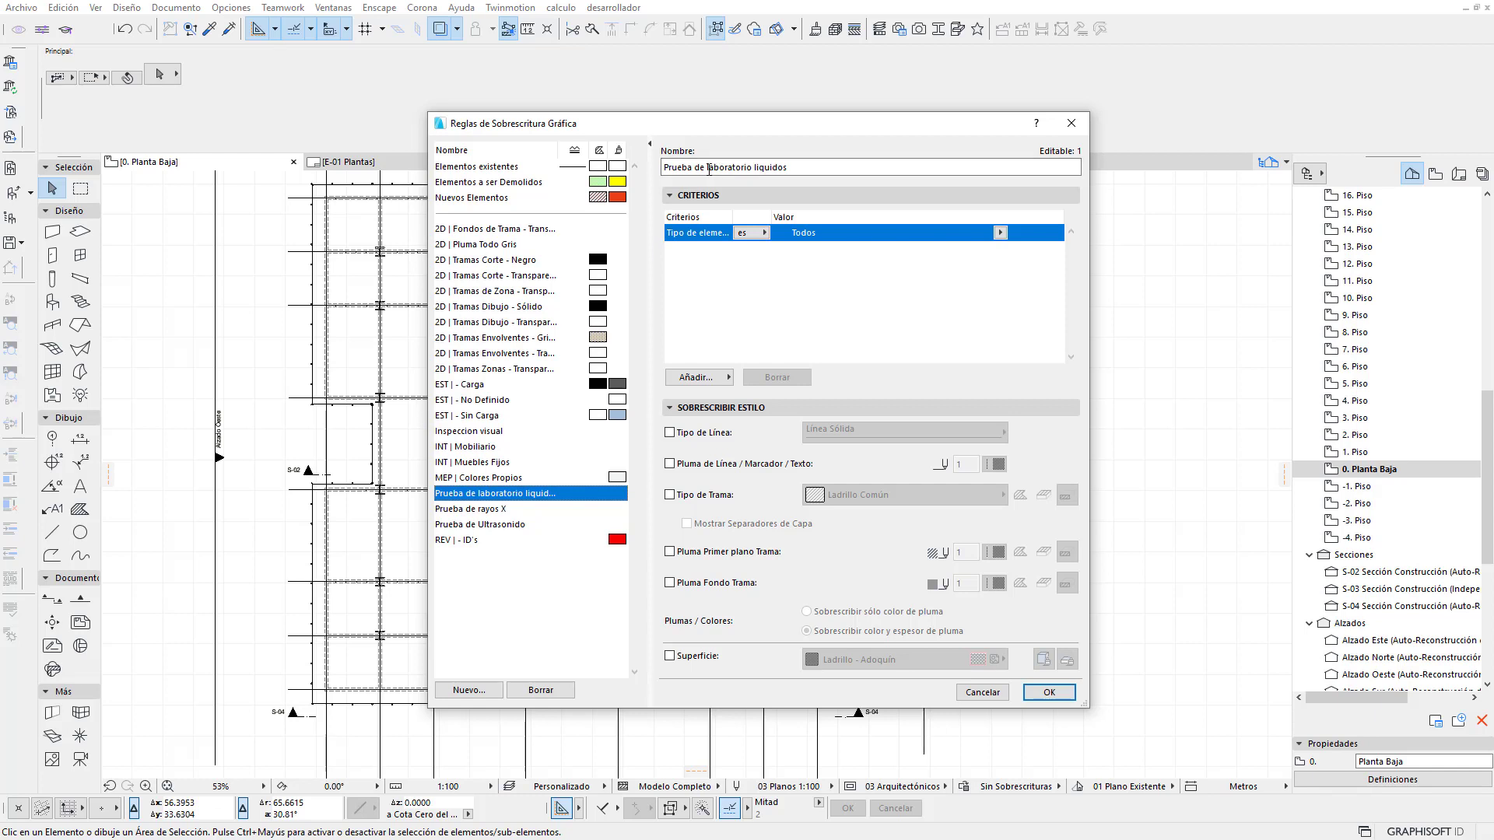
left_click_drag(708, 170, 745, 171)
key("BackSpace")
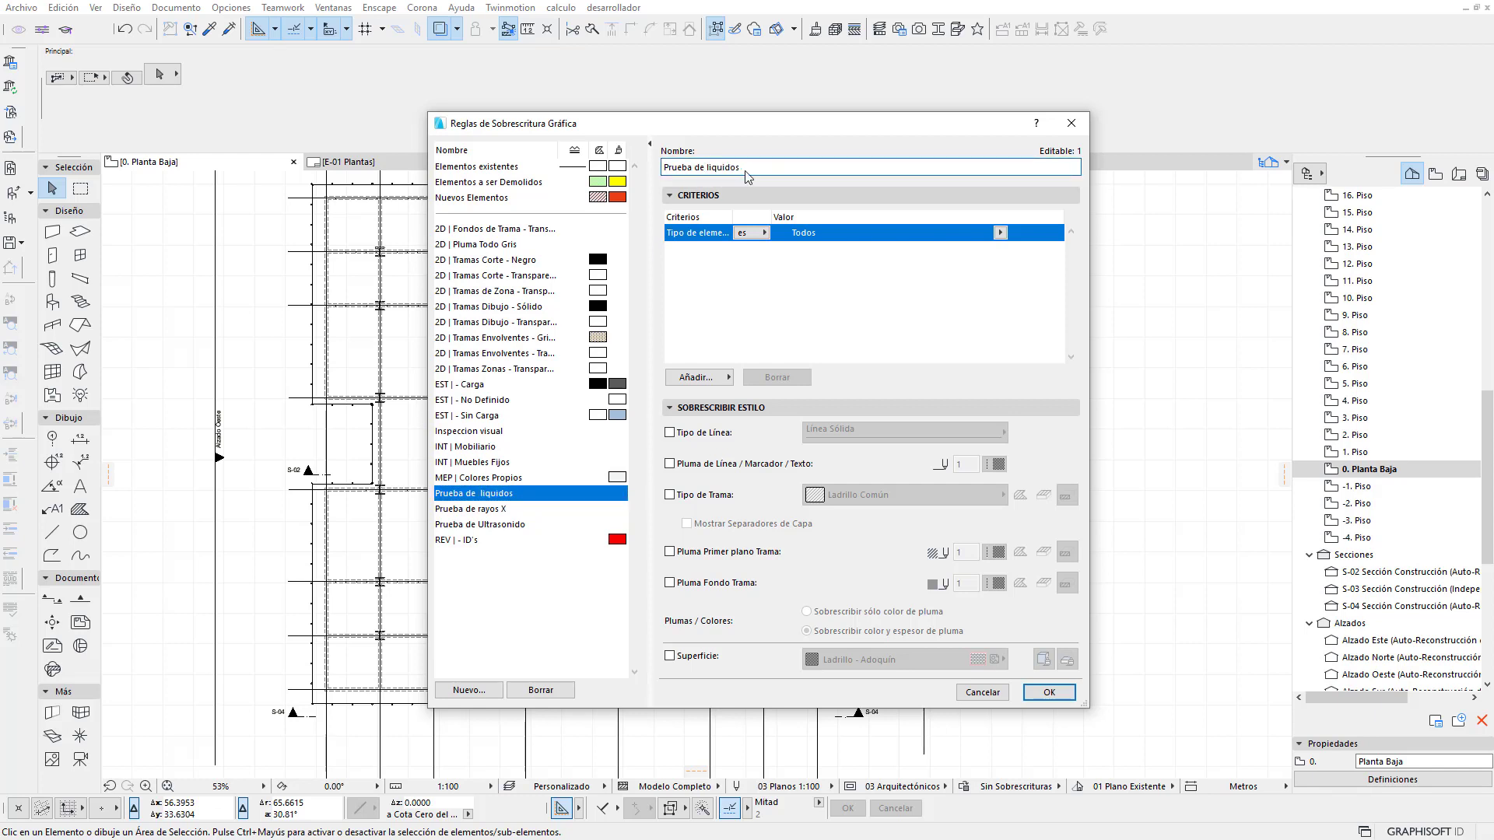
left_click(1000, 232)
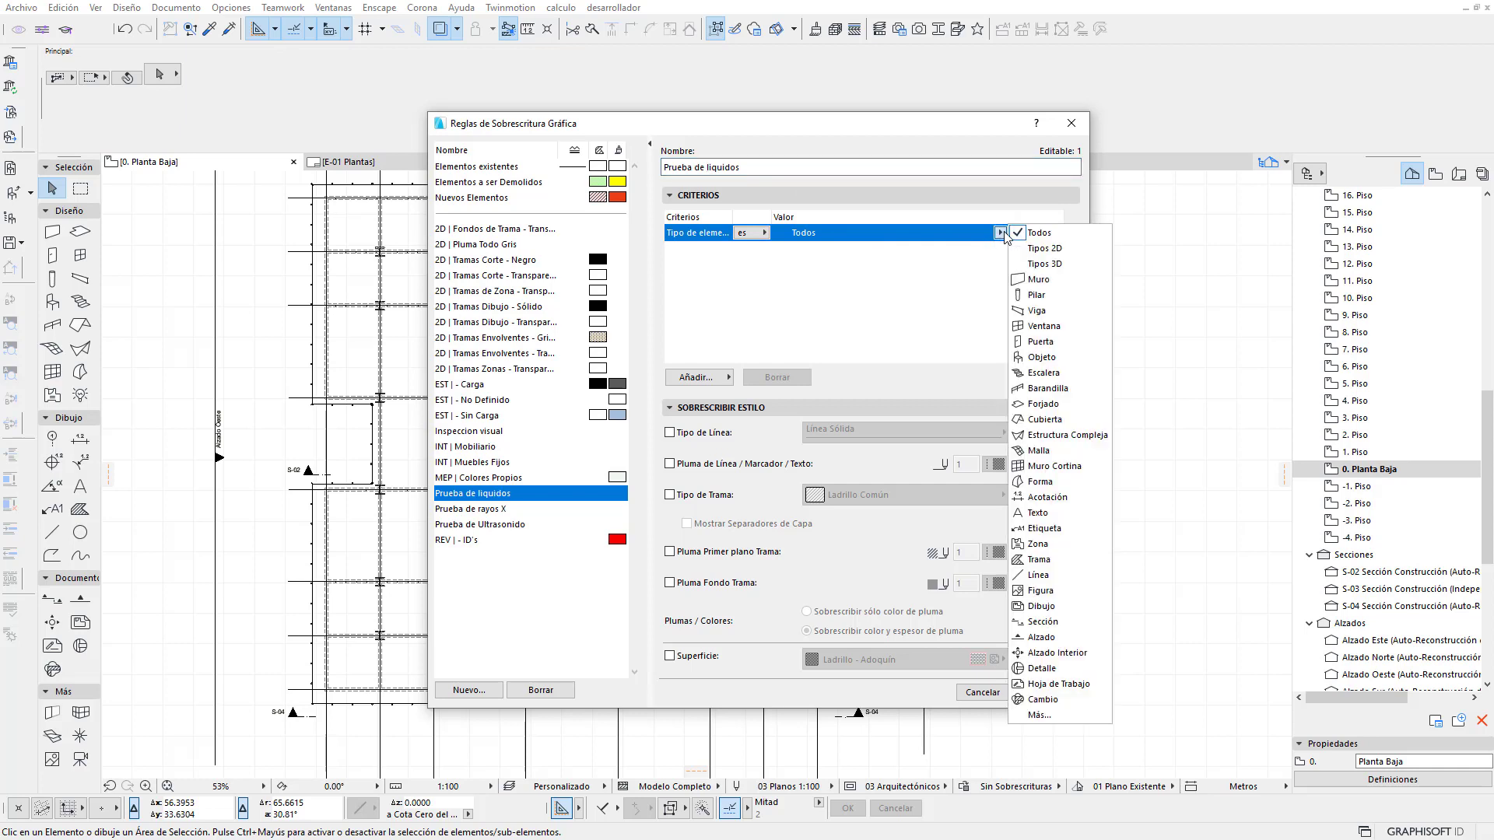
left_click(1041, 311)
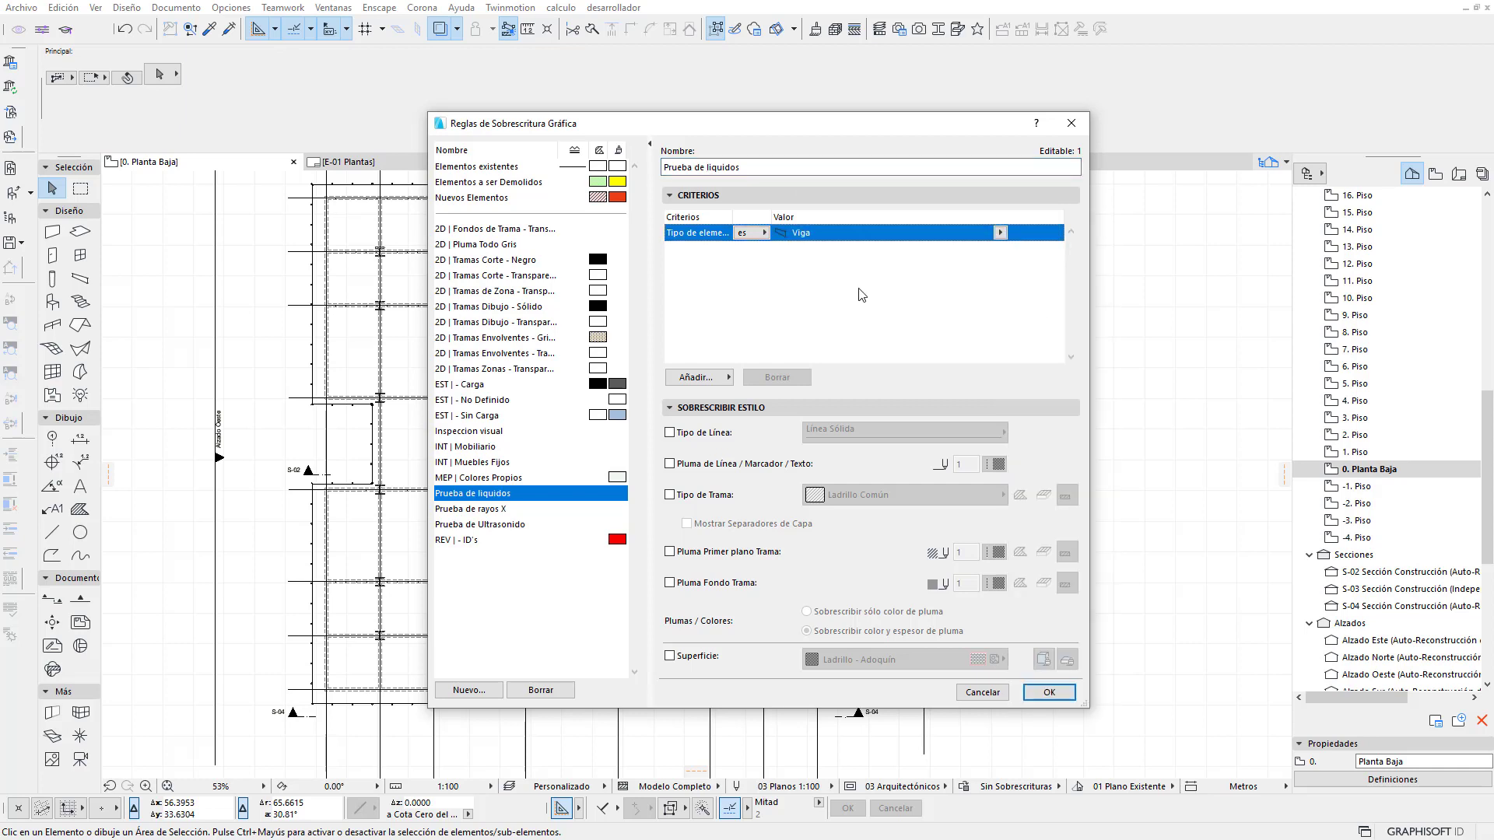
left_click(704, 377)
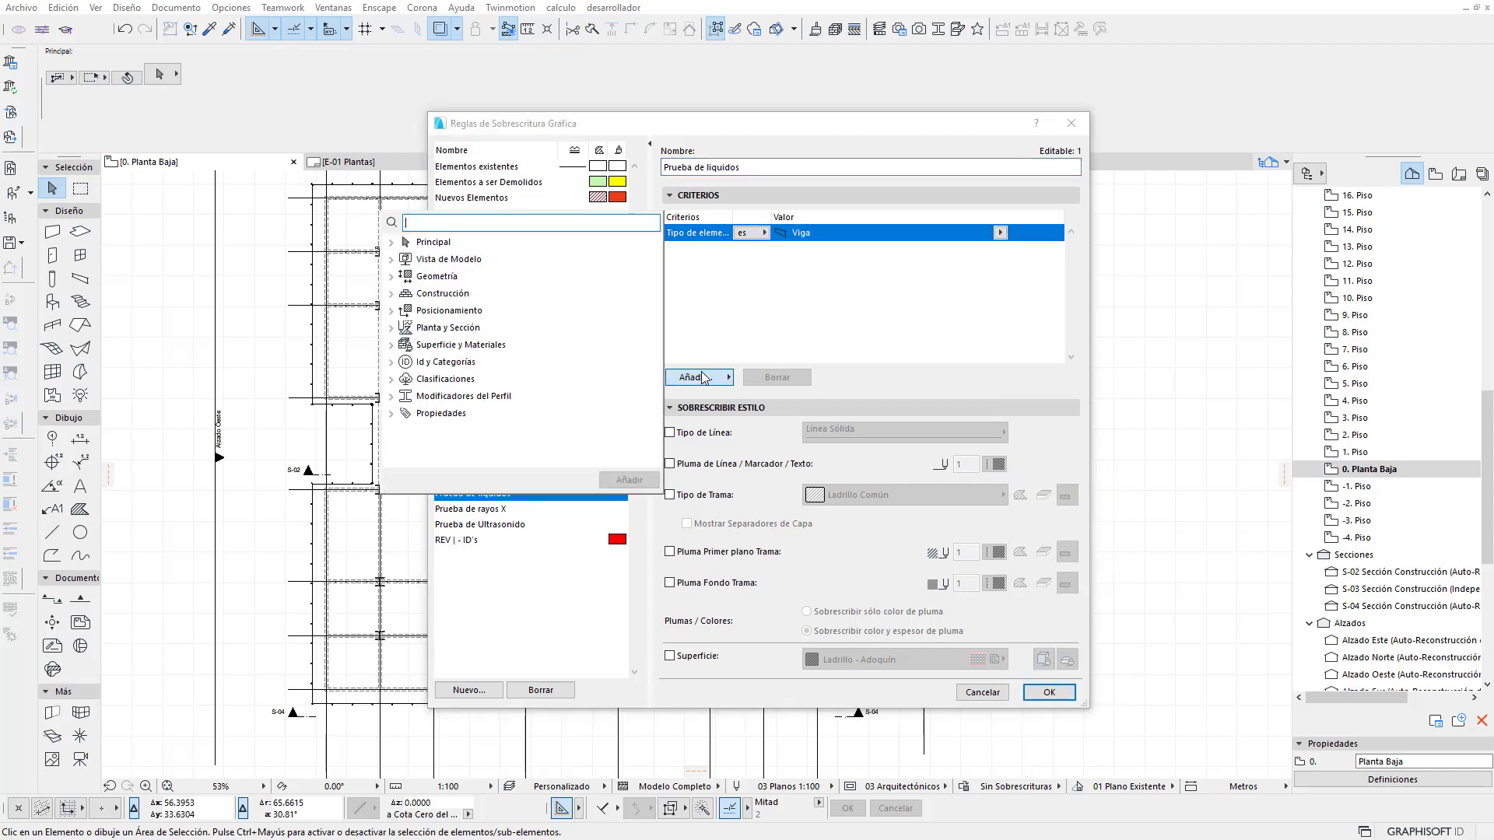
left_click(393, 415)
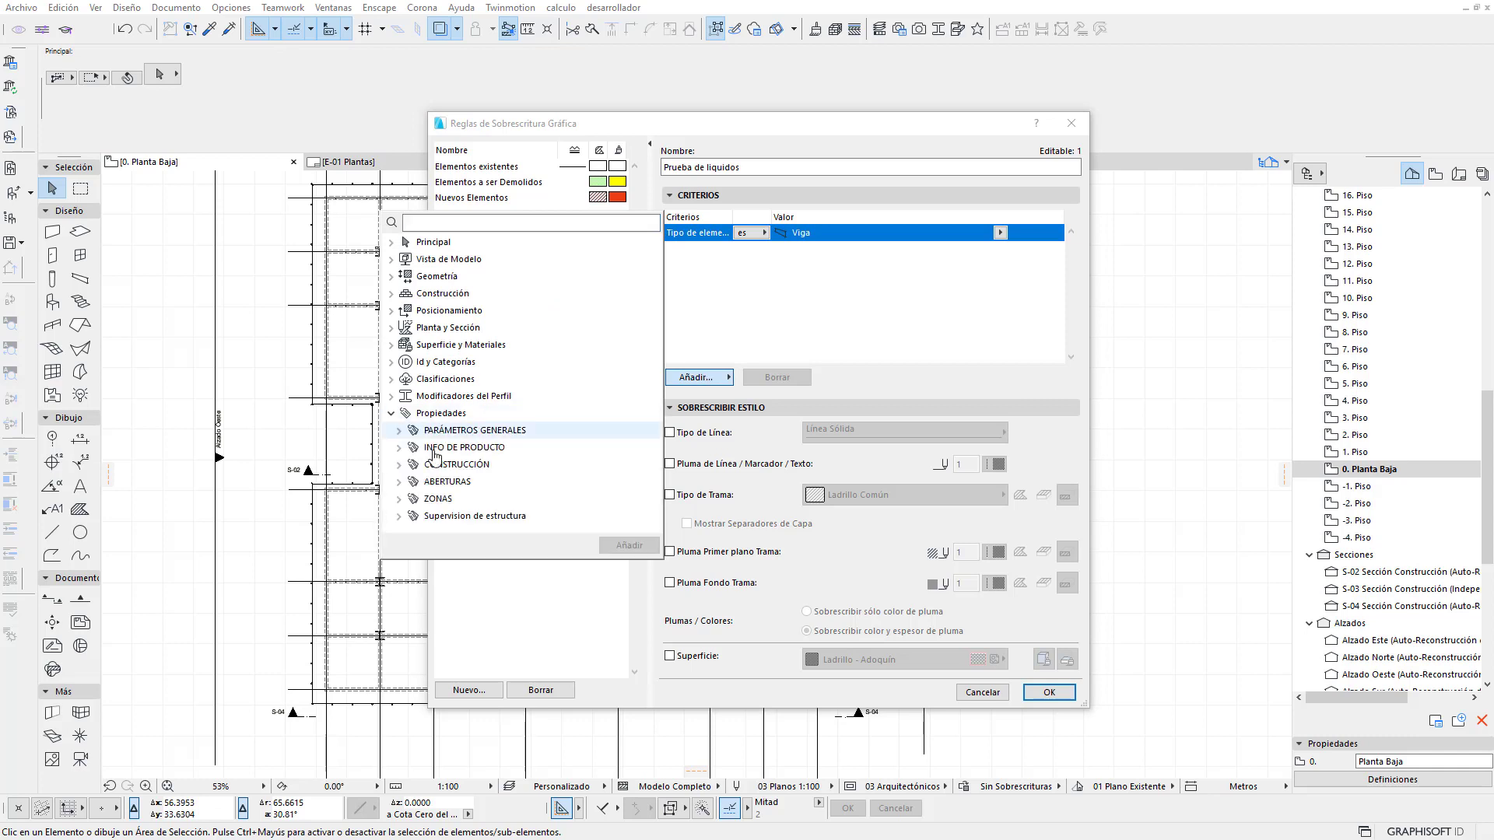
left_click(398, 520)
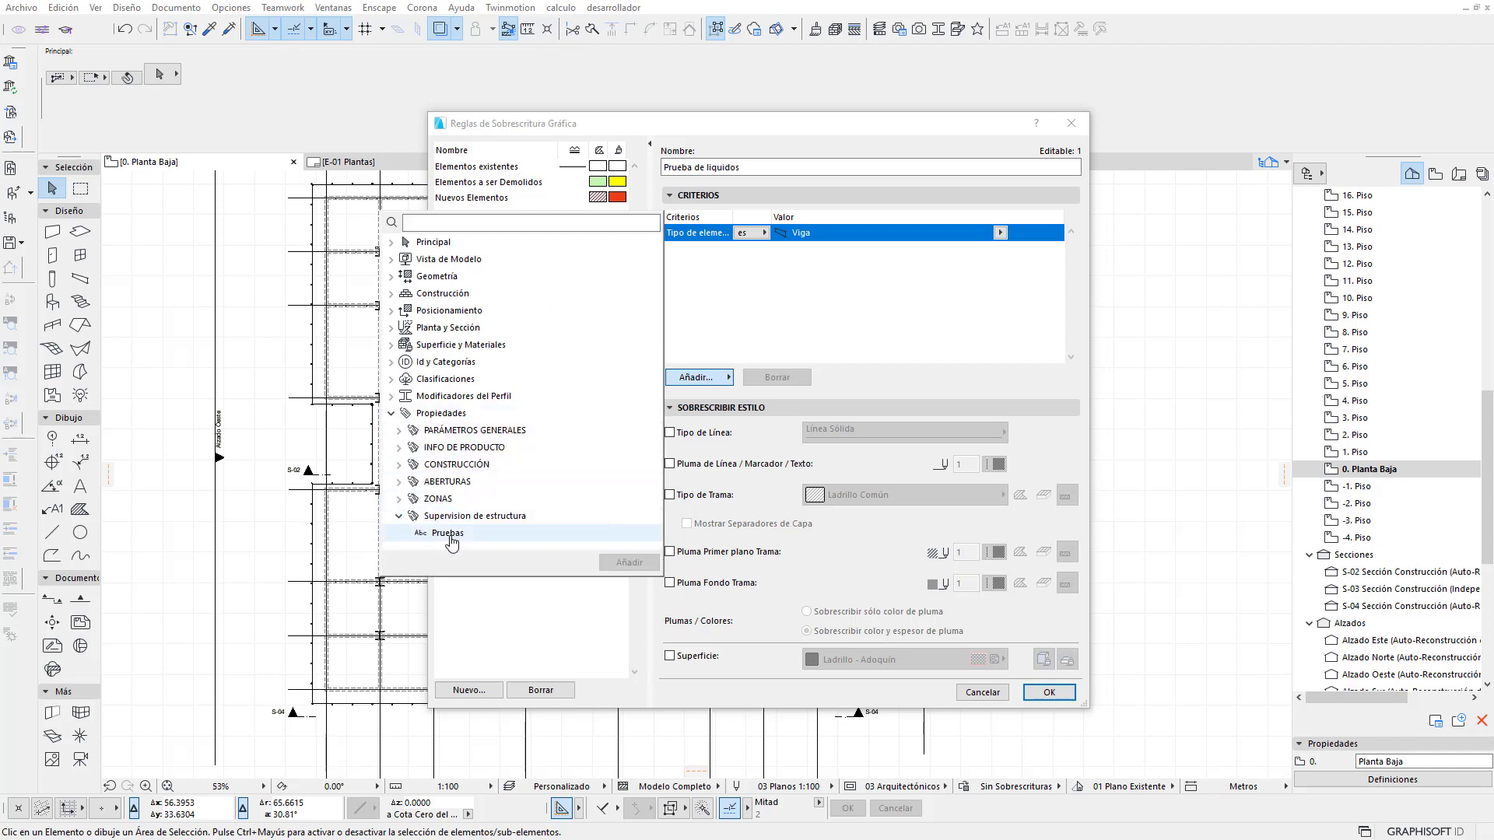
double_click(447, 533)
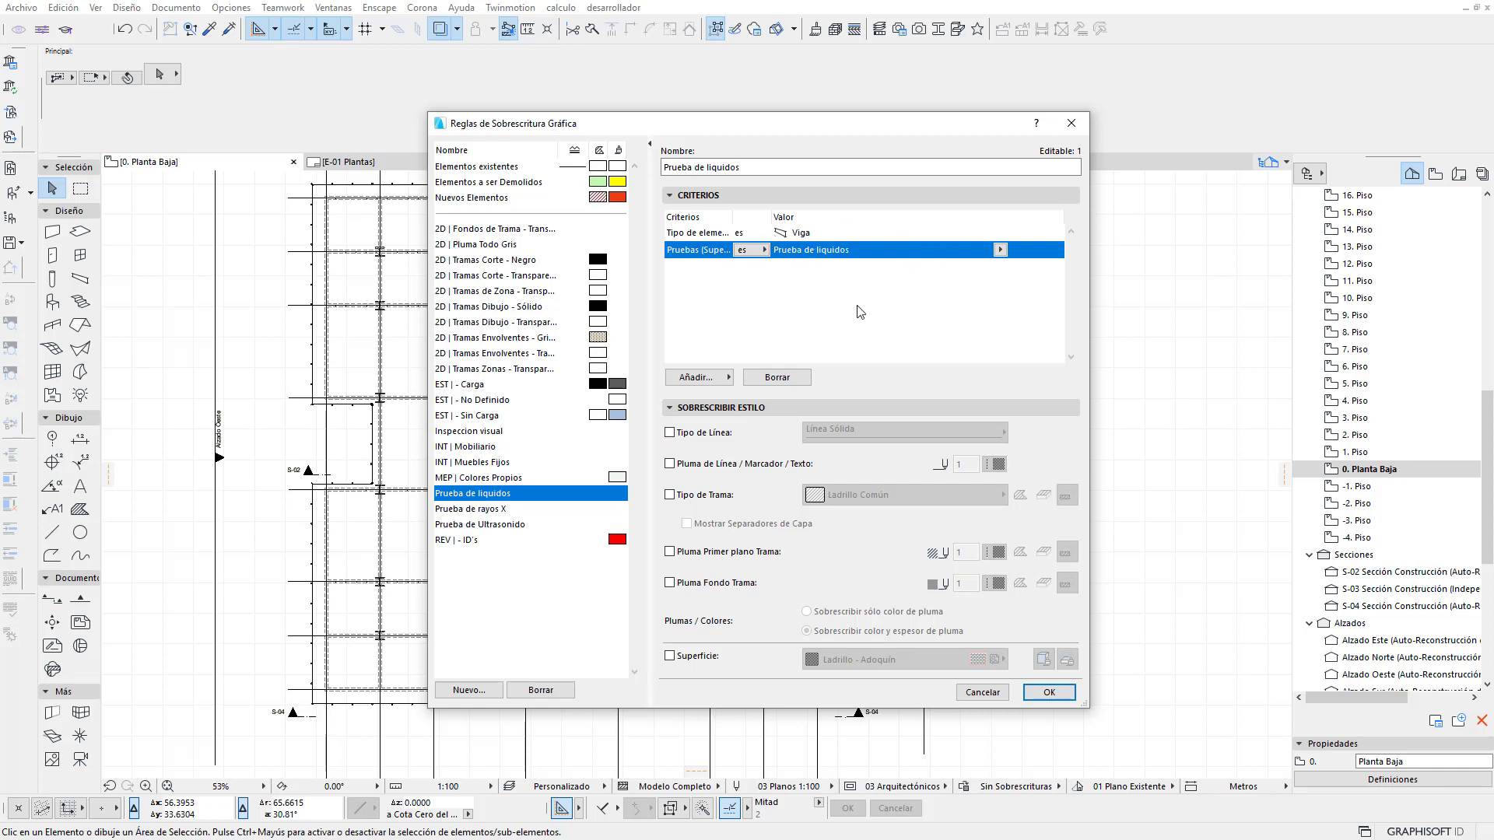
Override the rule's surface with Pintura- Azul Pálido and confirm
left_click(684, 659)
left_click(840, 665)
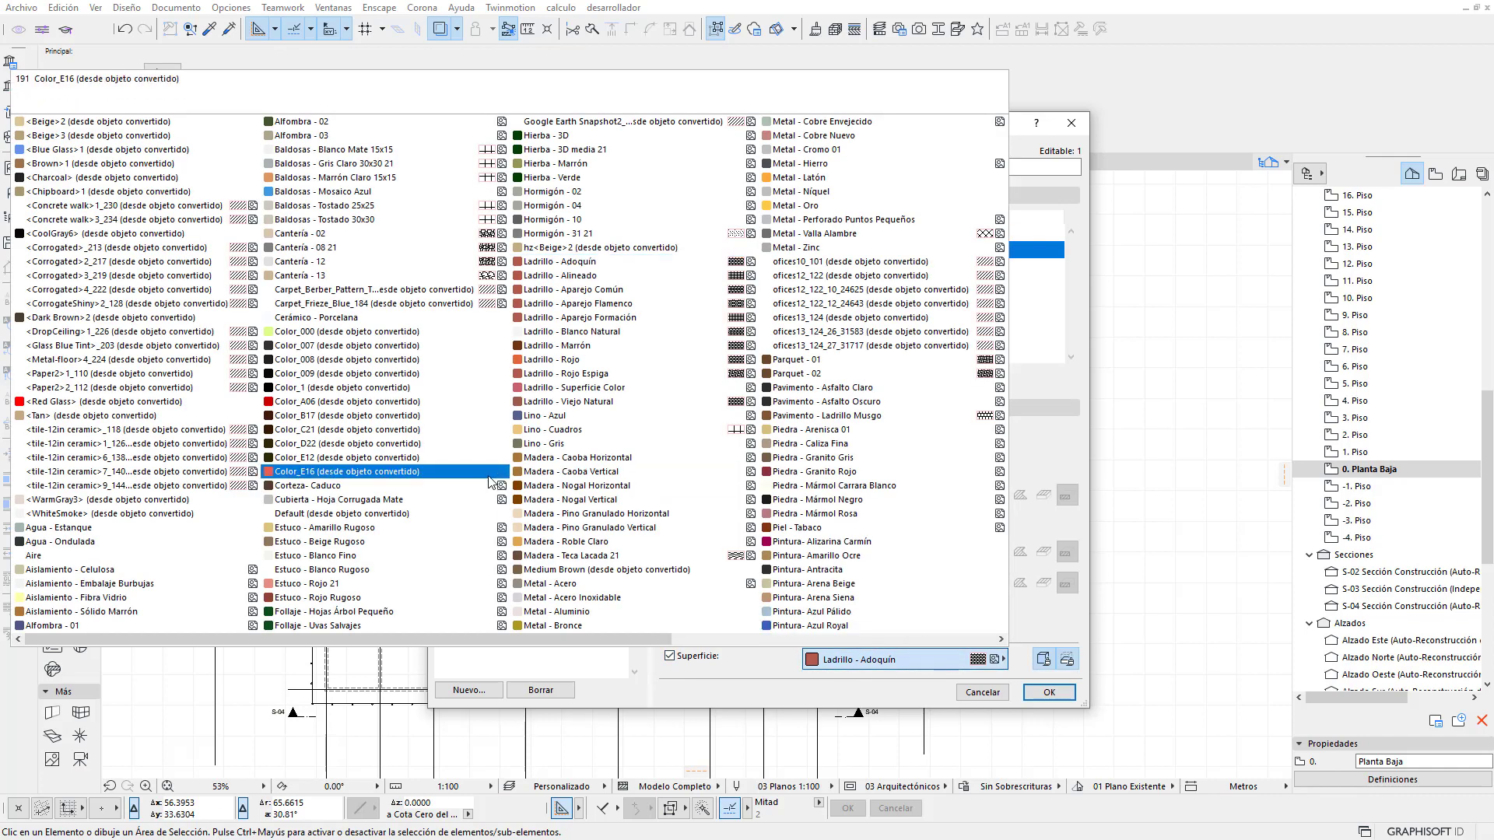
scroll(809, 576, "down", 2)
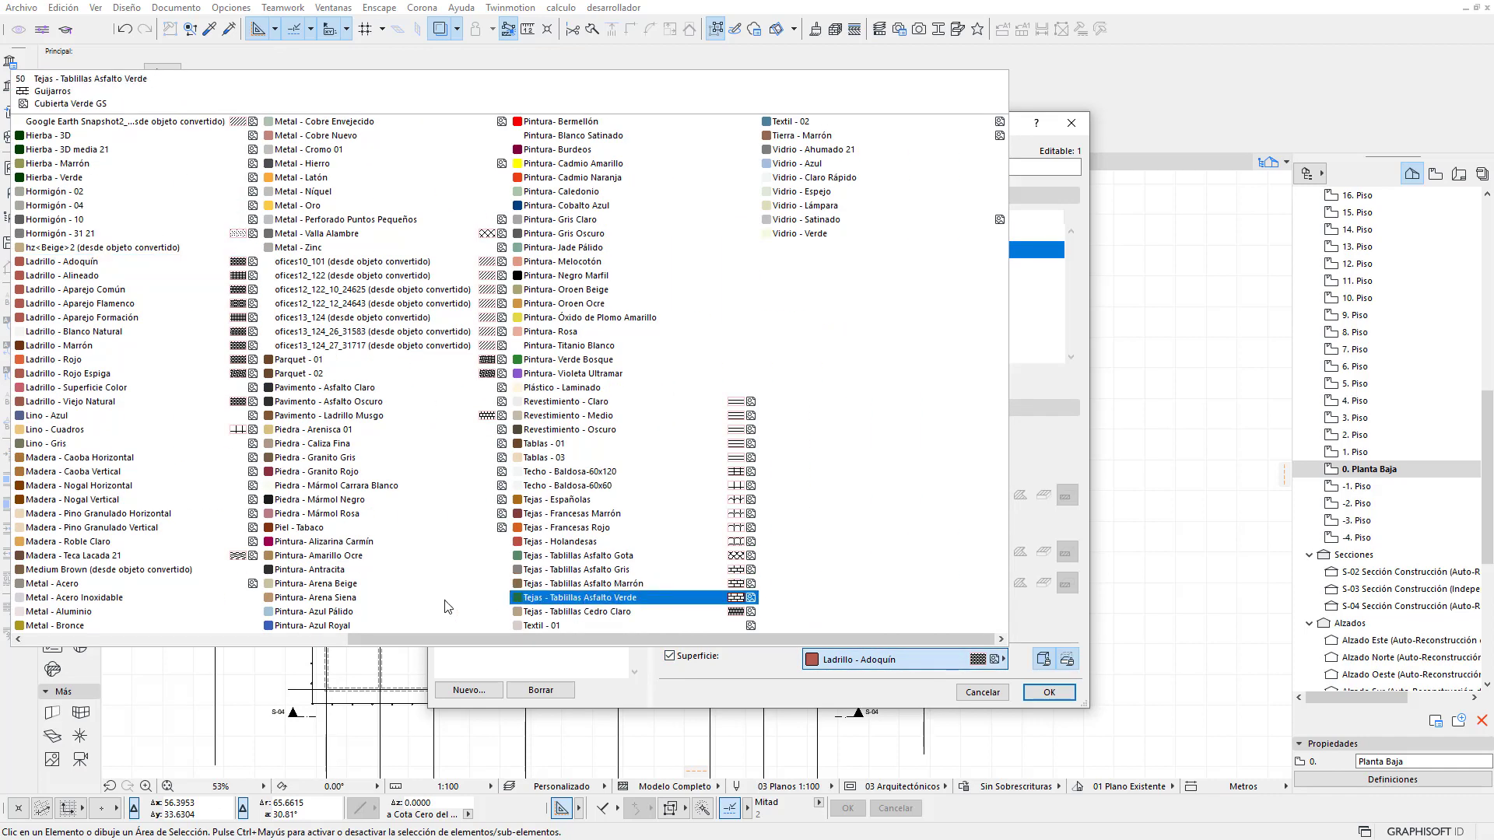
left_click(413, 617)
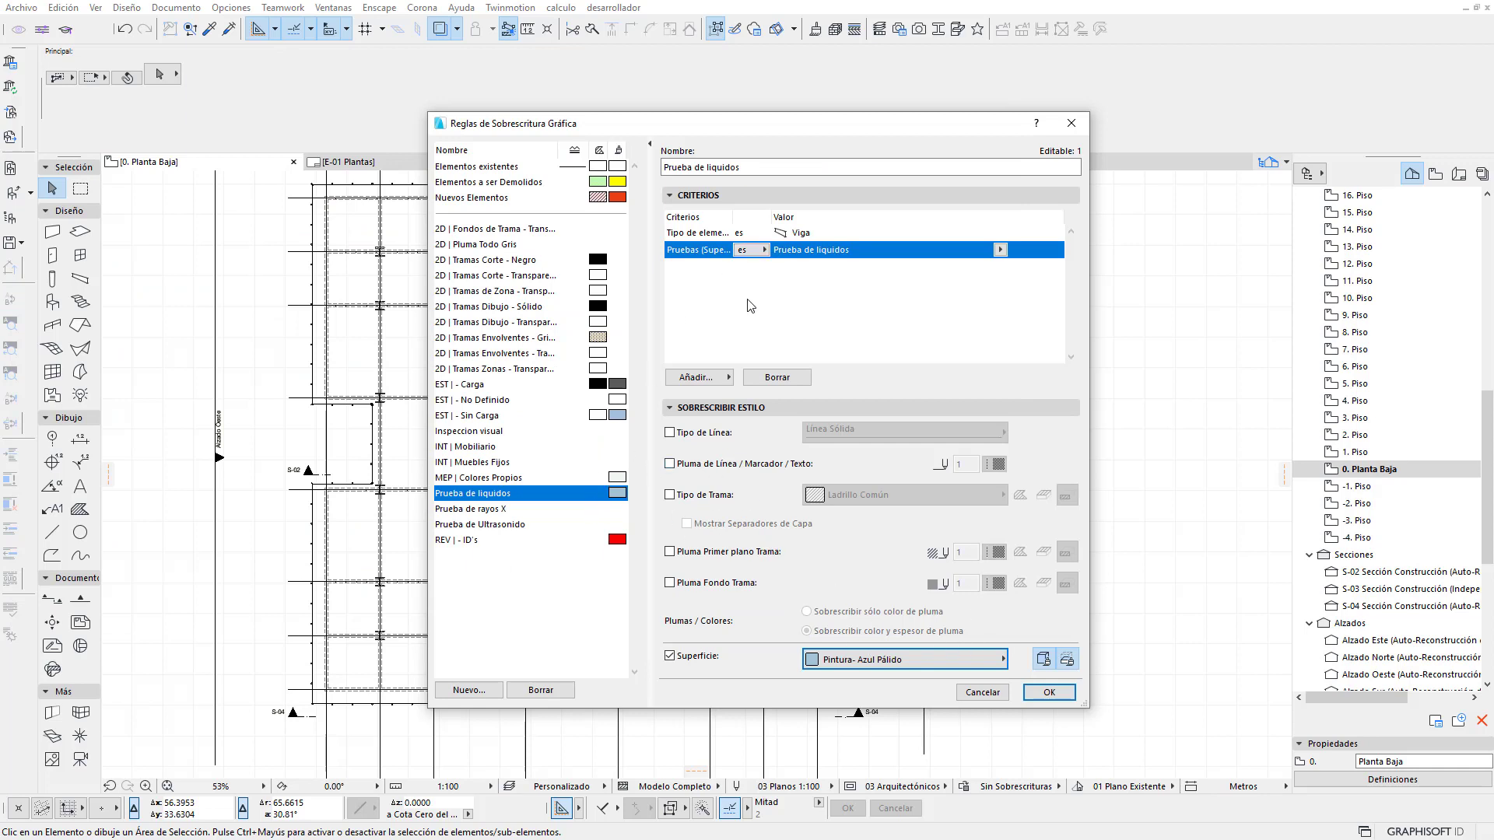
left_click(1059, 694)
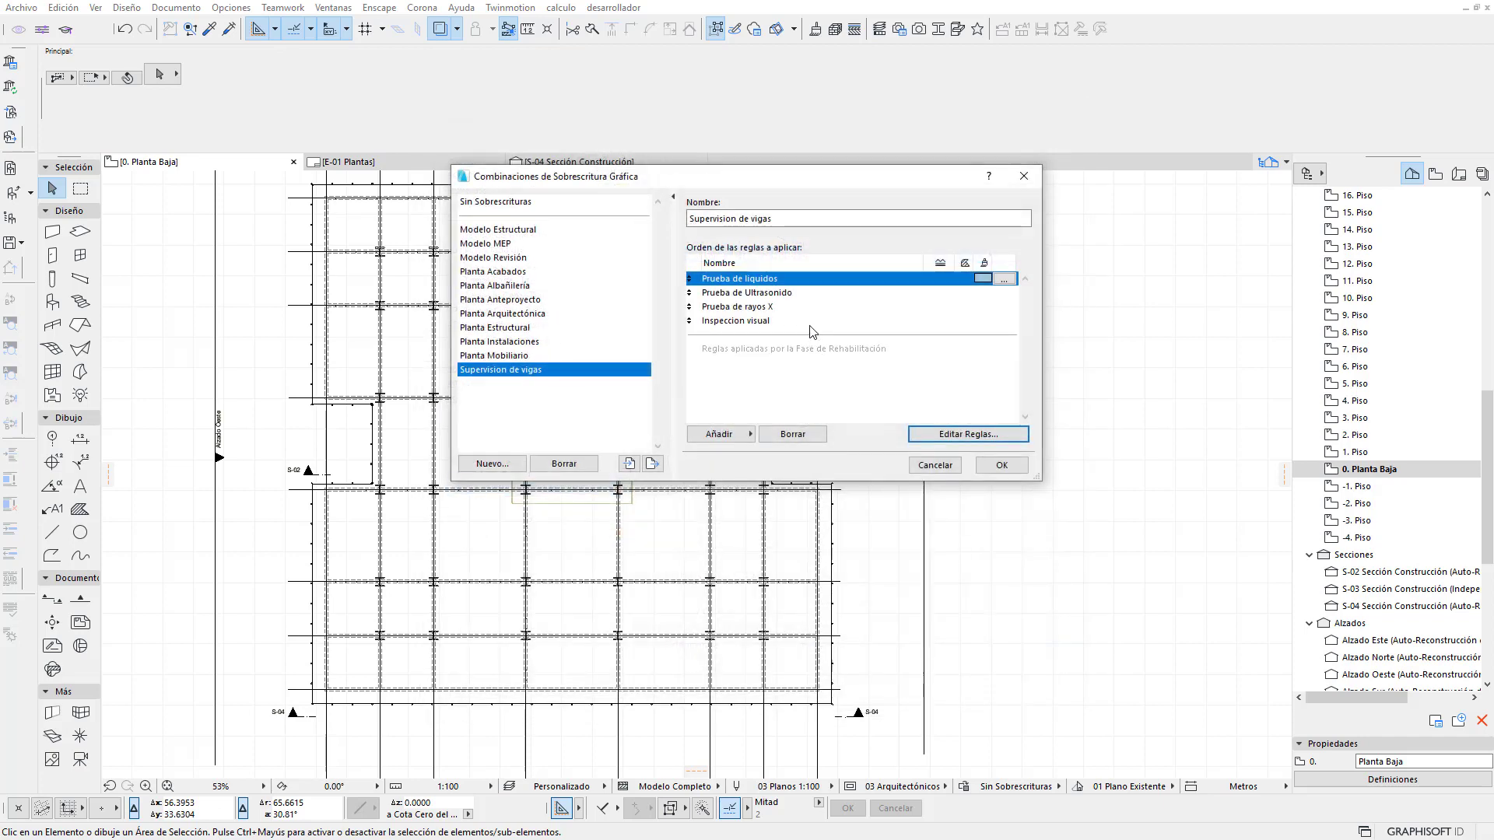
Set the Prueba de Ultrasonido rule criteria to Viga and Pruebas = Ultrasonido
left_click(798, 294)
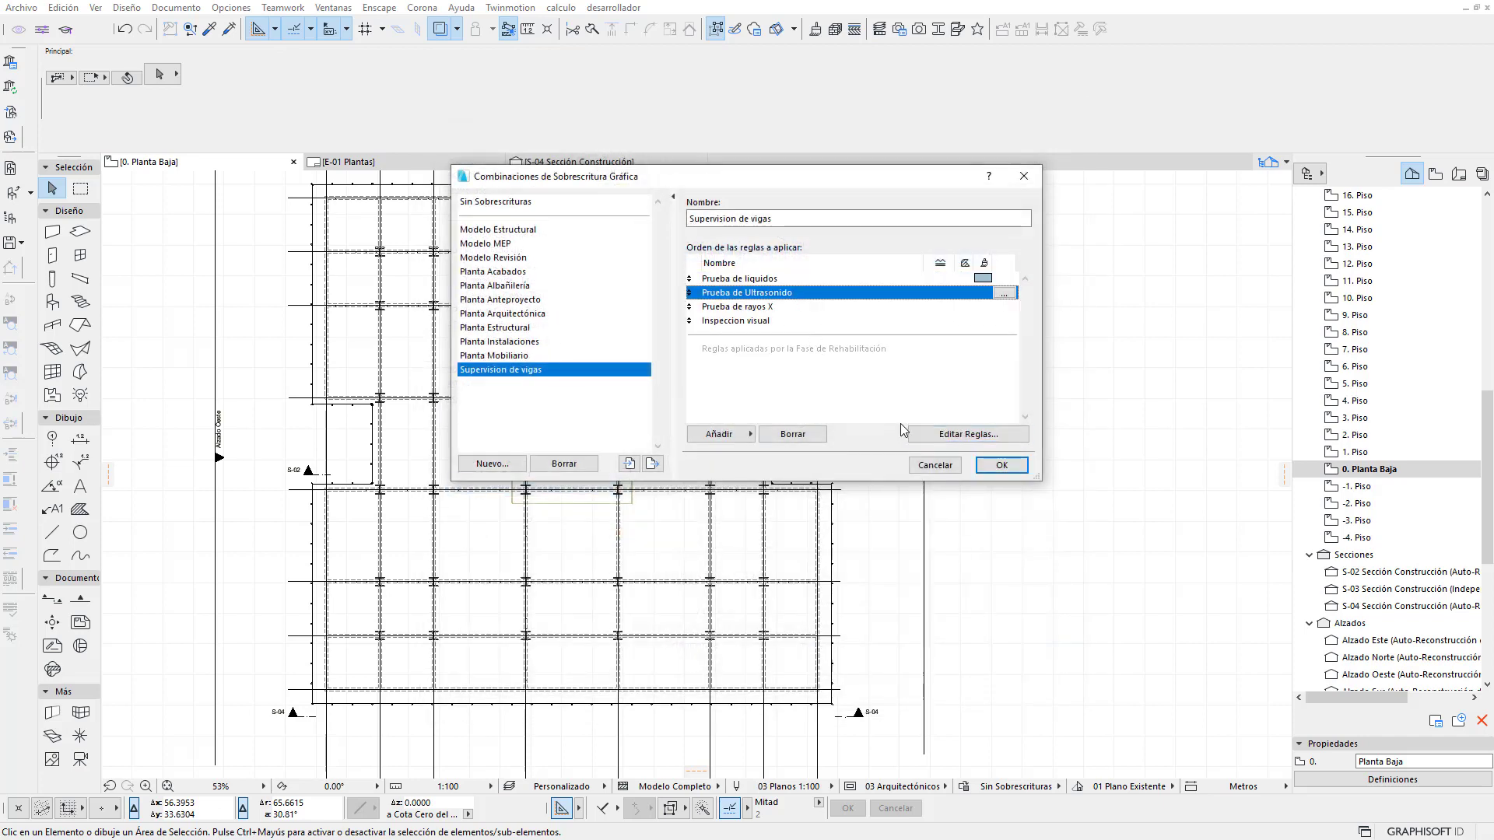
left_click(964, 436)
left_click(1000, 233)
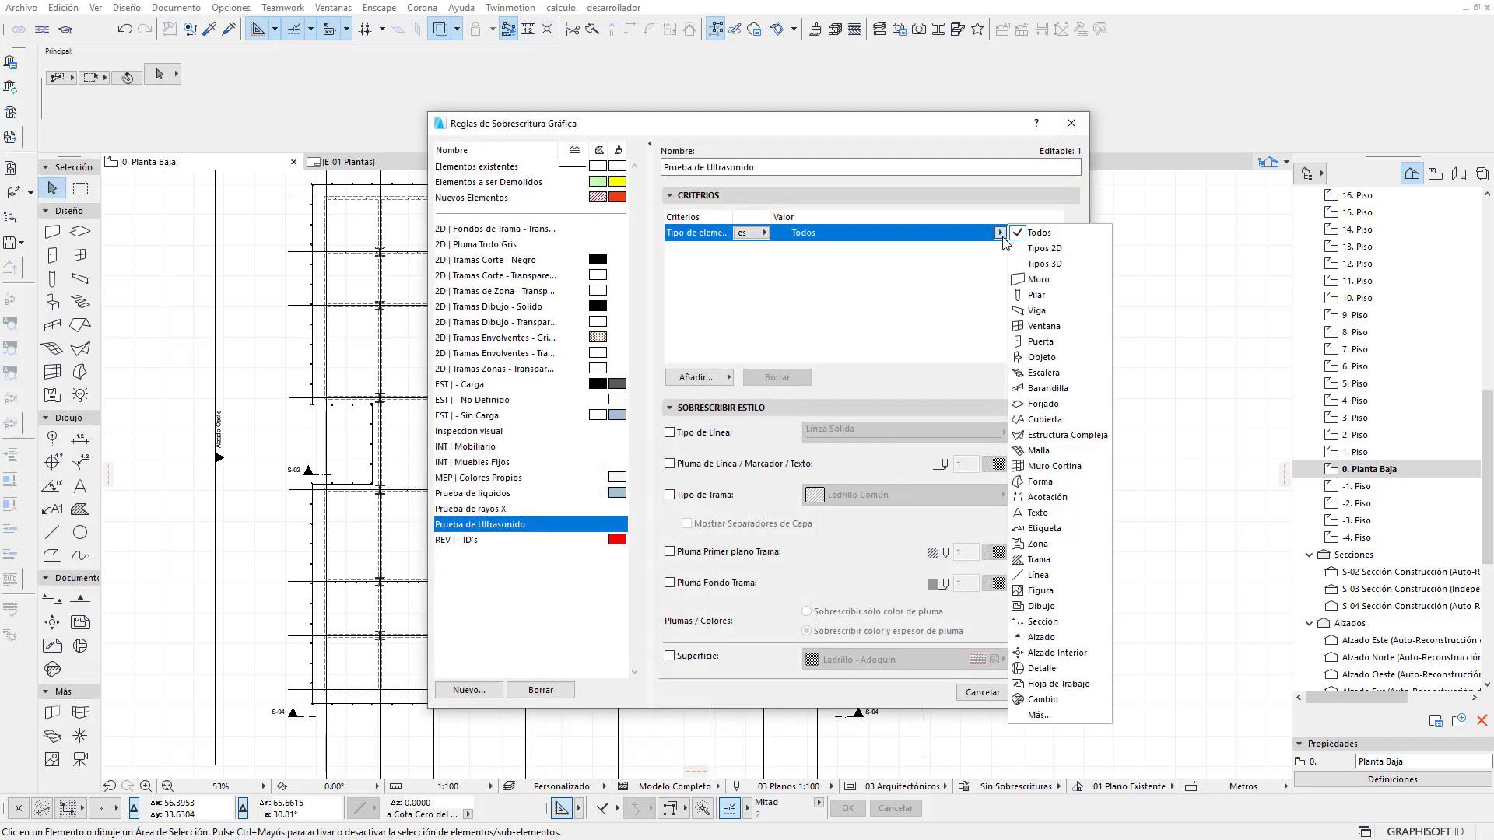
left_click(1042, 282)
left_click(698, 377)
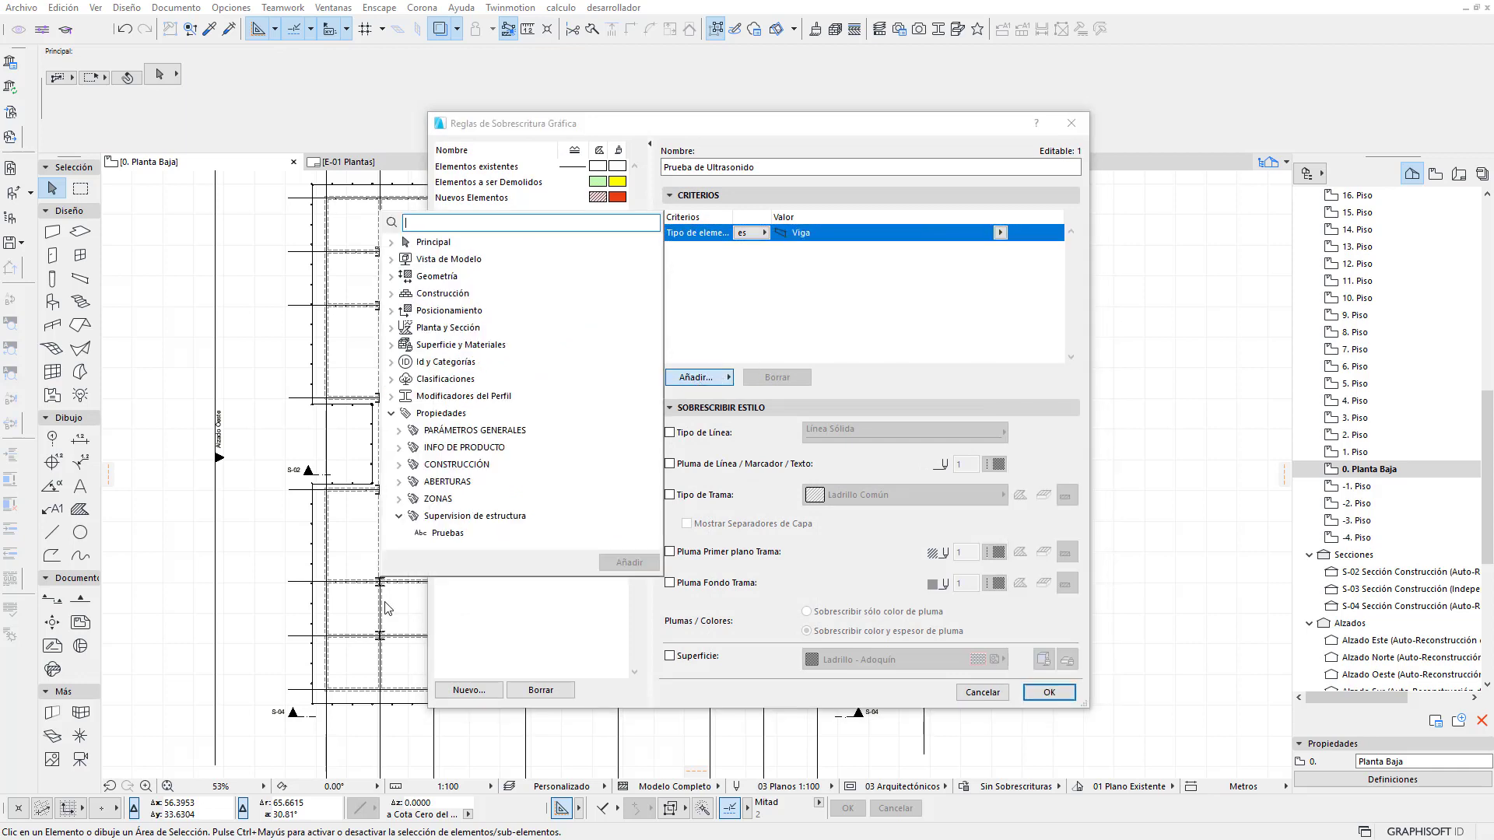
left_click(448, 533)
left_click(629, 562)
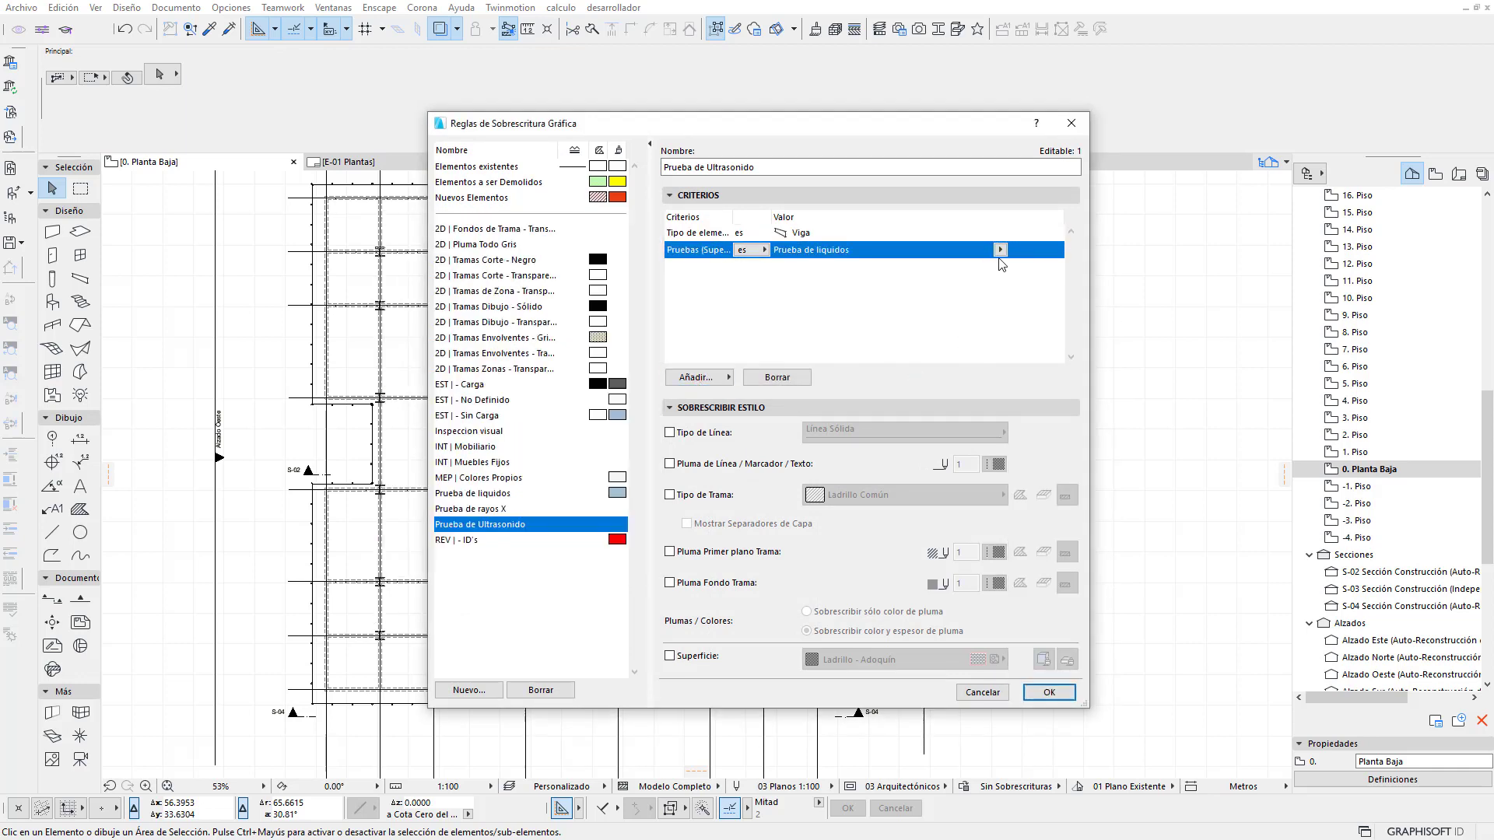
left_click(999, 249)
left_click(1015, 261)
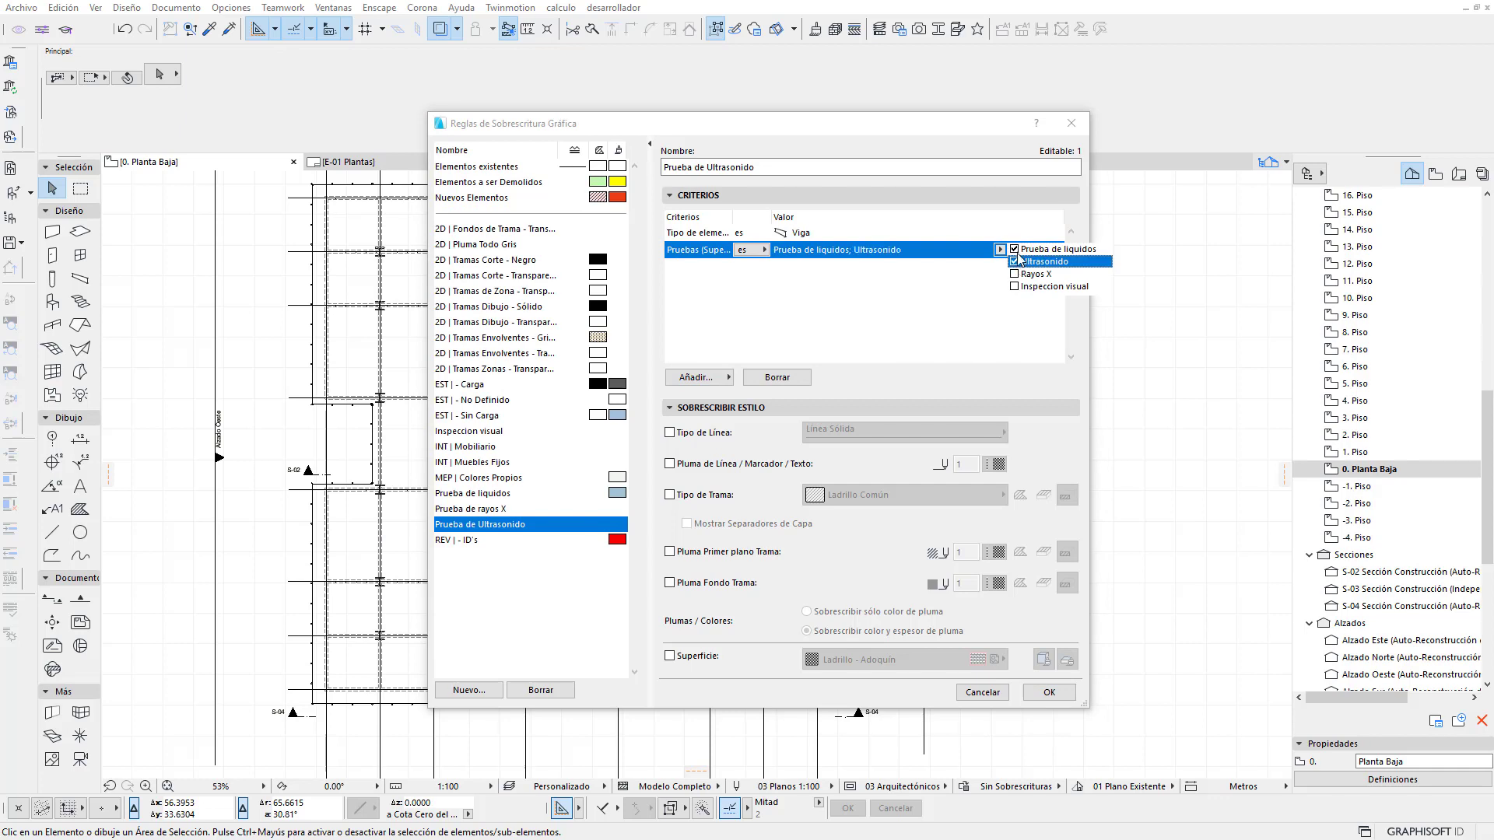
left_click(893, 322)
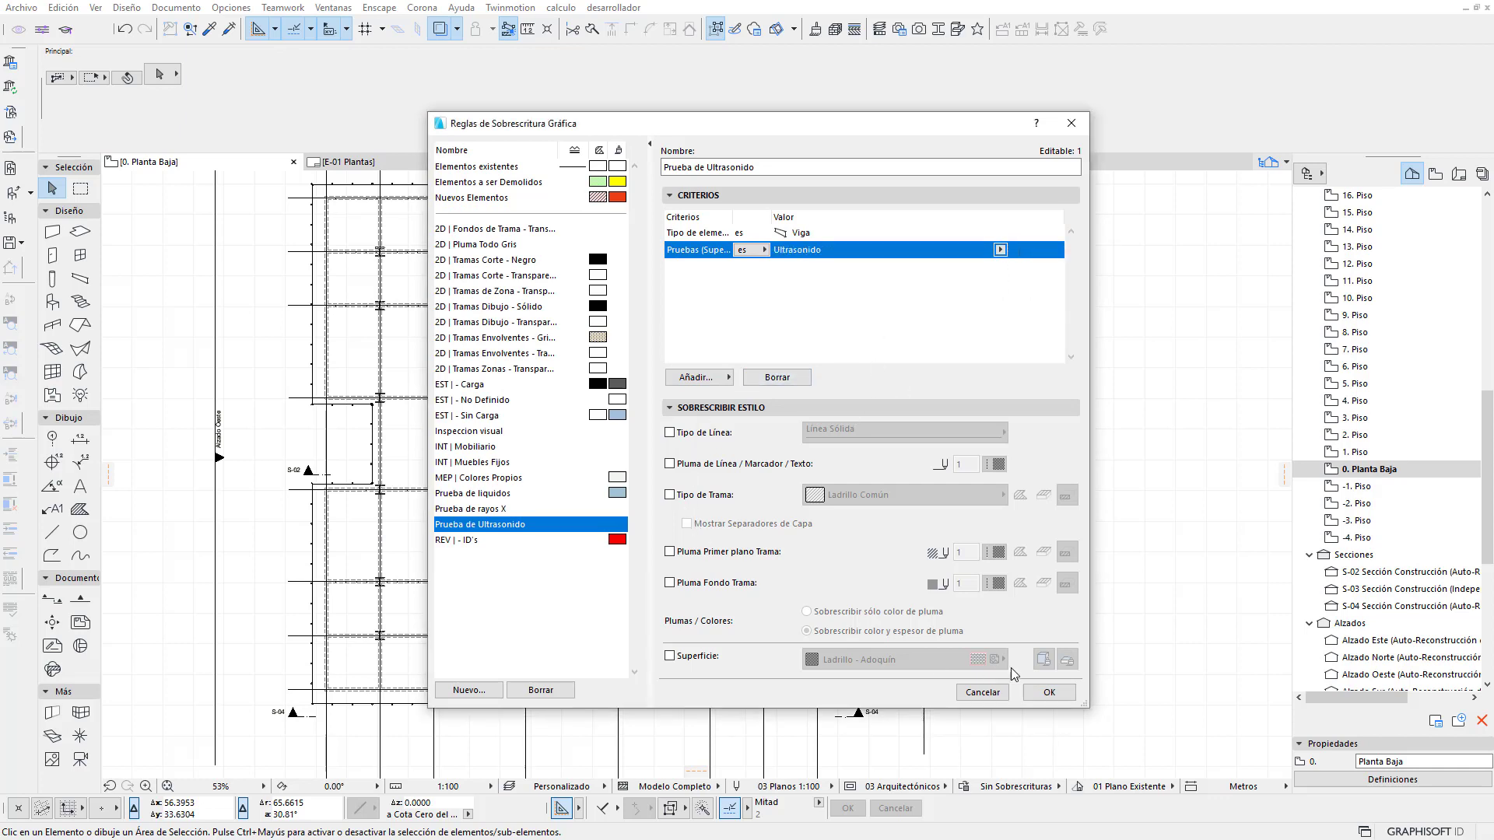
Override the rule's surface with Pintura- Cadmio Amarillo and confirm
left_click(683, 655)
left_click(853, 658)
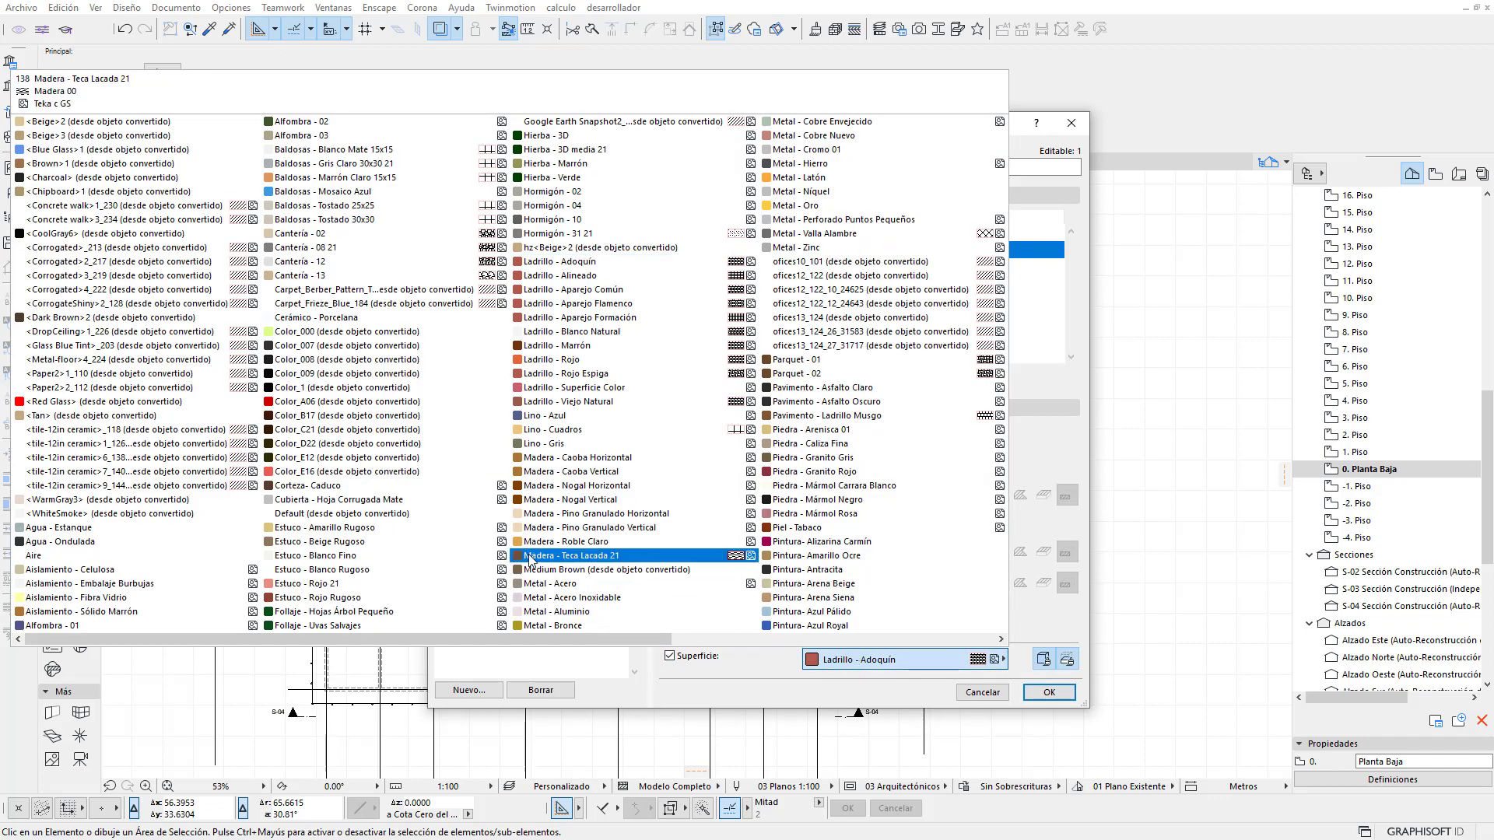
scroll(529, 558, "down", 1)
scroll(529, 559, "down", 1)
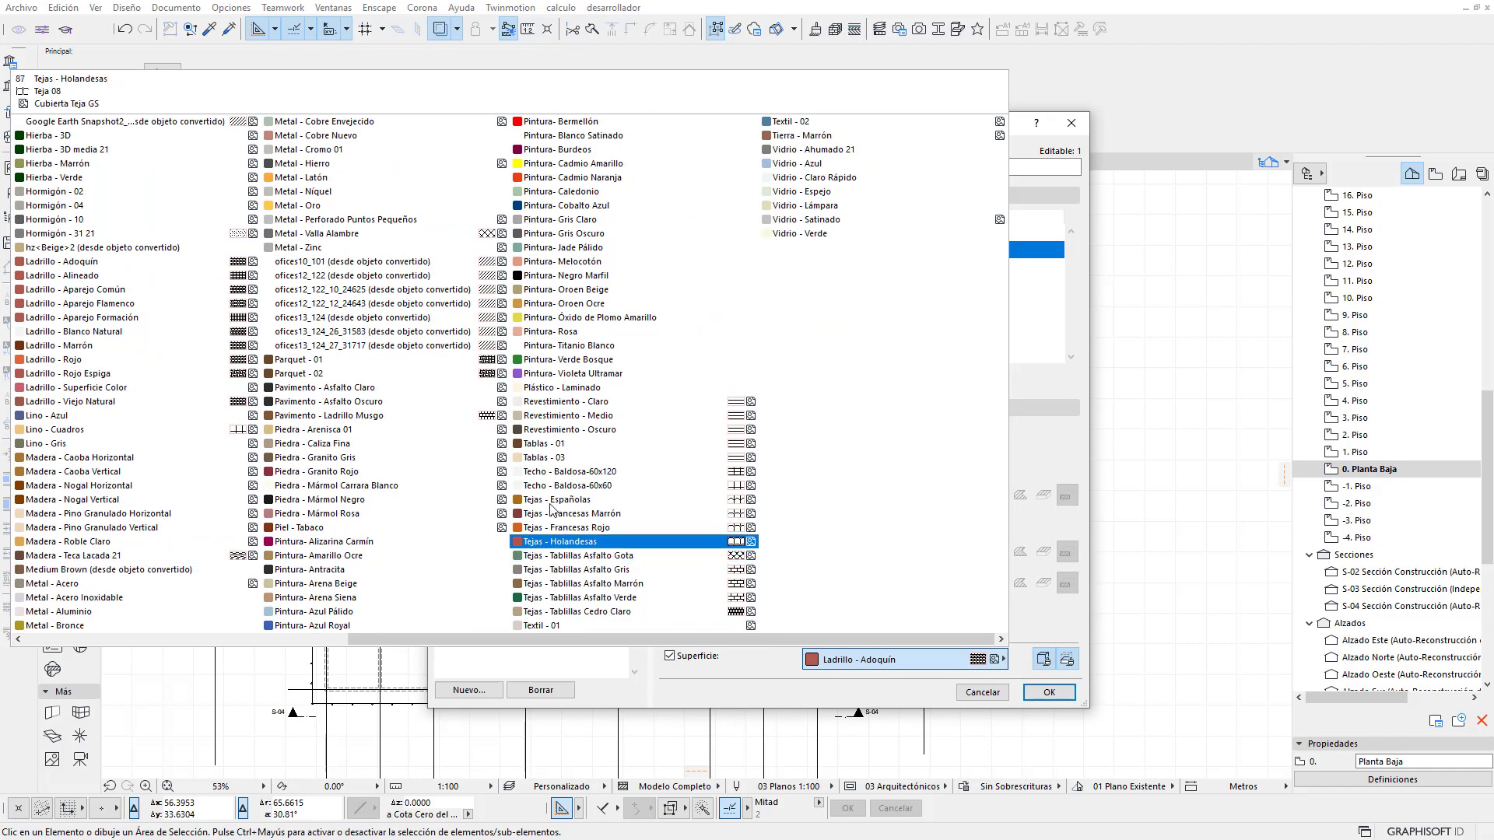
left_click(631, 165)
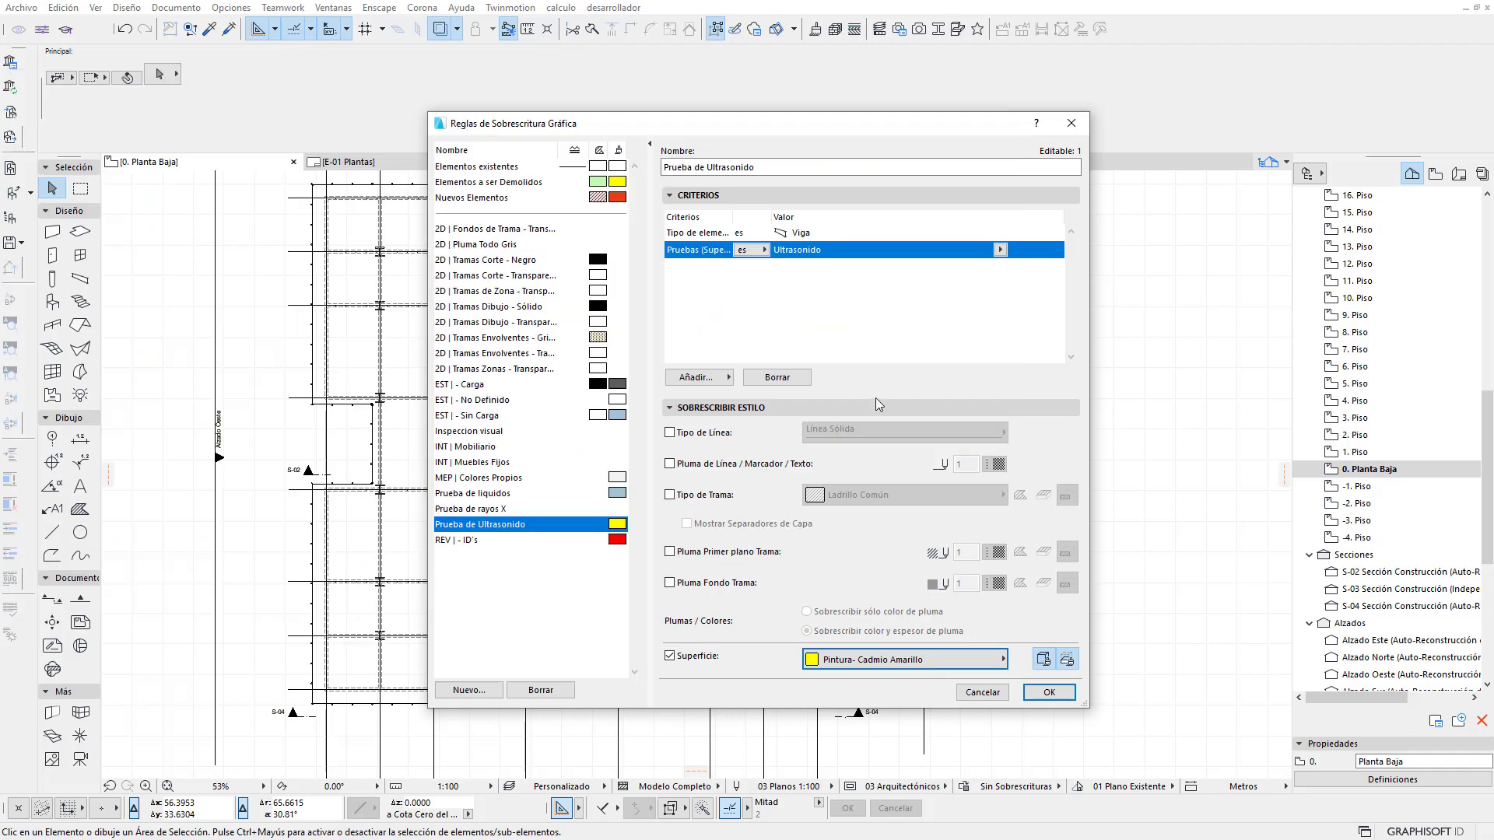
left_click(1062, 695)
left_click(783, 312)
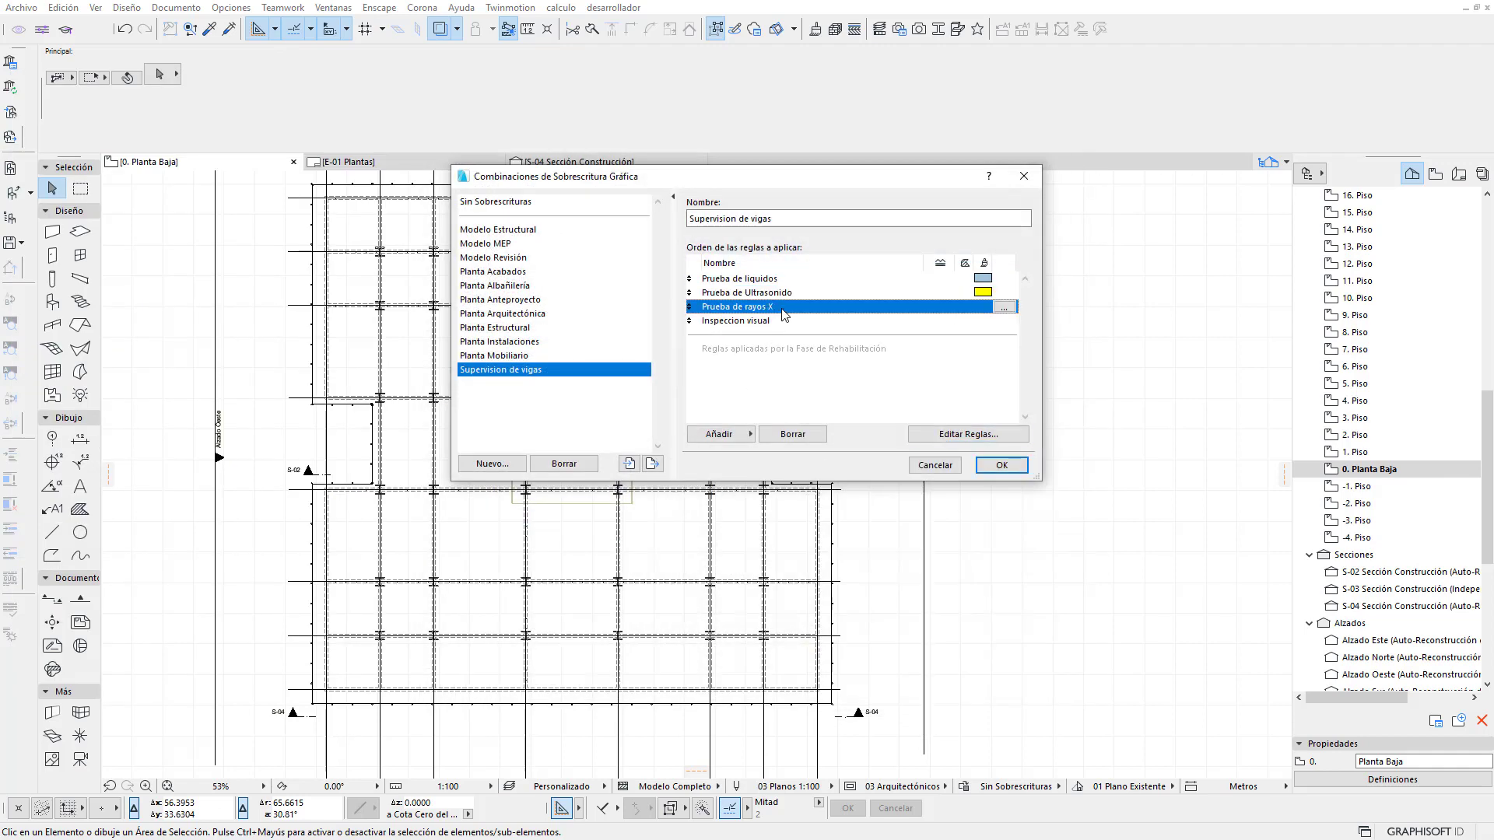
Set the Prueba de rayos X rule criteria to Viga and Pruebas = Rayos X only
left_click(962, 437)
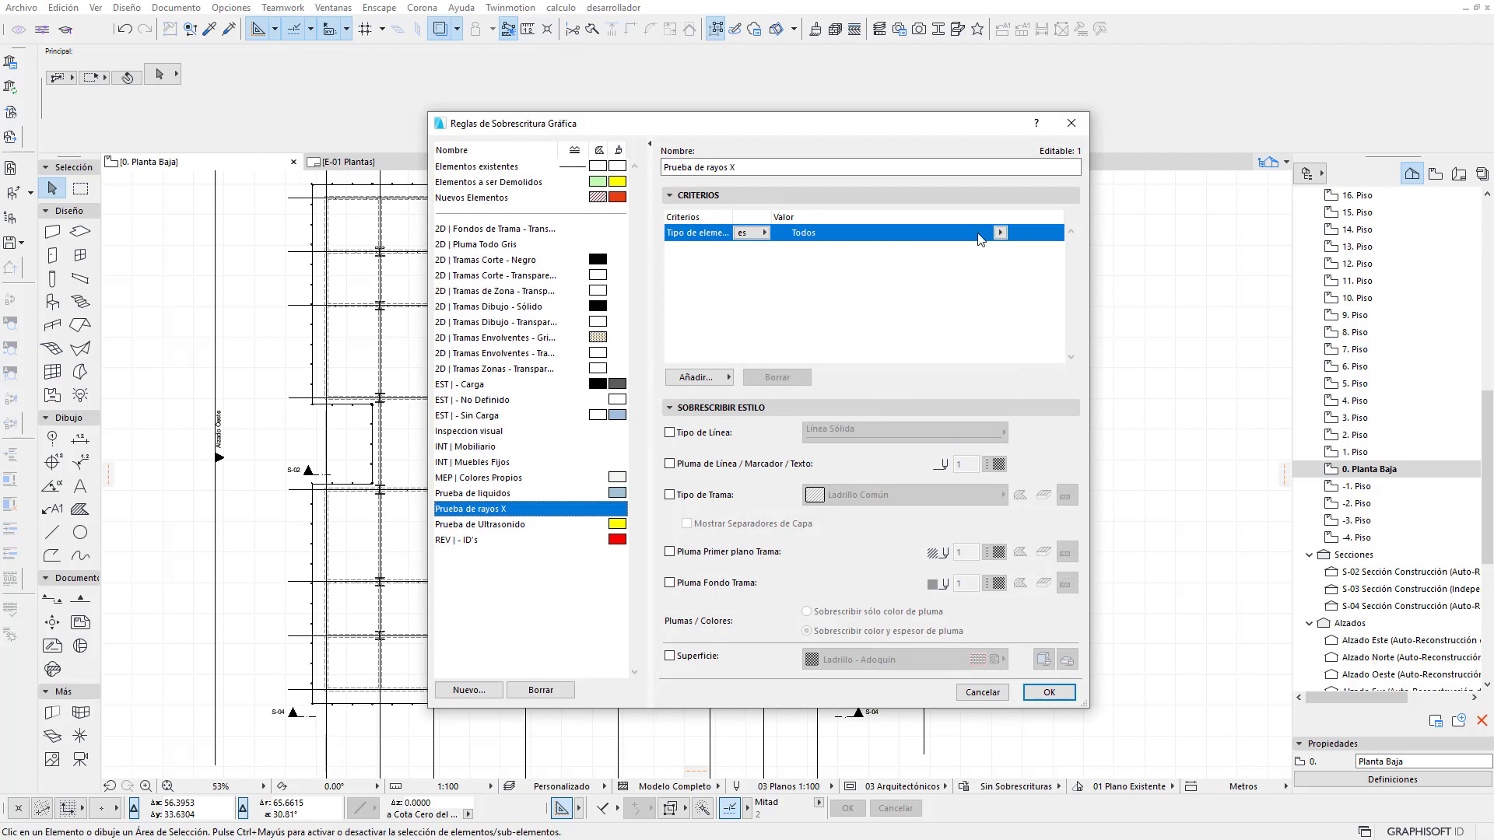
left_click(1000, 232)
left_click(1025, 307)
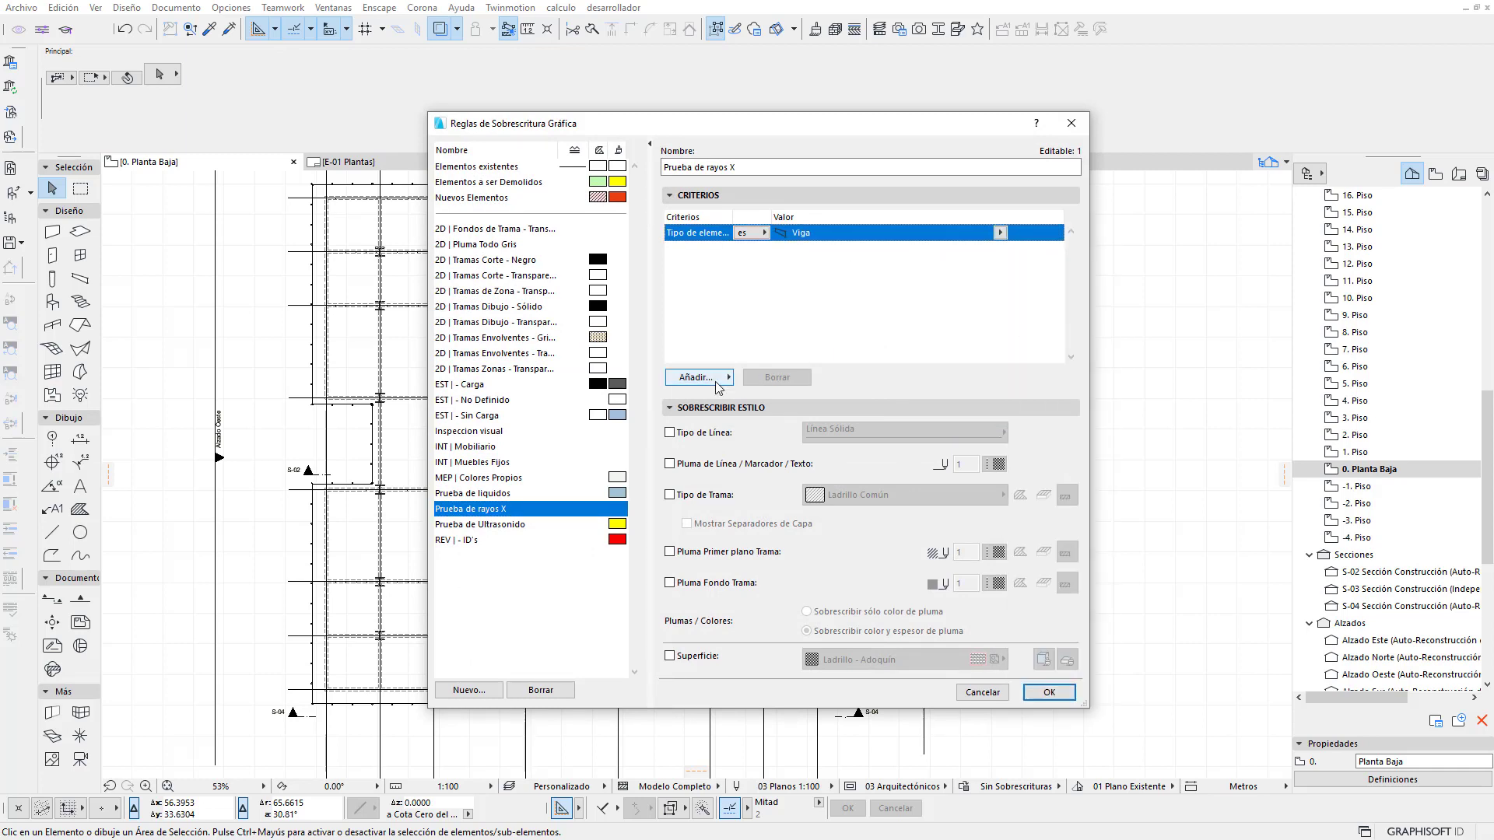
left_click(717, 387)
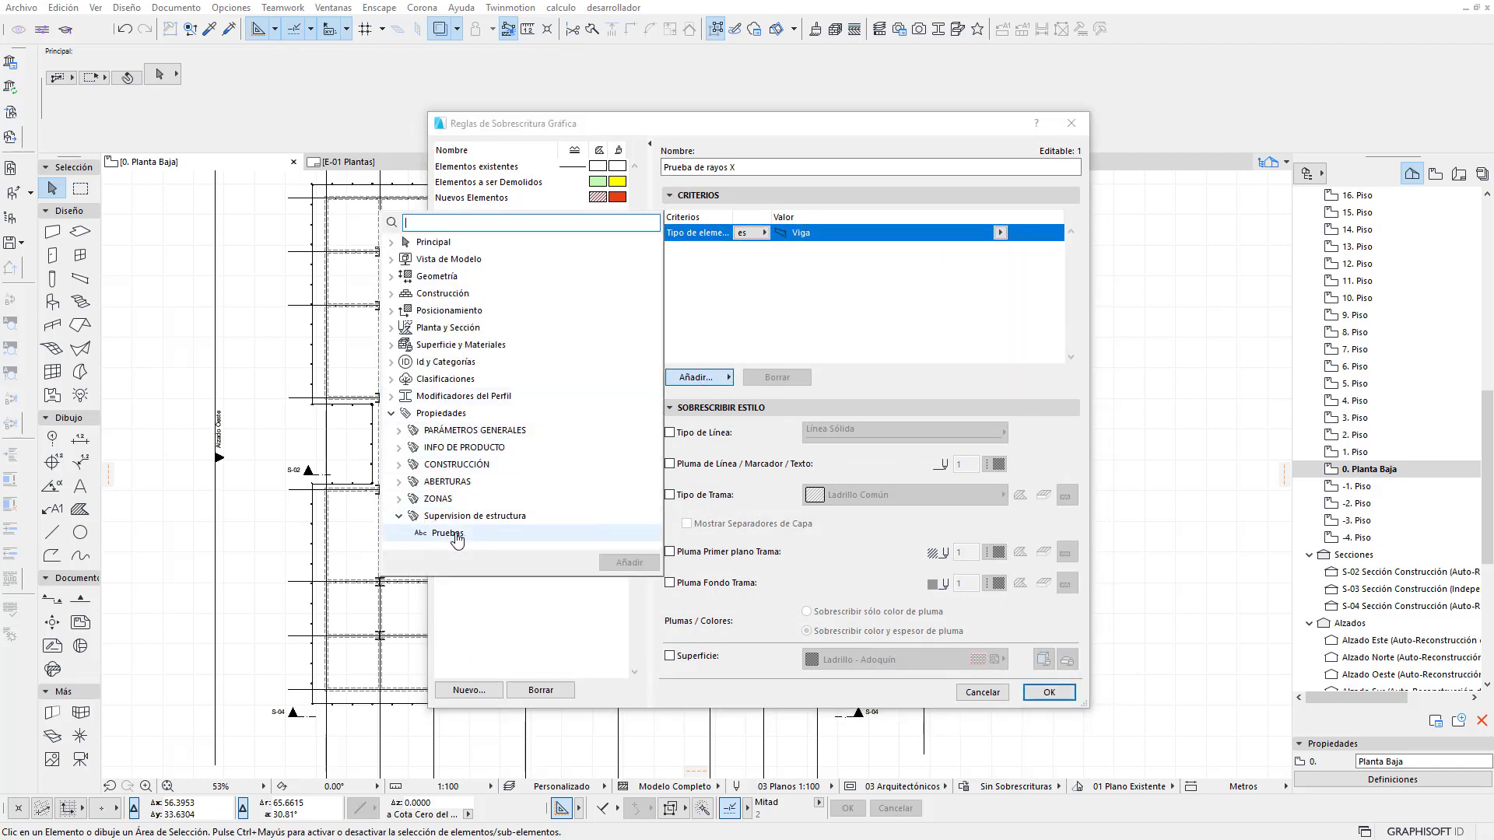
left_click(447, 532)
left_click(629, 562)
left_click(982, 279)
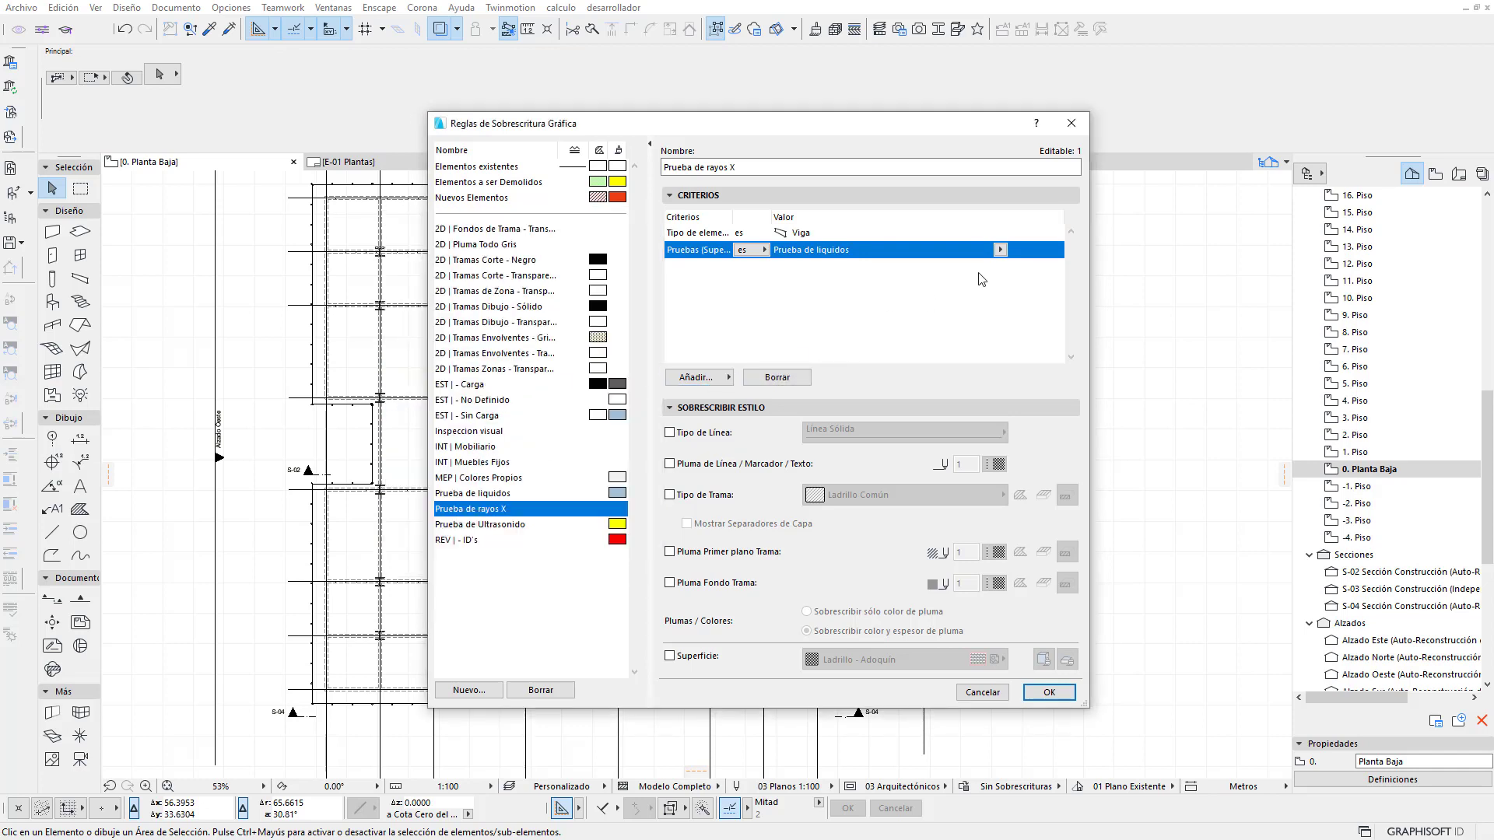
left_click(999, 249)
left_click(1015, 274)
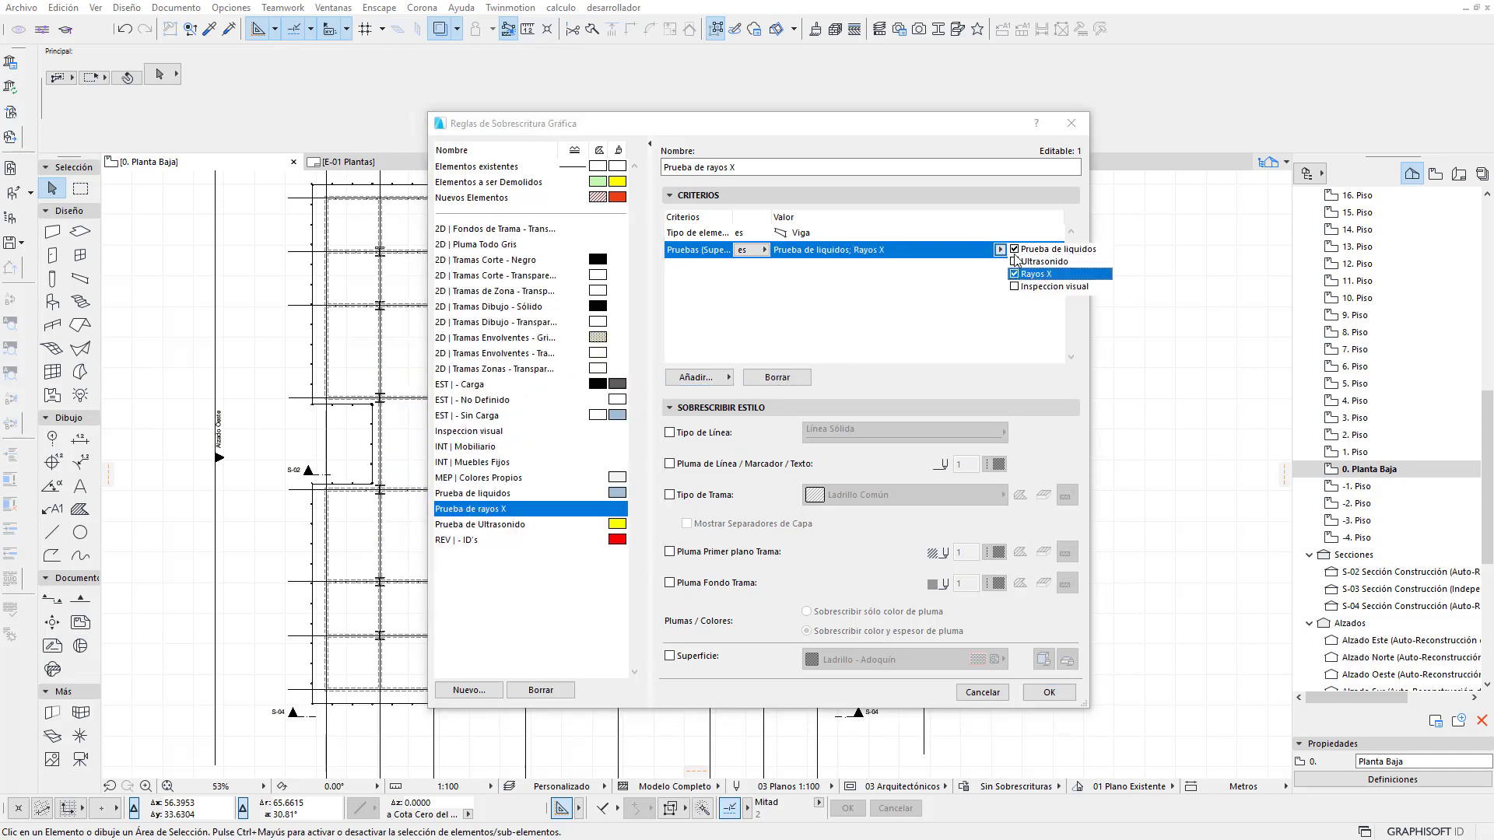
left_click(1014, 249)
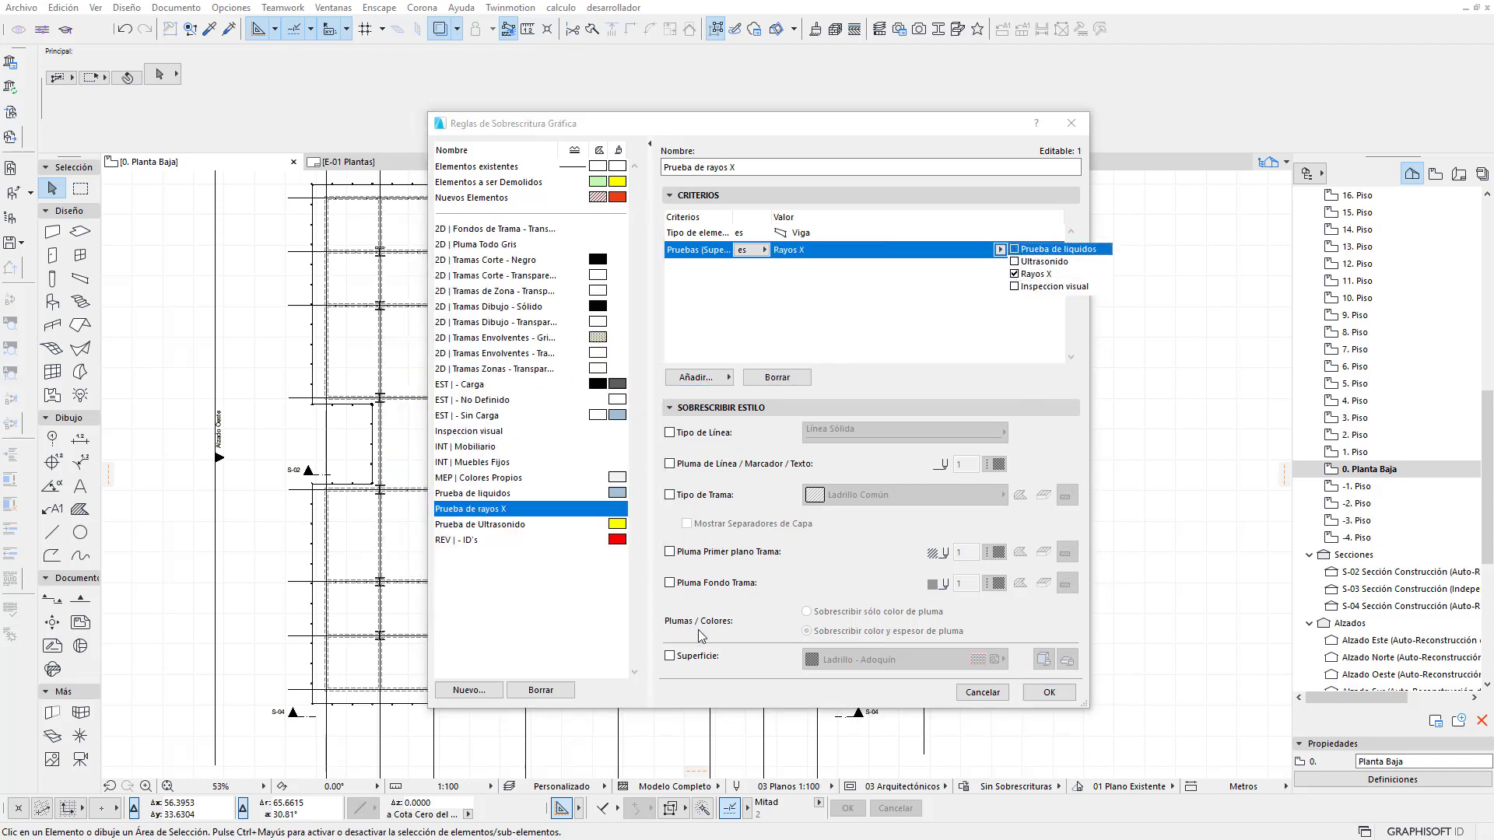
Override the rule's surface with Pintura- Violeta Ultramar and confirm
left_click(708, 660)
left_click(901, 660)
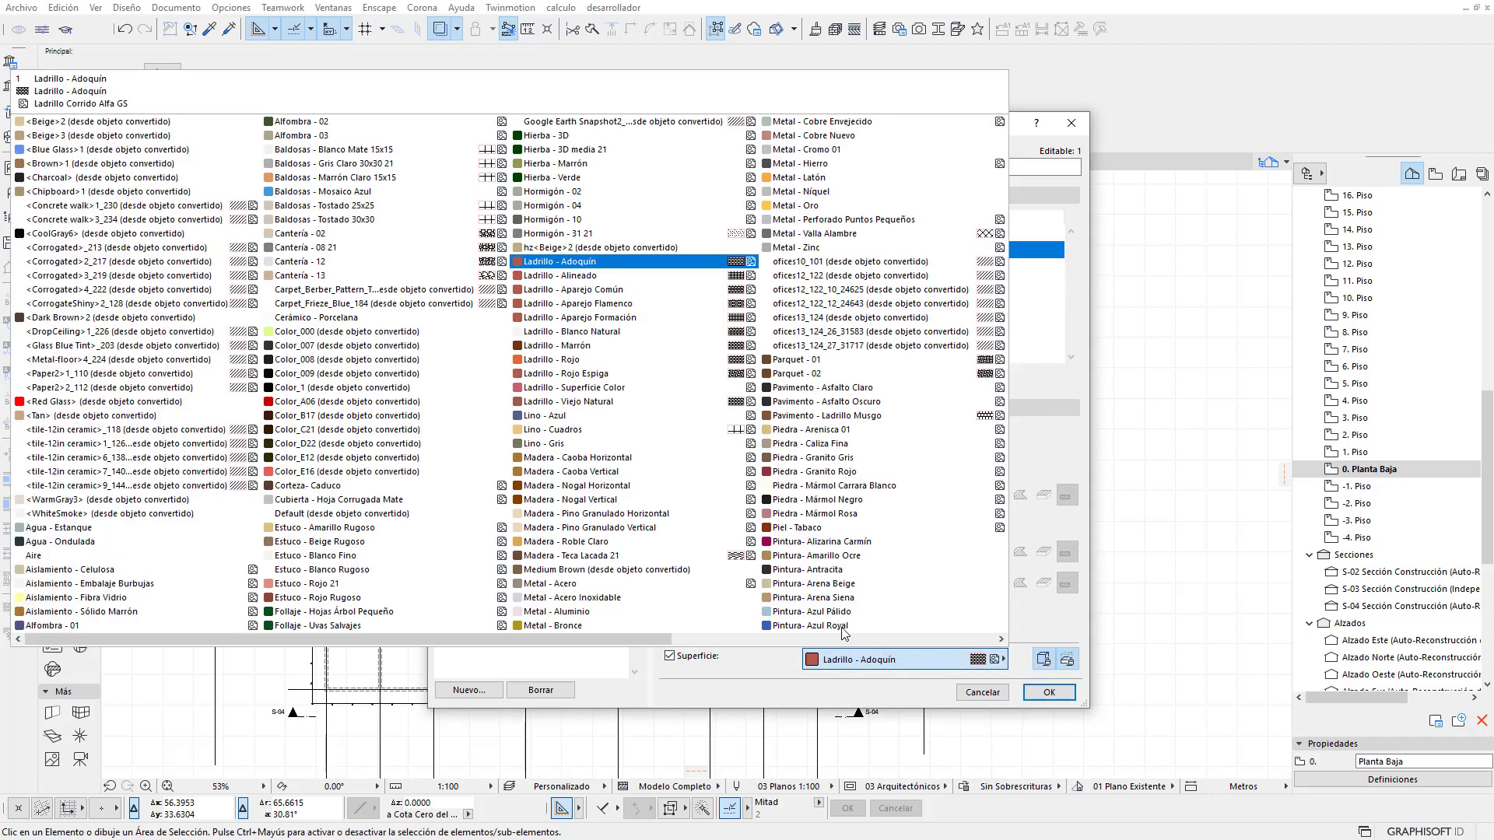
scroll(845, 632, "down", 1)
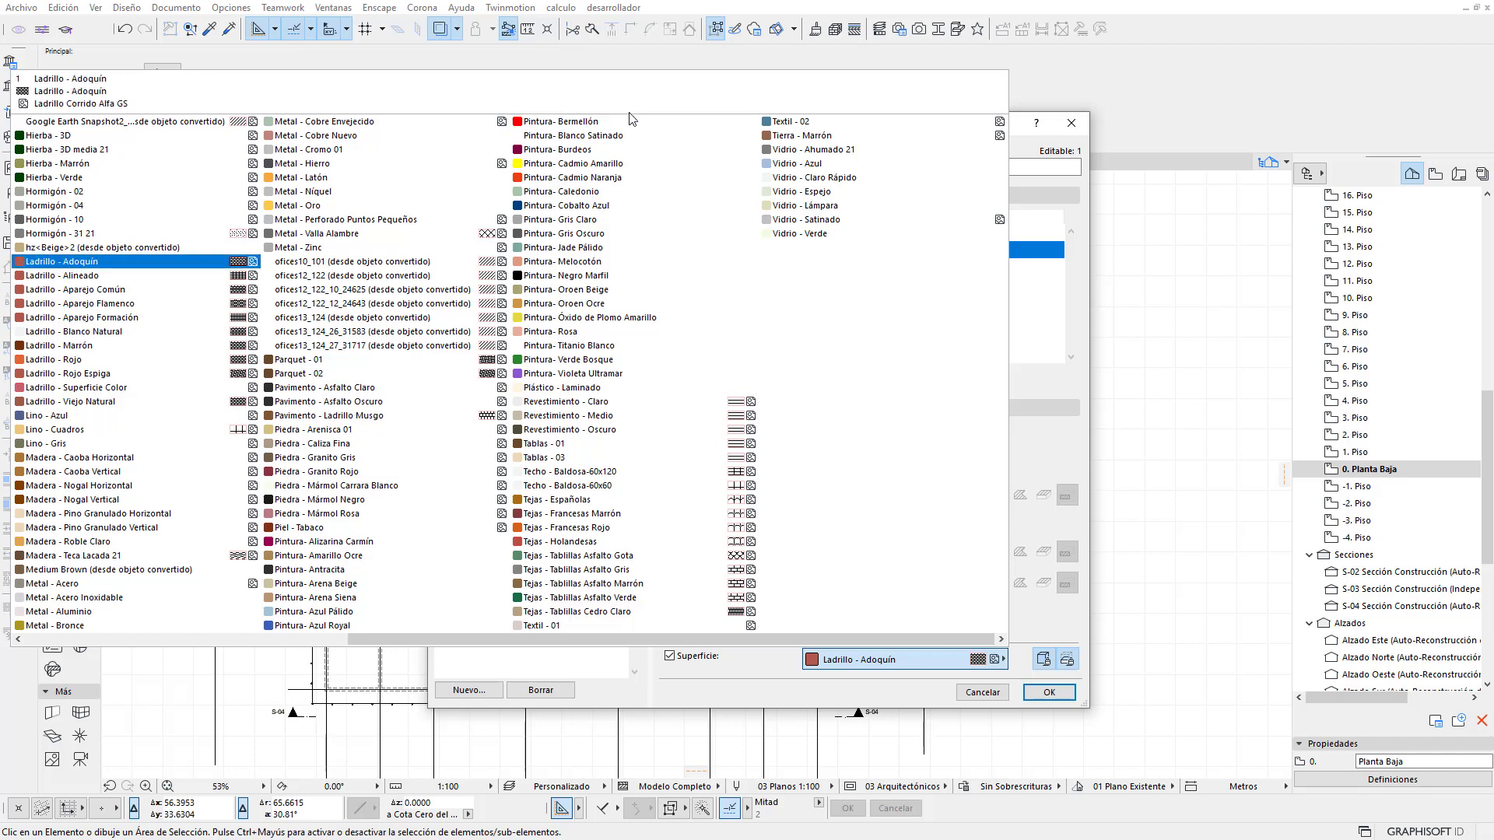
left_click(571, 373)
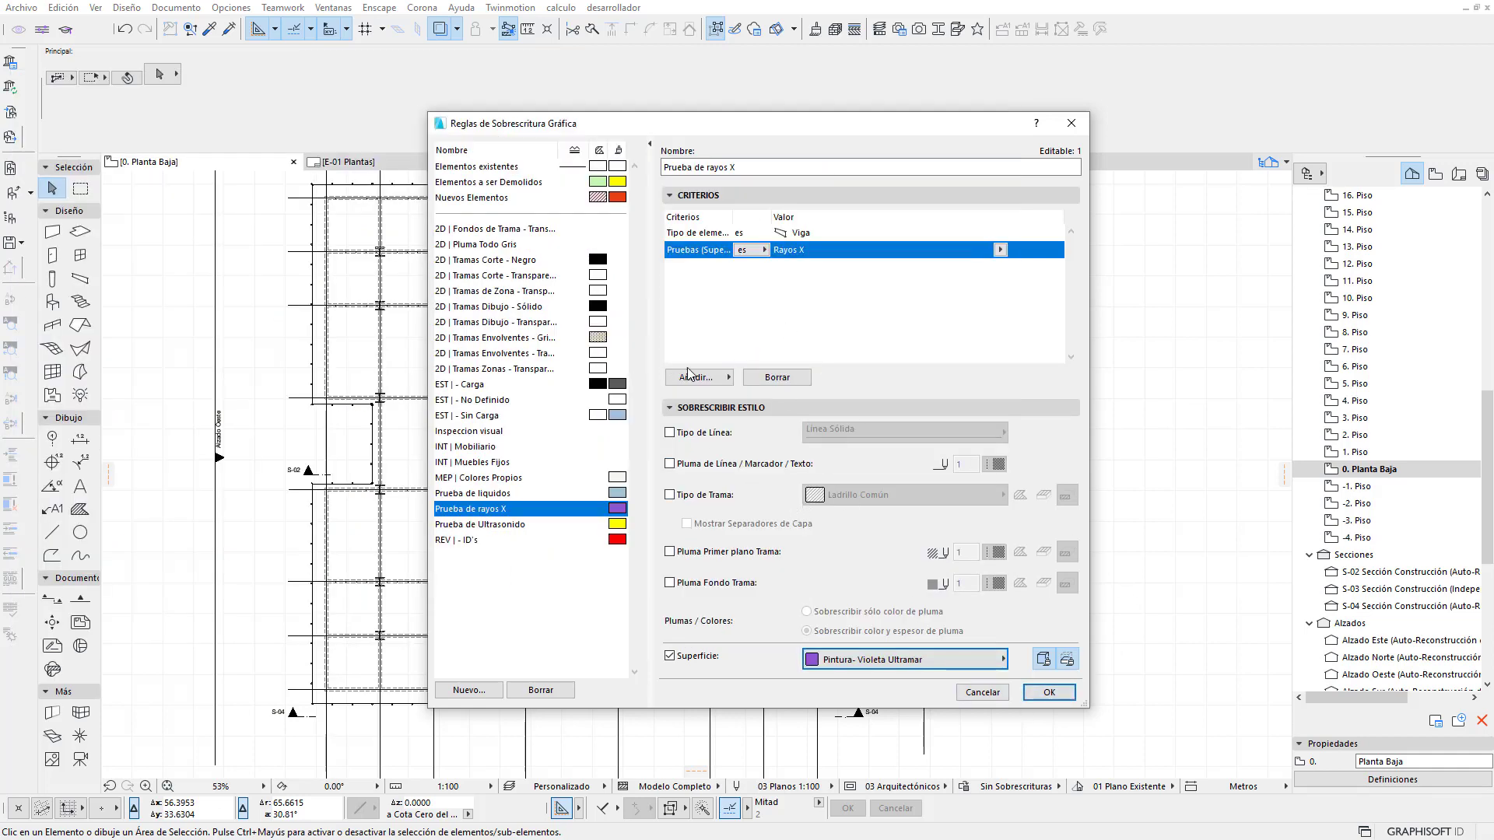
left_click(1049, 692)
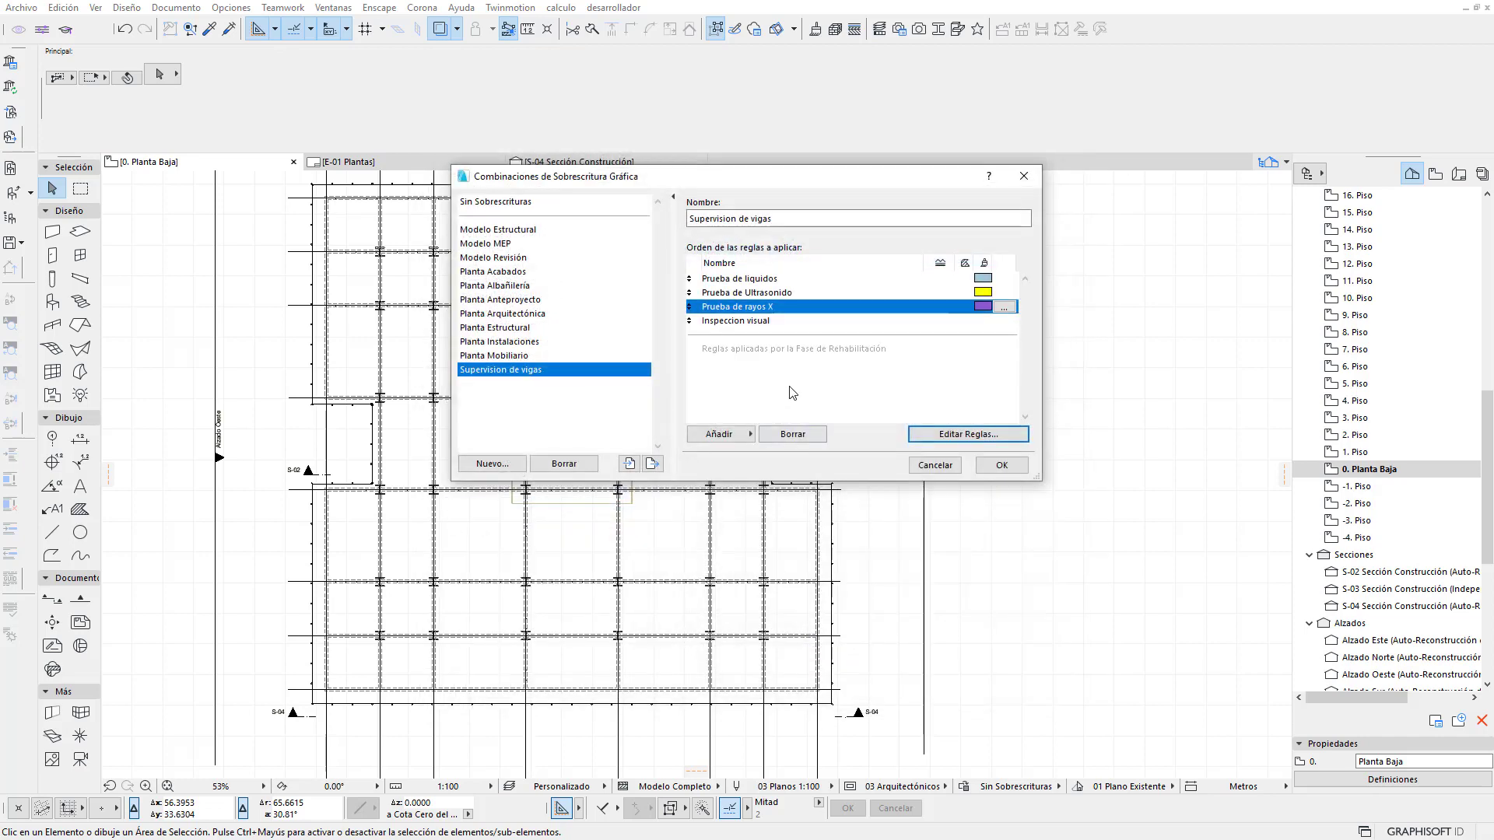
Set the Inspeccion visual rule criteria to Viga and Pruebas = Inspeccion visual only
left_click(795, 322)
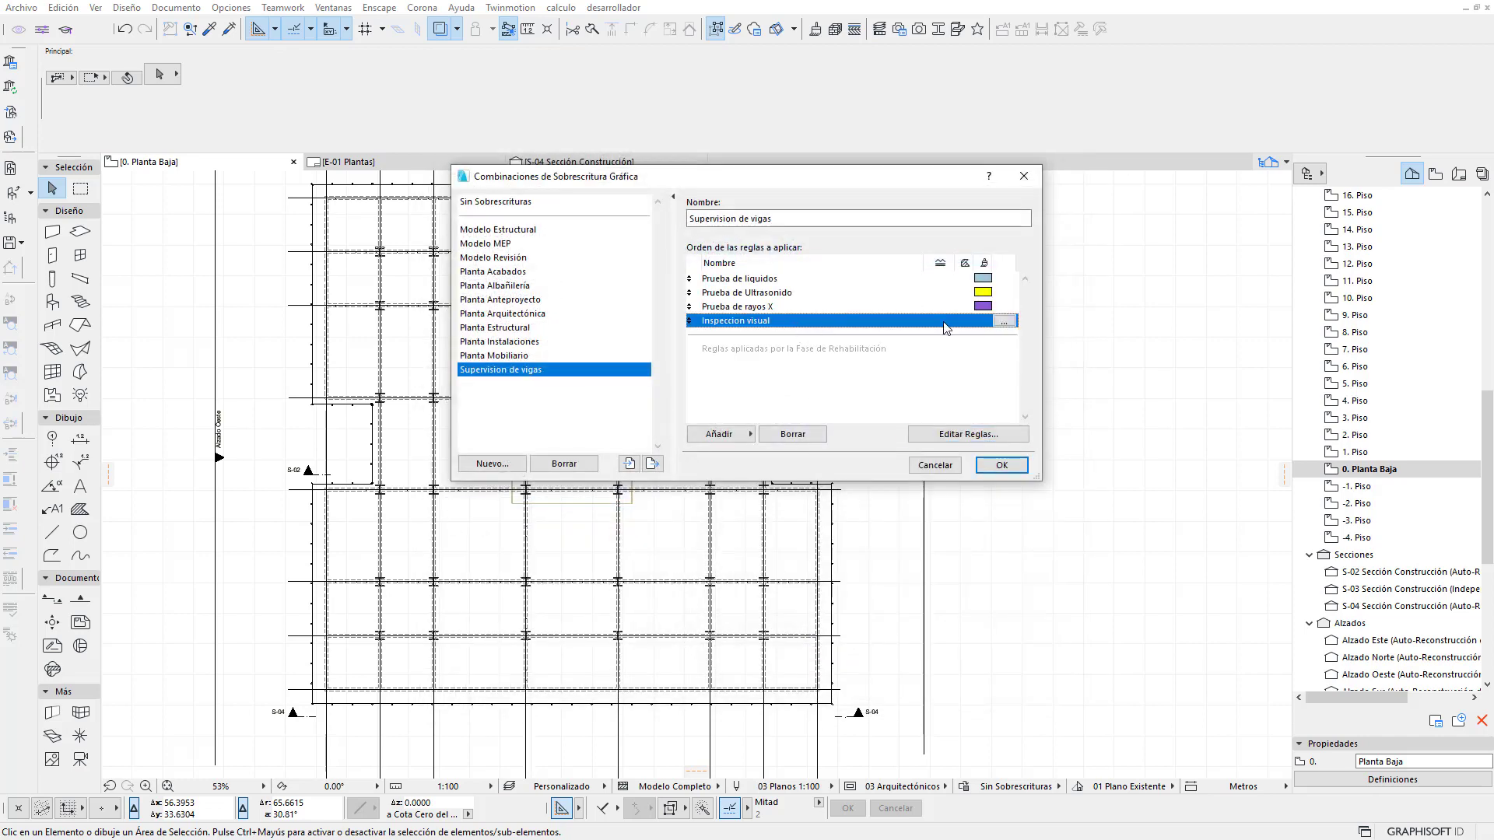
left_click(1000, 433)
left_click(999, 232)
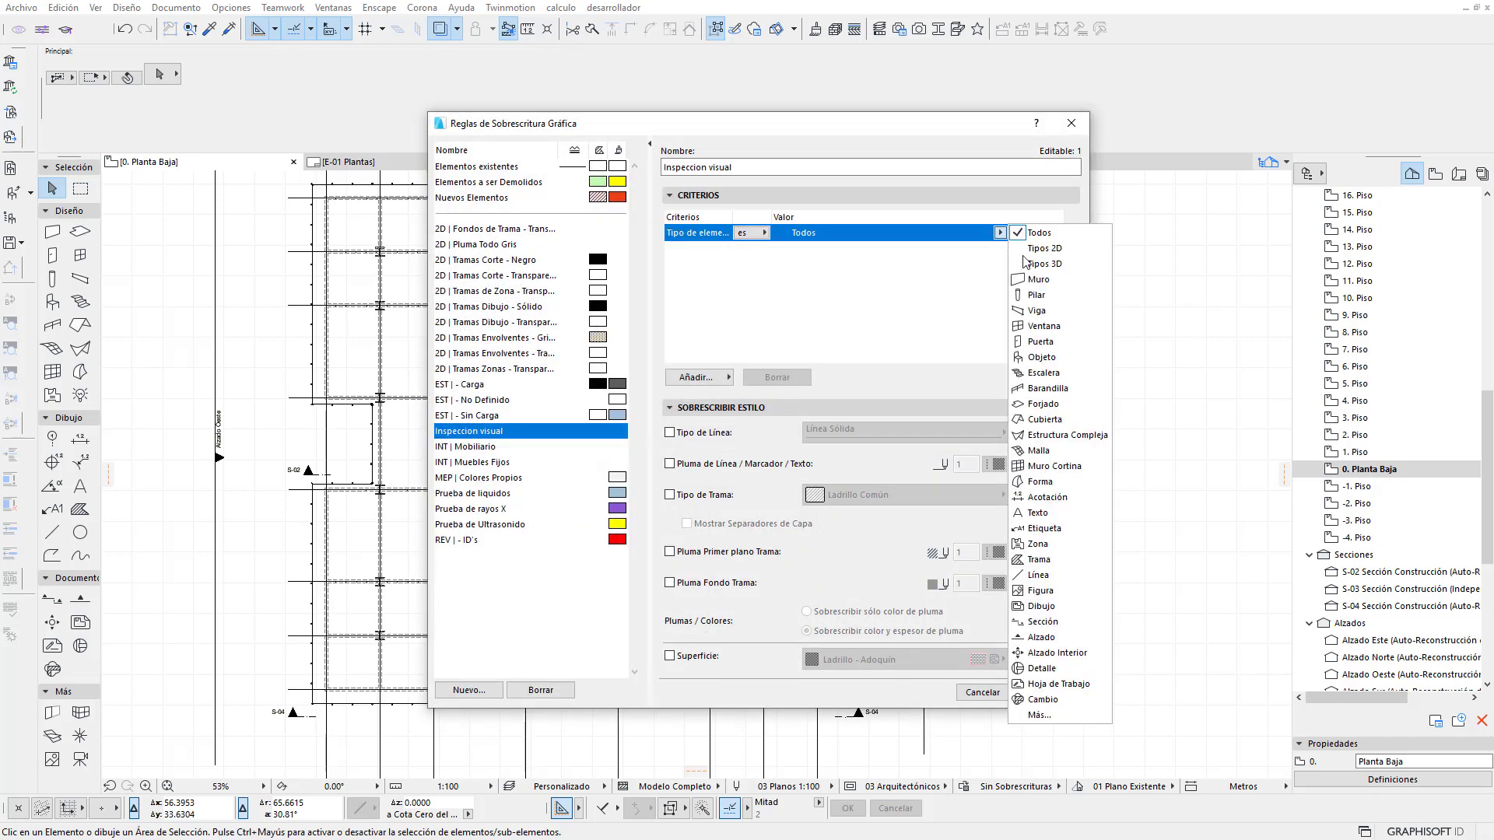
left_click(1037, 311)
left_click(696, 377)
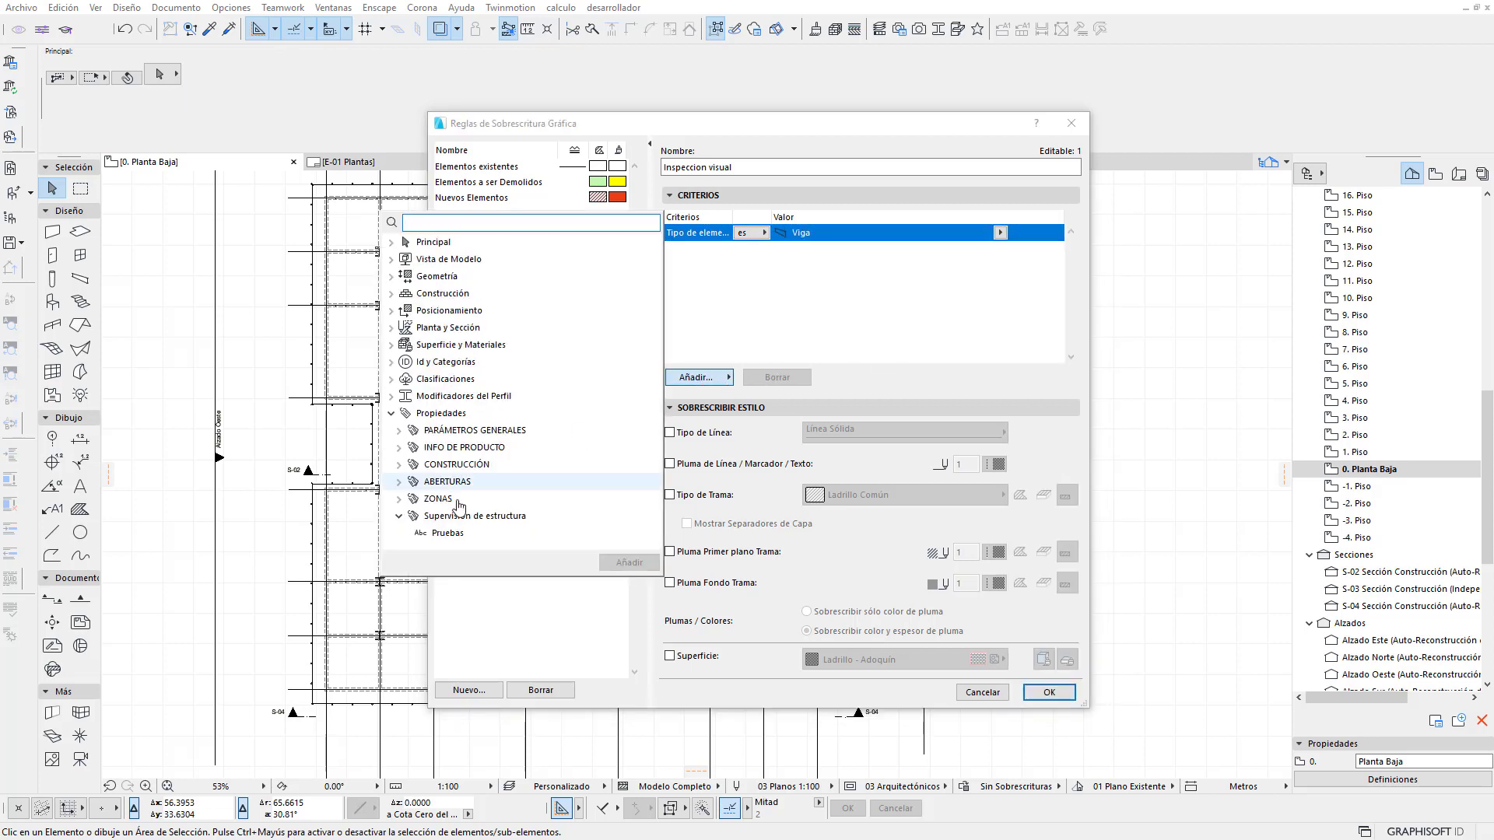
left_click(447, 533)
left_click(628, 562)
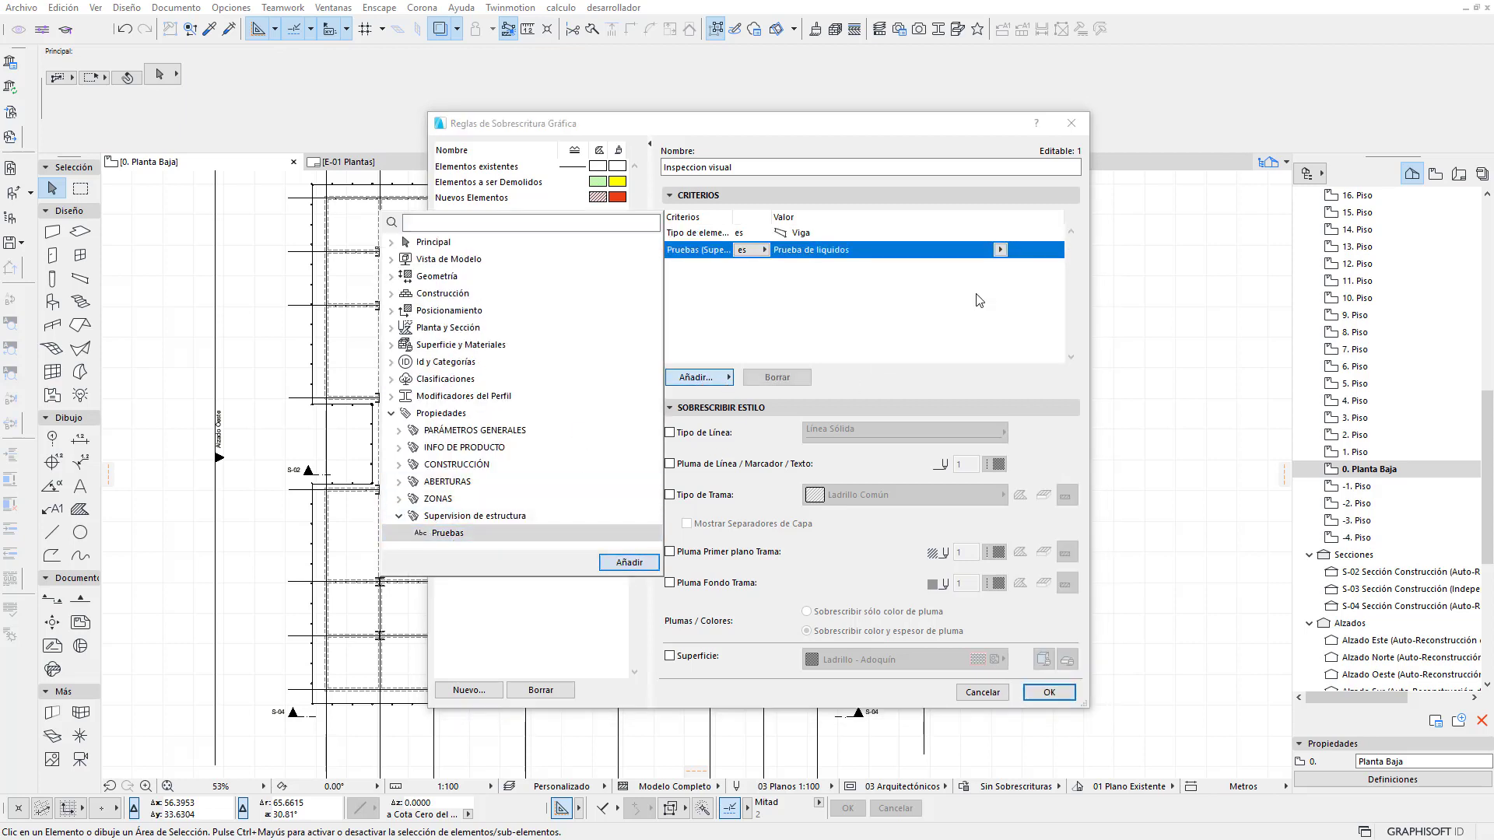
left_click(1000, 249)
left_click(1014, 286)
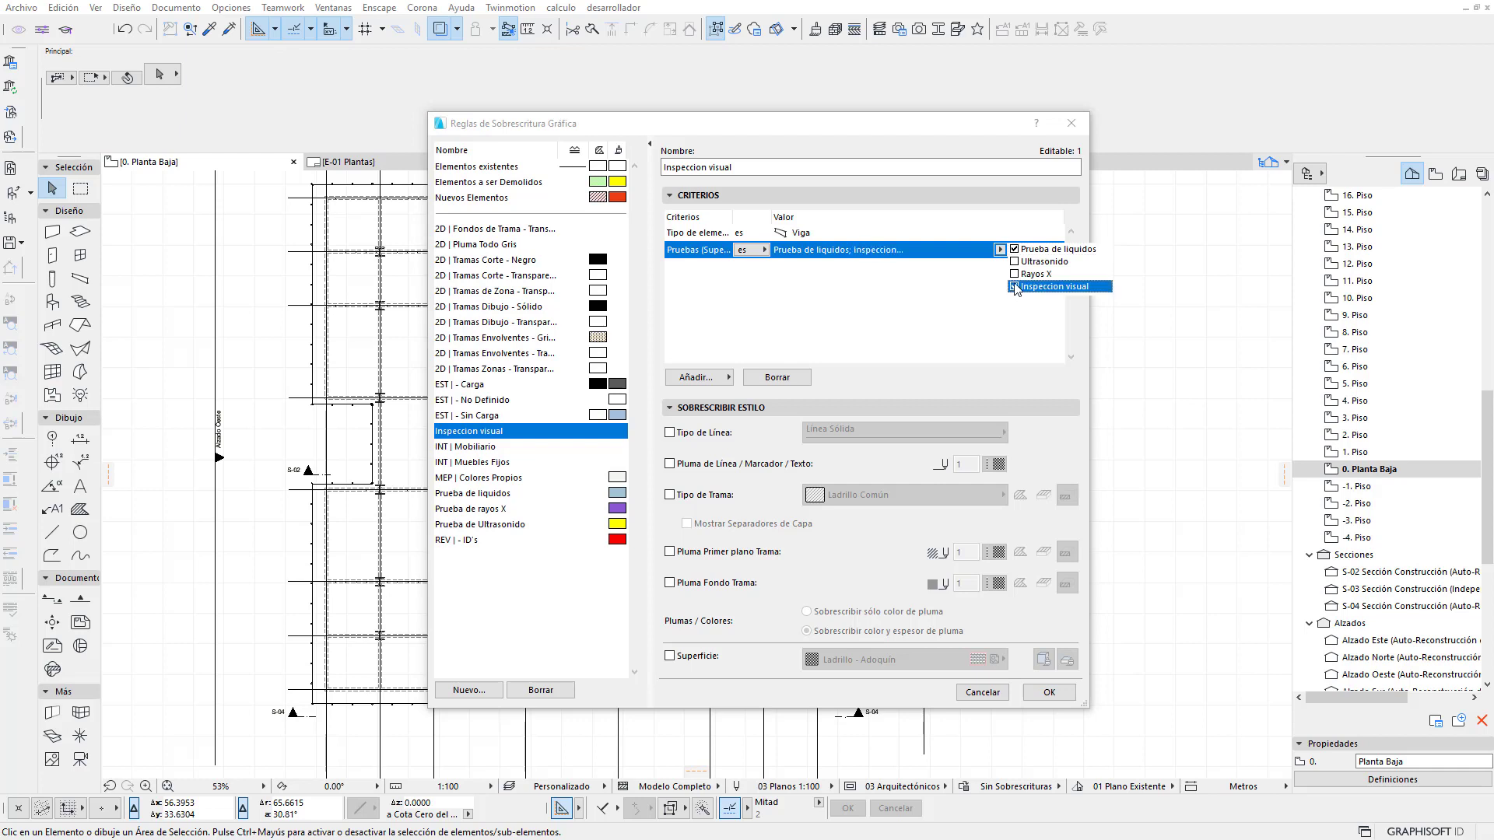
left_click(1014, 249)
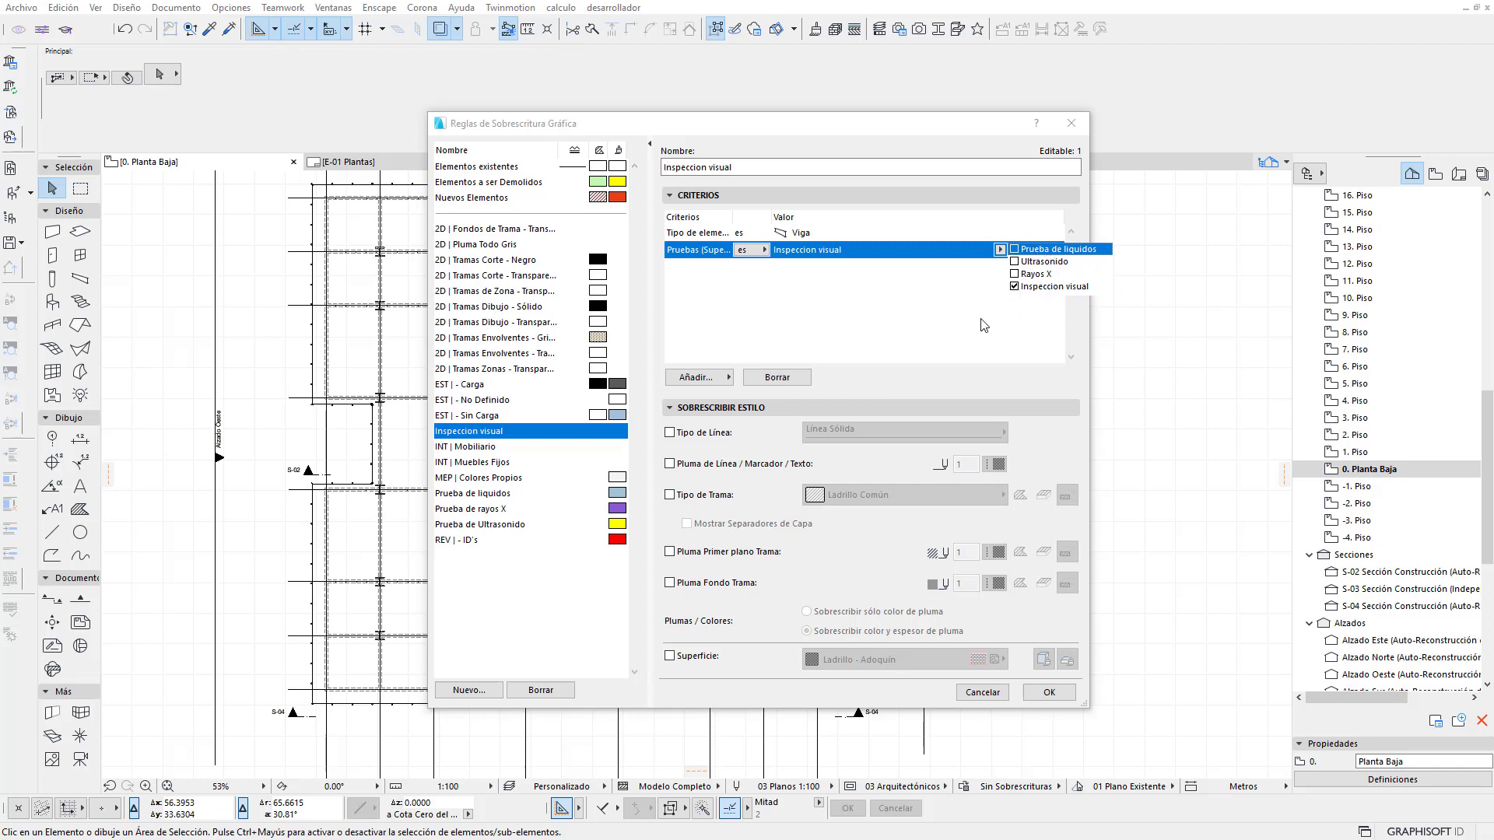
left_click(983, 325)
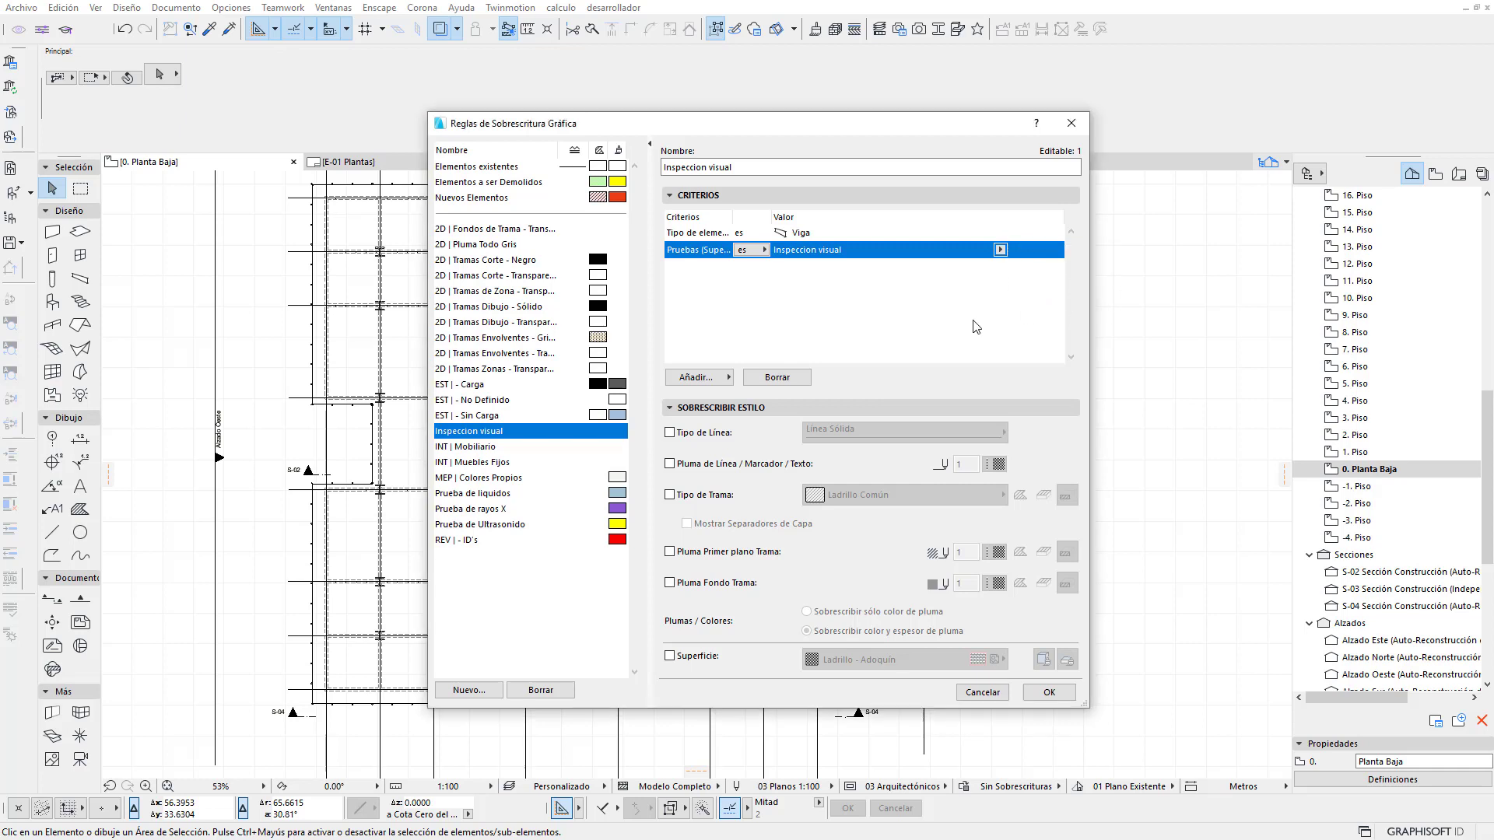
Turn on the surface override and choose Pintura- Caledonio instead of Cadmio Naranja
left_click(706, 661)
left_click(902, 659)
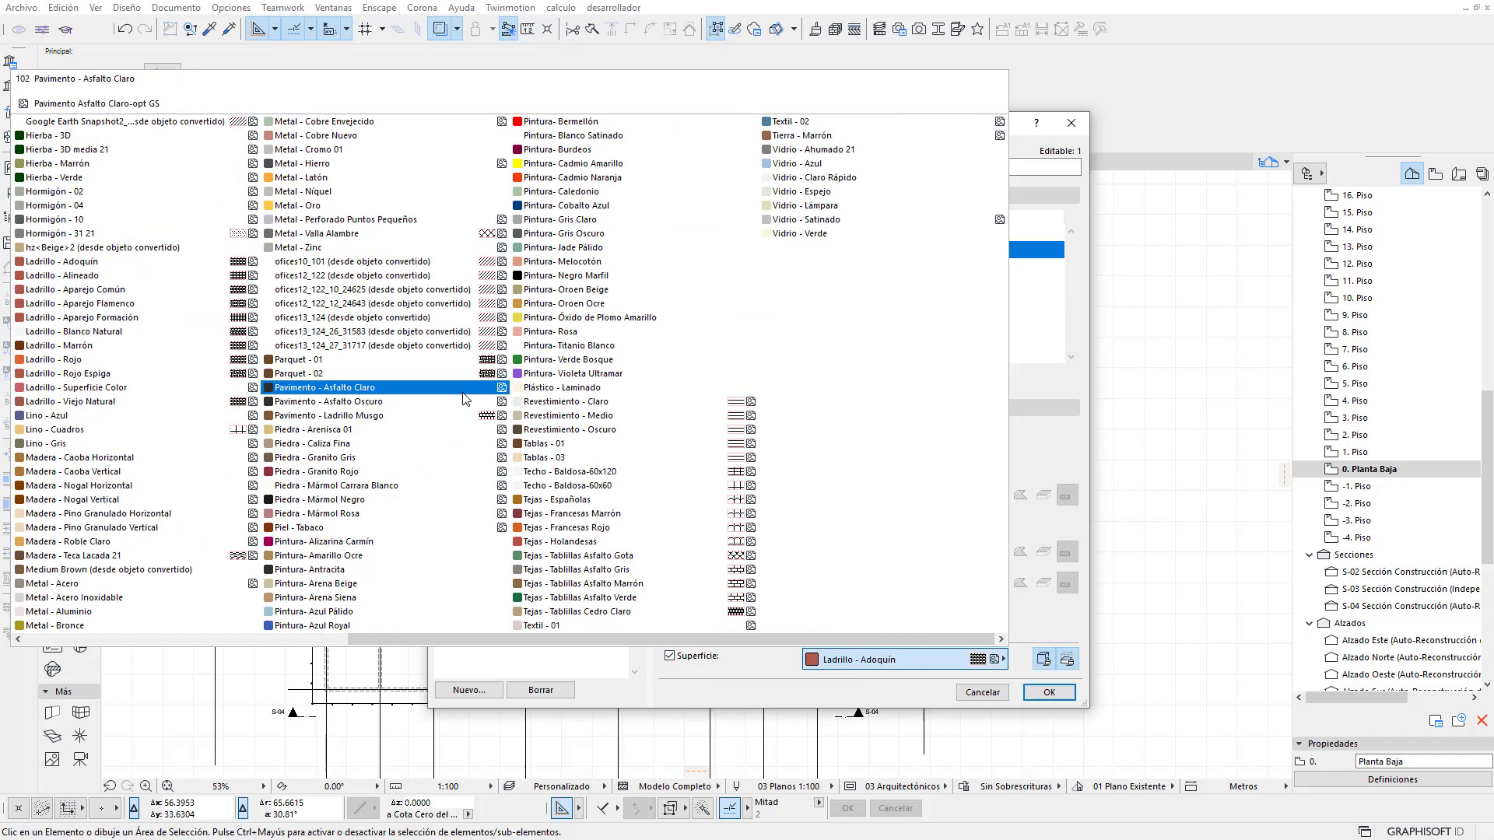
left_click(625, 179)
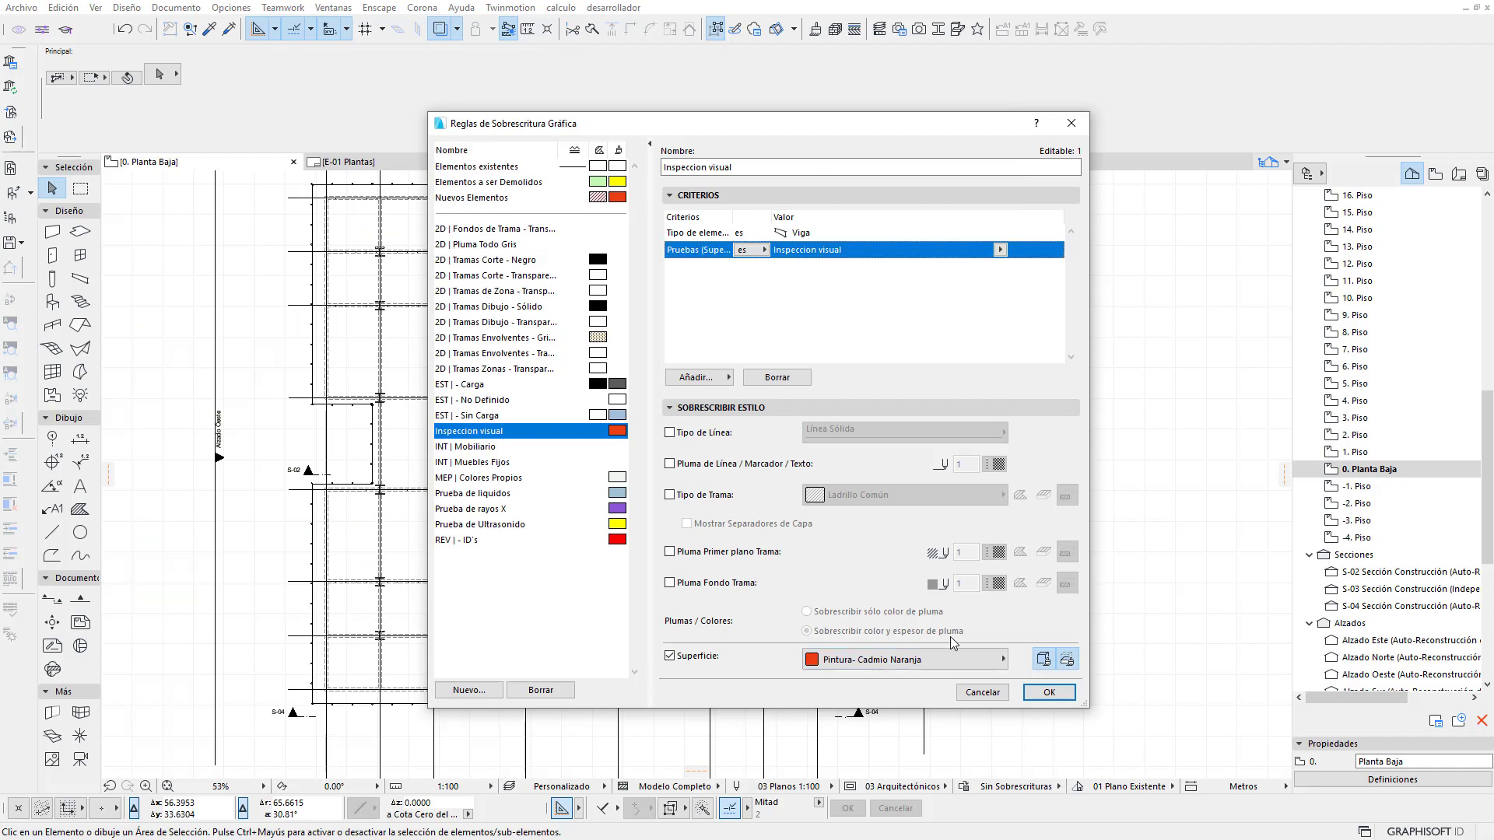
left_click(954, 667)
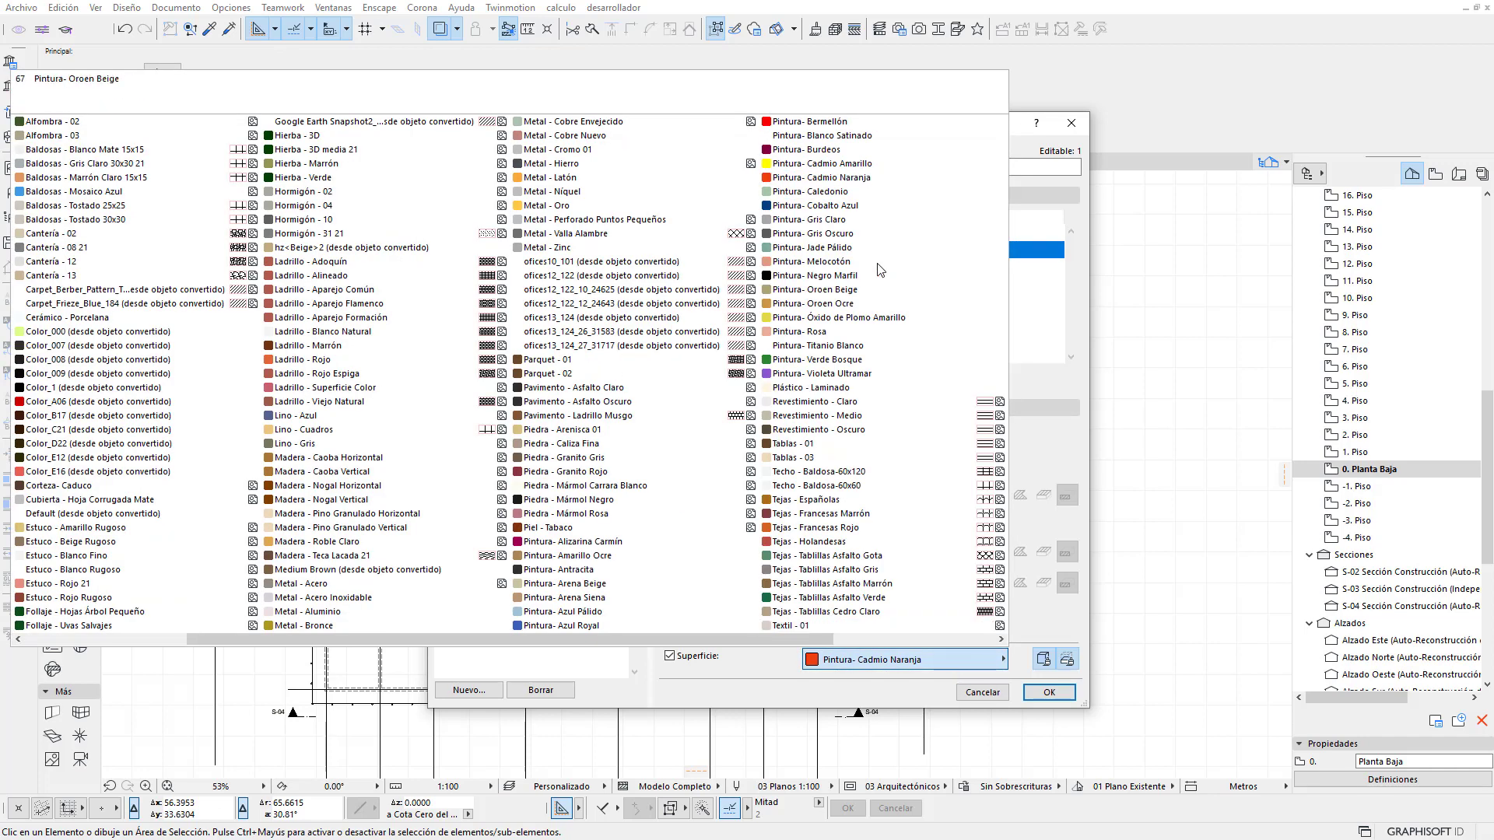
left_click(879, 193)
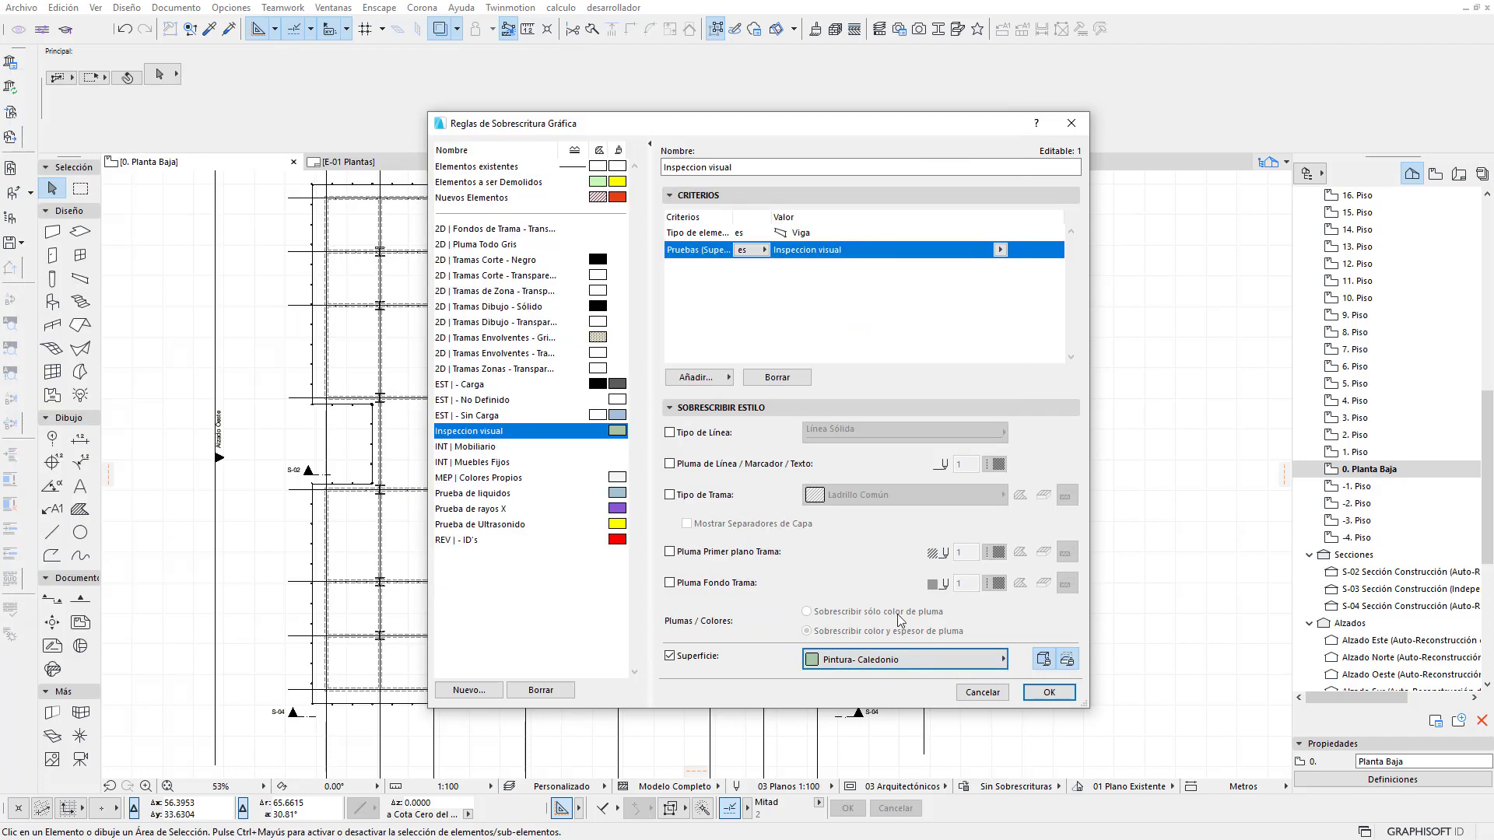
Confirm the Inspeccion visual rule and accept the Supervision de vigas override combination
left_click(1049, 693)
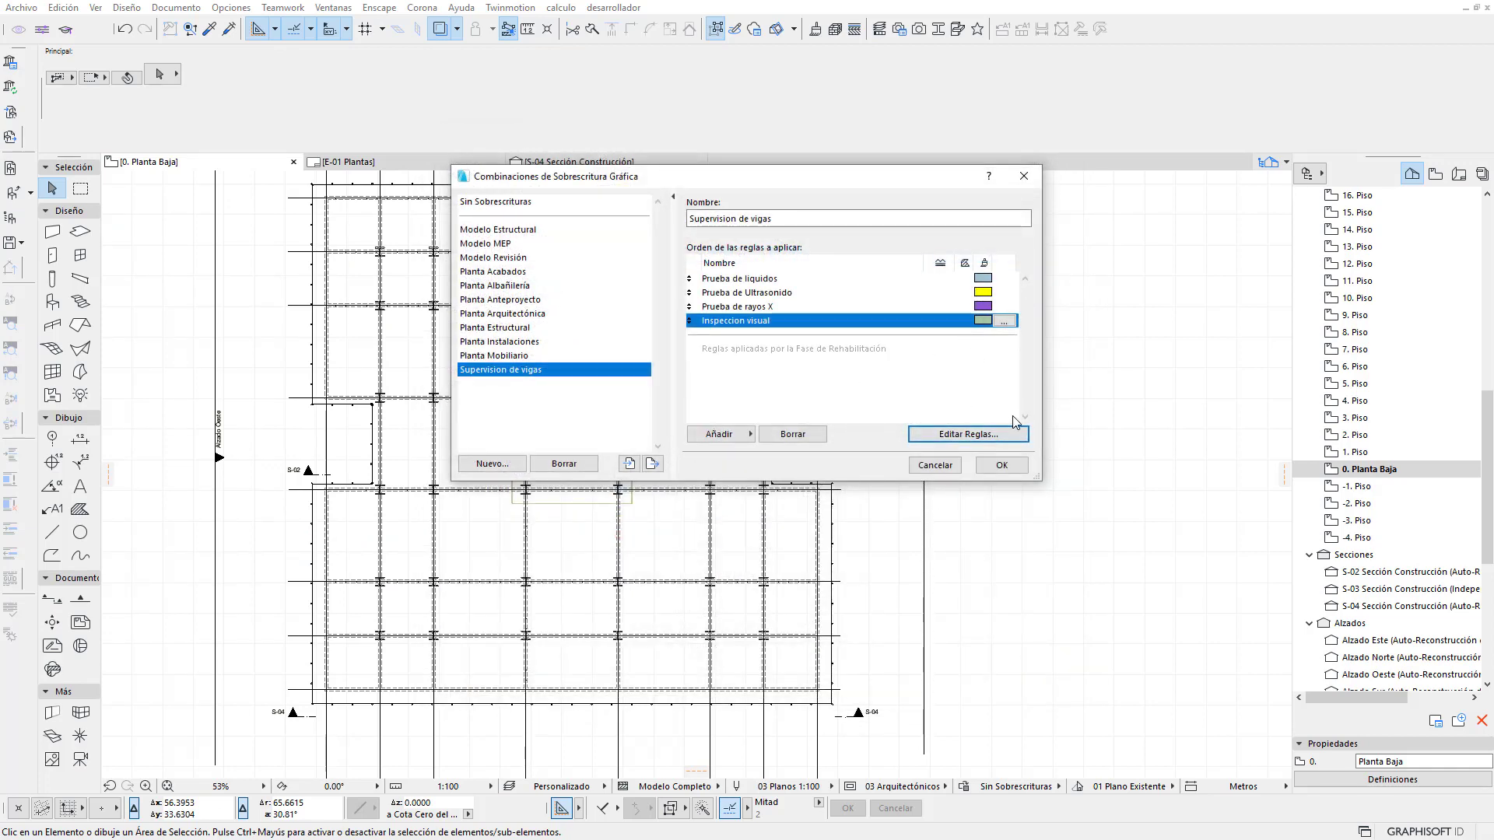
left_click(1001, 465)
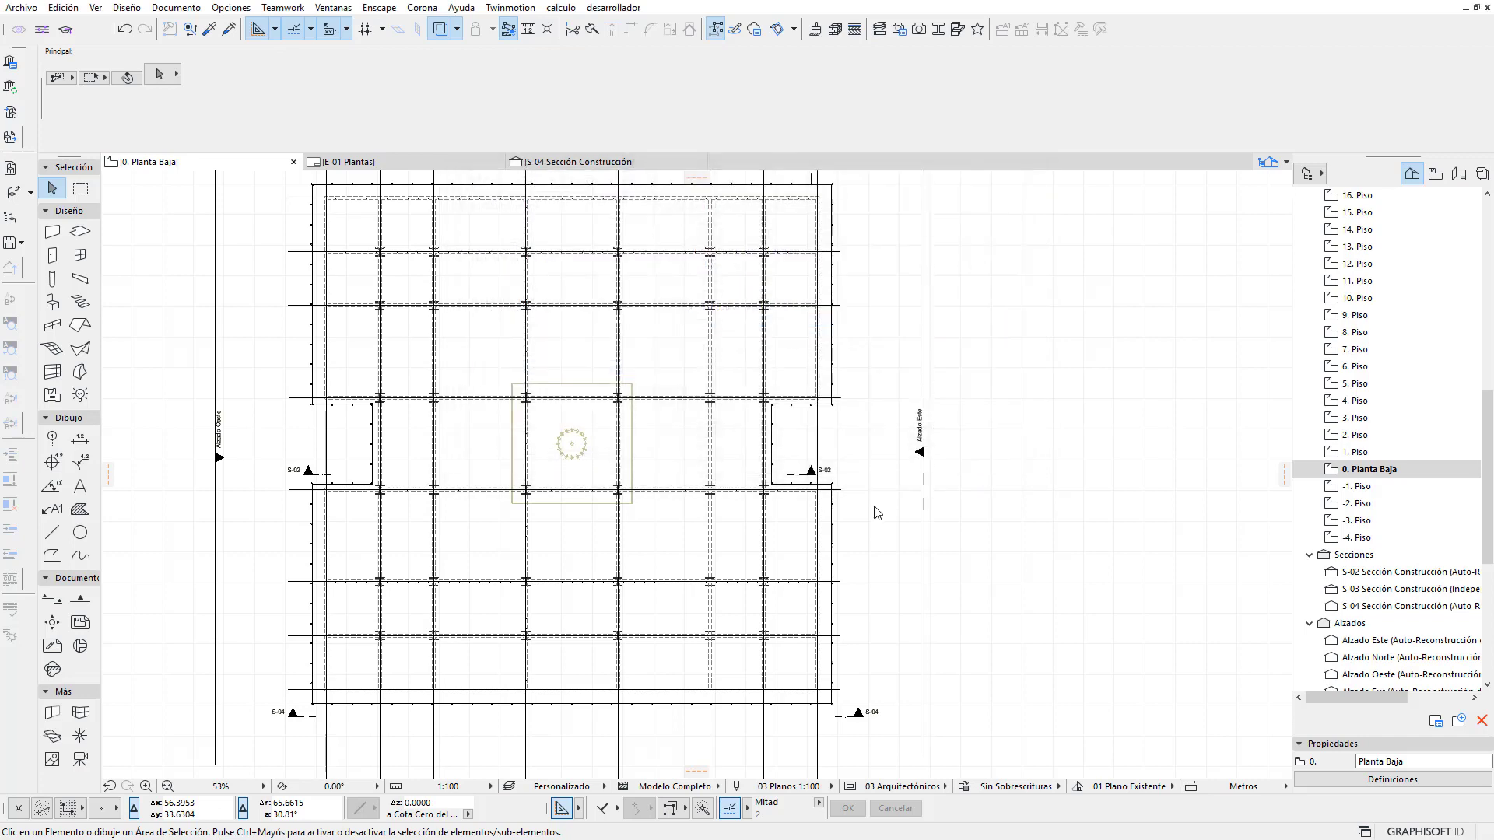
scroll(875, 510, "down", 2)
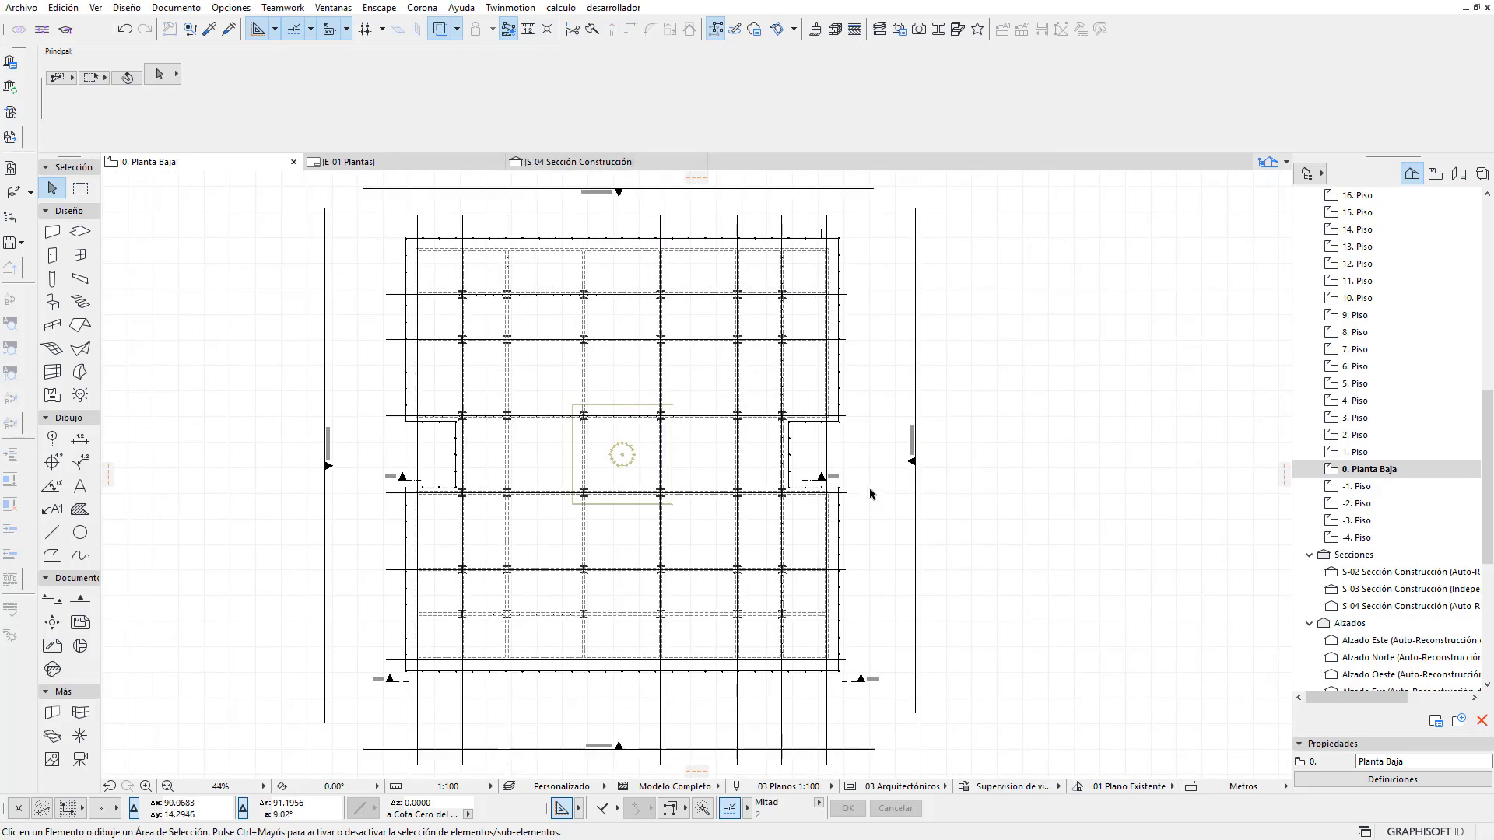
Start a selection marquee on the plan, then cancel it
left_click(80, 188)
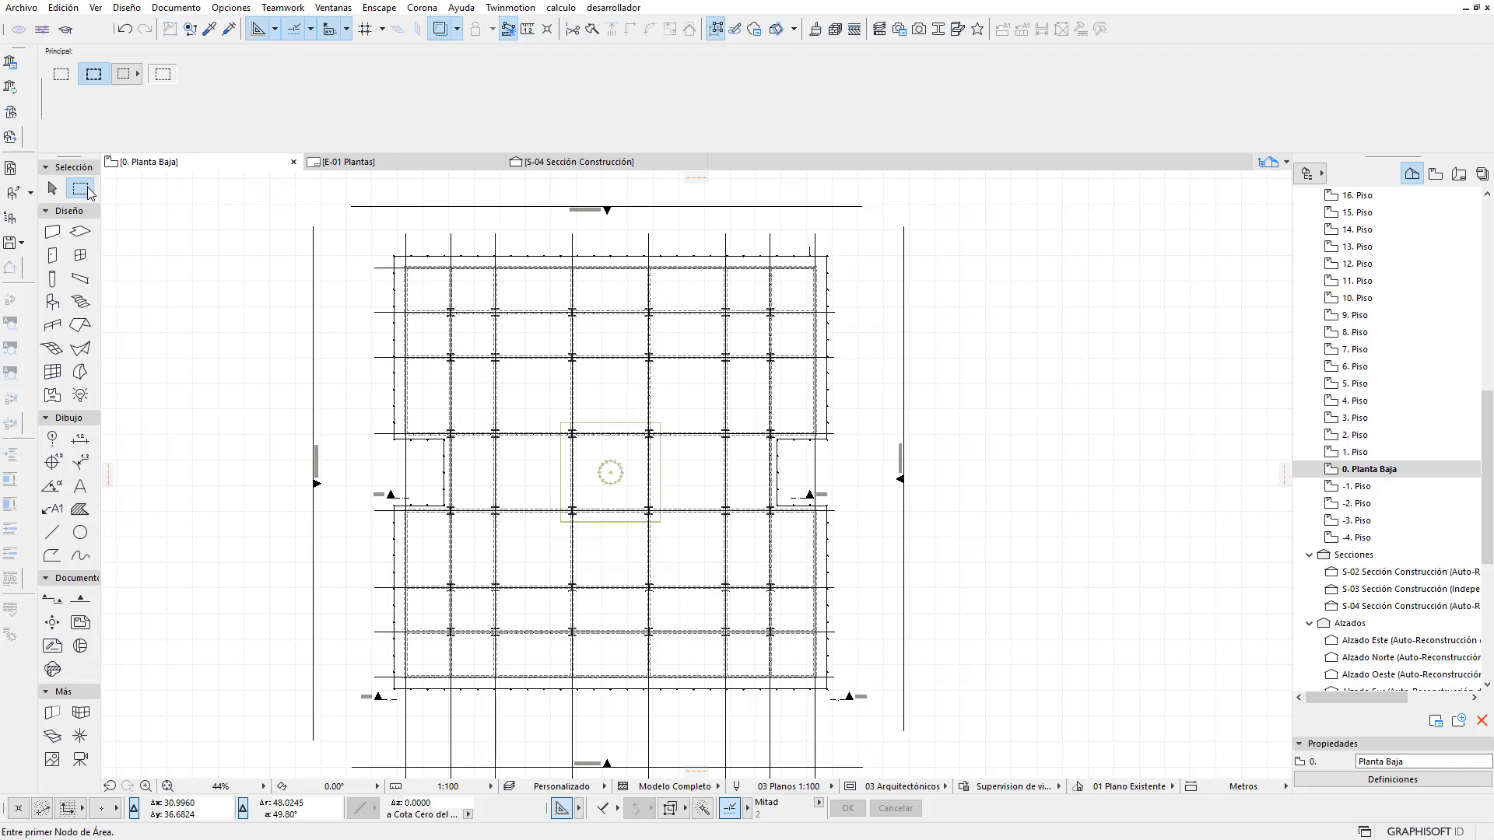
left_click(369, 242)
right_click(371, 418)
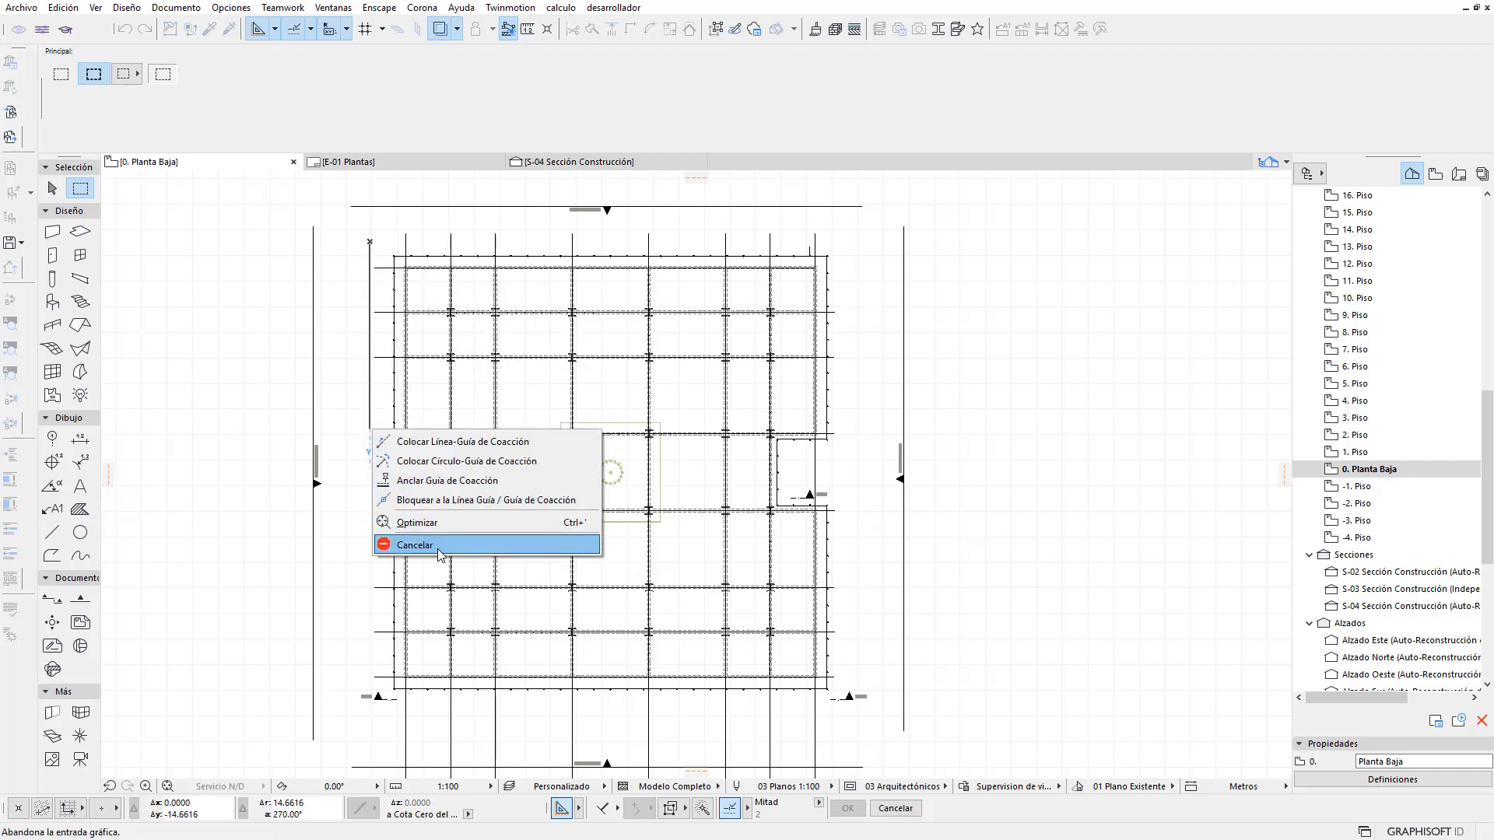
left_click(400, 545)
Zoom around the plan, then switch to the S-04 Sección Construcción section
scroll(572, 644, "up", 1)
scroll(571, 644, "up", 1)
scroll(825, 666, "up", 1)
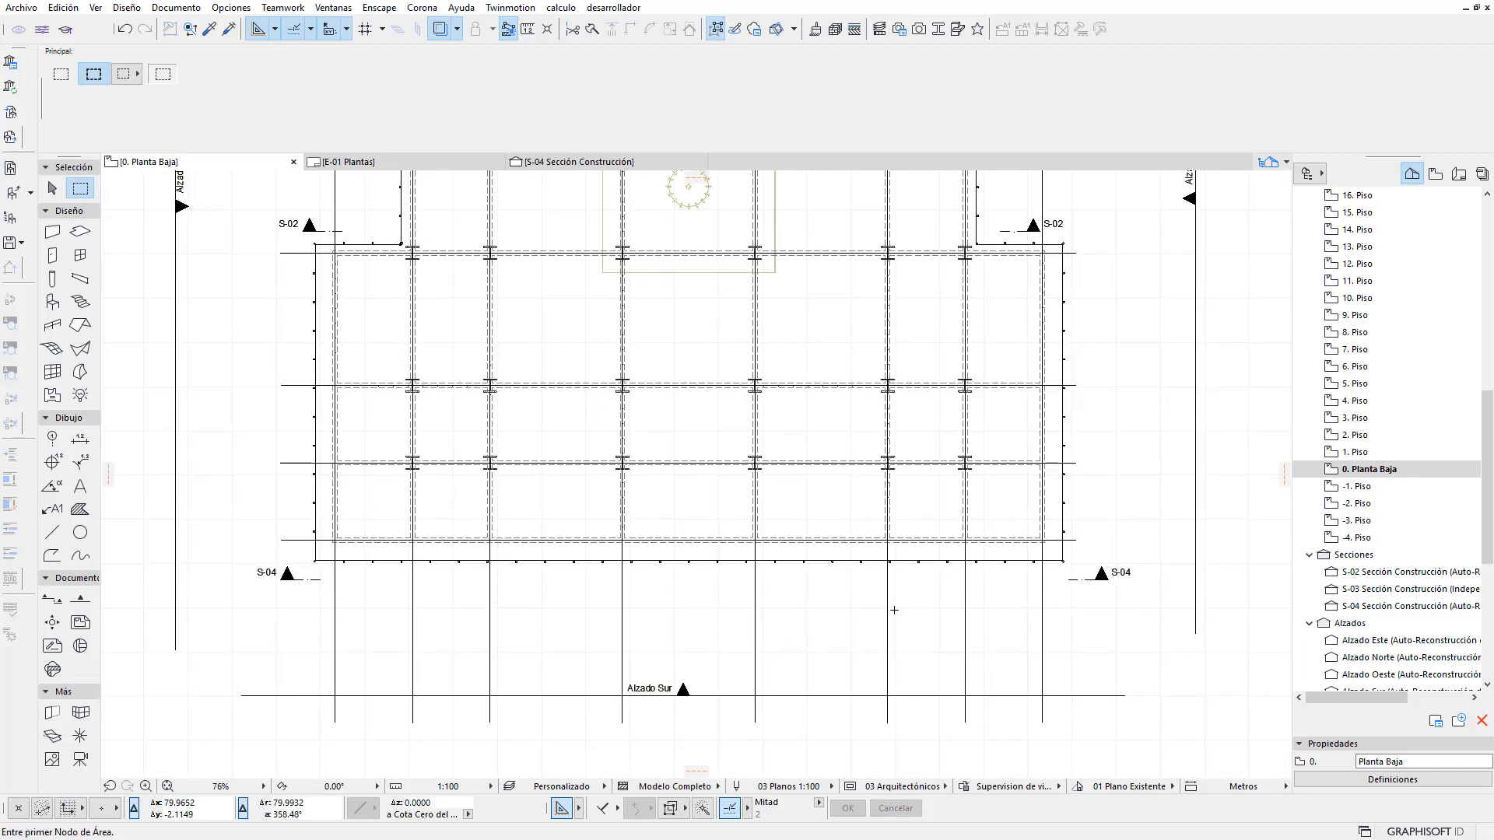
scroll(825, 666, "up", 1)
scroll(825, 666, "down", 1)
scroll(739, 467, "down", 1)
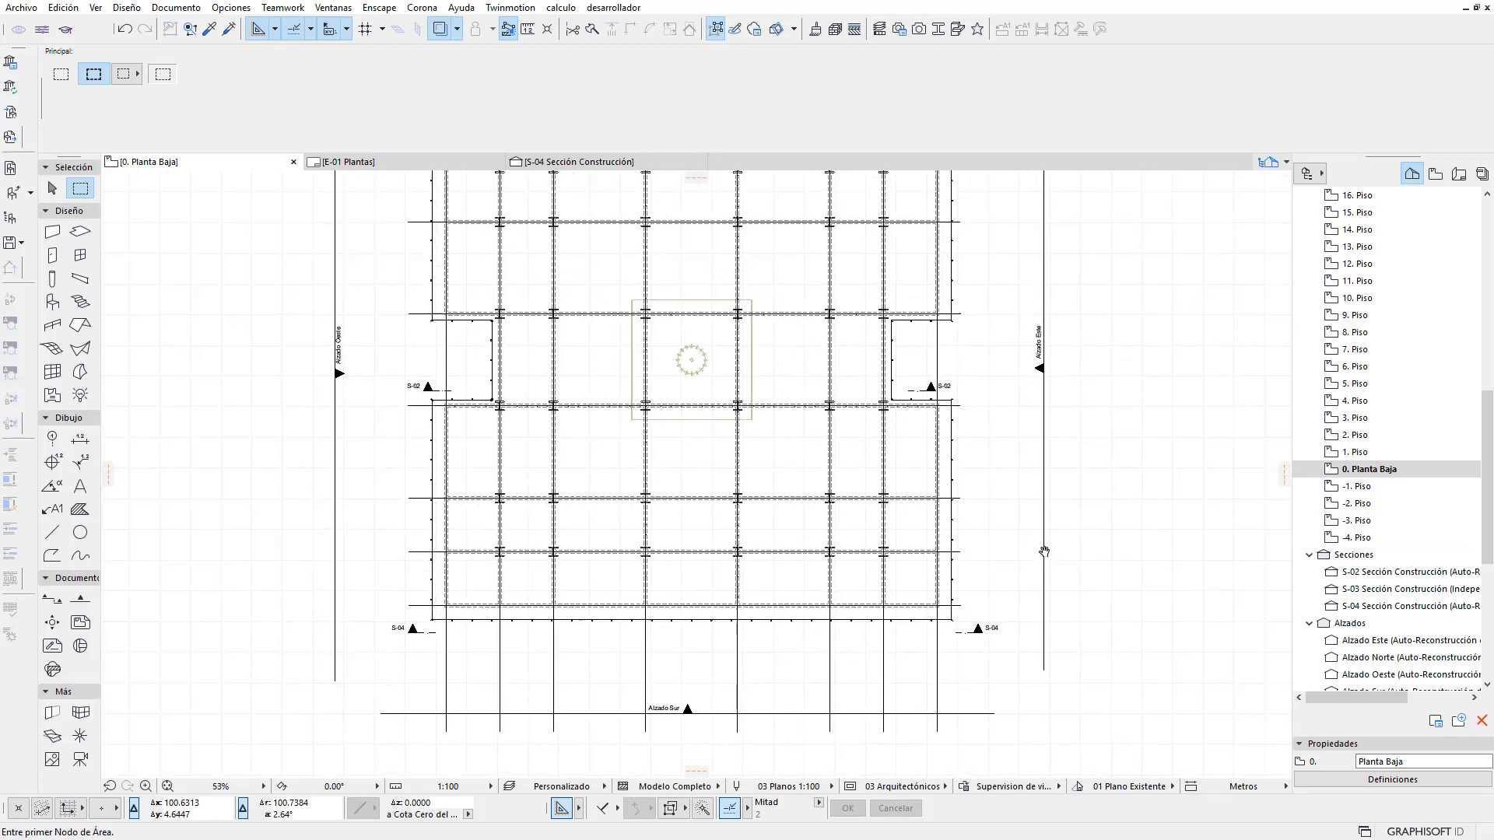
scroll(676, 269, "down", 1)
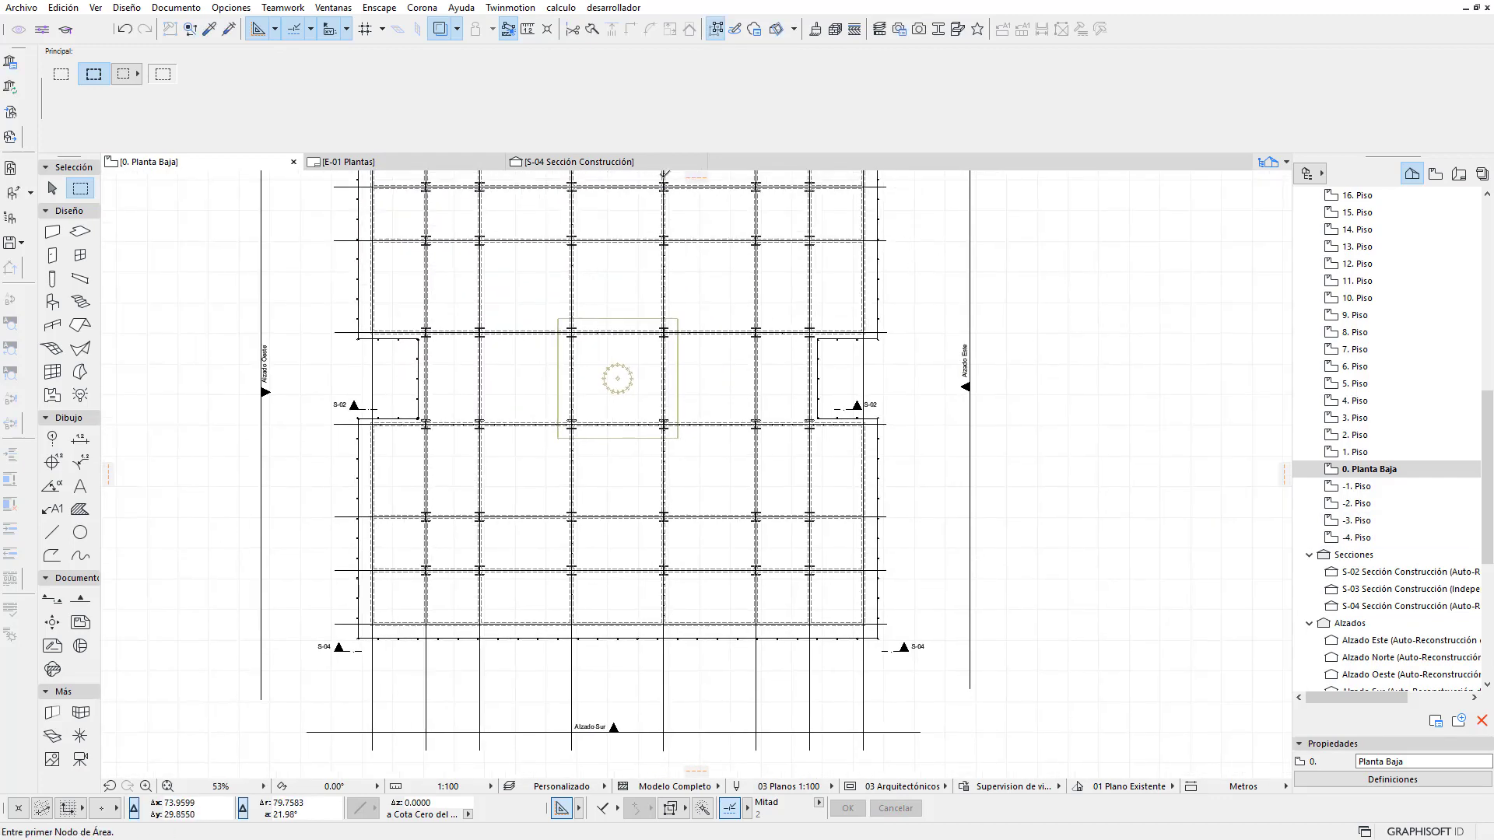
left_click(634, 166)
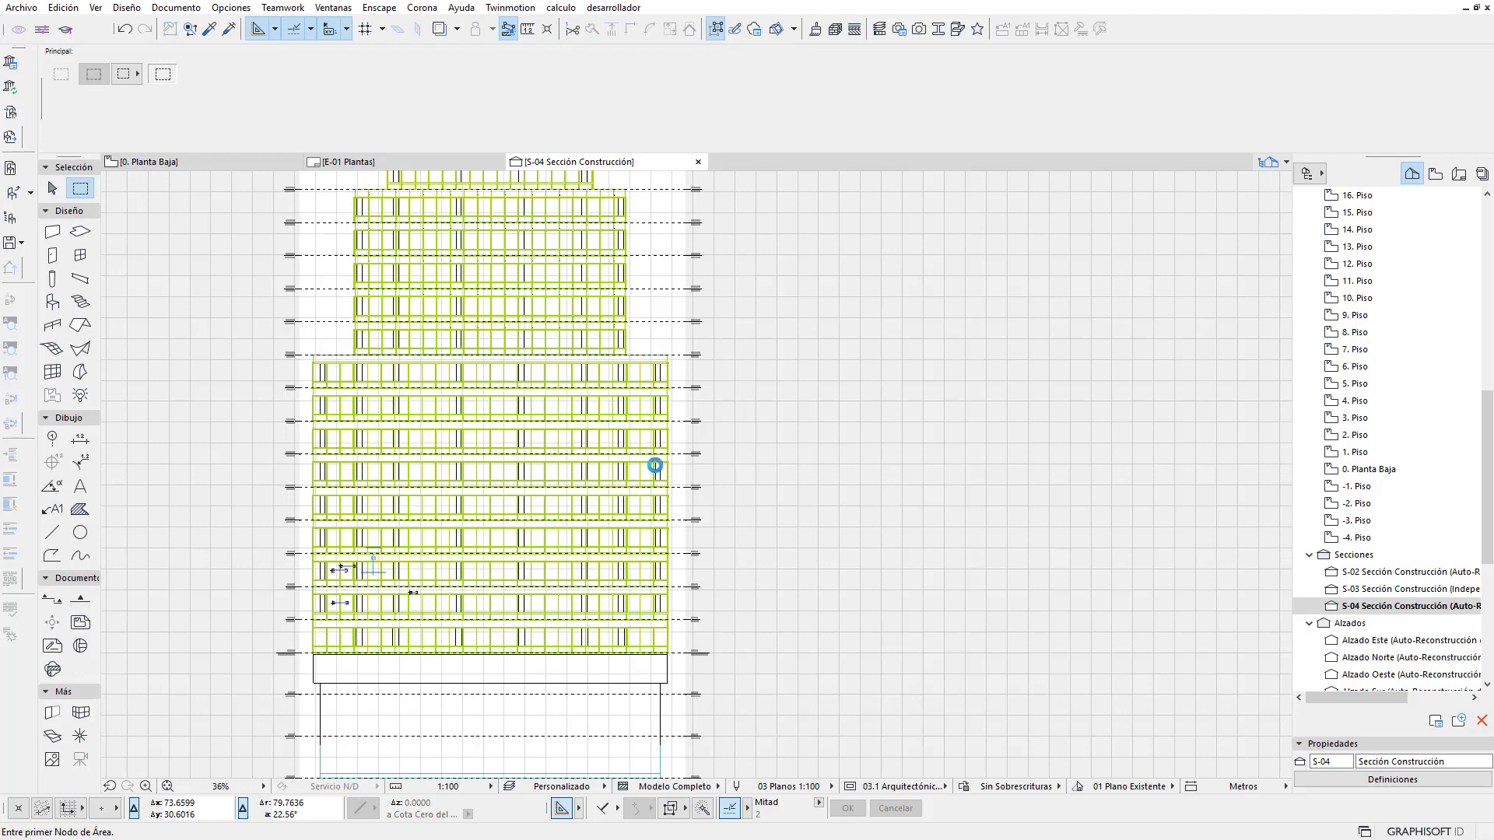
Zoom and pan the S-04 section to centre the tower
scroll(692, 509, "down", 2)
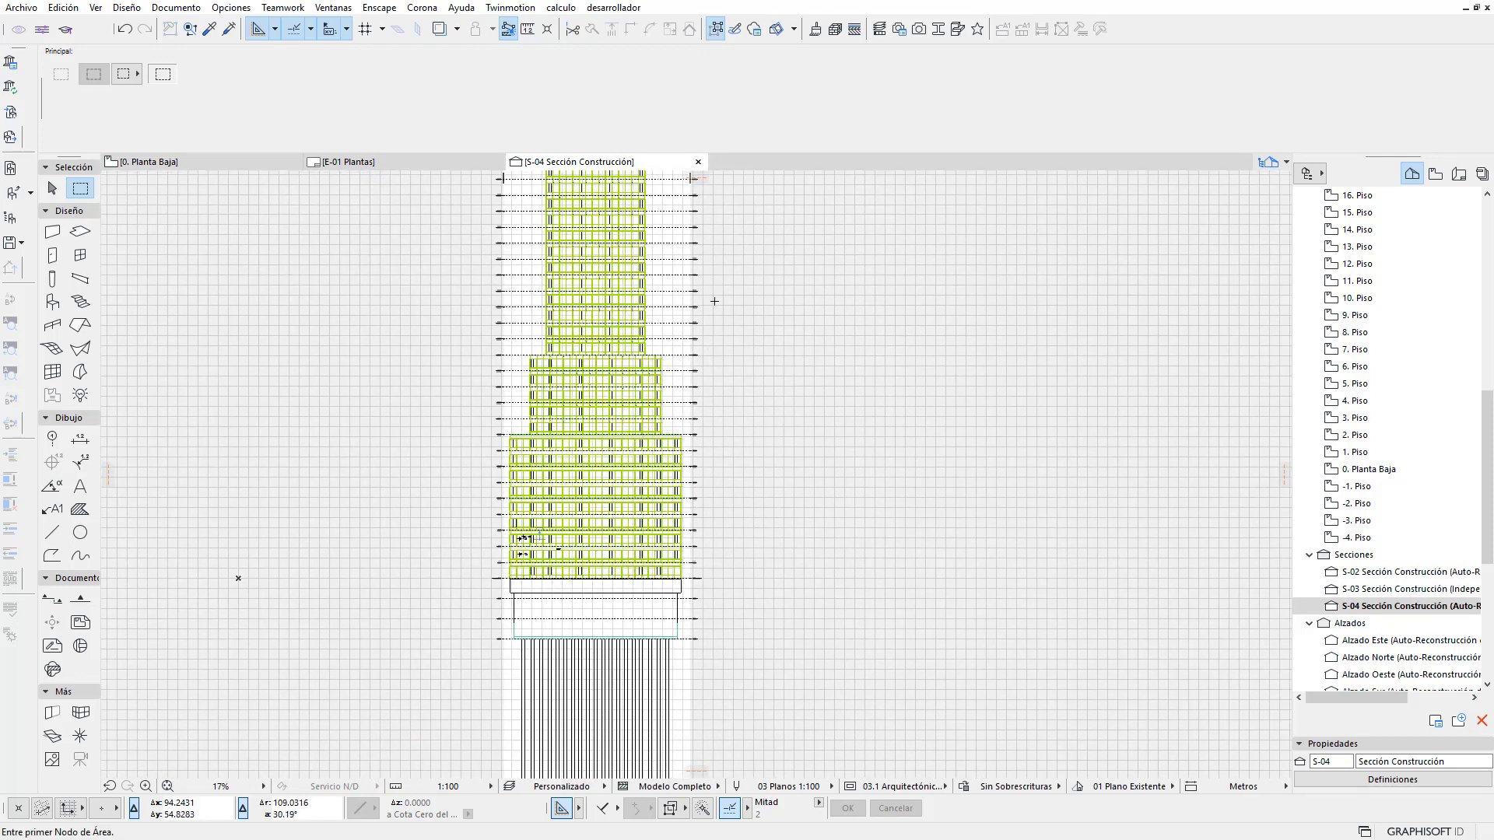
middle_click_drag(719, 373, 719, 594)
scroll(661, 576, "up", 3)
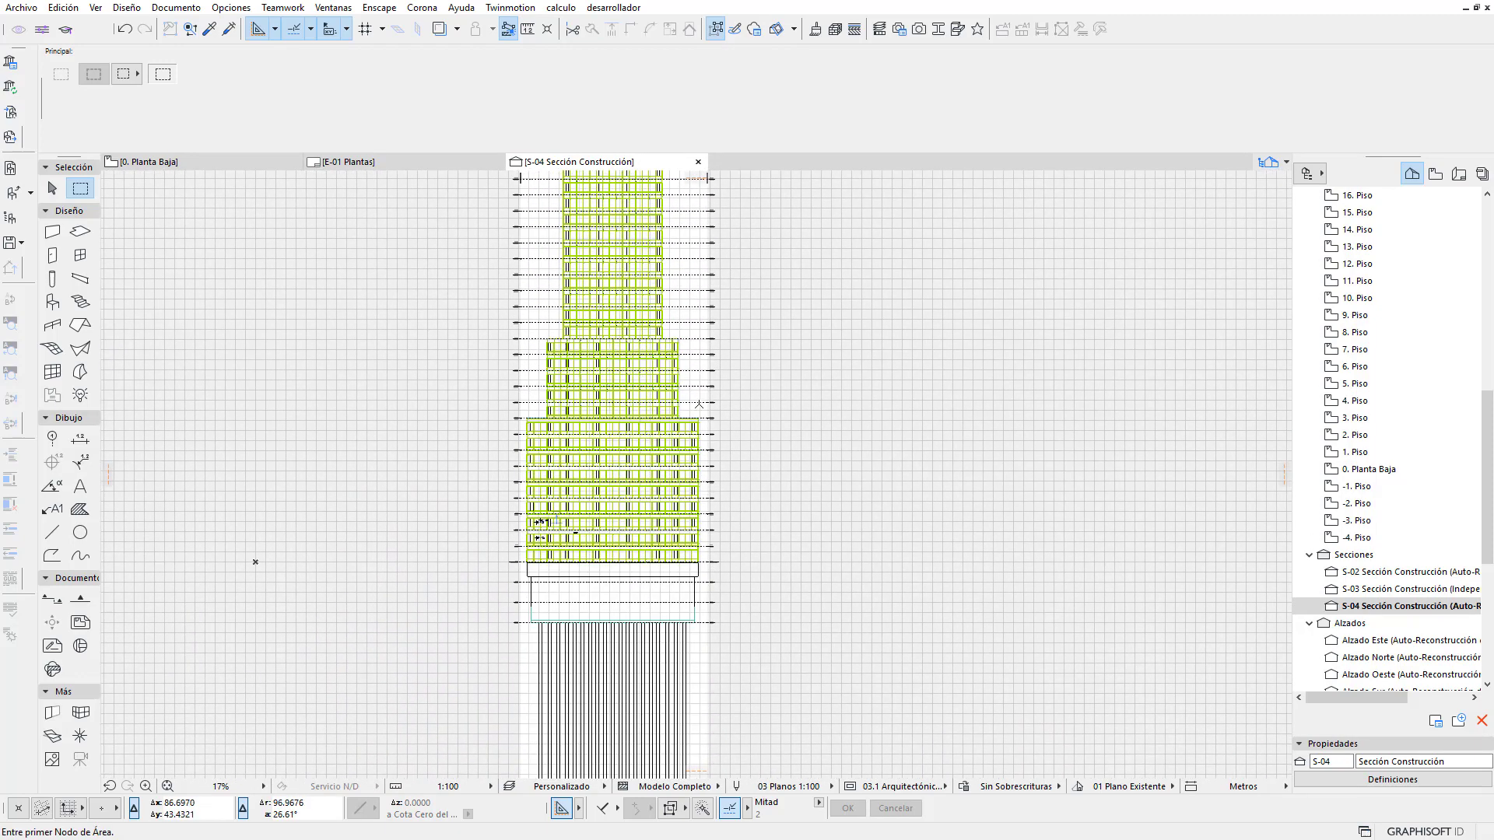
scroll(603, 549, "up", 1)
scroll(603, 549, "up", 3)
scroll(614, 544, "up", 2)
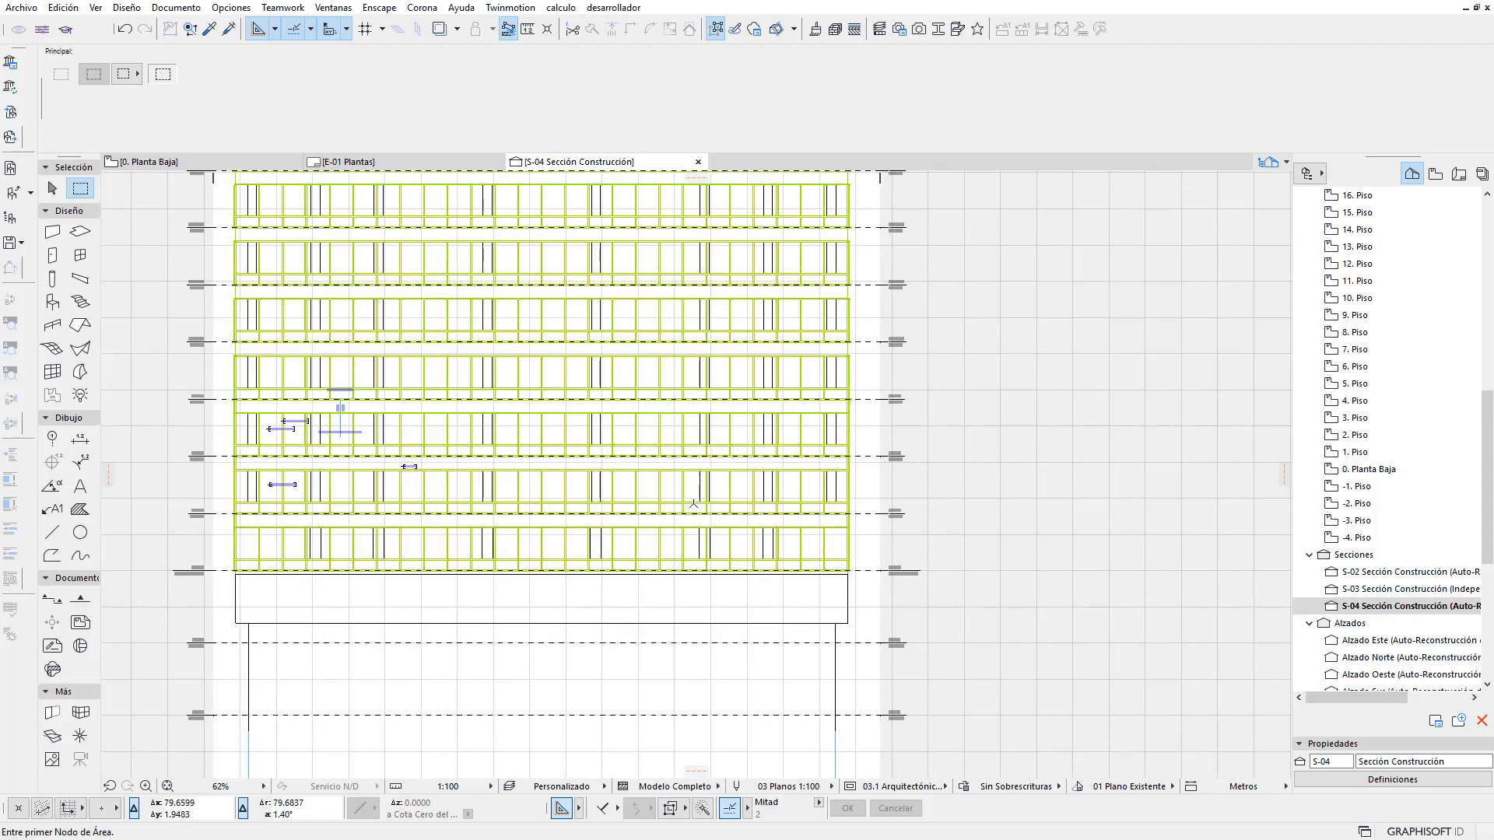
scroll(596, 518, "down", 1)
Shift the section drawing further right, then go to the E-01 Plantas layout sheet
middle_click_drag(371, 204, 426, 205)
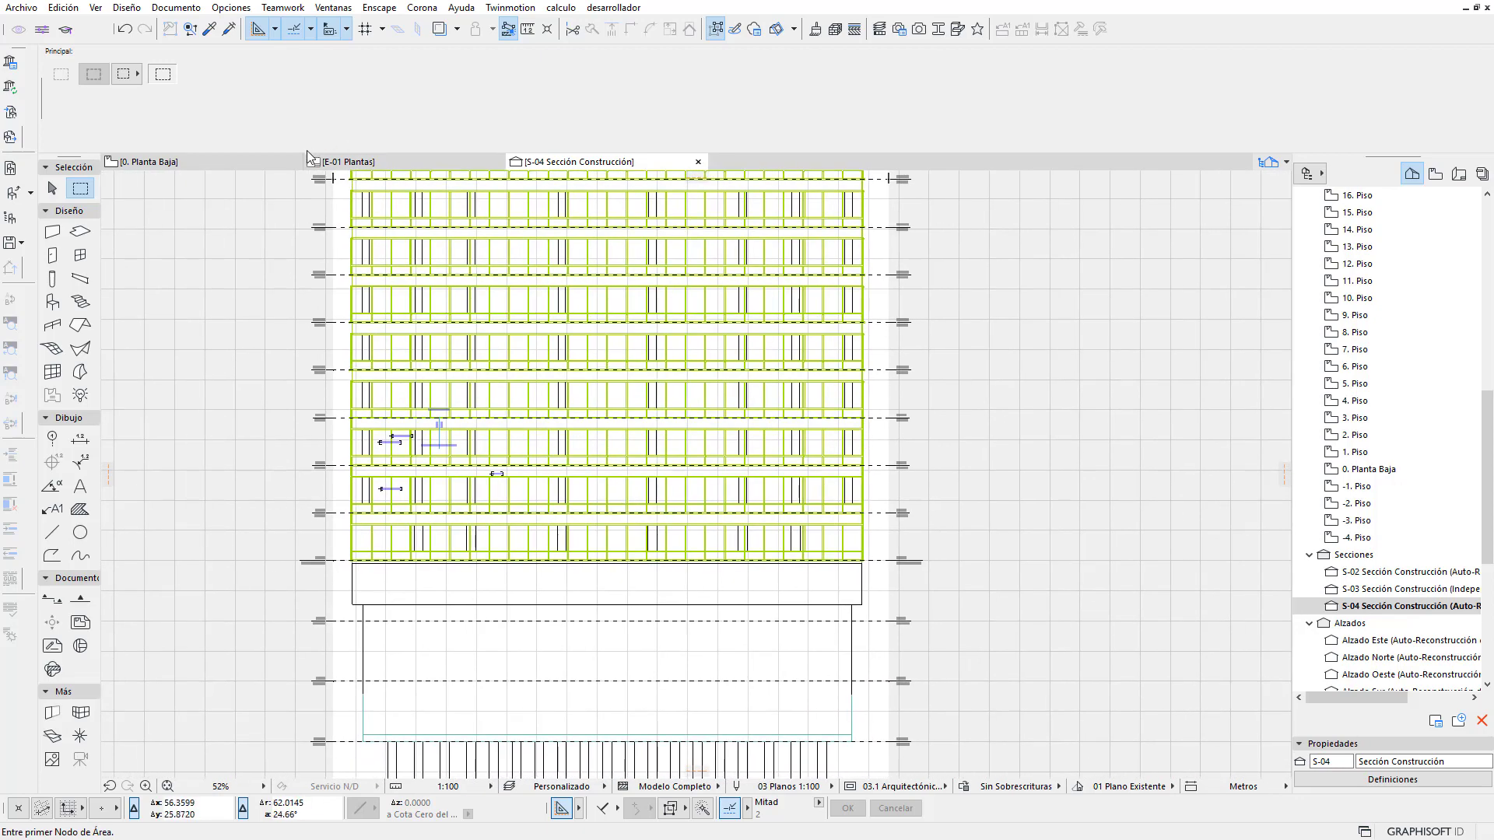
scroll(883, 549, "up", 4)
scroll(944, 612, "up", 2)
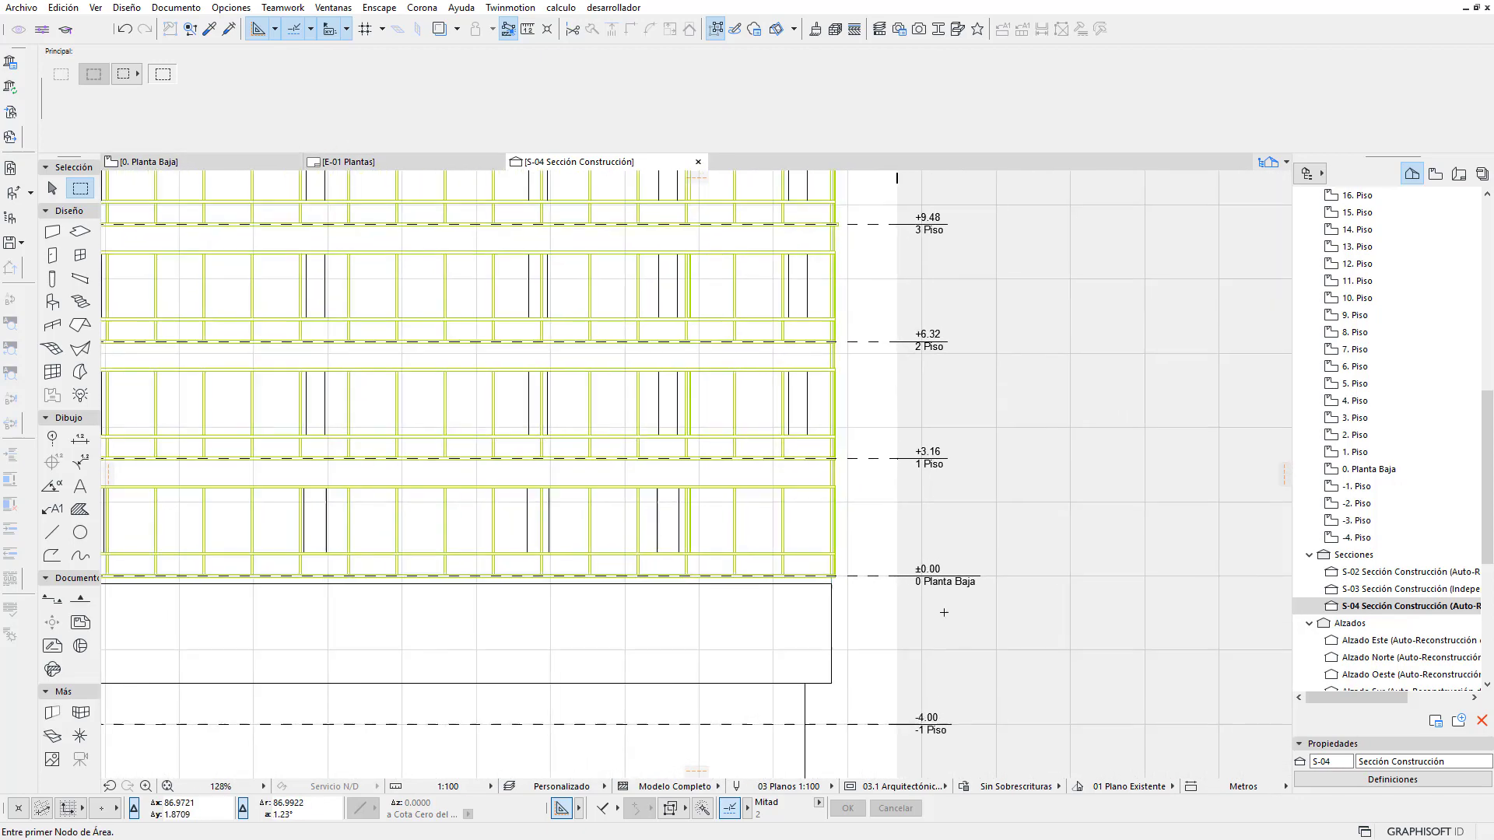
scroll(901, 549, "up", 1)
scroll(923, 489, "down", 1)
middle_click_drag(867, 467, 911, 462)
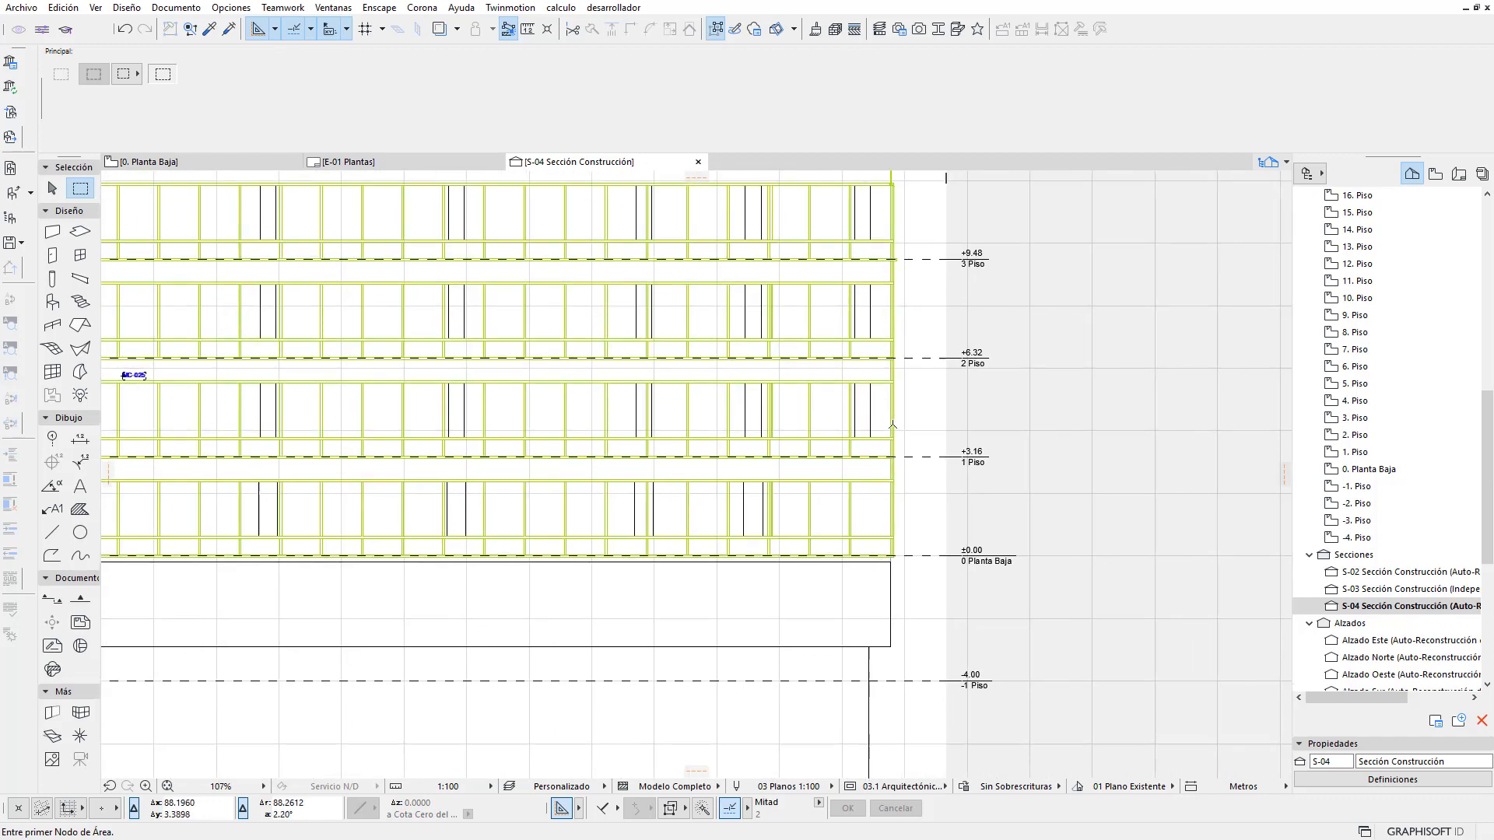
left_click(413, 163)
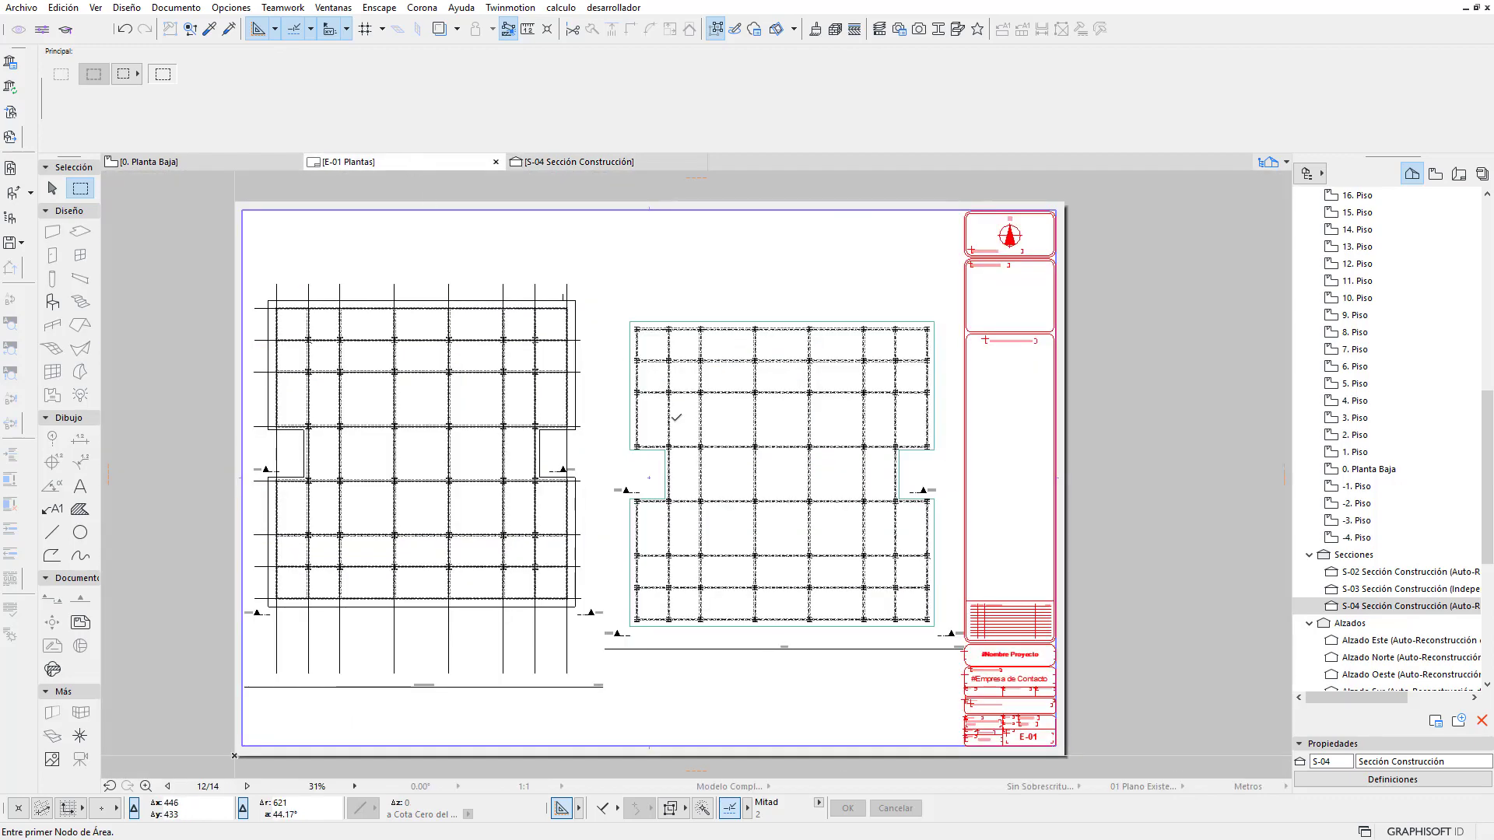
Return to the arrow selection tool and fit the E-01 Plantas layout in the window
scroll(551, 513, "up", 1)
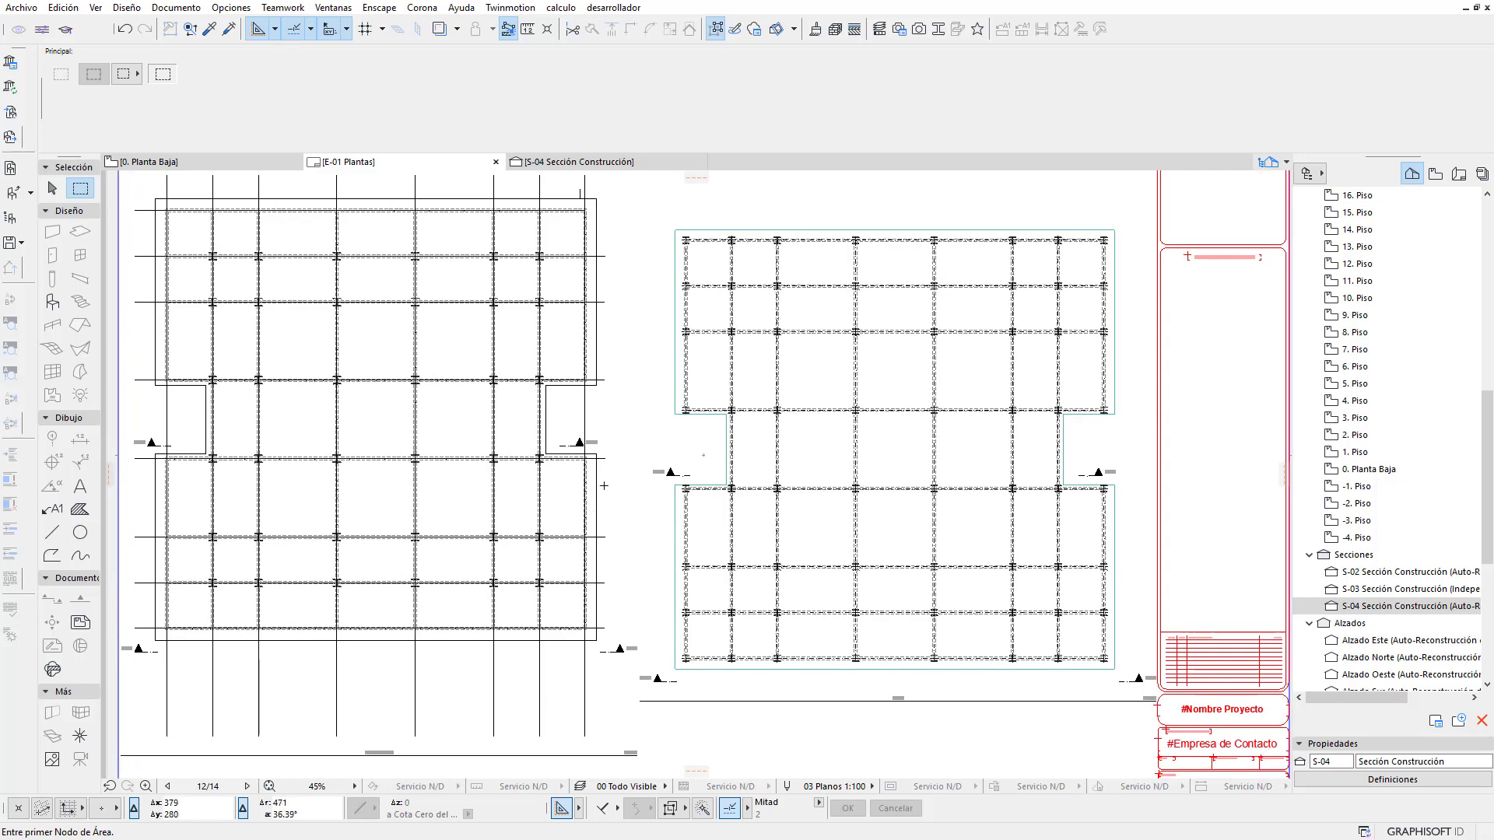
scroll(696, 426, "left", 1)
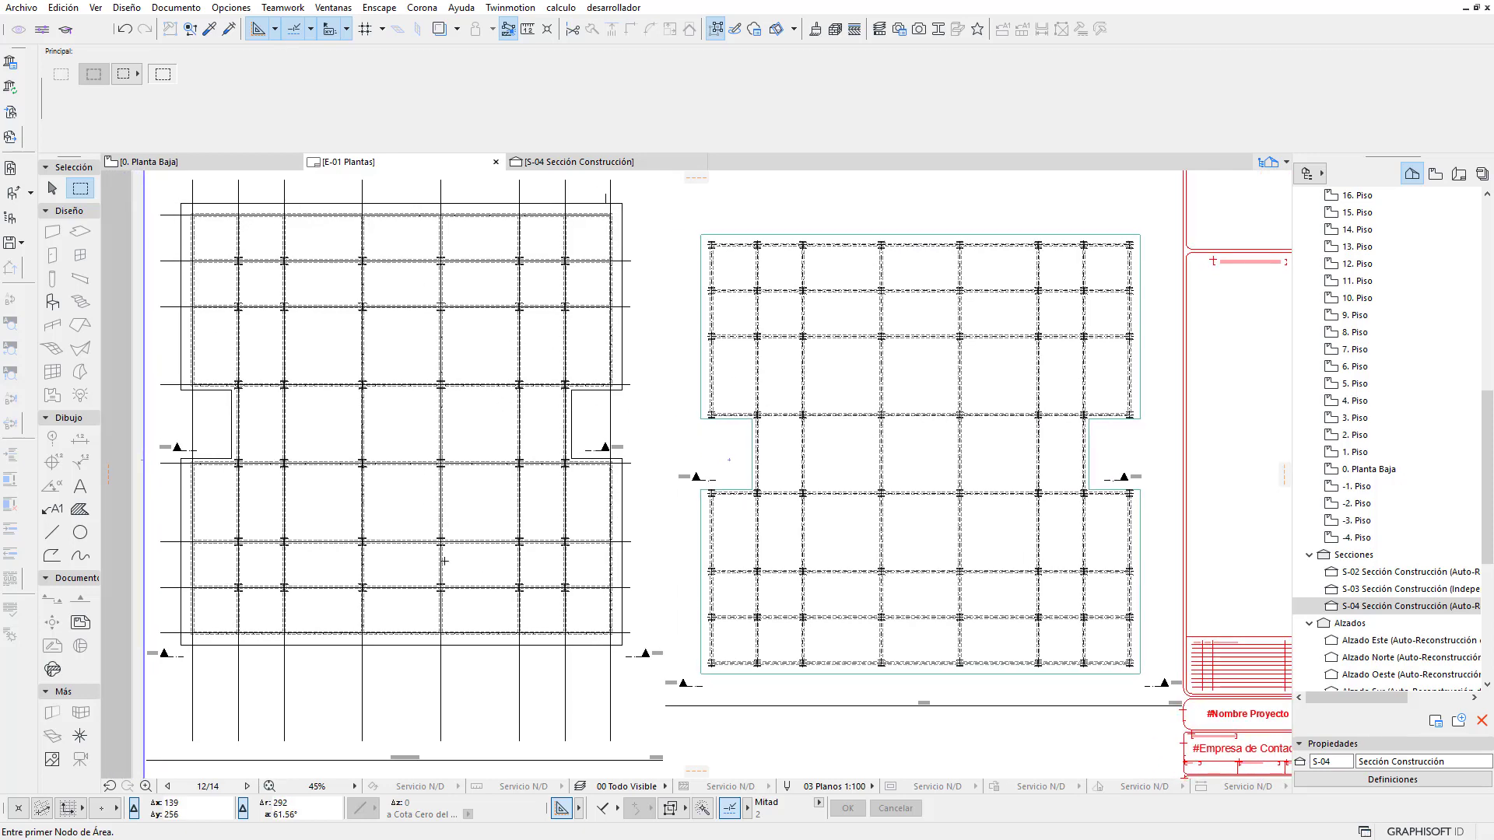
left_click(52, 188)
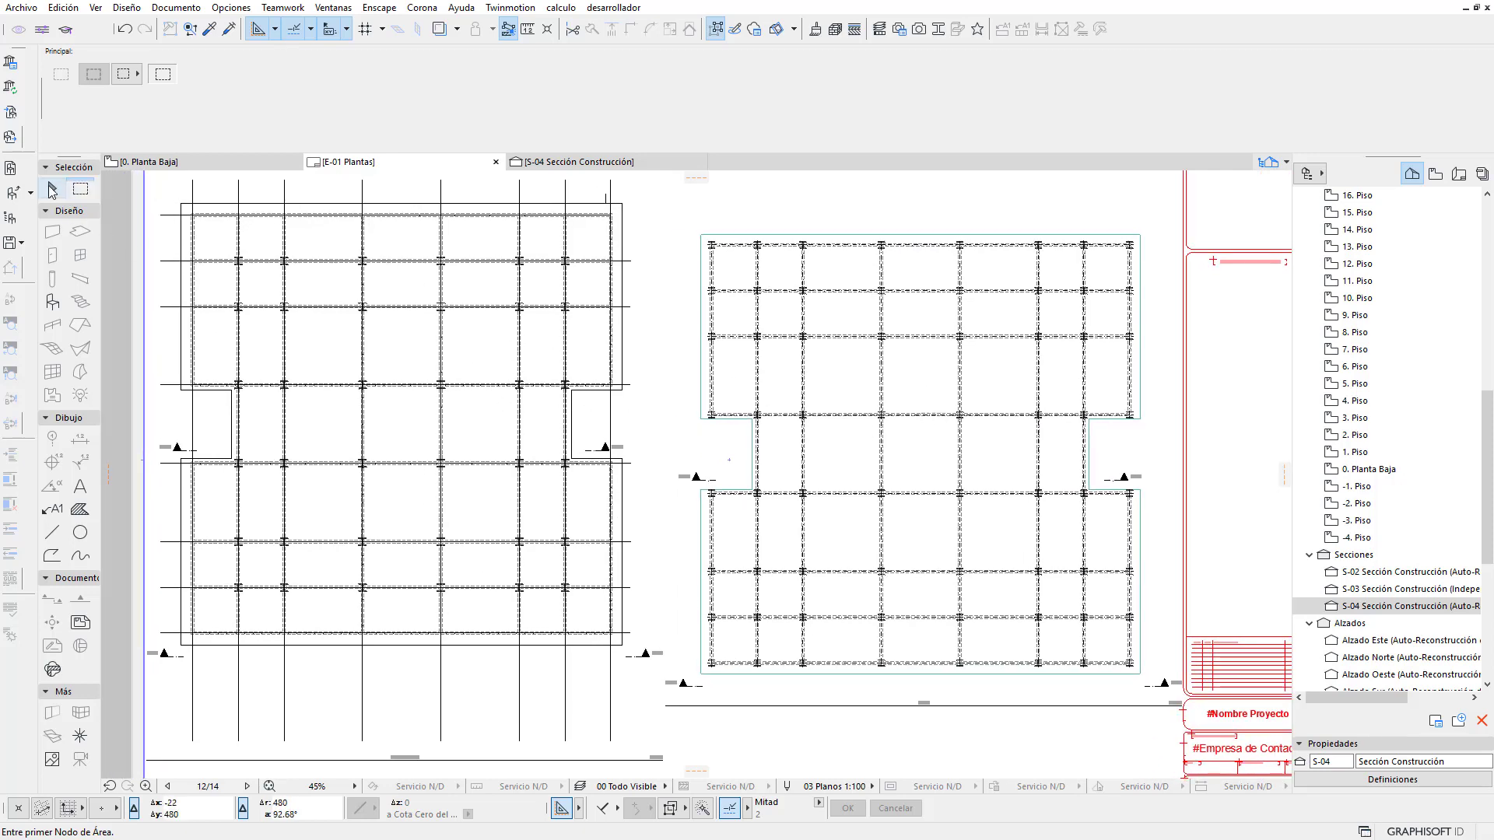
middle_click(523, 450)
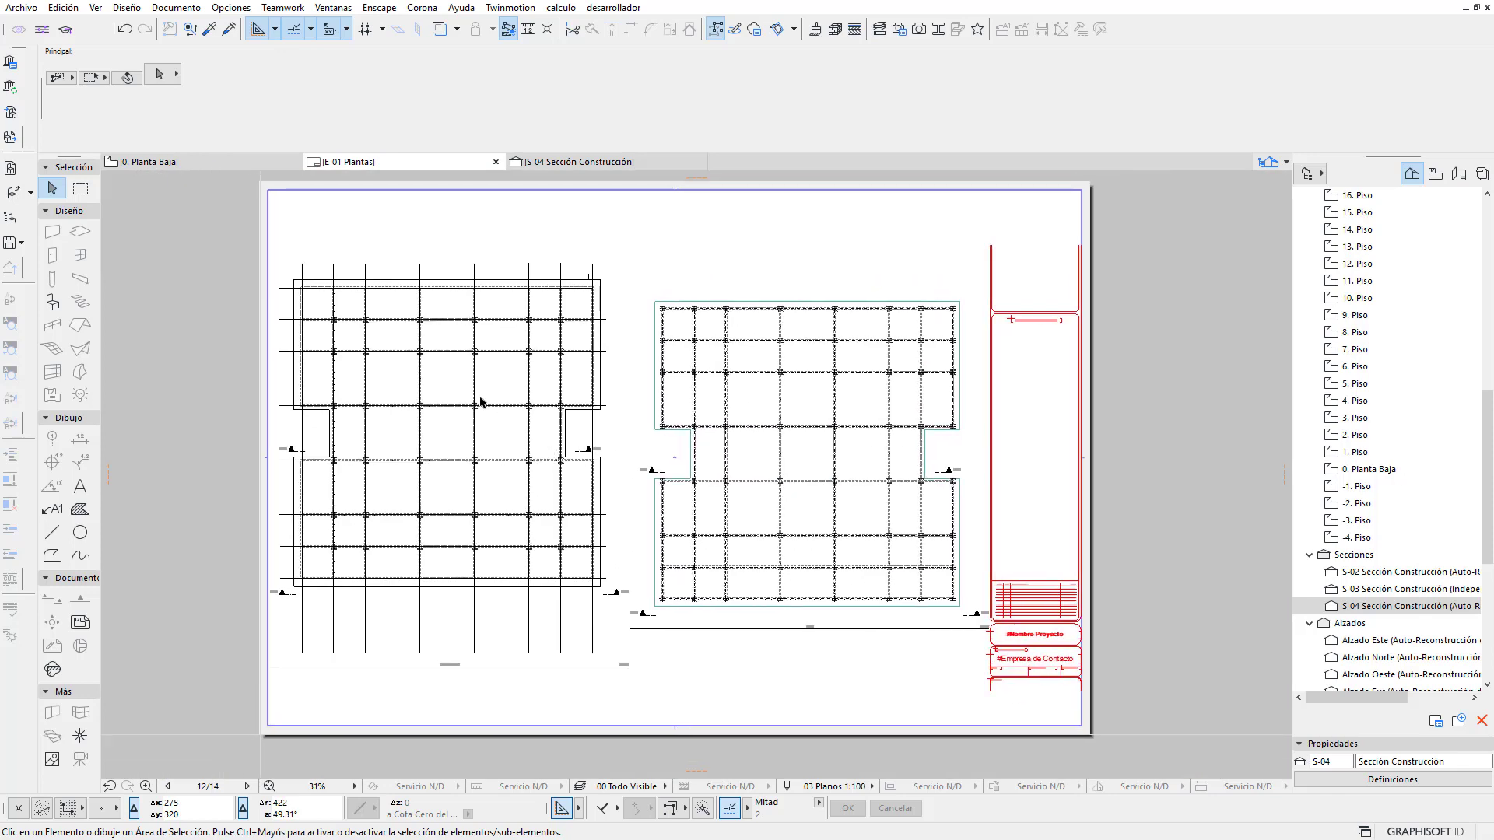
Go back to the 0. Planta Baja plan and select, then deselect, a beam
left_click(223, 164)
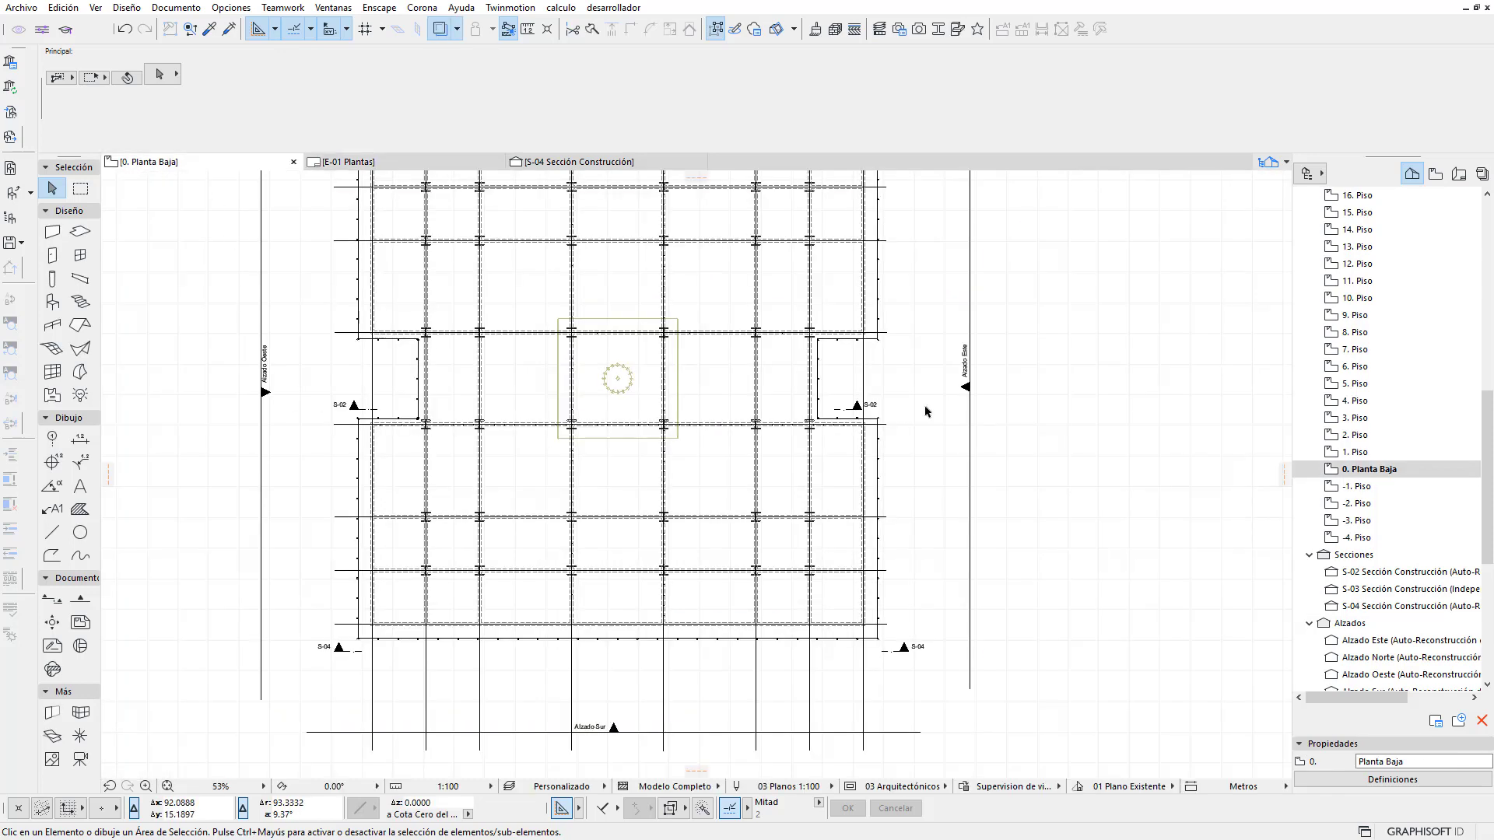
scroll(873, 467, "up", 3)
scroll(837, 464, "right", 2)
scroll(693, 267, "up", 3)
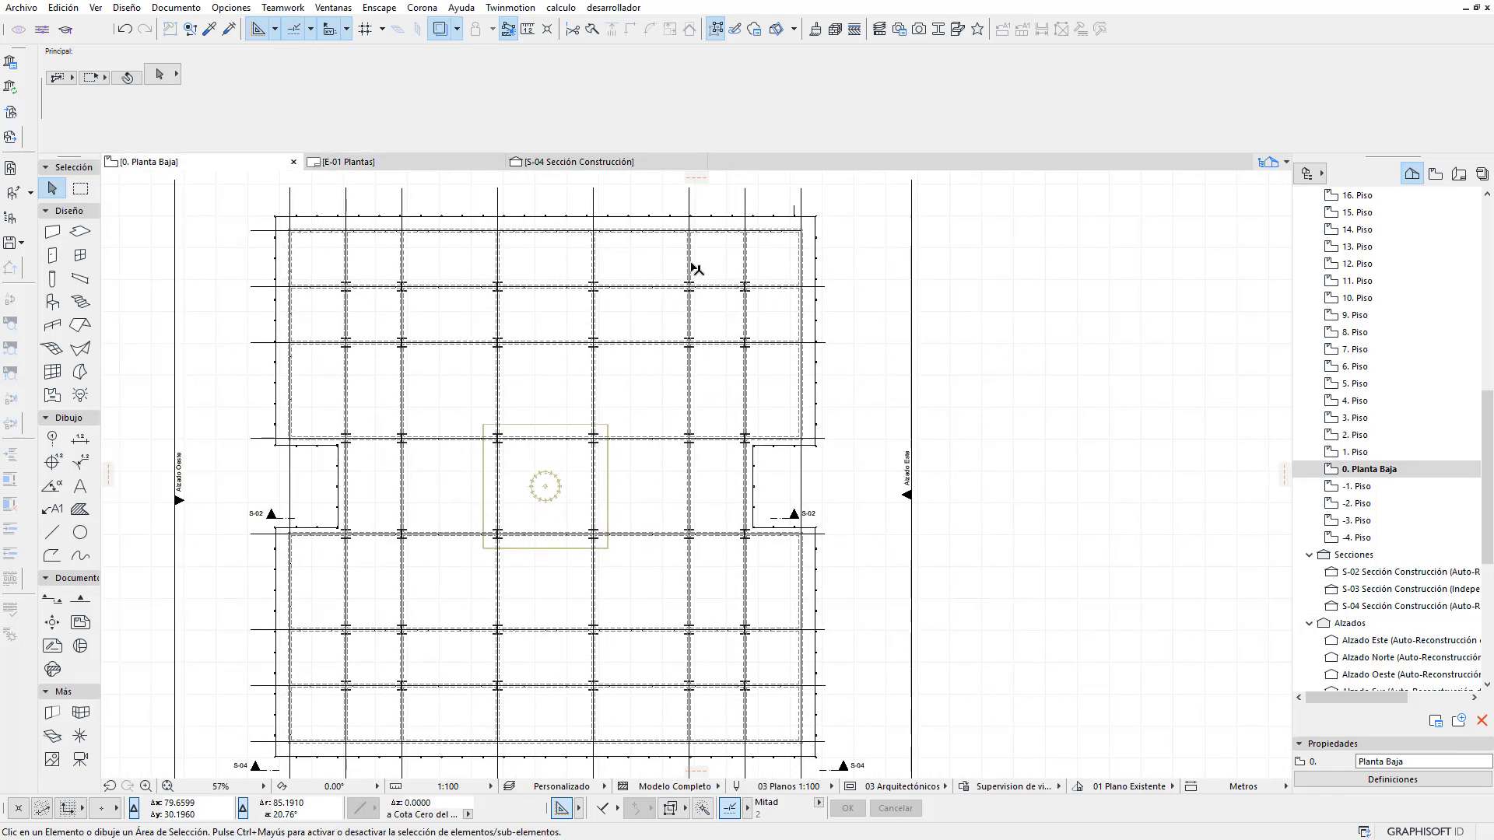
scroll(693, 264, "up", 3)
left_click(691, 241)
left_click(753, 274)
Pan the floor plan and bring up 3D Projection Settings with Ctrl+Shift+F3
scroll(759, 284, "down", 3)
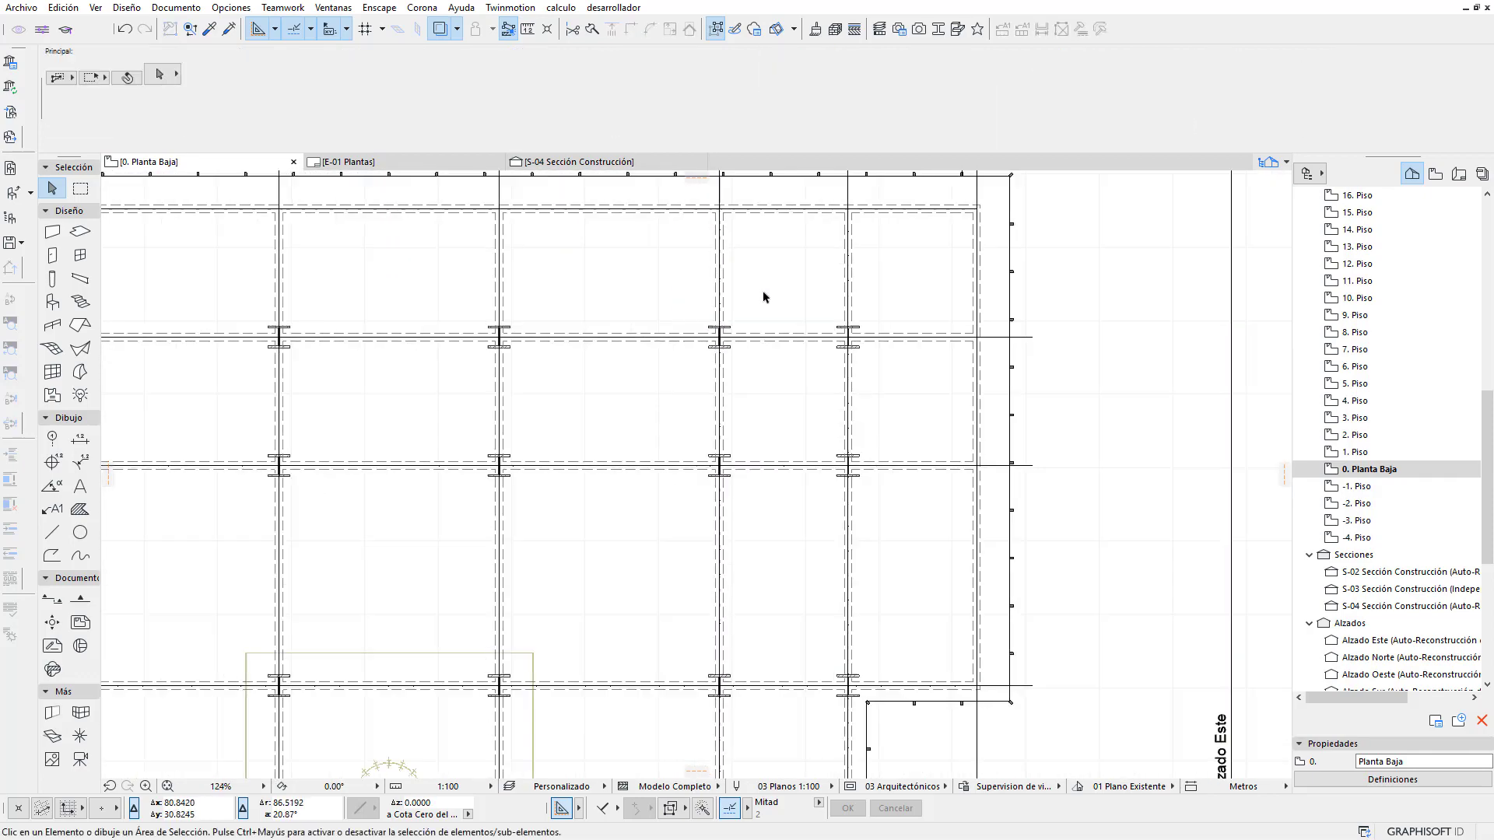
scroll(855, 350, "down", 2)
scroll(999, 500, "down", 1)
mouse_move(999, 500)
middle_mouse_down()
mouse_move(951, 417)
mouse_move(885, 432)
middle_mouse_up()
scroll(933, 417, "down", 2)
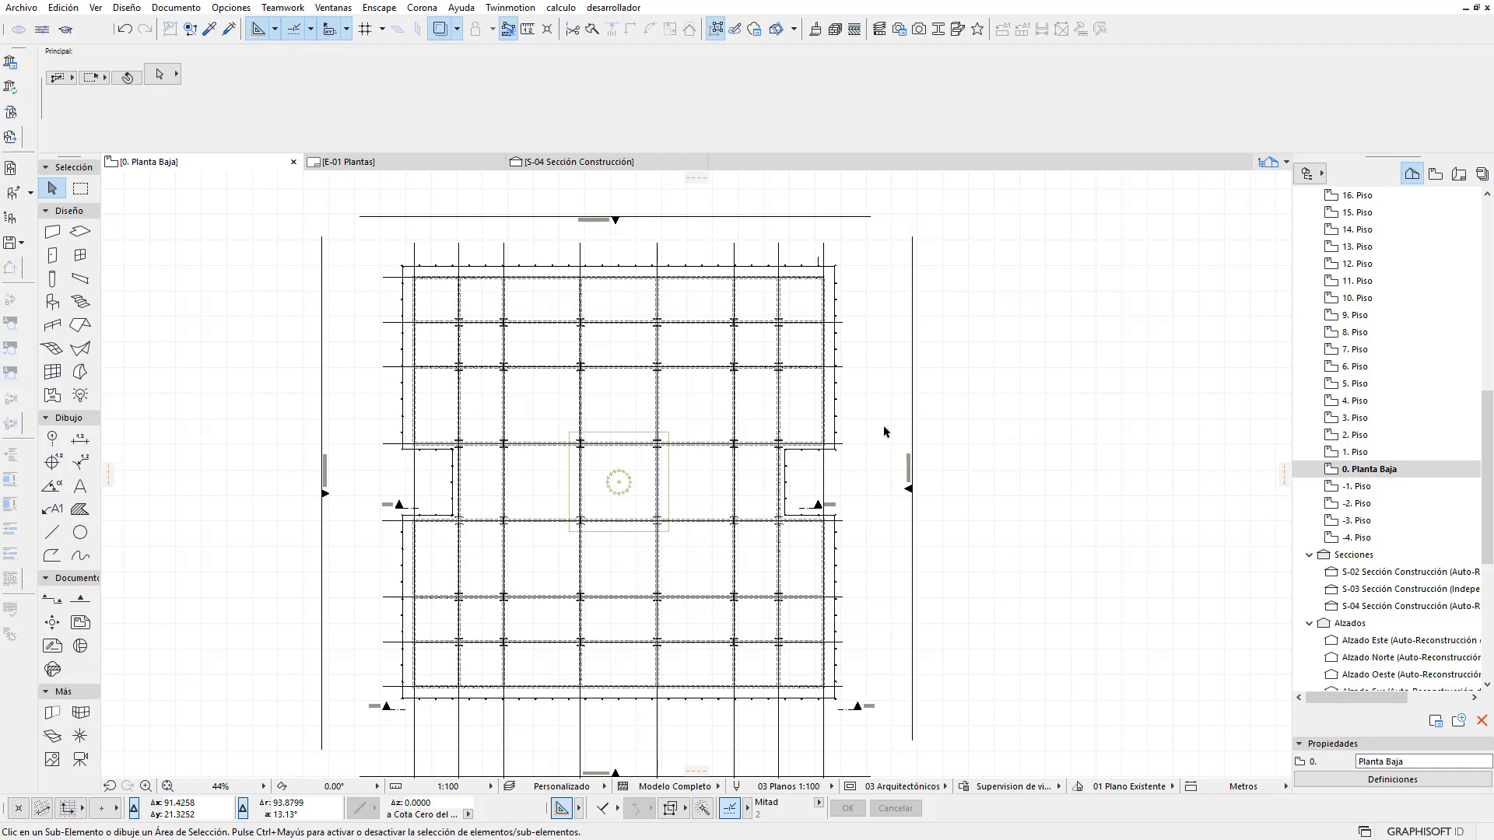
key("ctrl+shift+F3")
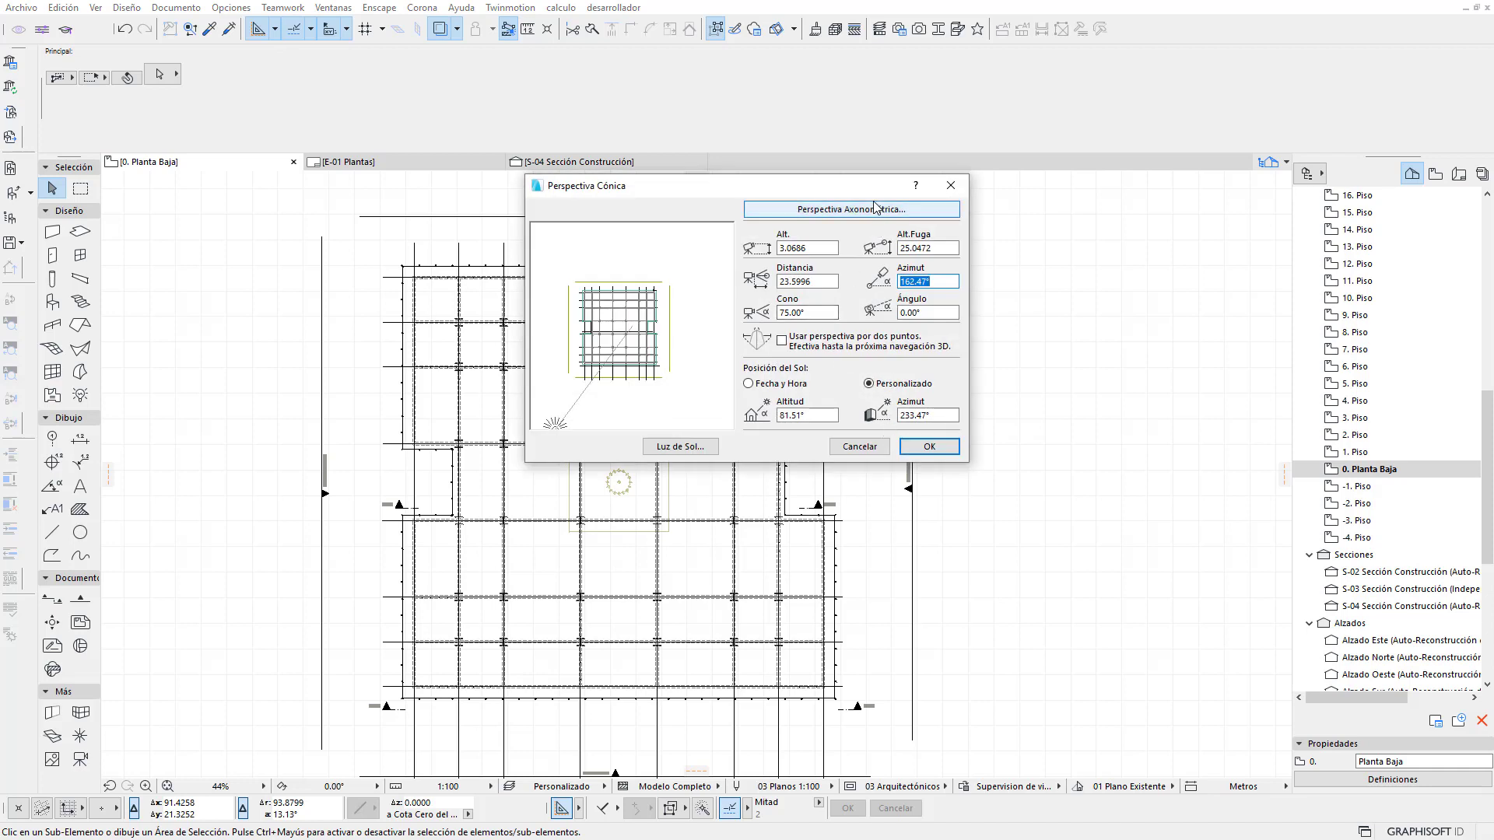
Switch to axonometric projection using the Vista en Planta preset, aligned squarely to the plan axes
left_click(866, 210)
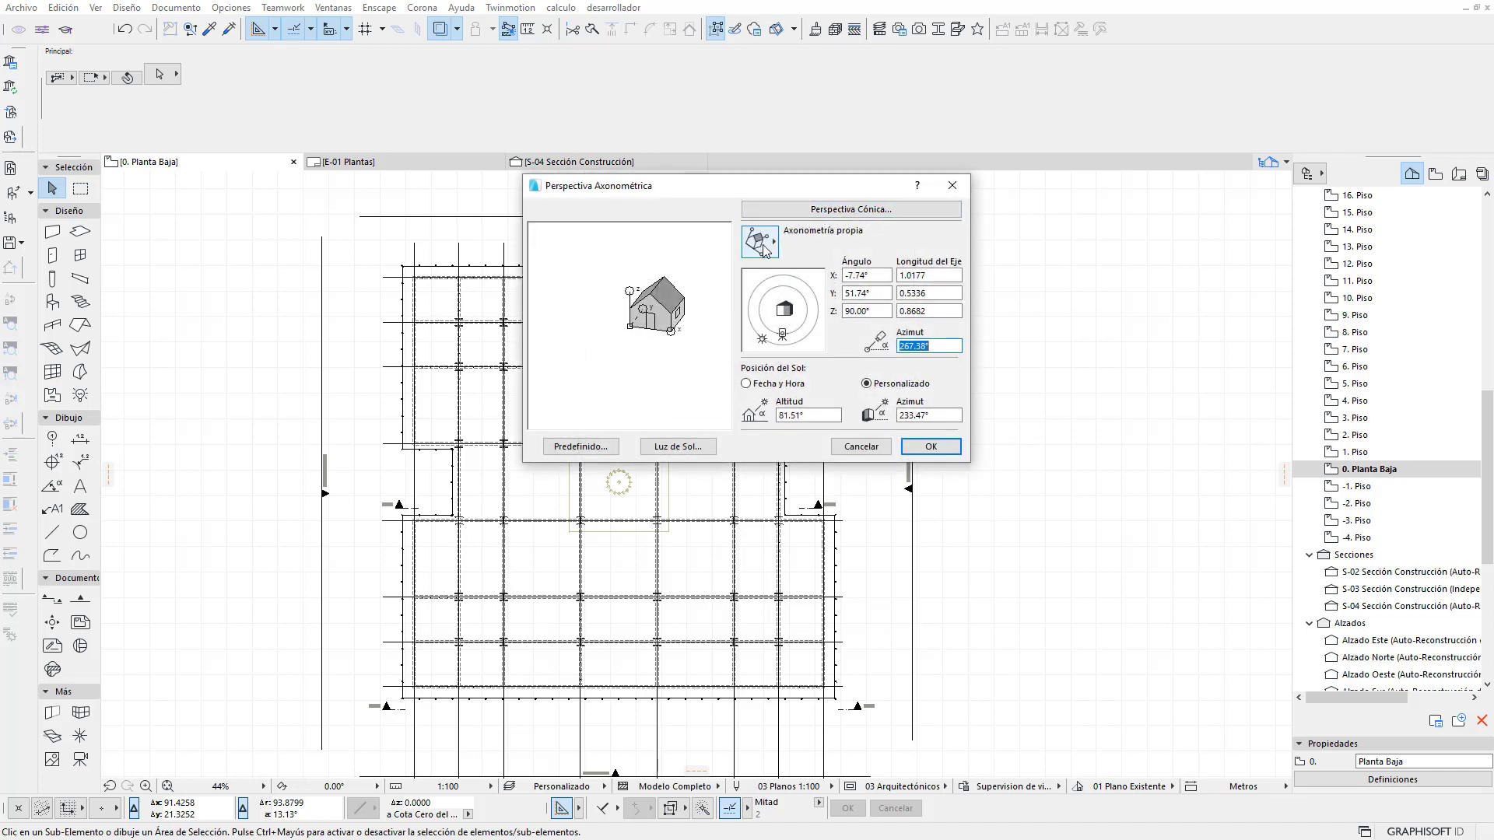
left_click(759, 242)
left_click(839, 242)
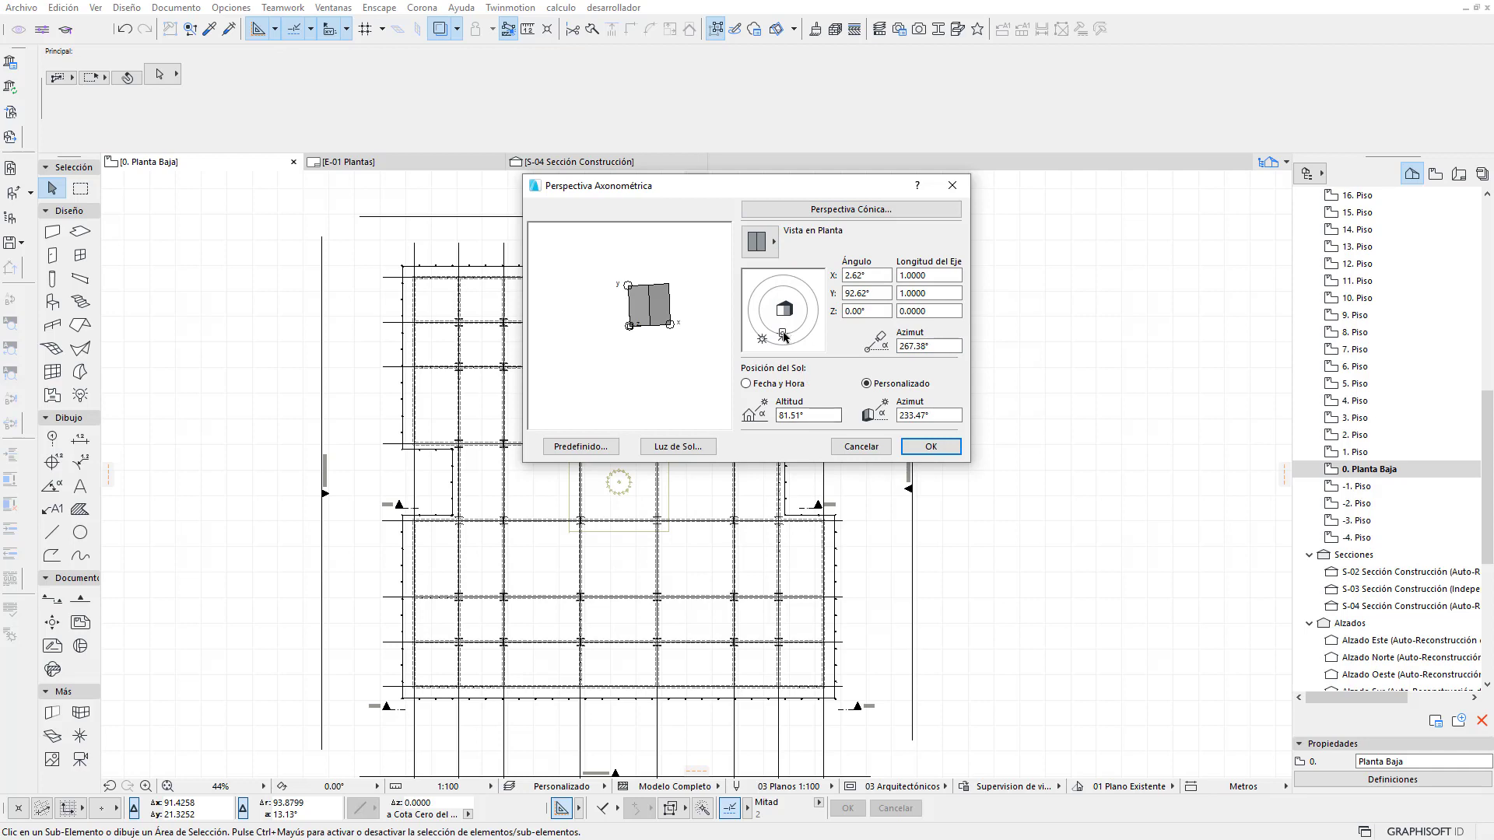
left_click(782, 339)
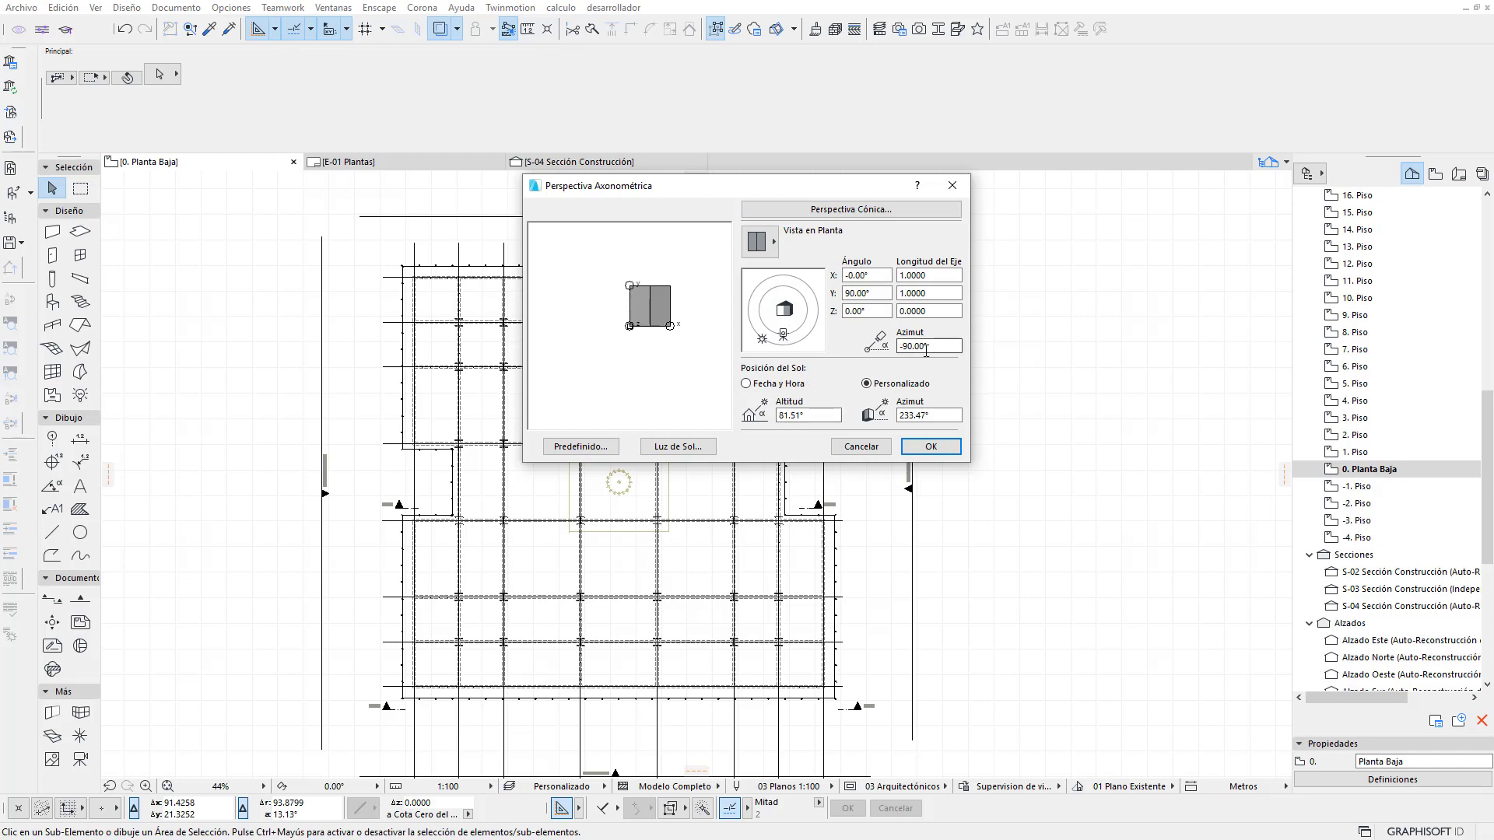
left_click(930, 446)
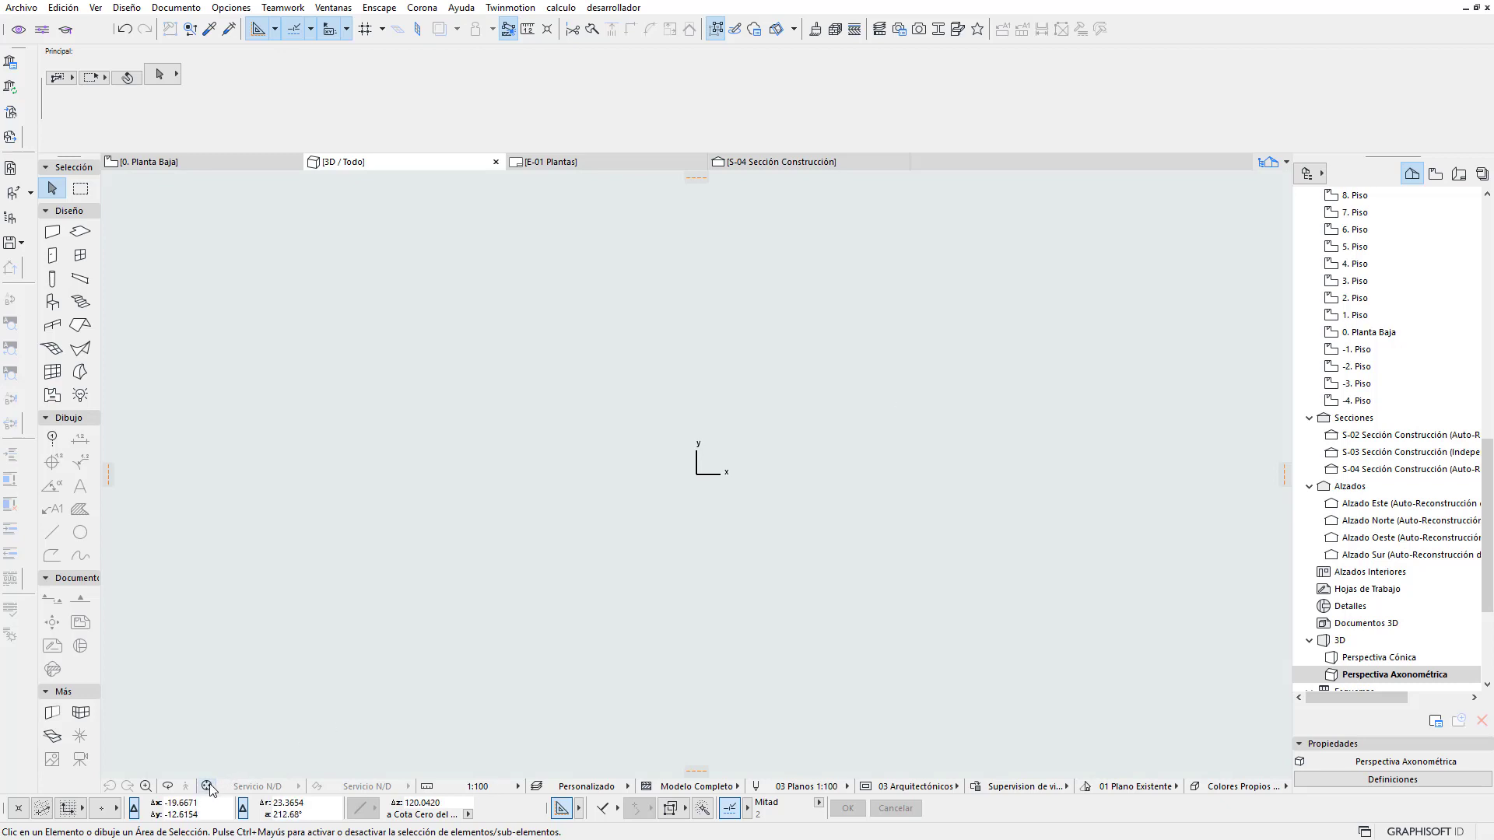
Fit the whole tower model in the top-down 3D window
left_click(207, 785)
scroll(319, 427, "down", 3)
scroll(320, 427, "down", 1)
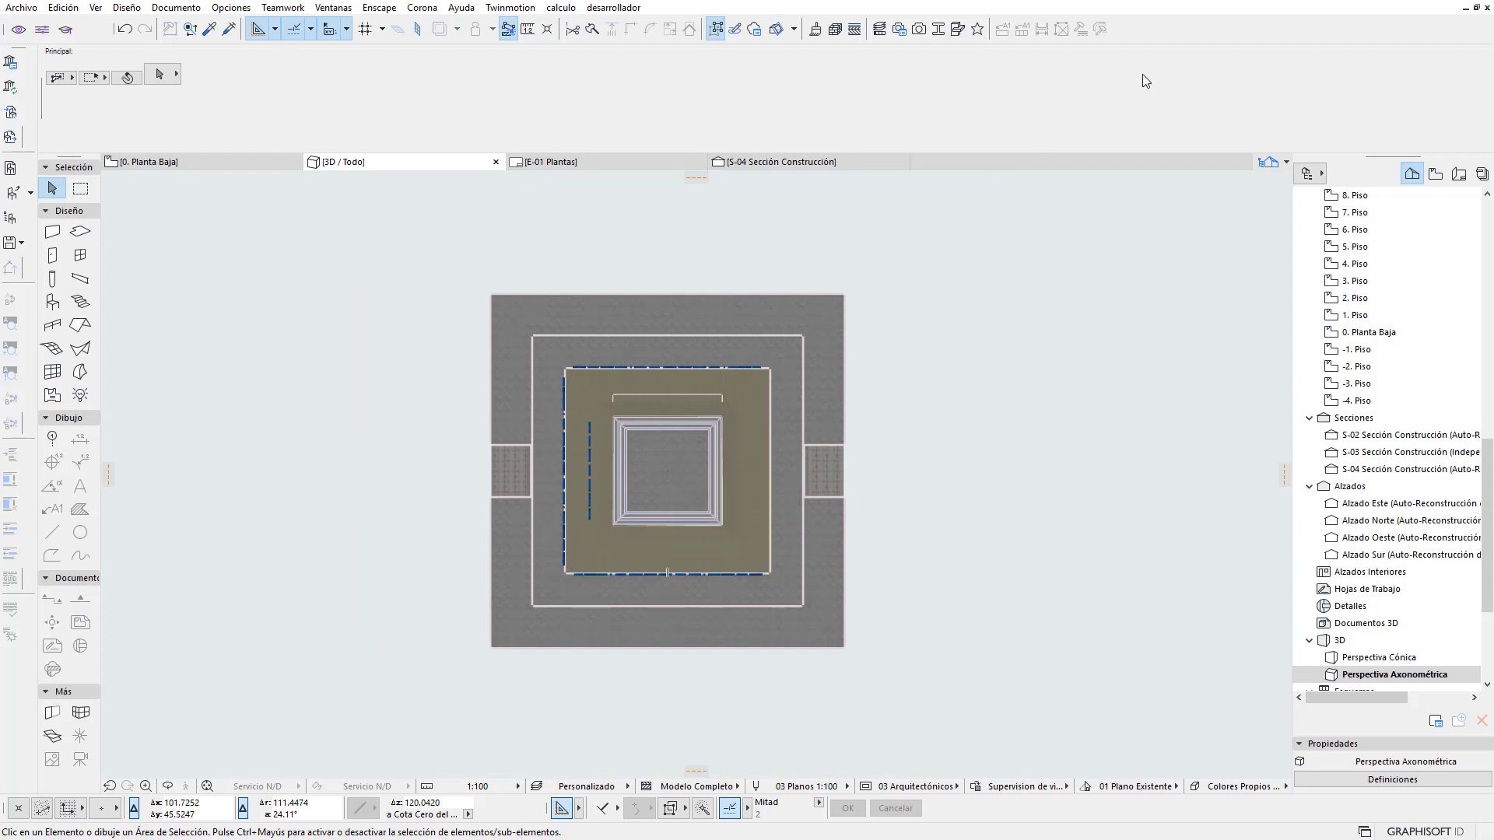
Look through the toolbar list and the Ver menu for the 3D element filtering command
right_click(1182, 35)
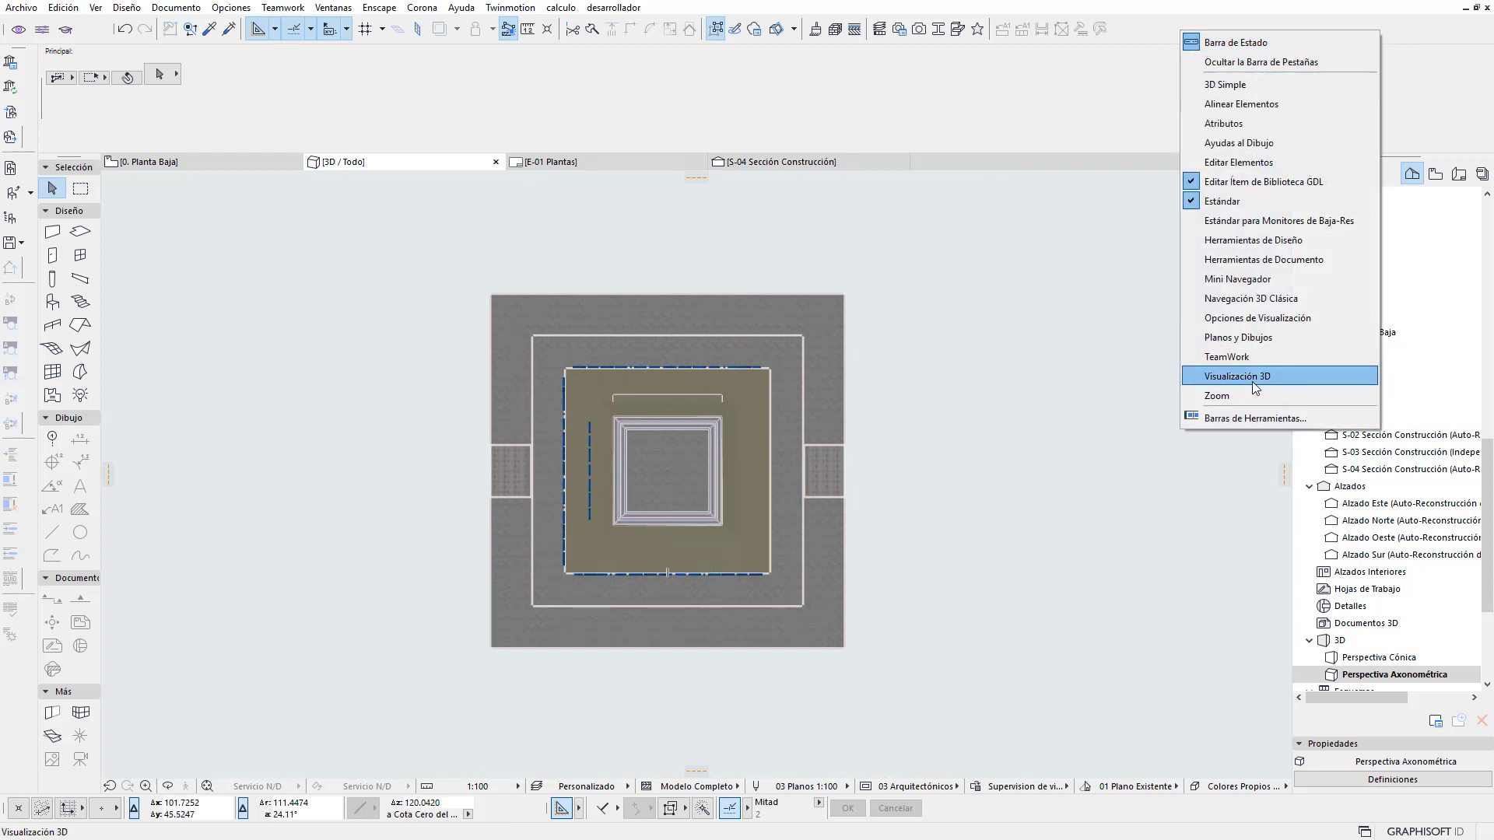
left_click(941, 126)
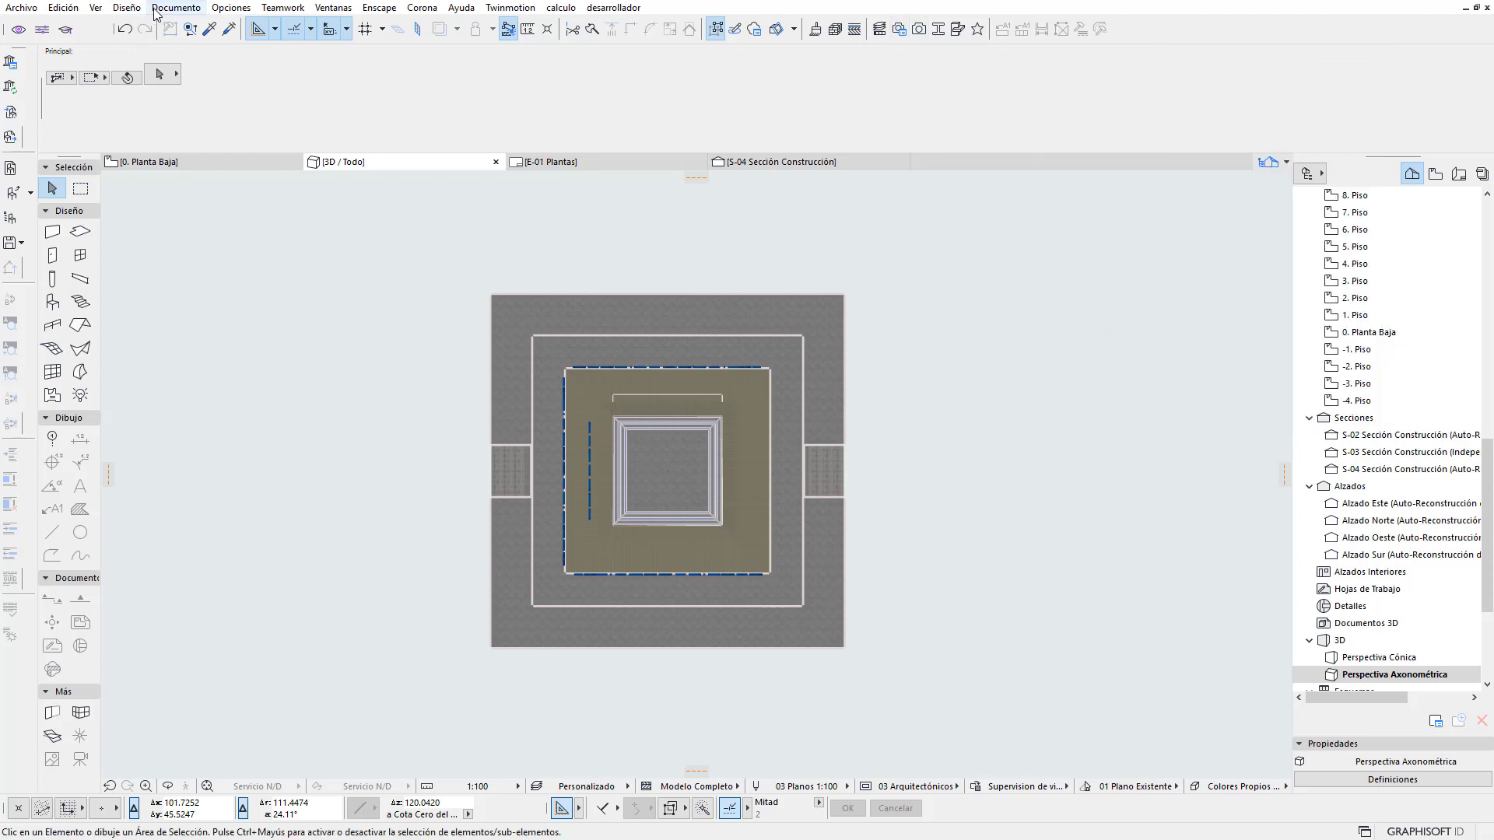
left_click(128, 9)
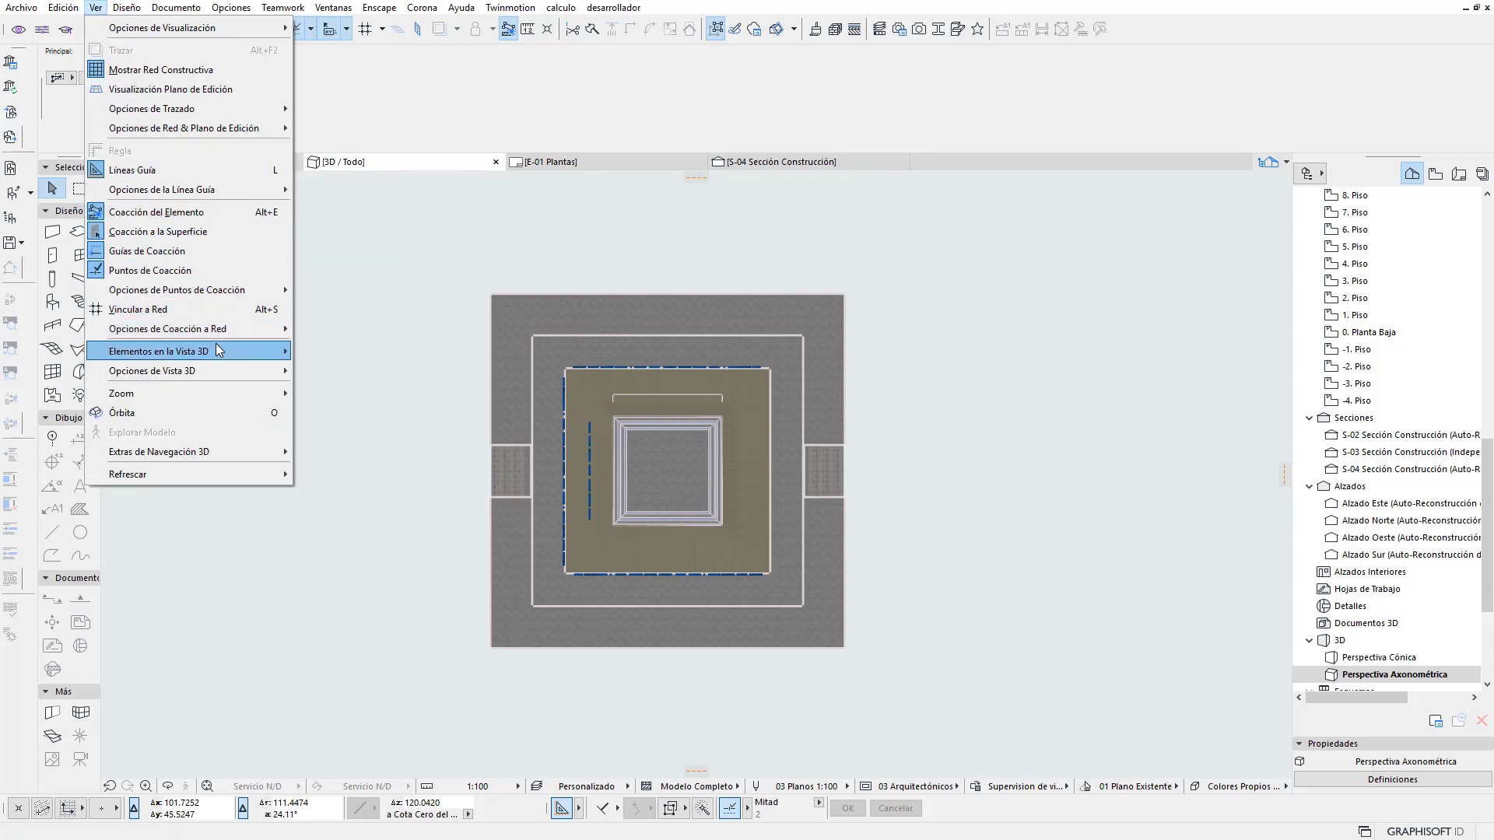
mouse_move(187, 351)
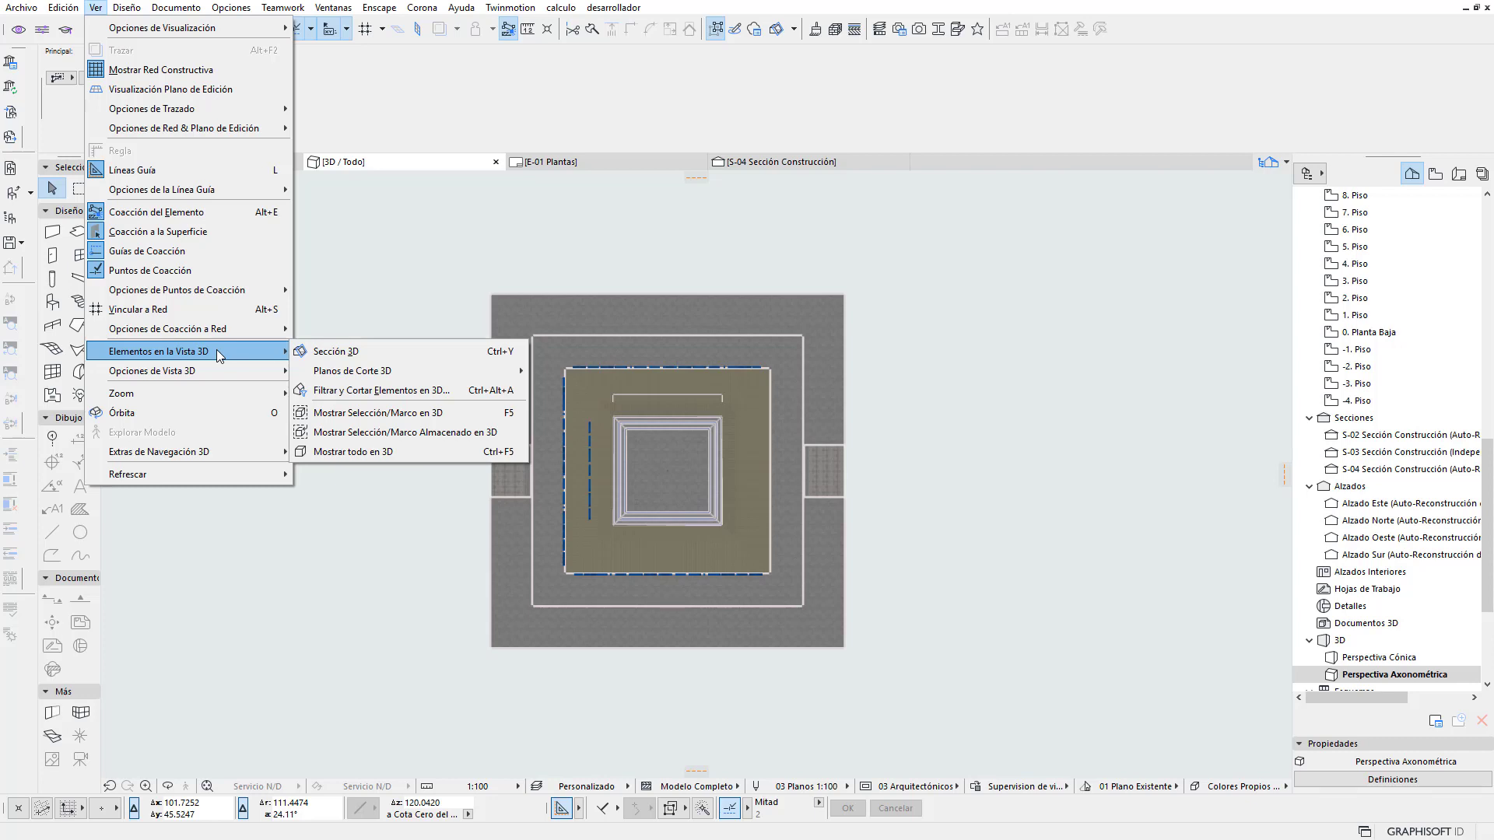
Set Filtrar y Cortar to Limitado, De 0. Planta Baja Para 1. Piso, with Recortar al rango del Piso
left_click(379, 395)
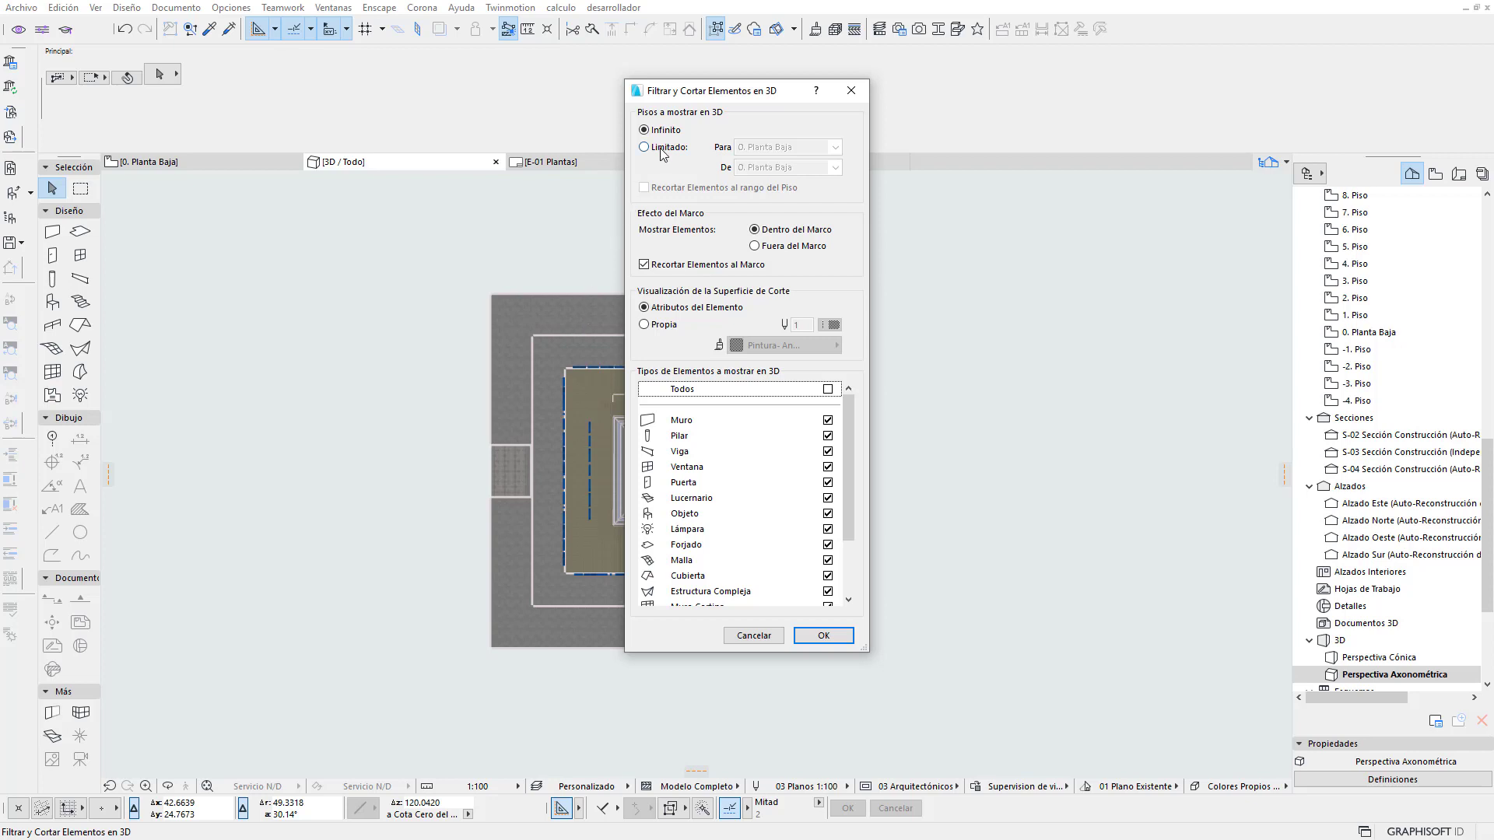
left_click(645, 147)
left_click(833, 147)
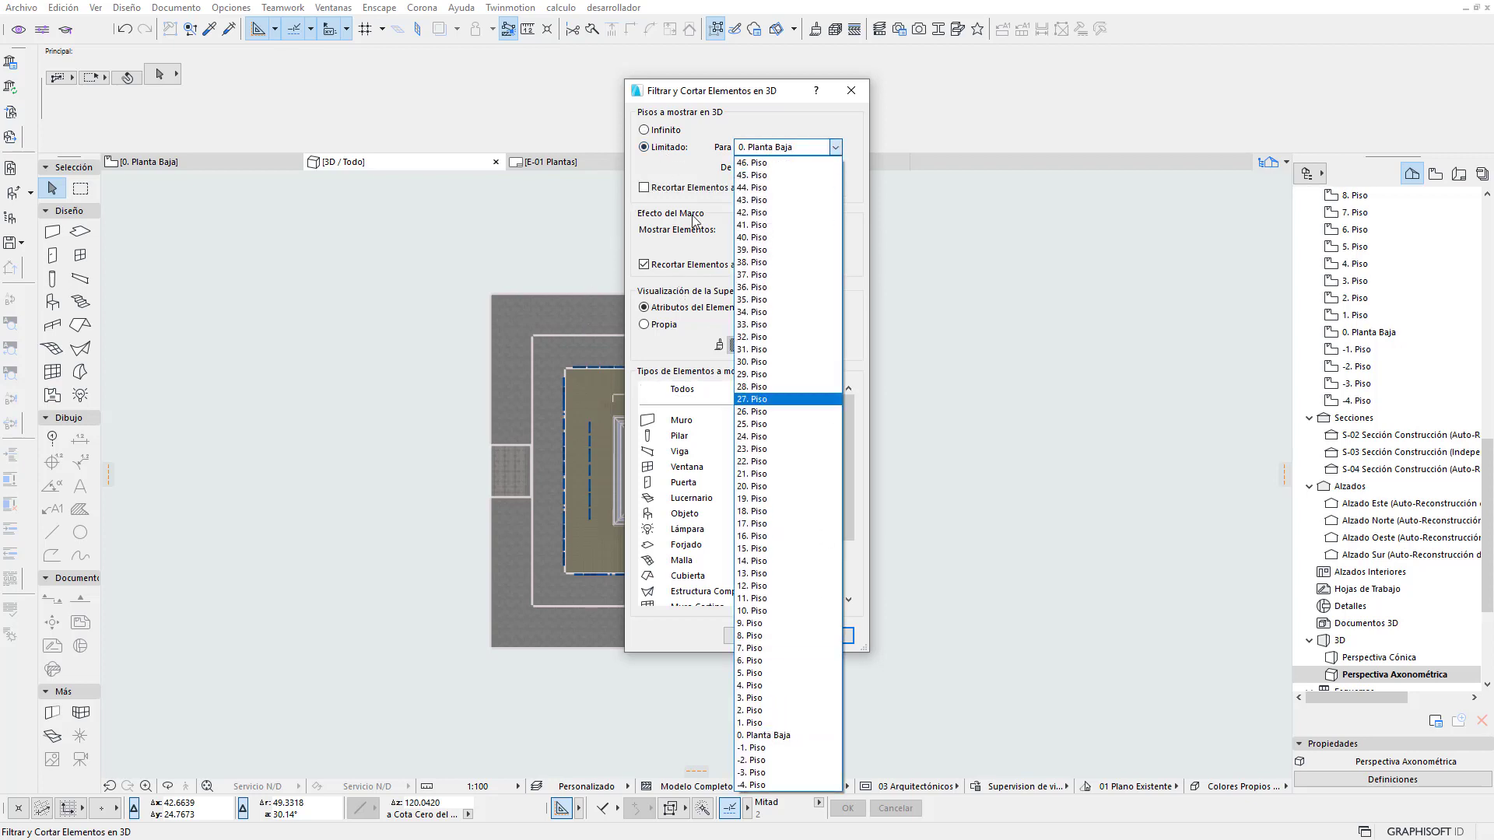
left_click(702, 170)
left_click(765, 168)
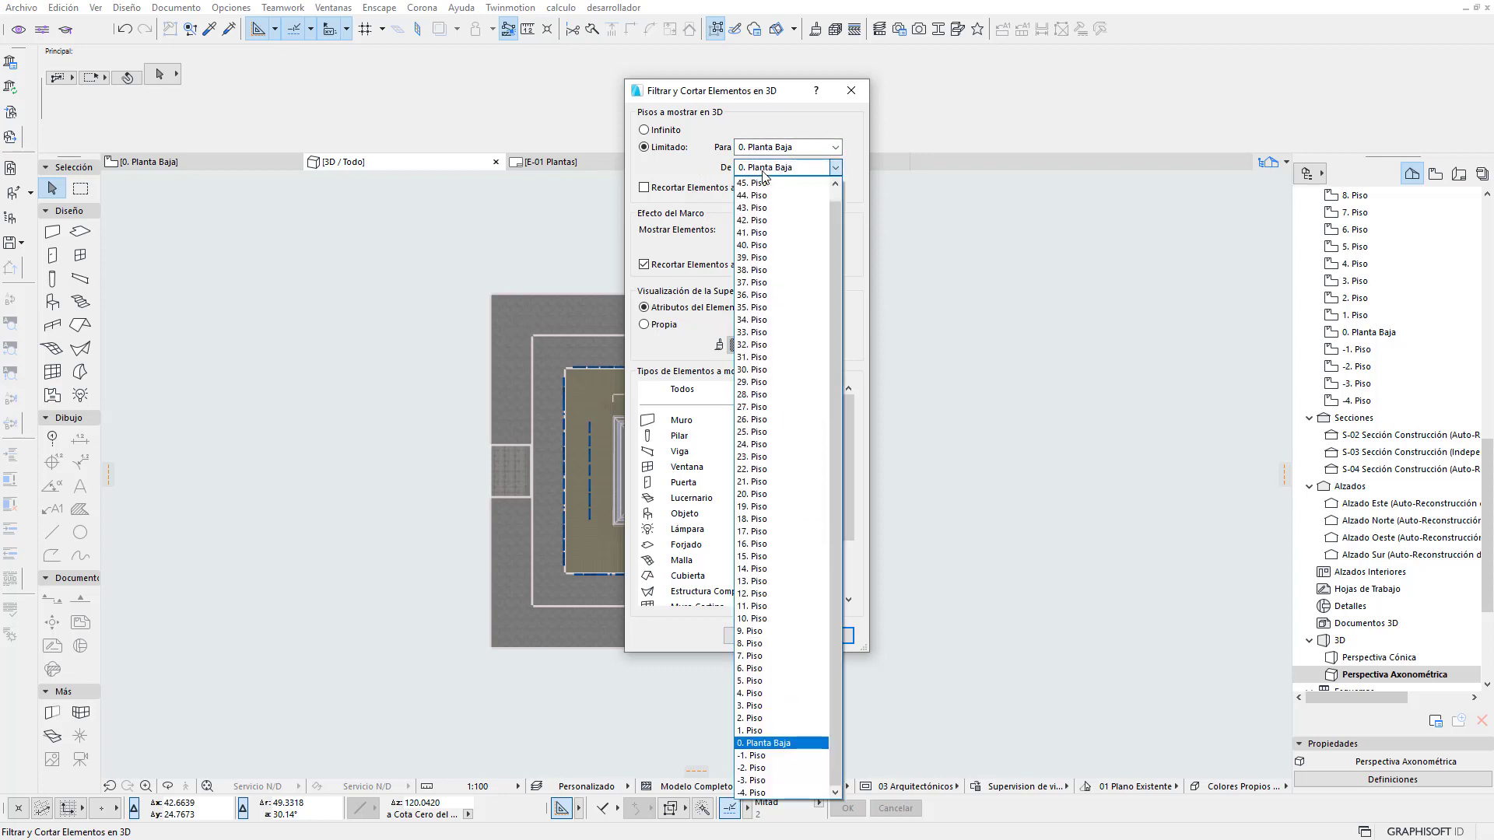
left_click(792, 148)
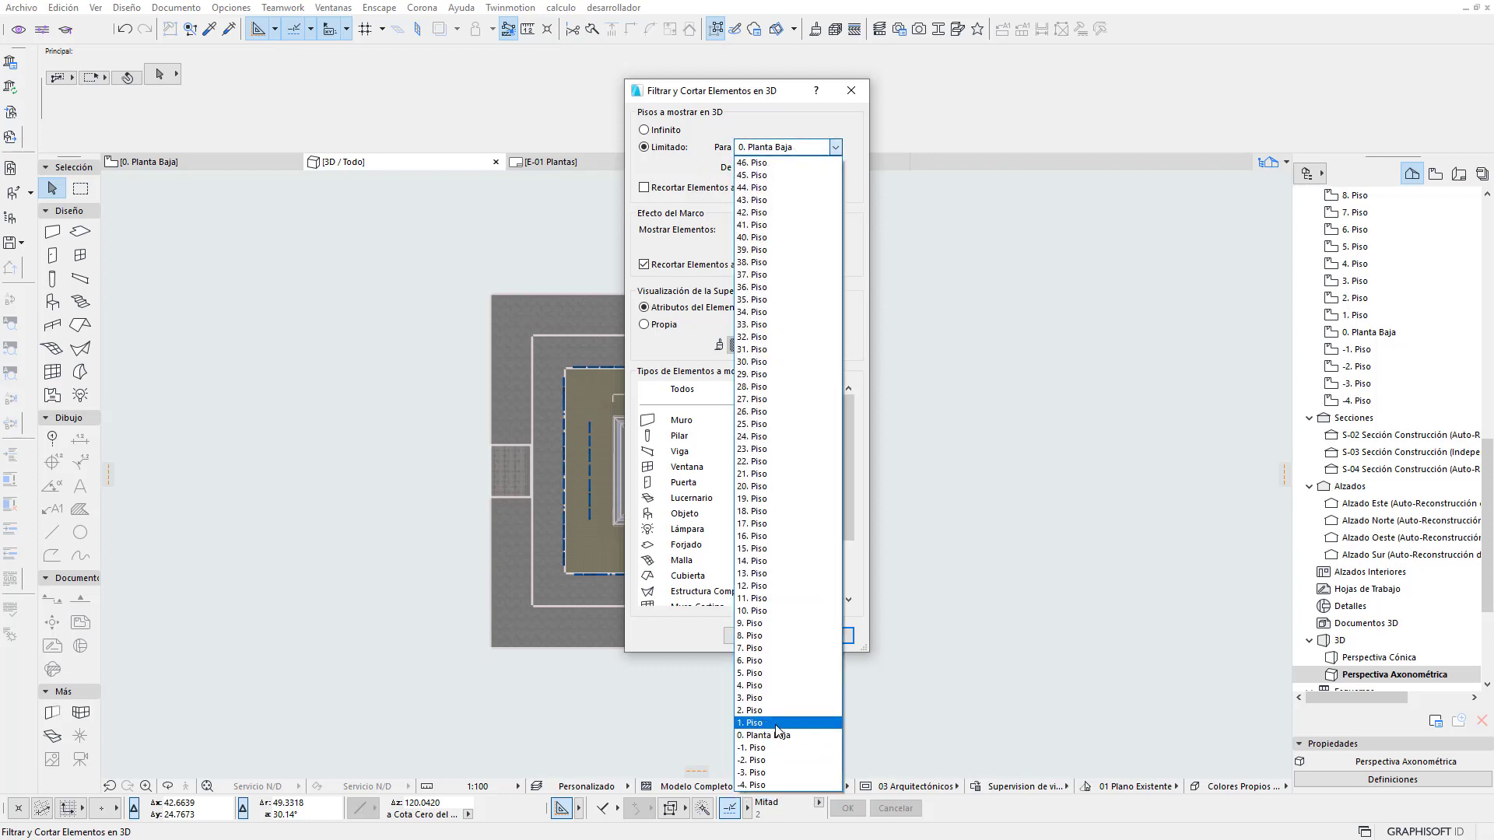
left_click(776, 723)
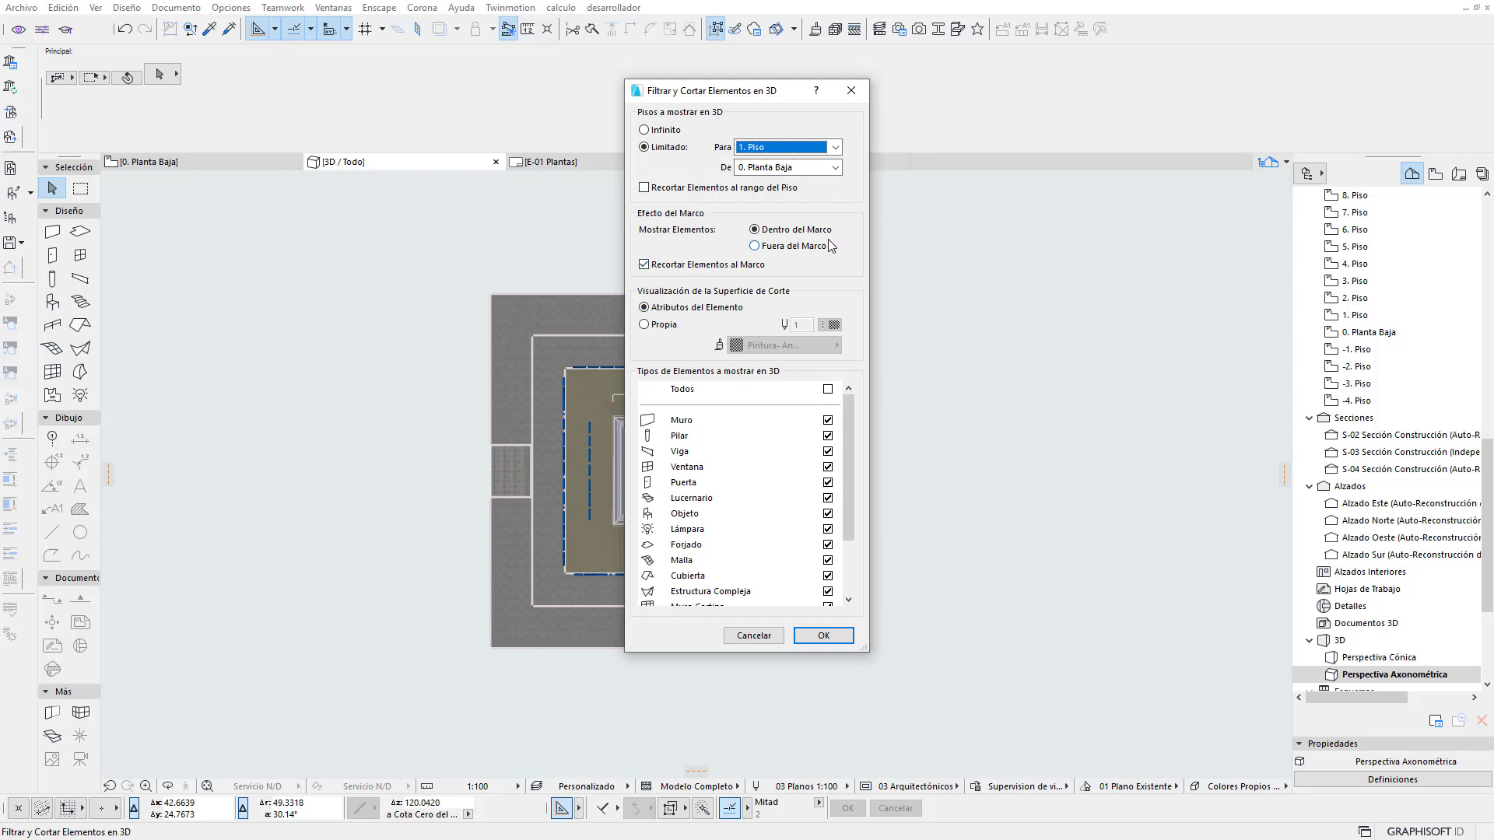
left_click(679, 192)
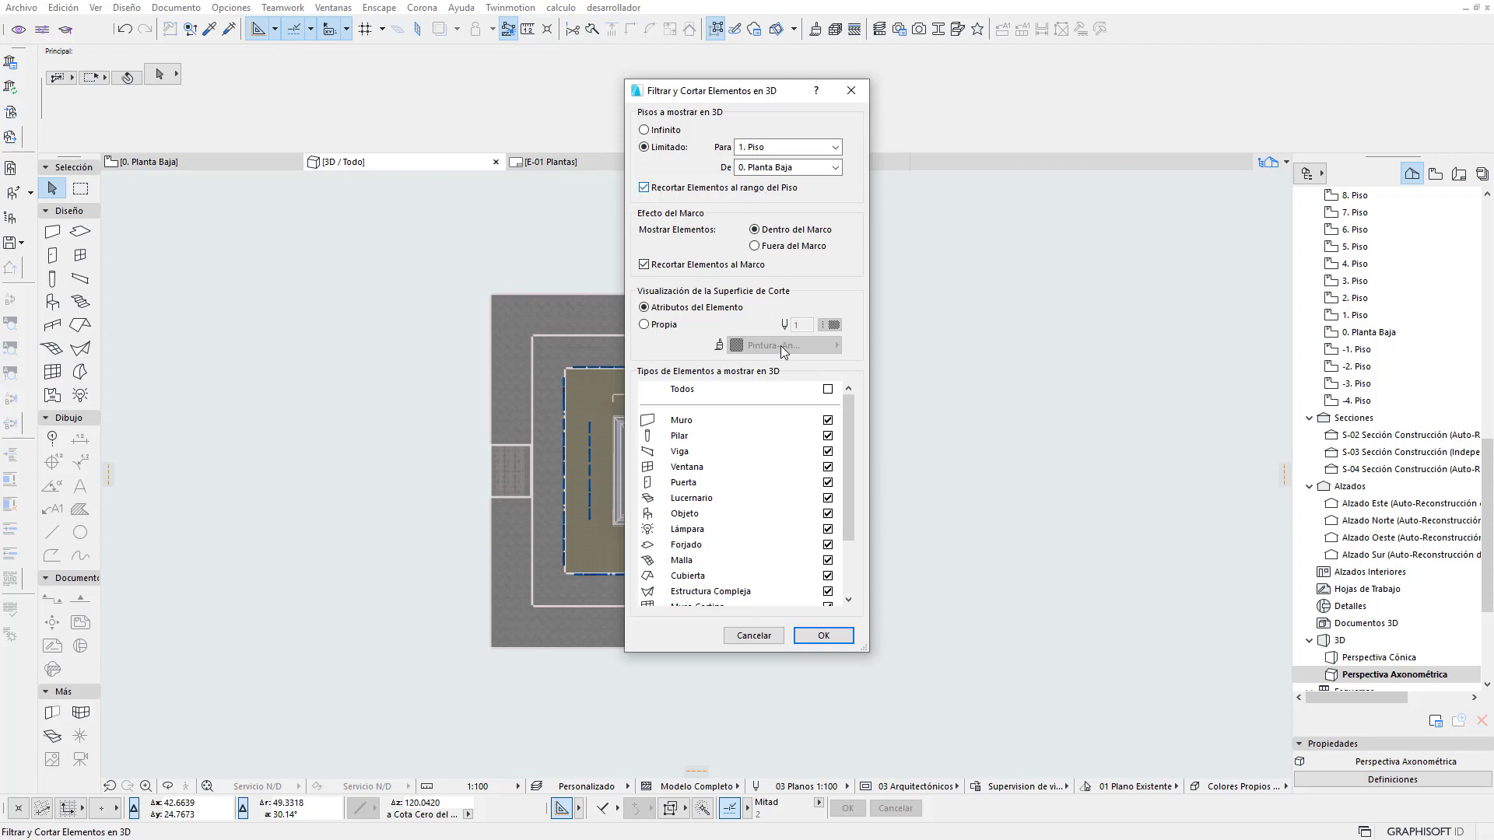
mouse_move(852, 487)
left_mouse_down()
mouse_move(862, 588)
mouse_move(853, 515)
mouse_move(842, 623)
left_mouse_up()
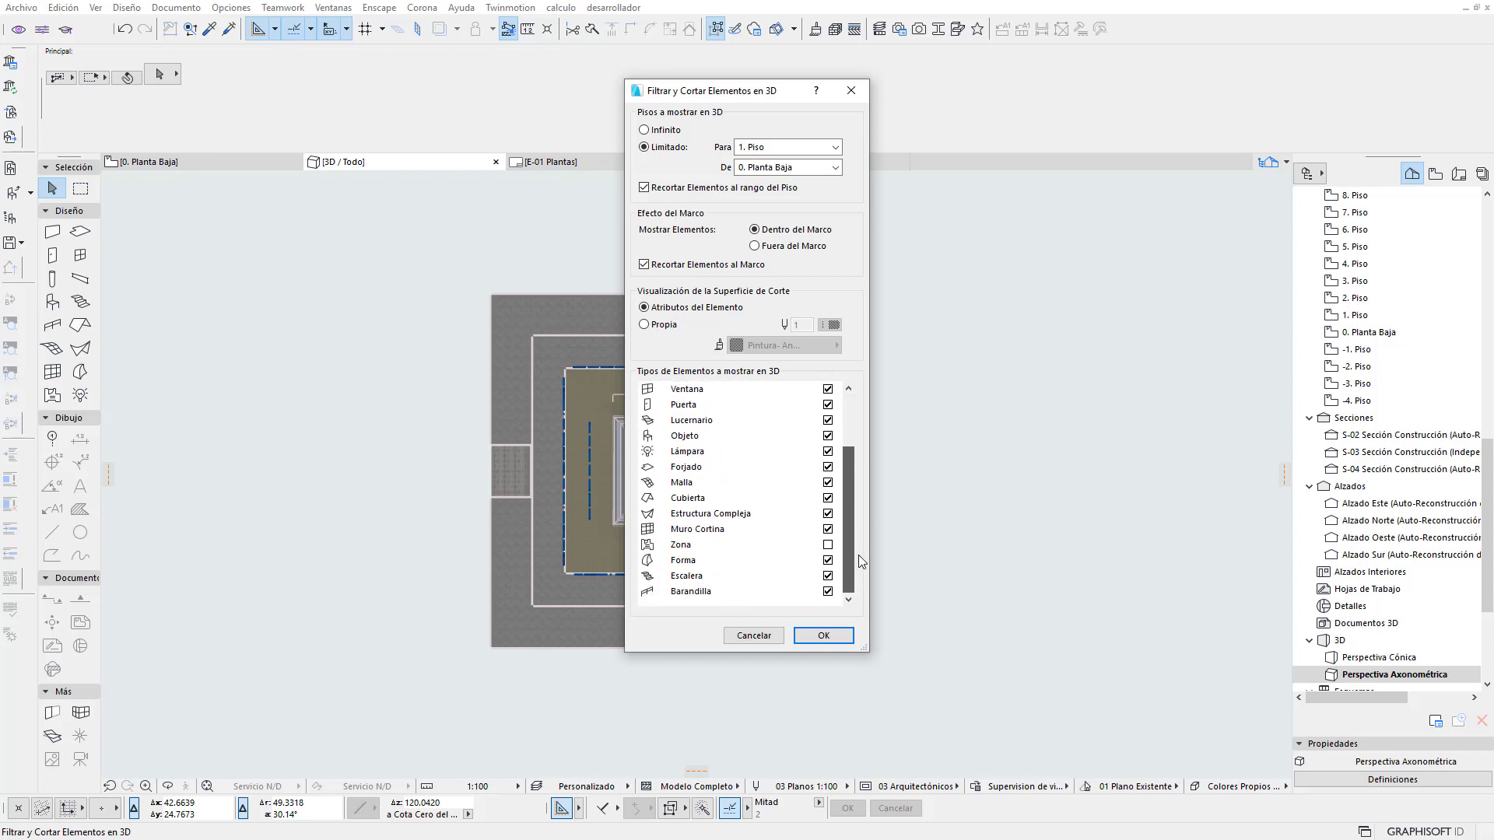
left_click(824, 635)
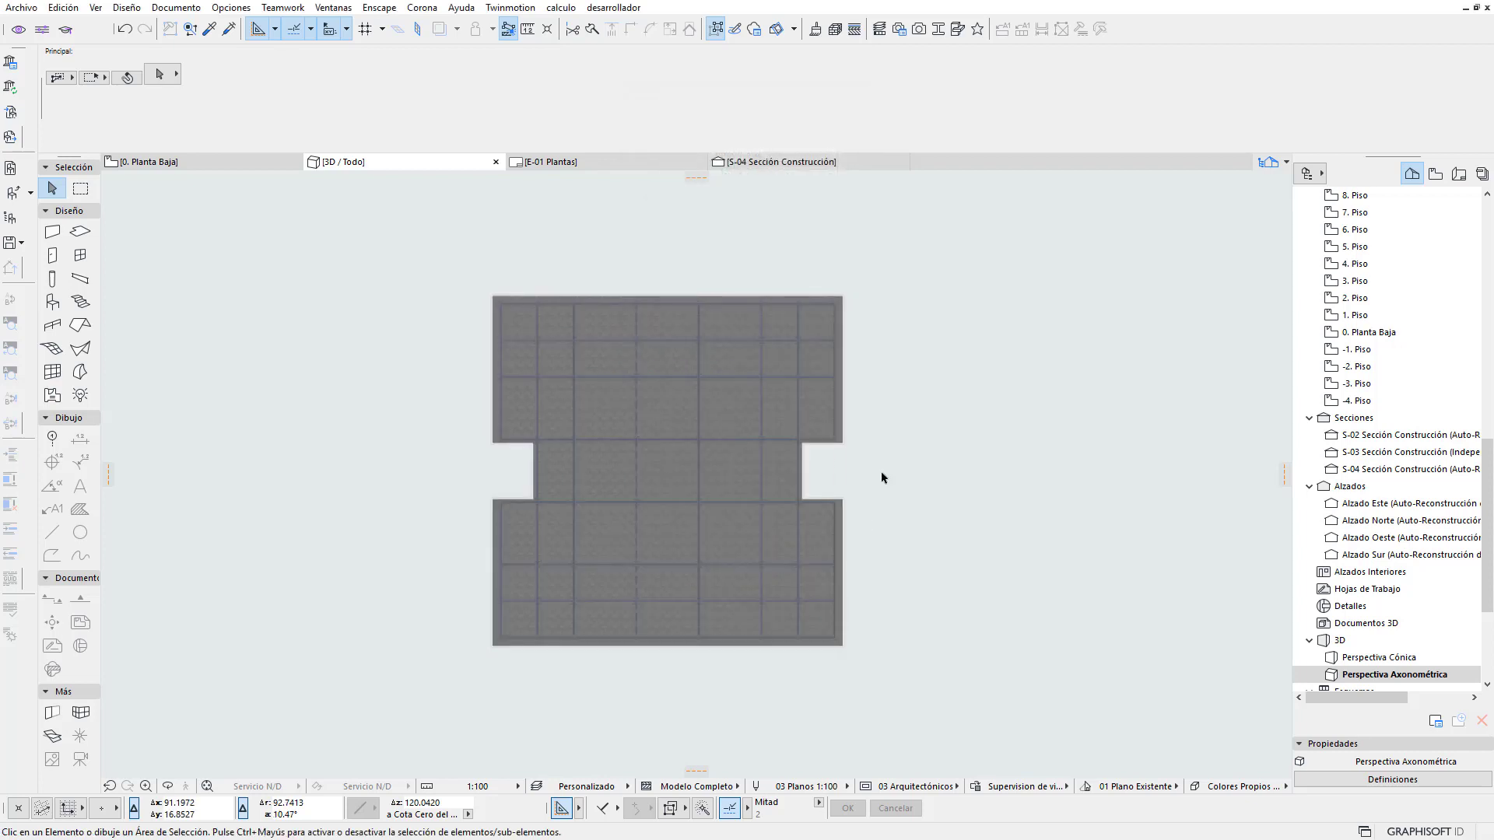
scroll(643, 397, "up", 1)
scroll(627, 346, "up", 3)
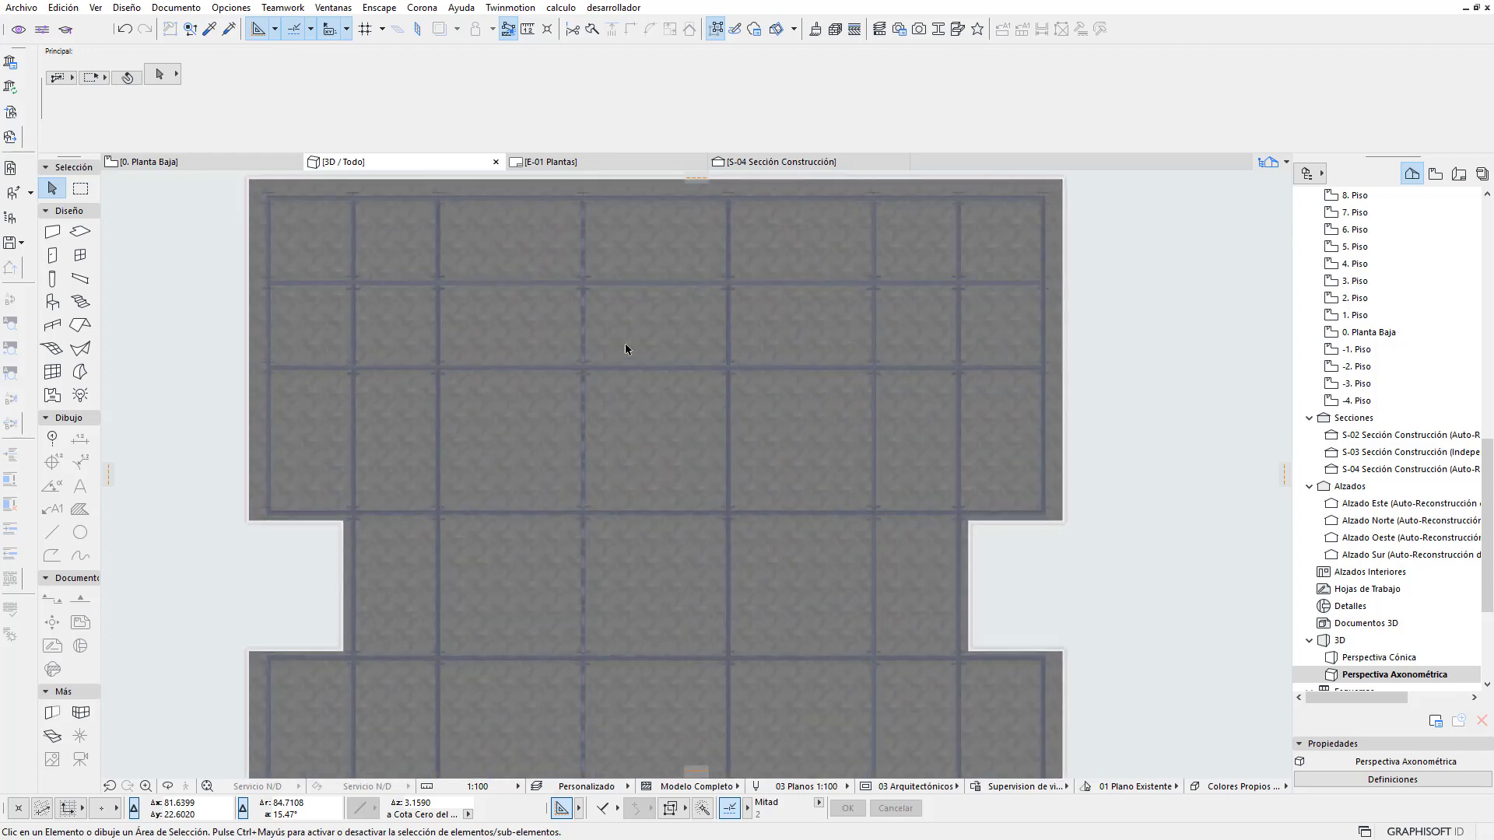
scroll(627, 351, "up", 2)
scroll(627, 351, "down", 3)
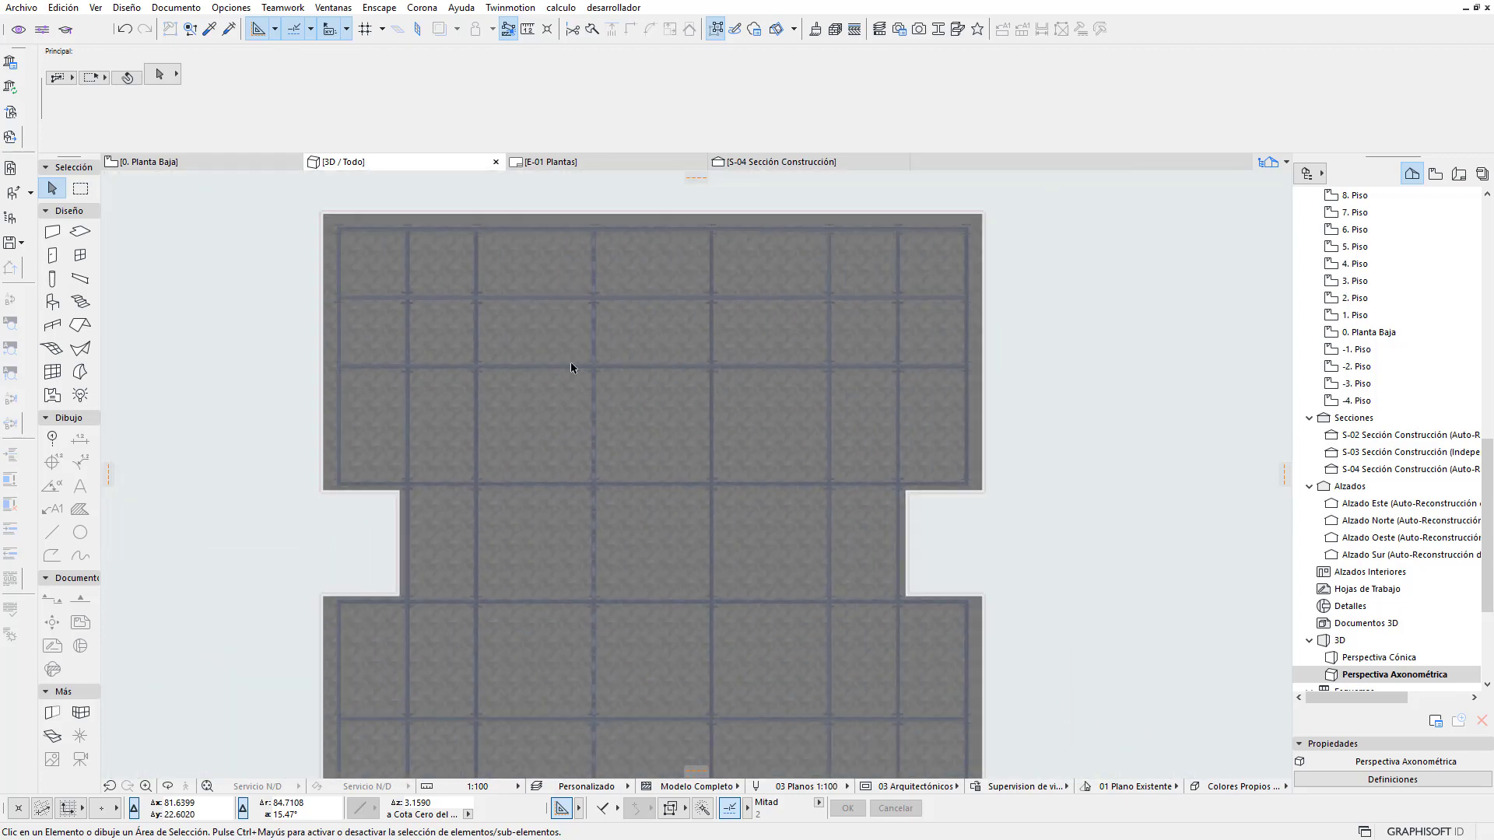
left_click(433, 378)
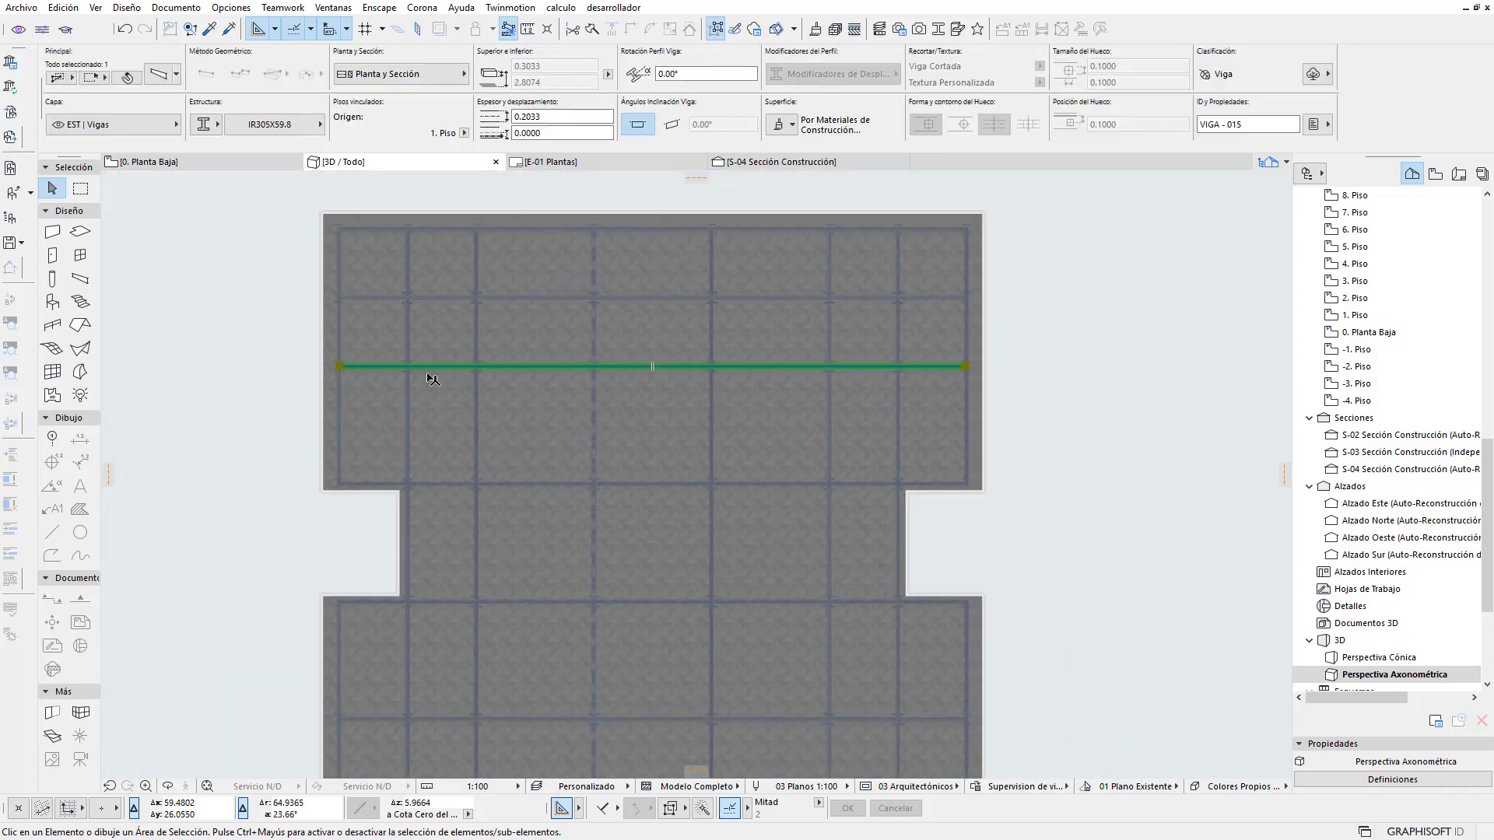
left_click(253, 430)
mouse_move(280, 464)
middle_mouse_down()
mouse_move(476, 313)
mouse_move(610, 441)
mouse_move(595, 508)
middle_mouse_up()
scroll(595, 507, "down", 1)
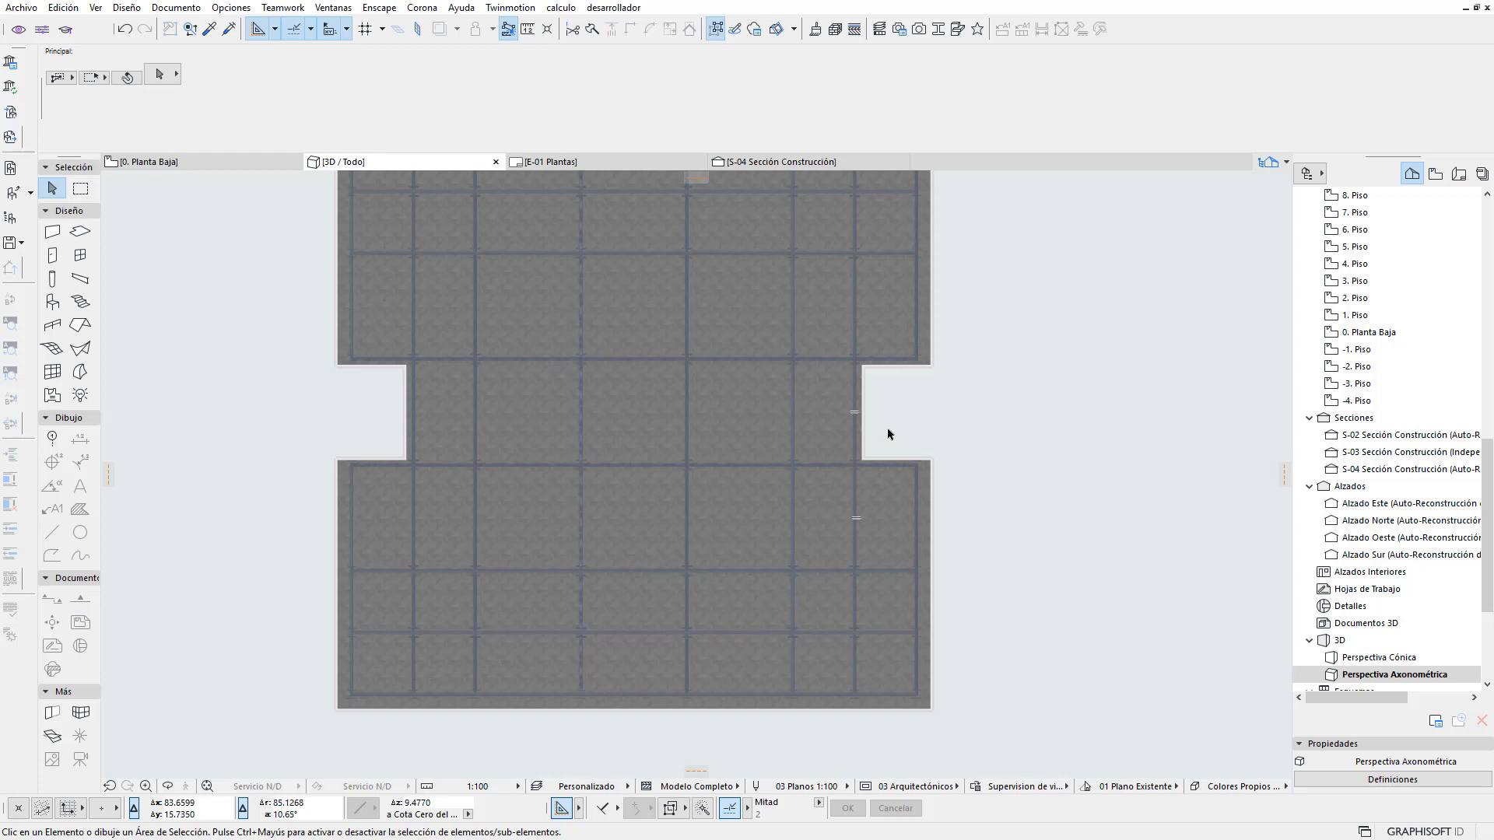
left_click(830, 470)
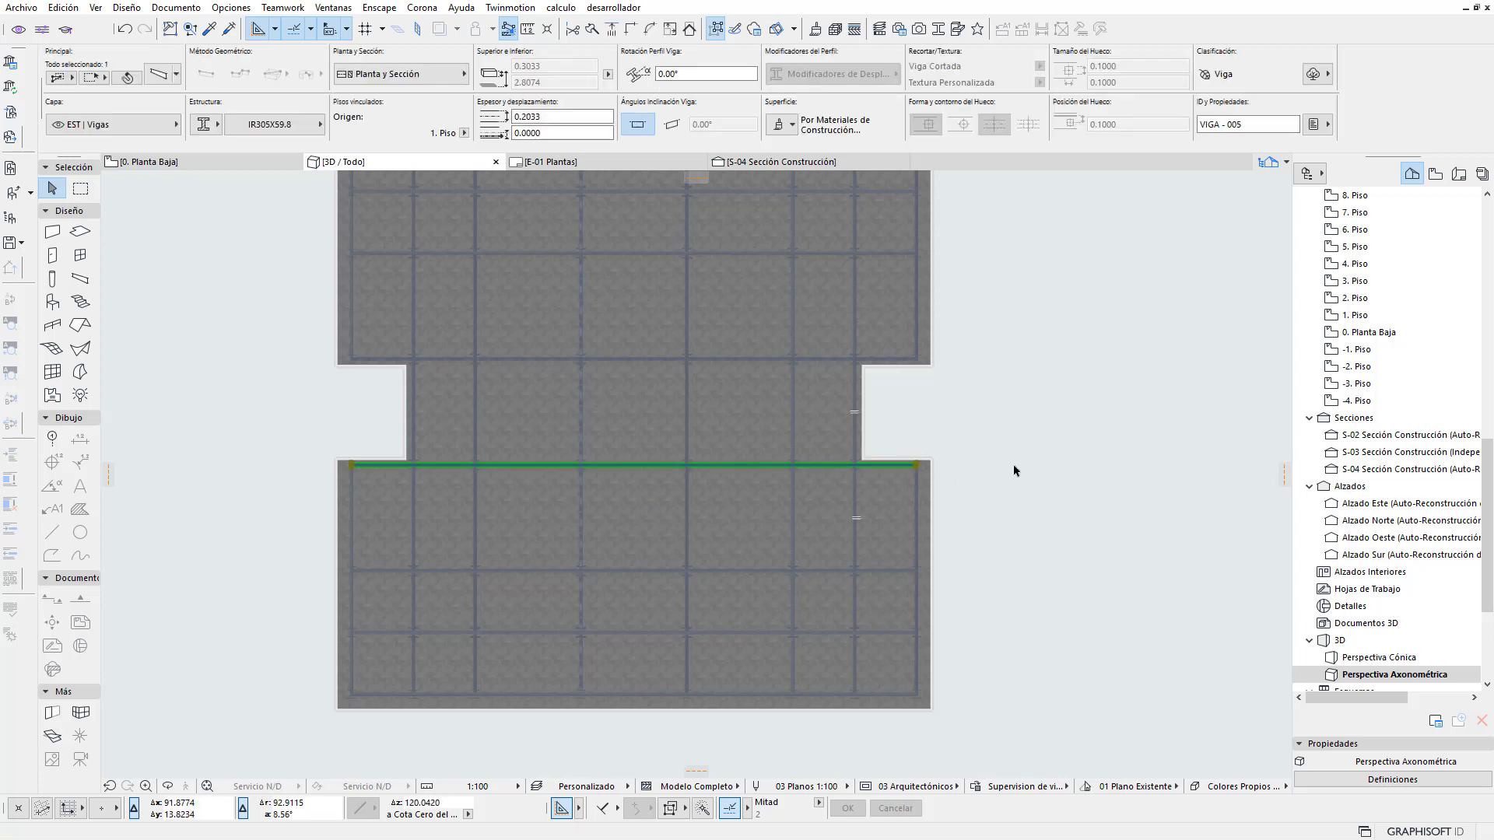
left_click(990, 476)
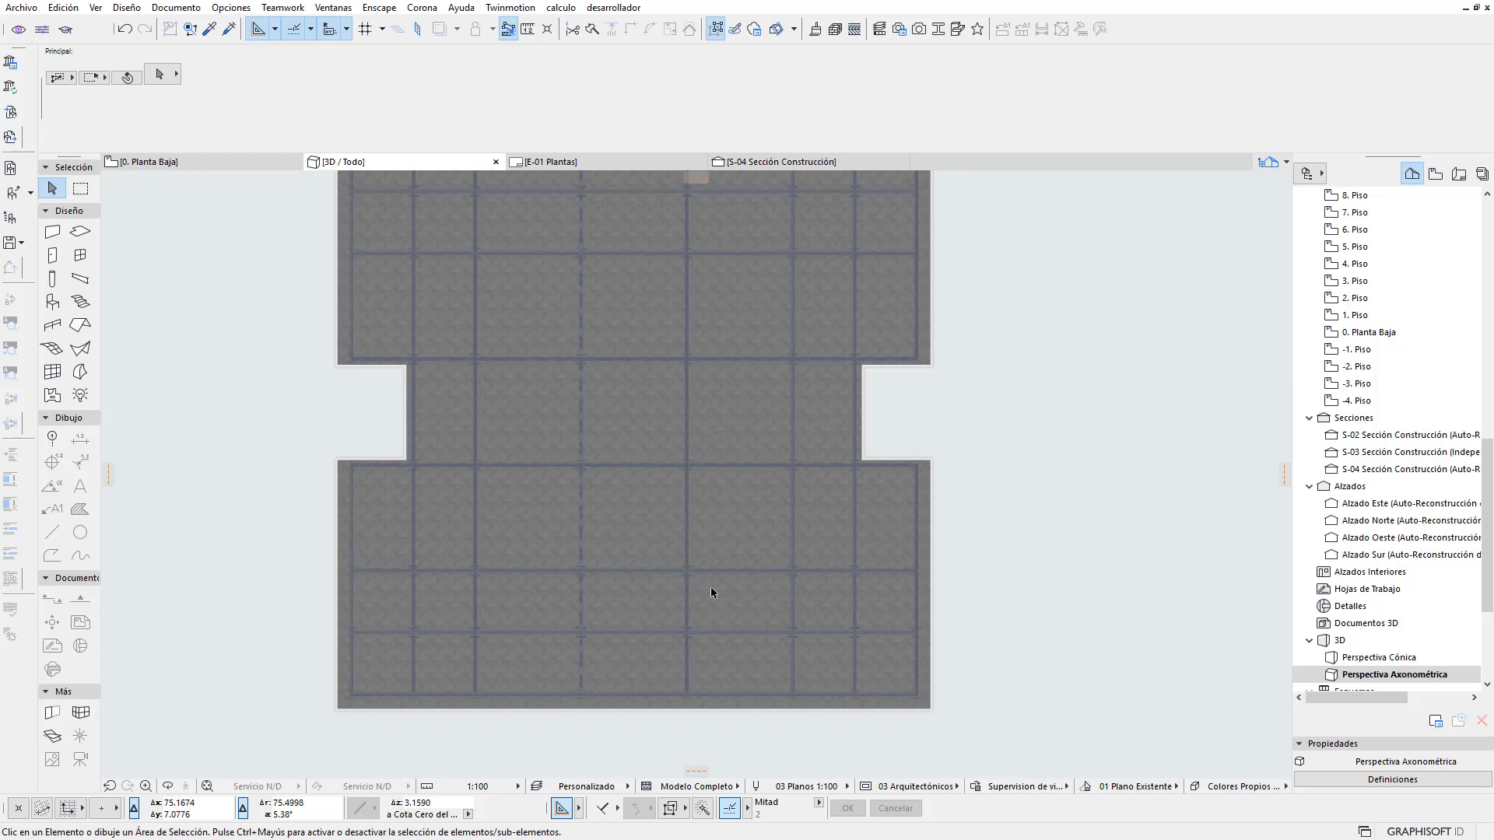
left_click(168, 786)
Orbit to a high axonometric view and limit 3D filtering to the 0. Planta Baja story only
mouse_move(433, 653)
left_mouse_down()
mouse_move(615, 383)
mouse_move(657, 431)
mouse_move(806, 419)
mouse_move(736, 593)
left_mouse_up()
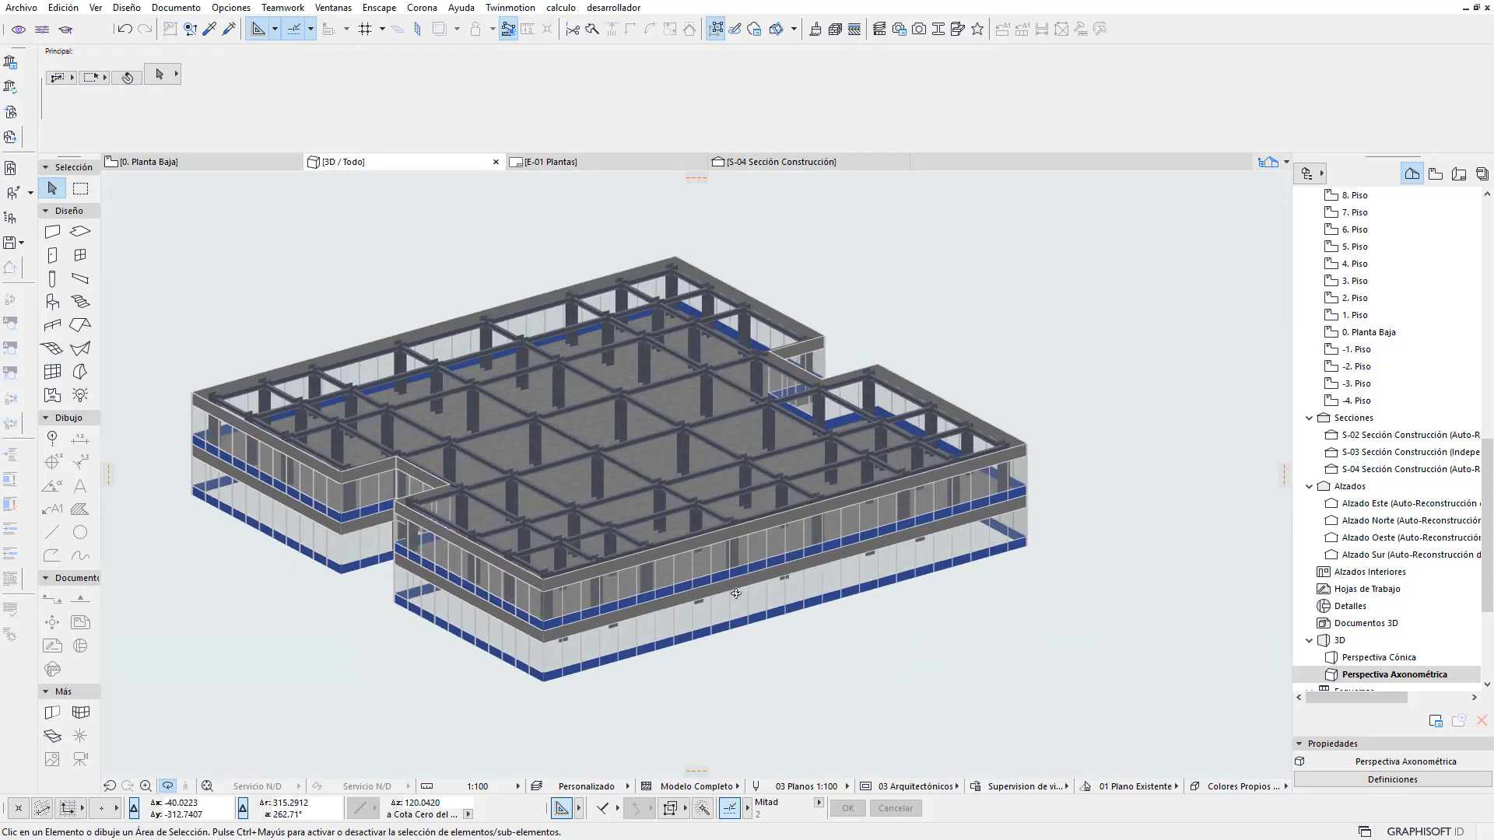
left_click_drag(735, 594, 722, 369)
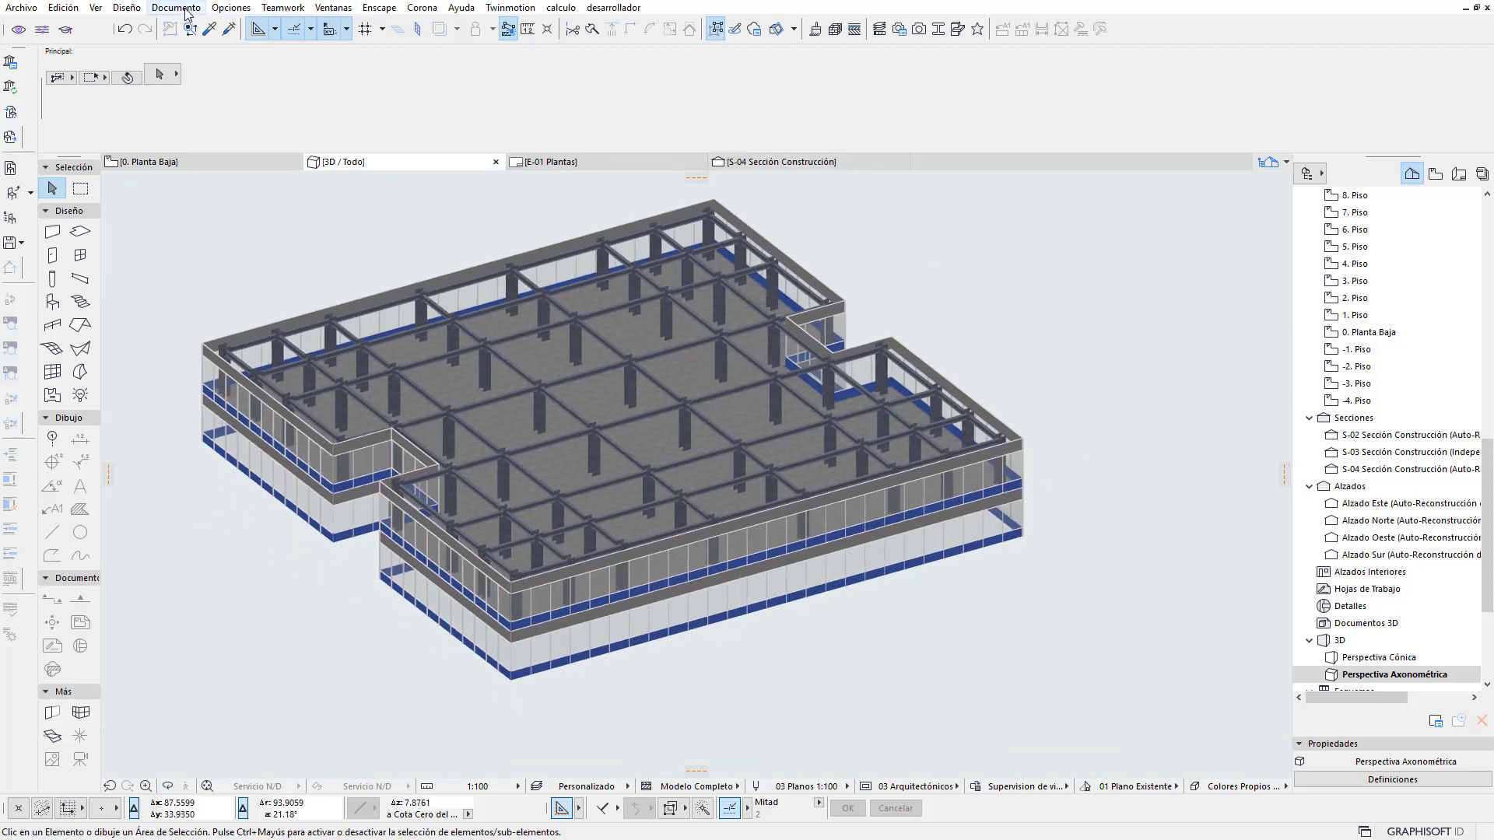
left_click(95, 7)
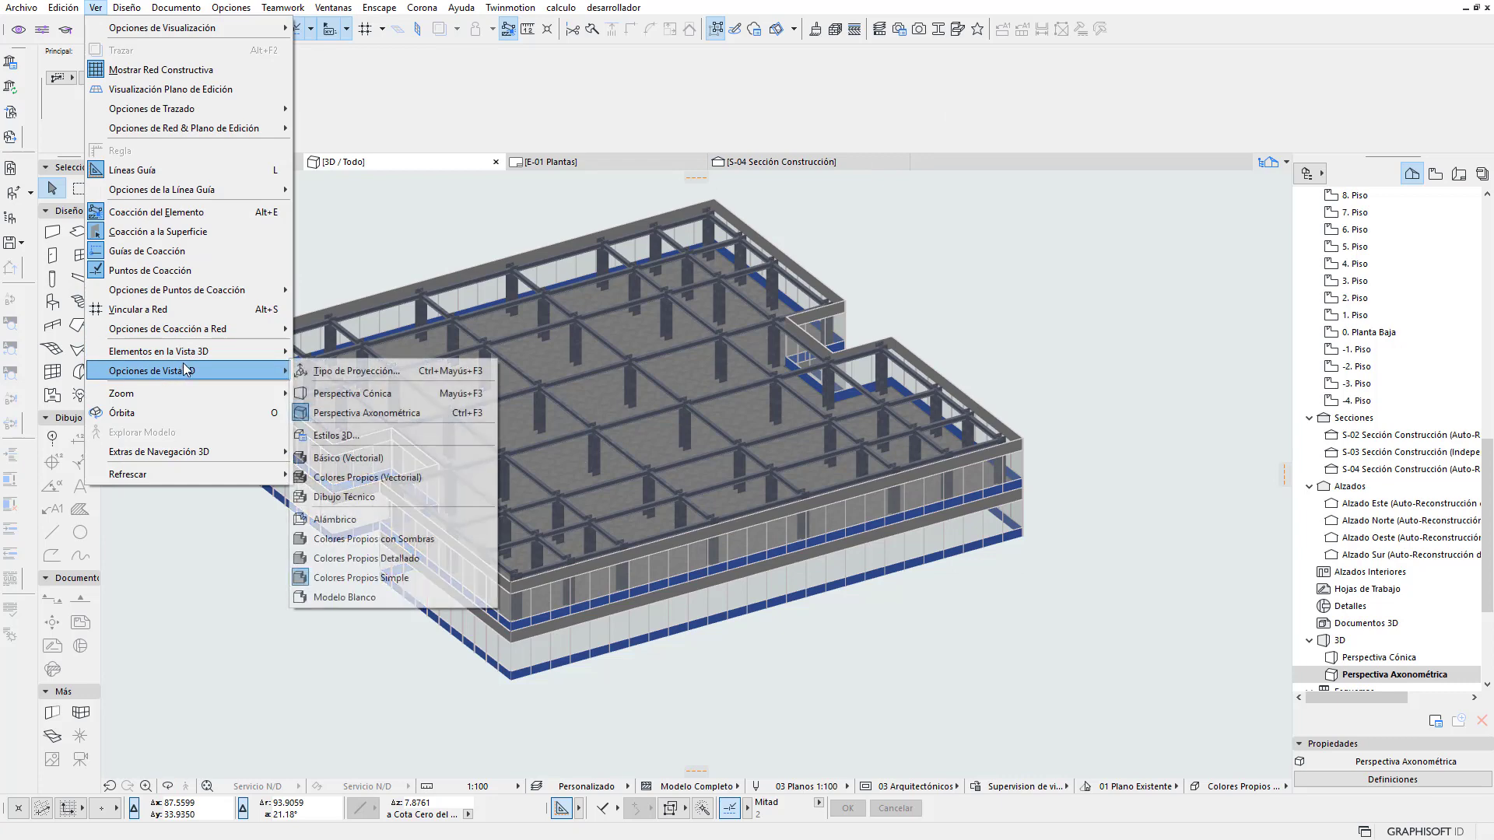
mouse_move(159, 351)
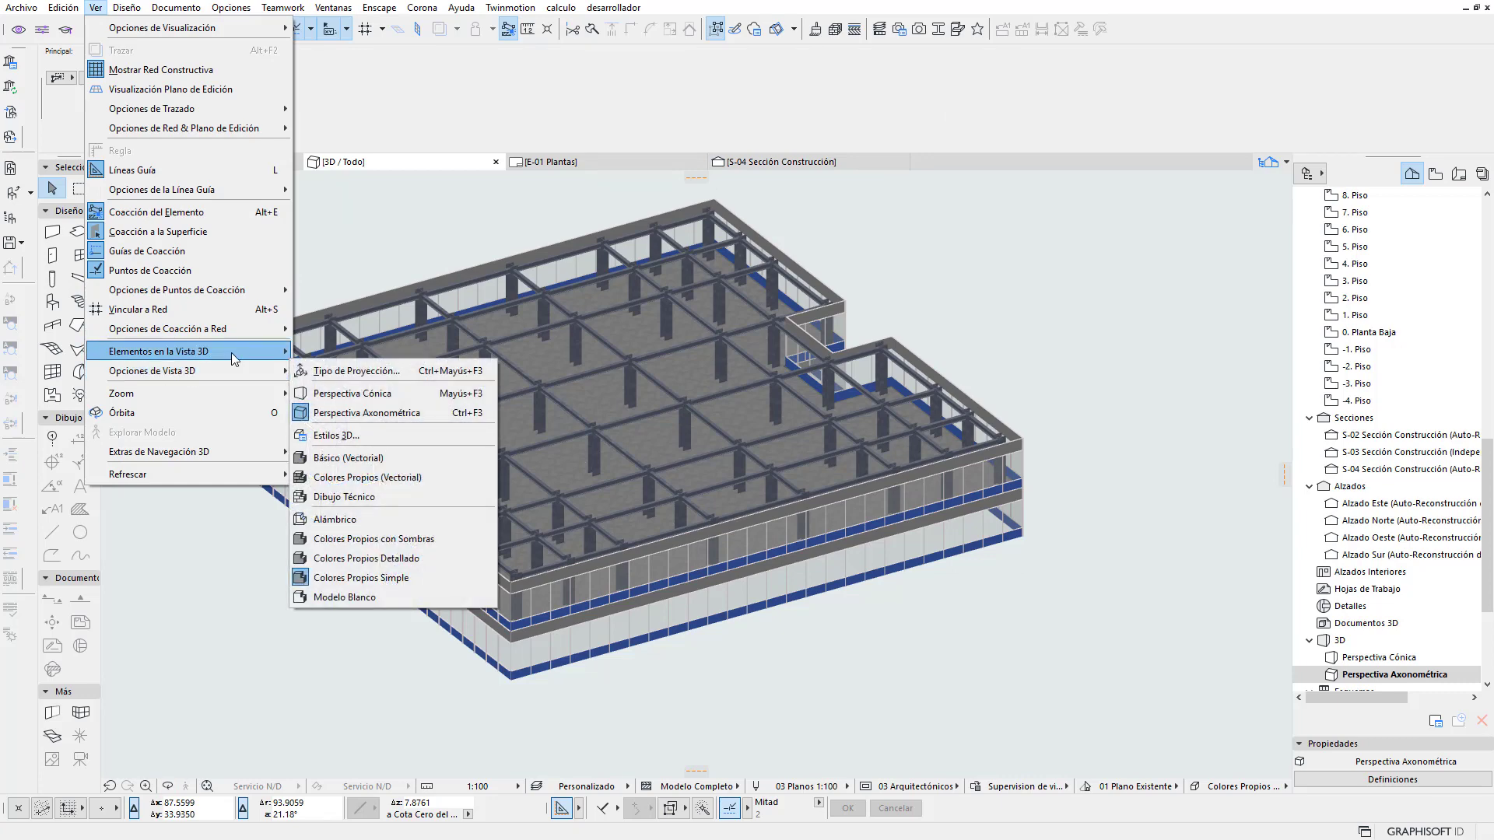
left_click(381, 389)
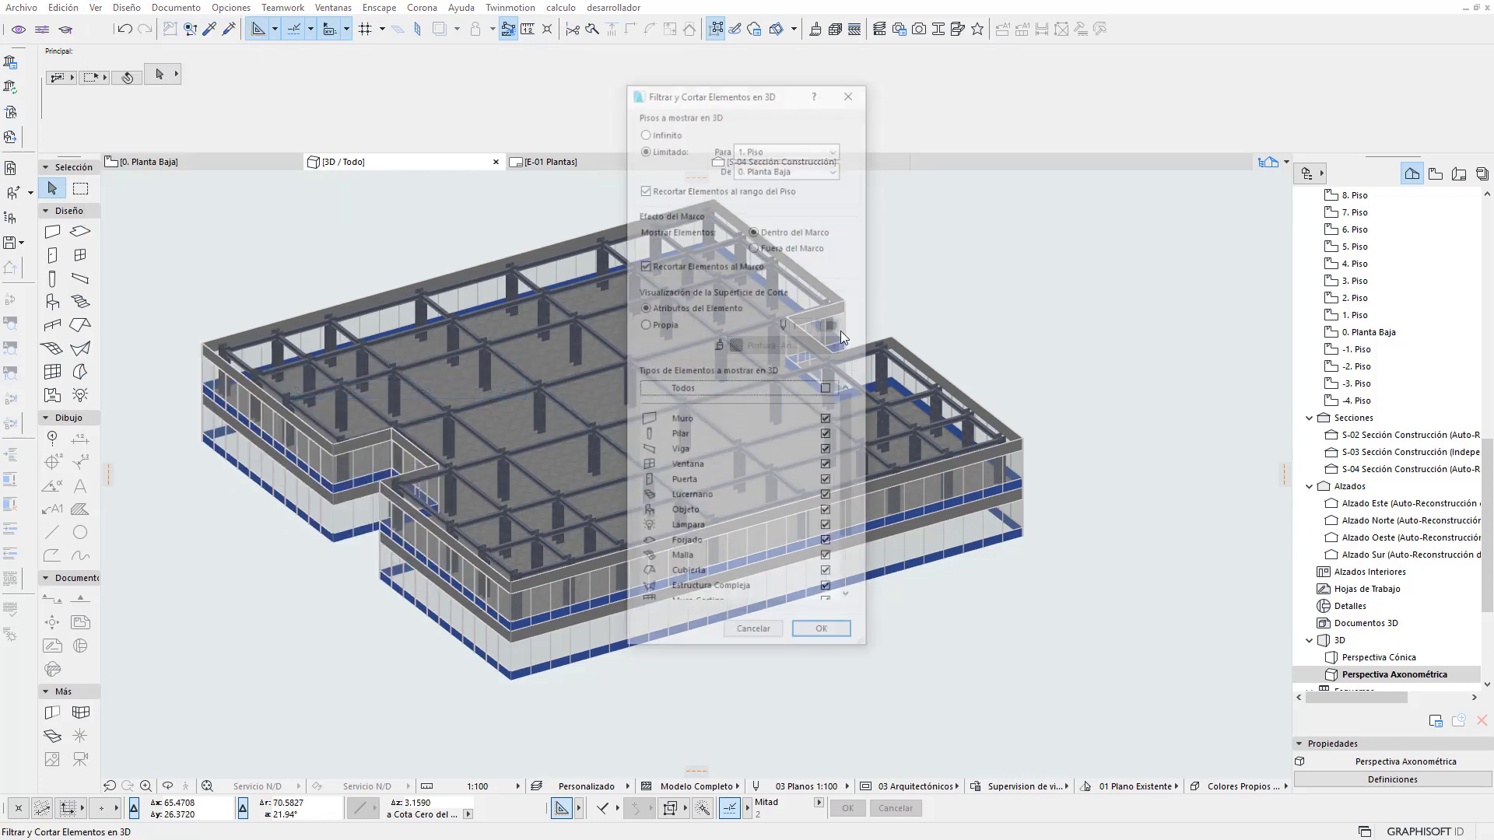
left_click(834, 148)
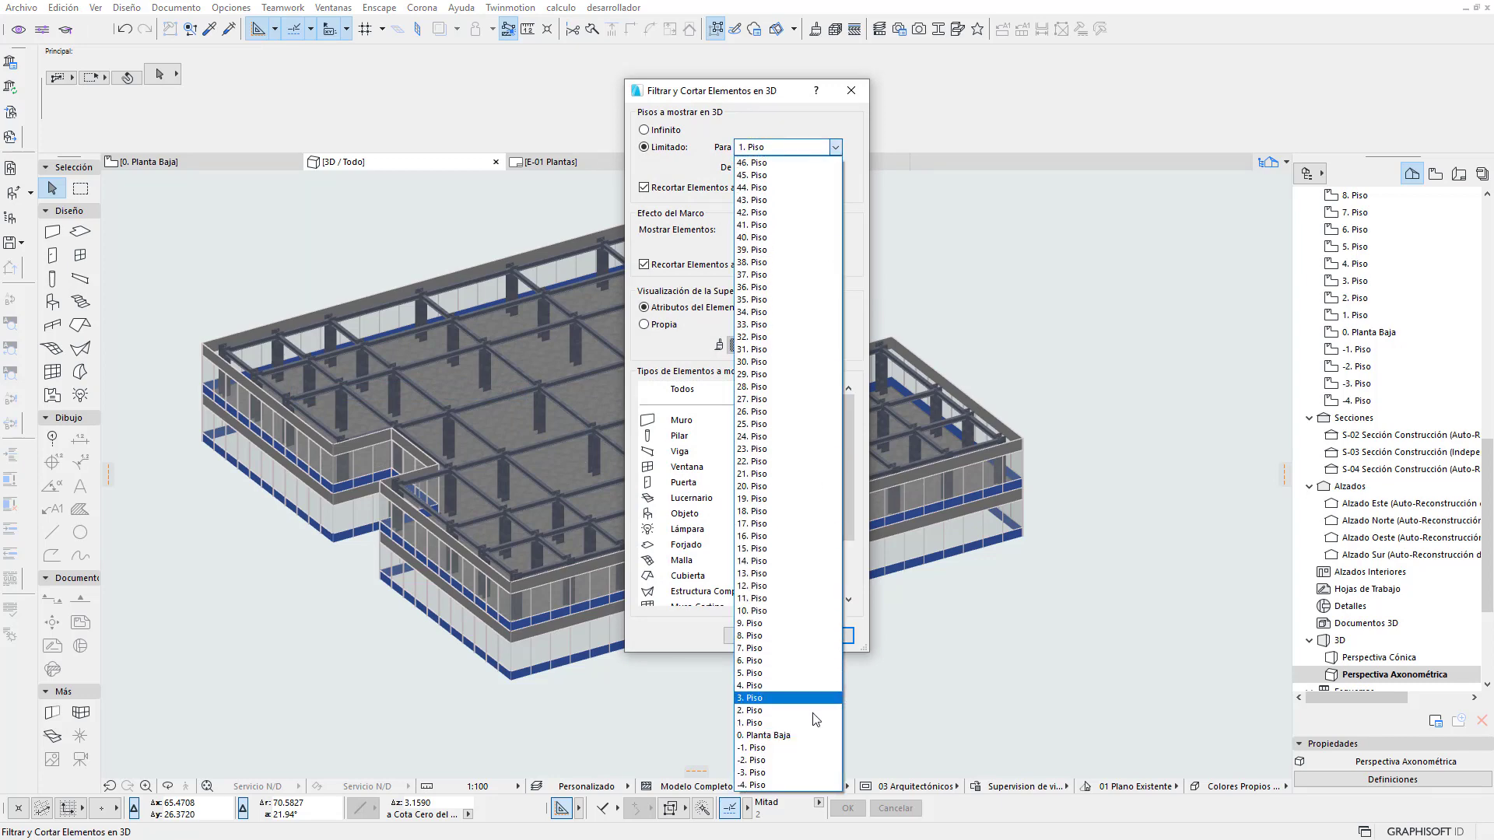
left_click(783, 736)
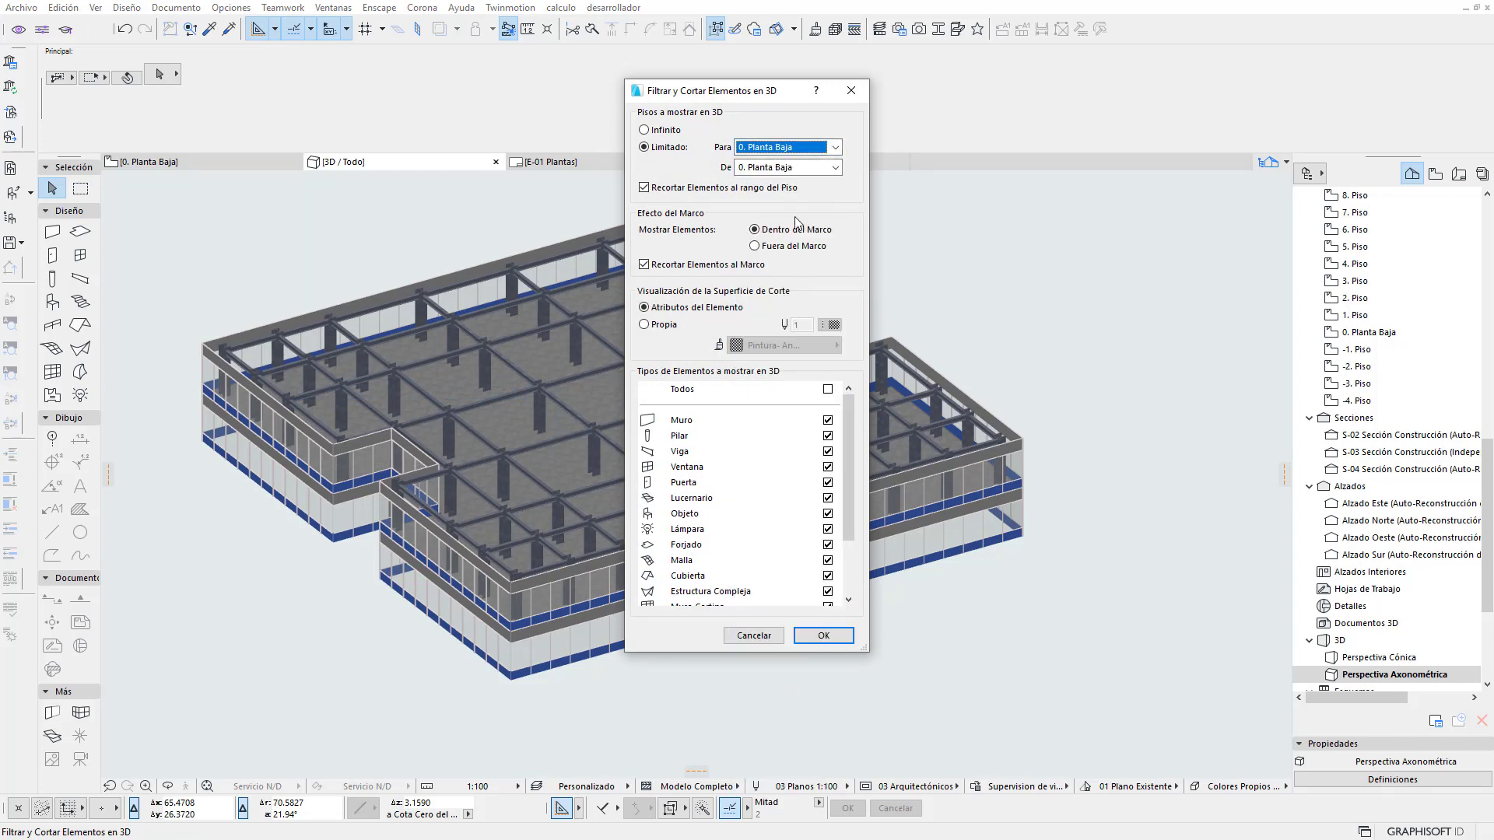
left_click(823, 635)
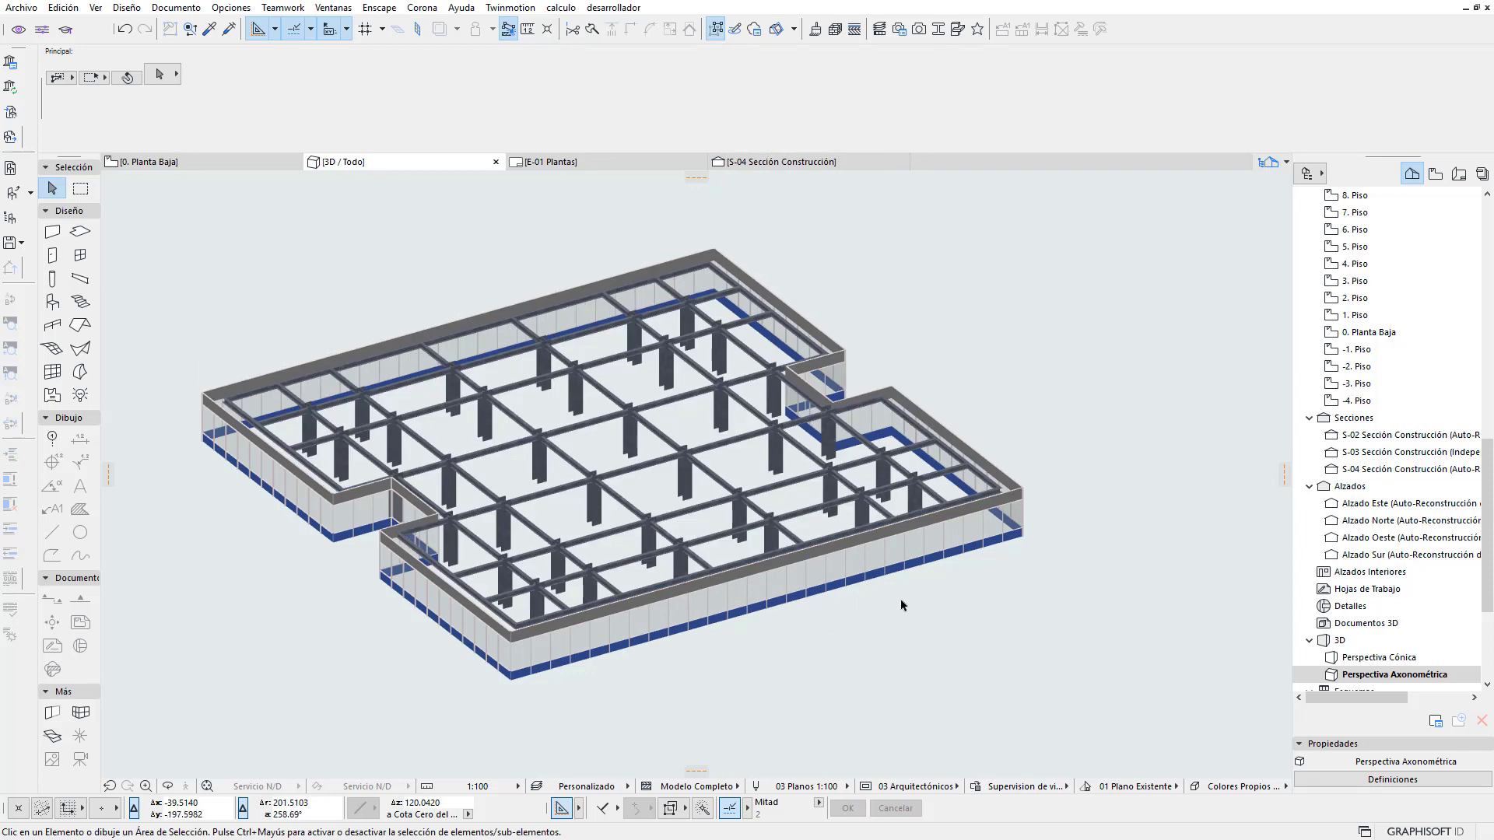
Orbit and zoom into the ground-floor beam grid, then select one long beam
middle_click_drag(901, 599, 842, 627, "shift")
scroll(700, 599, "up", 1)
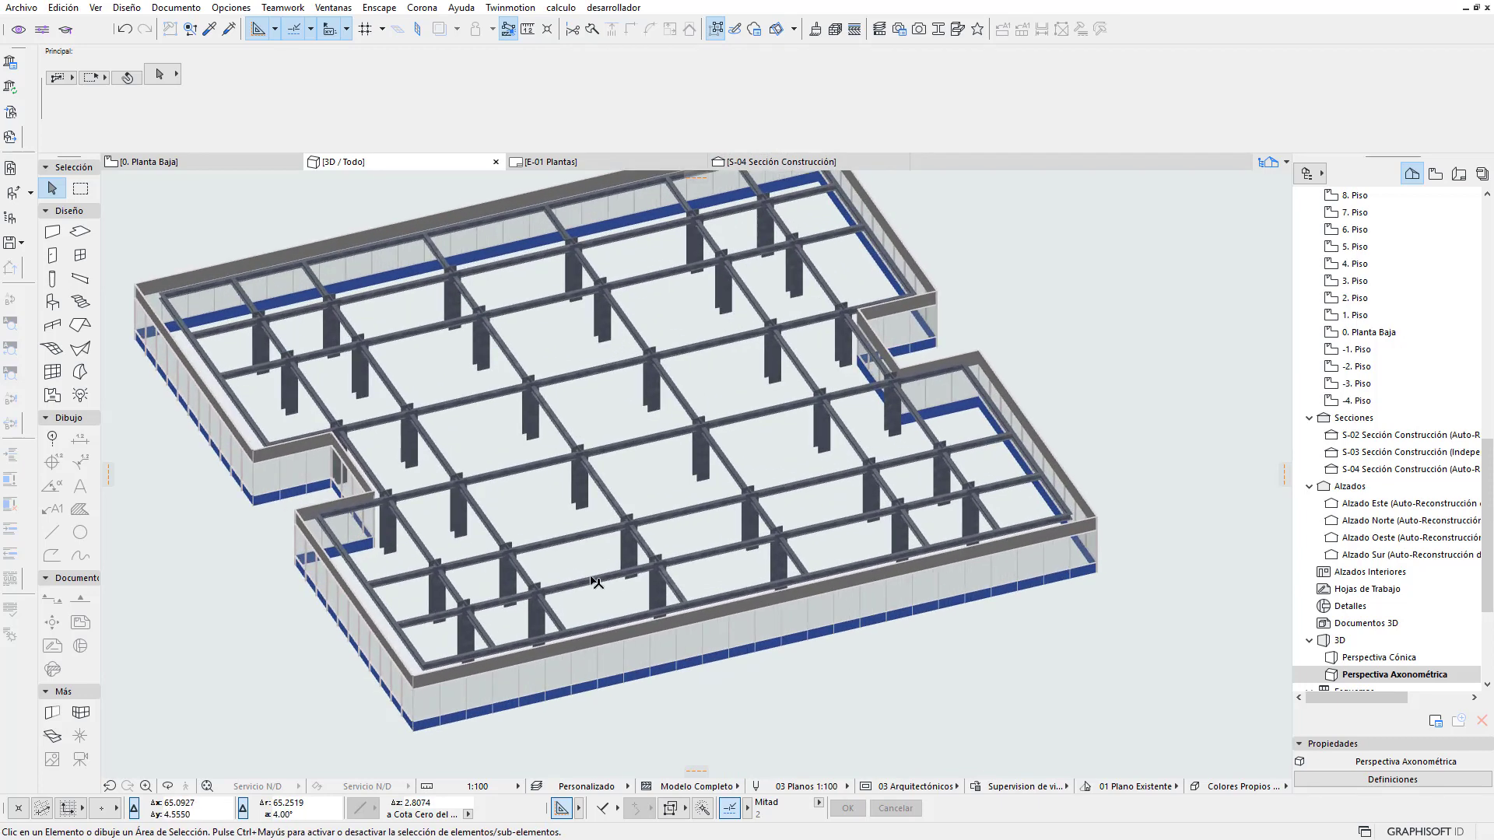
scroll(591, 571, "up", 3)
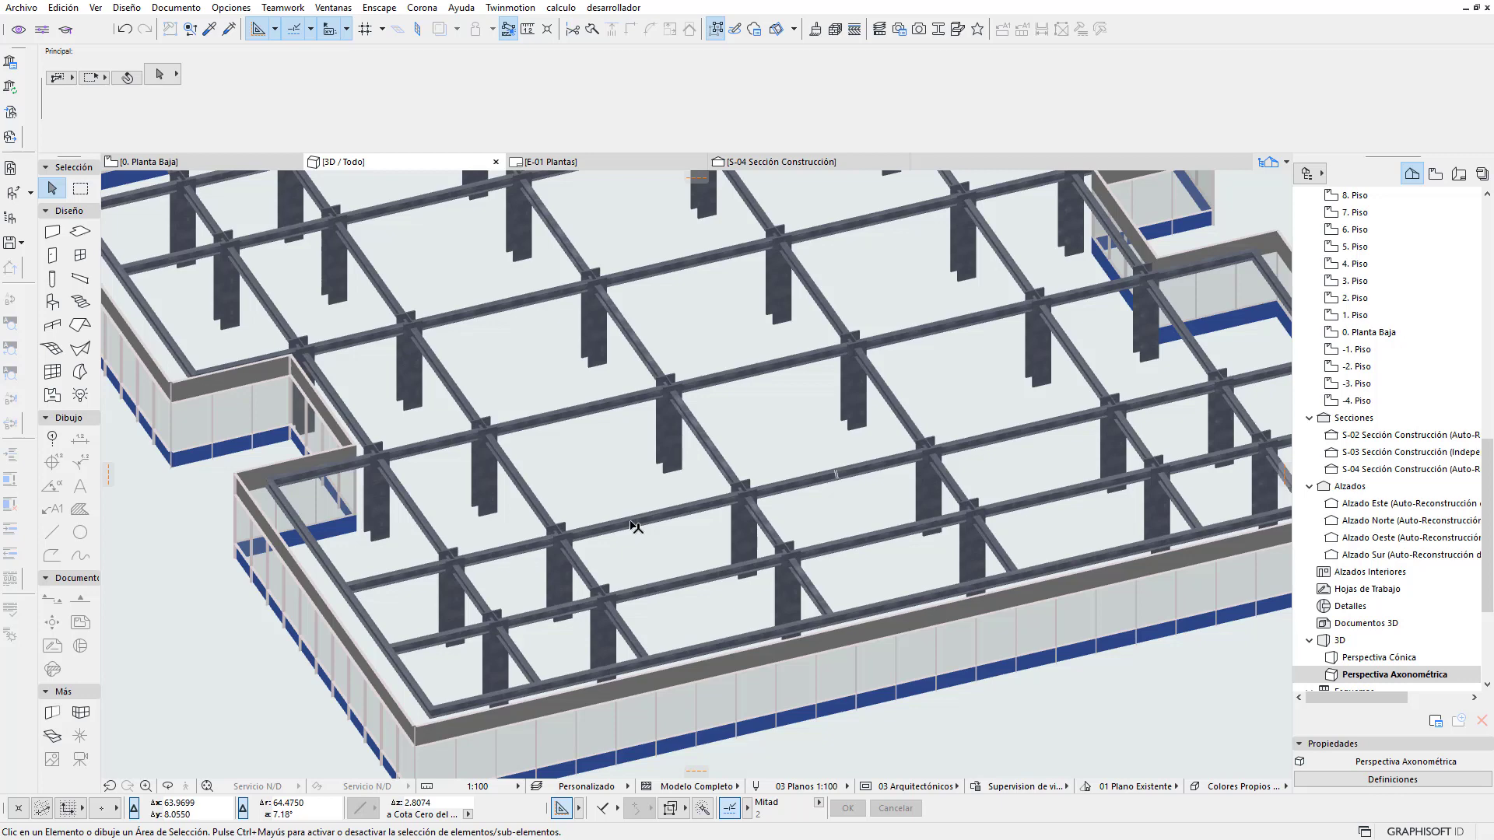
left_click(635, 527)
scroll(669, 514, "down", 2)
middle_click_drag(685, 507, 685, 537)
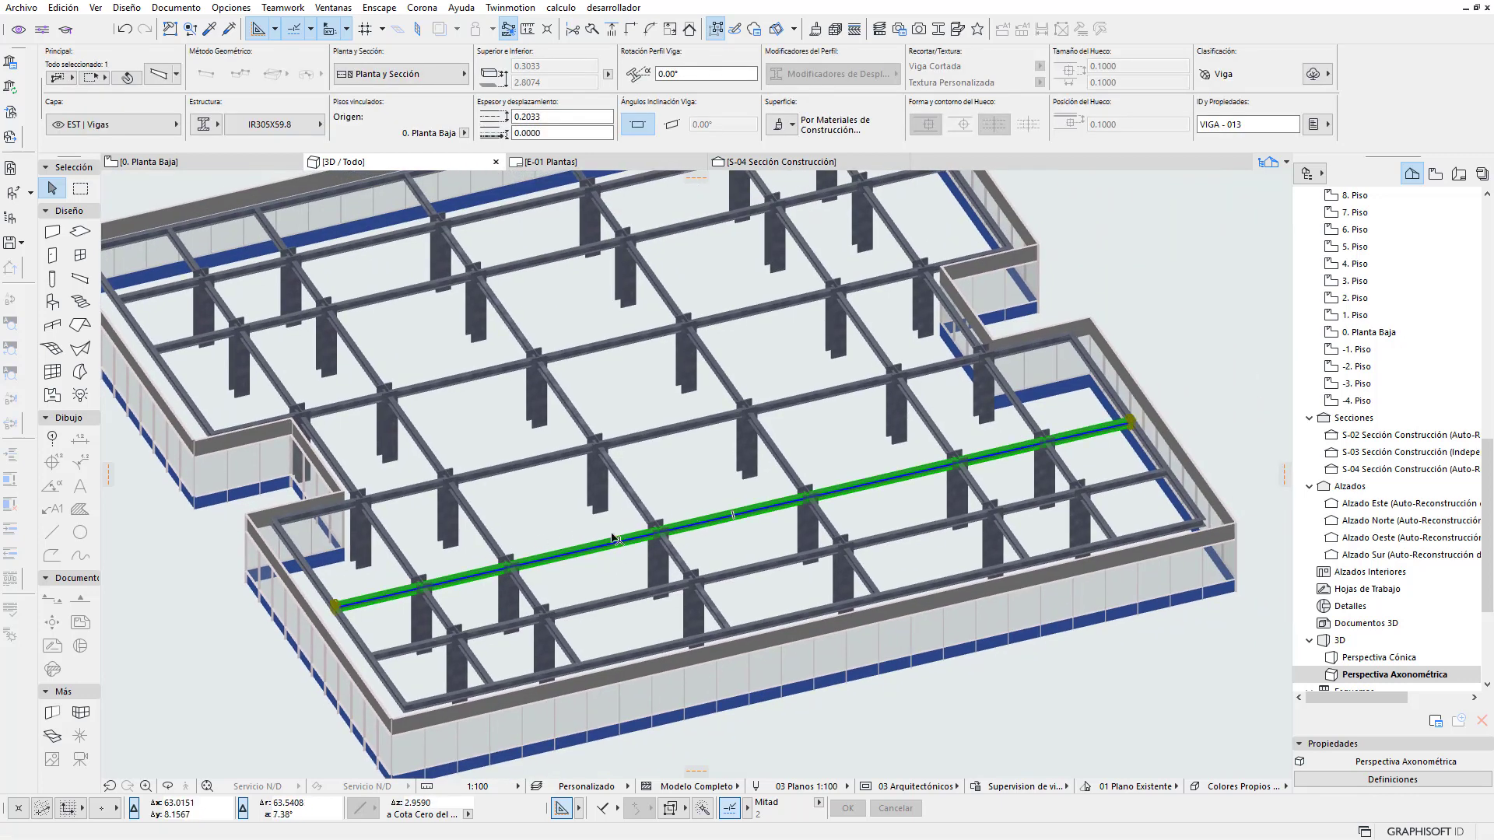
left_click(542, 467, "shift")
left_click(460, 374, "shift")
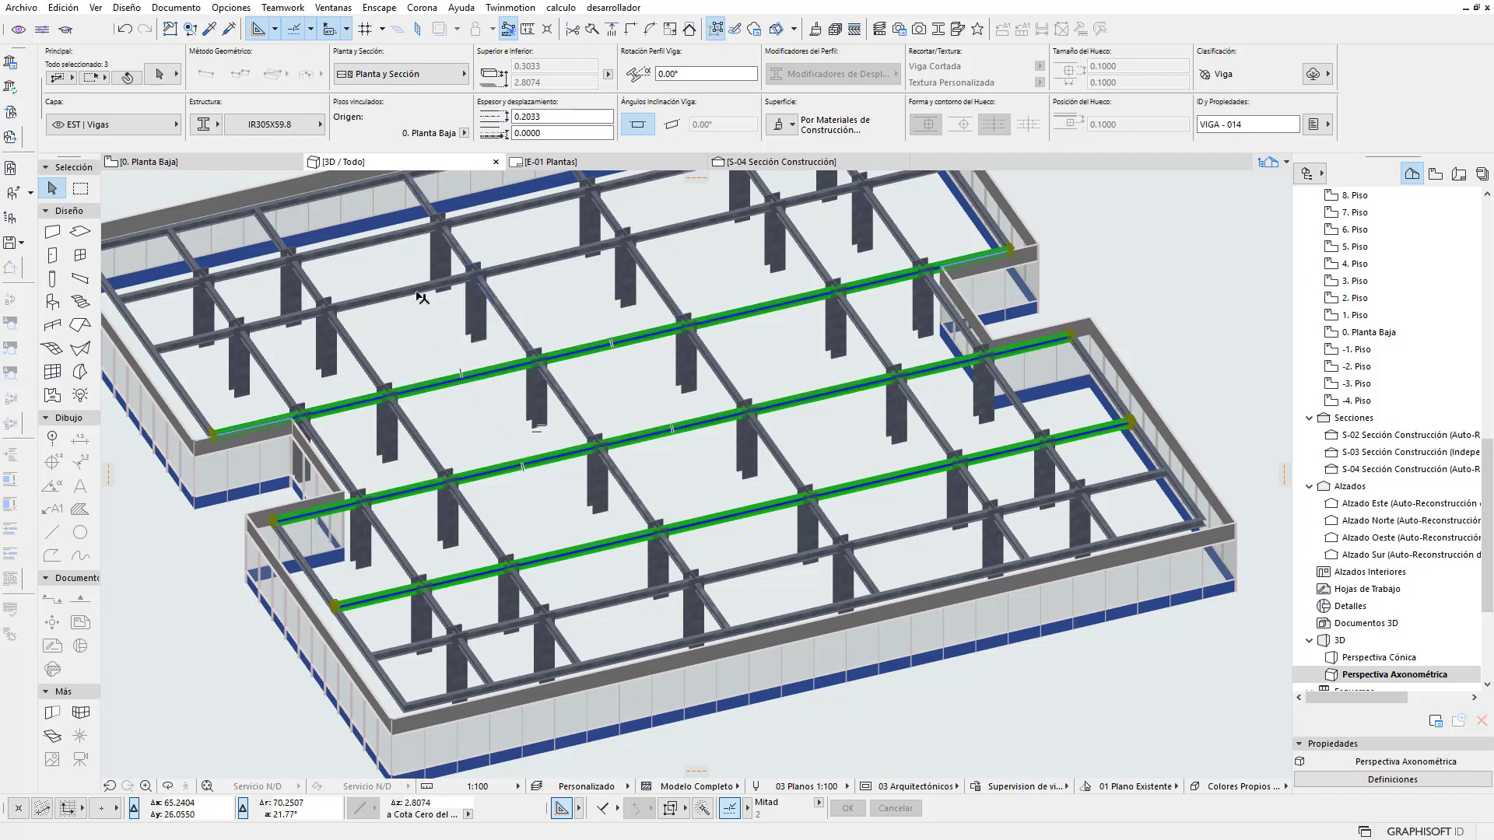
left_click(420, 297, "shift")
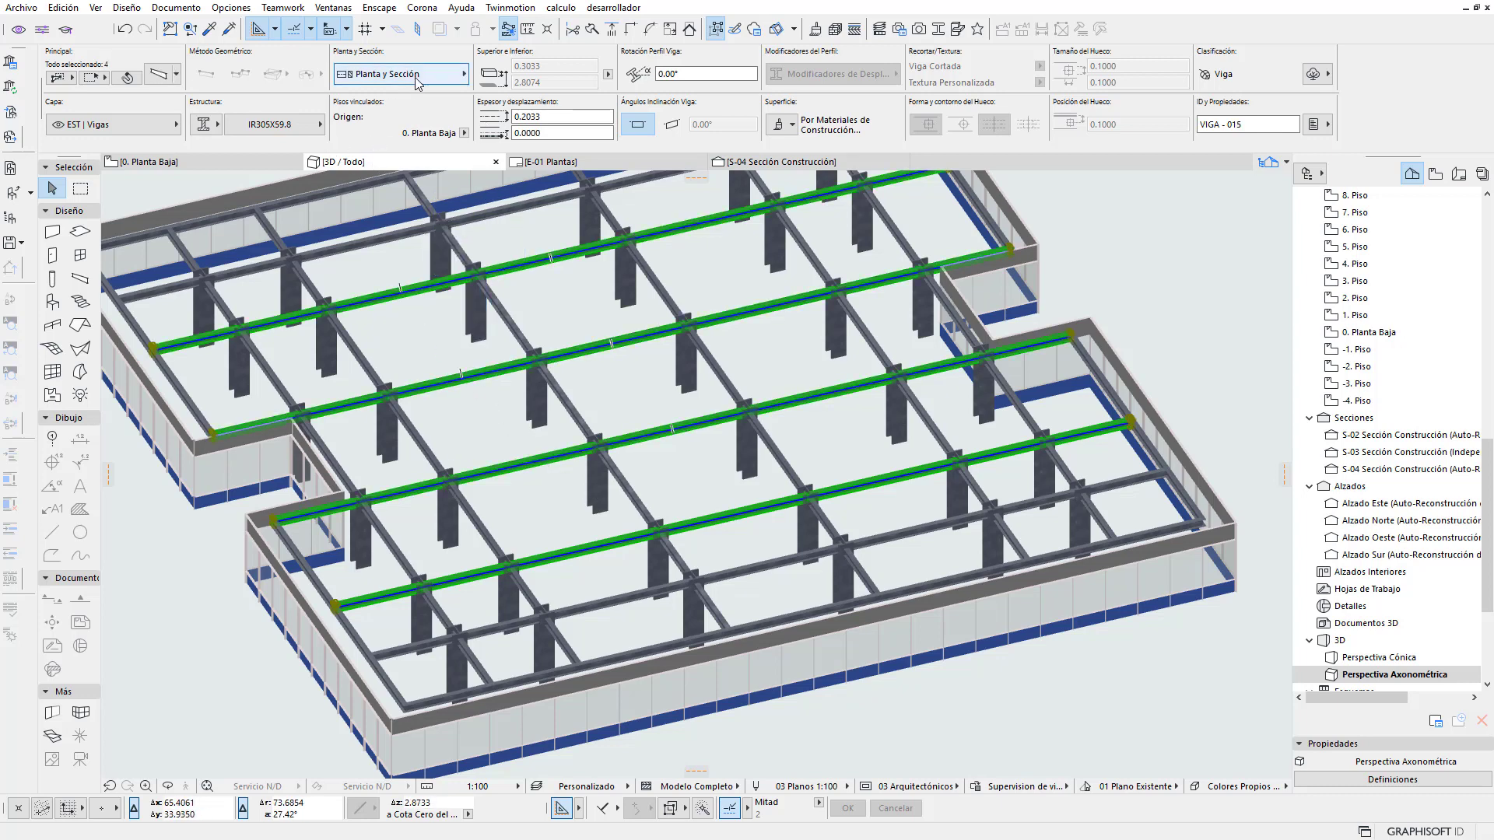
left_click(161, 76)
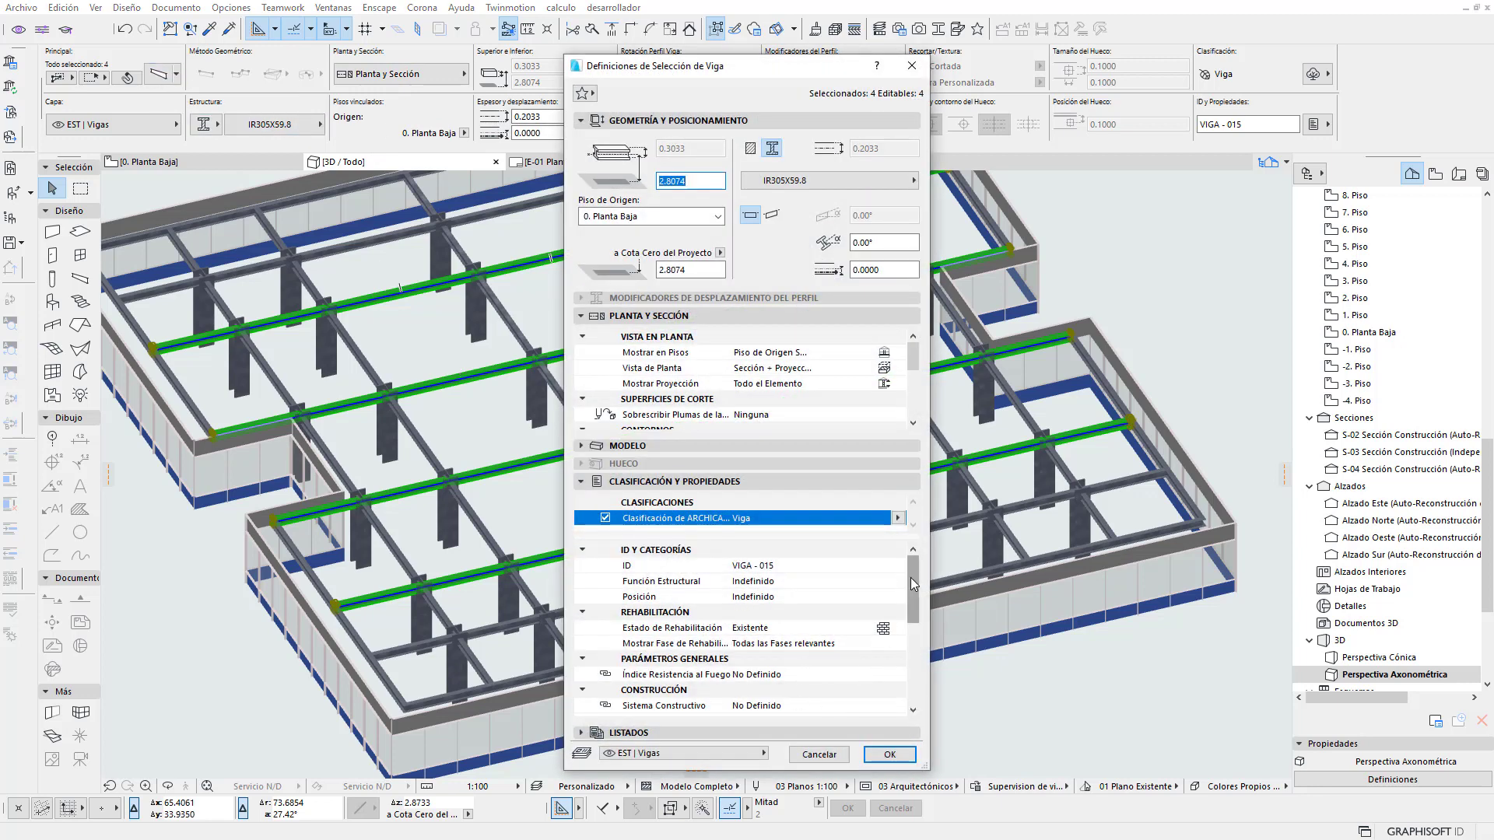
mouse_move(910, 577)
left_mouse_down()
mouse_move(910, 686)
mouse_move(917, 565)
left_mouse_up()
left_click(818, 754)
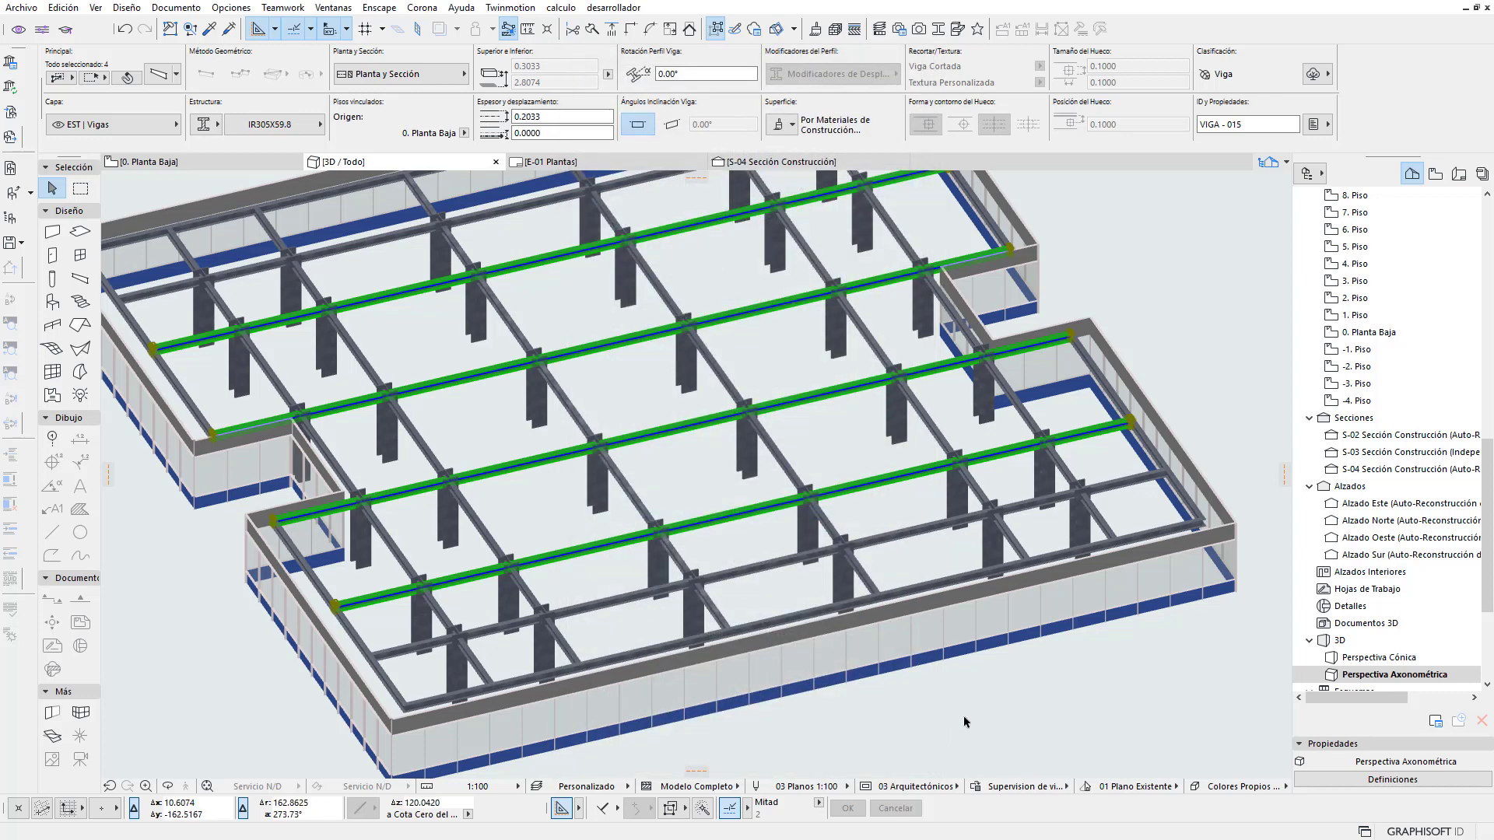
left_click(781, 610)
scroll(675, 482, "down", 3)
middle_click_drag(673, 471, 700, 483, "shift")
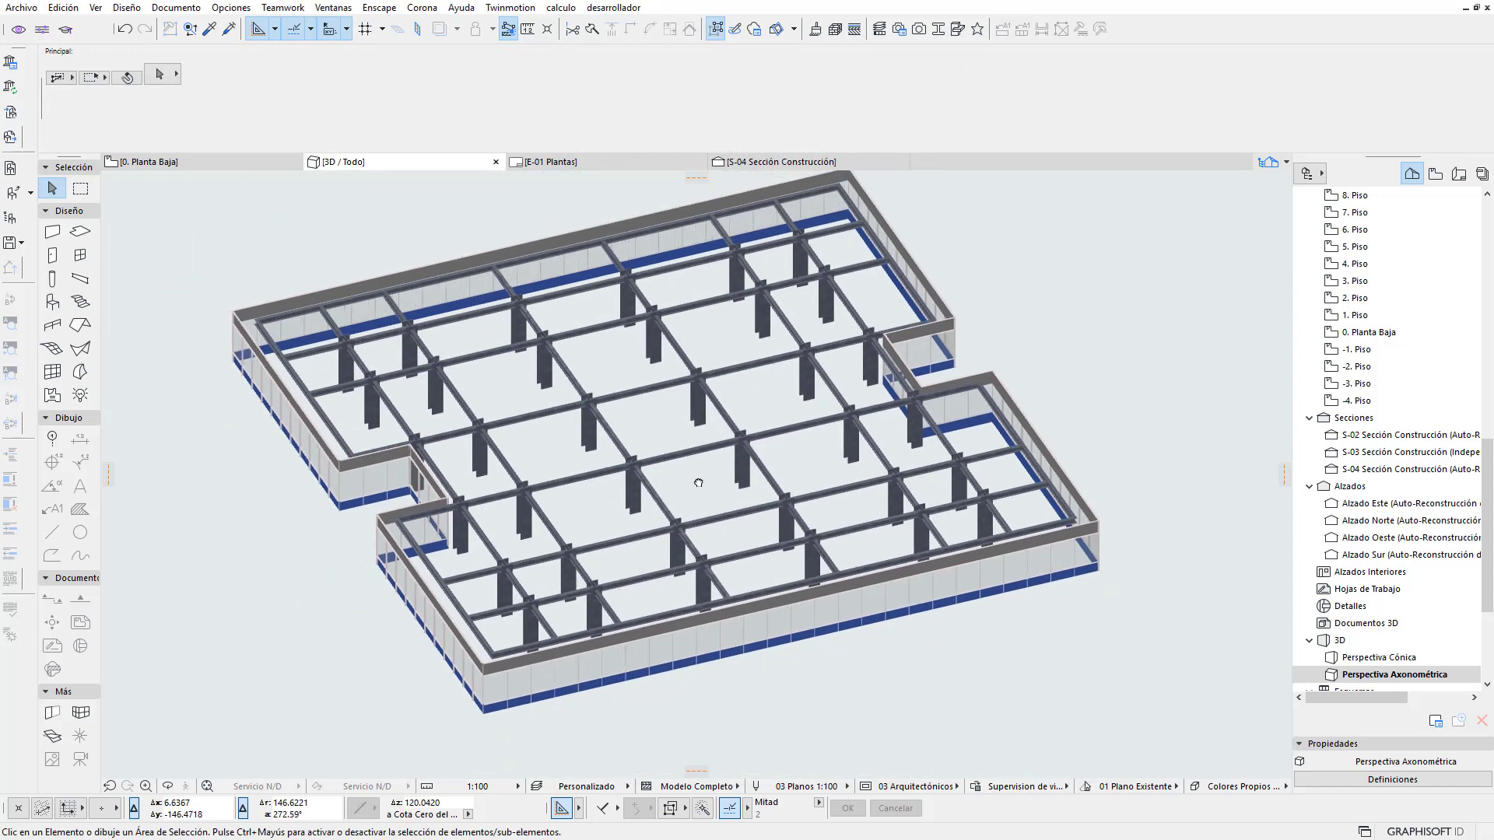
In Property Manager, give Supervision de estructura Custom availability with only the Viga classification ticked
left_click(231, 8)
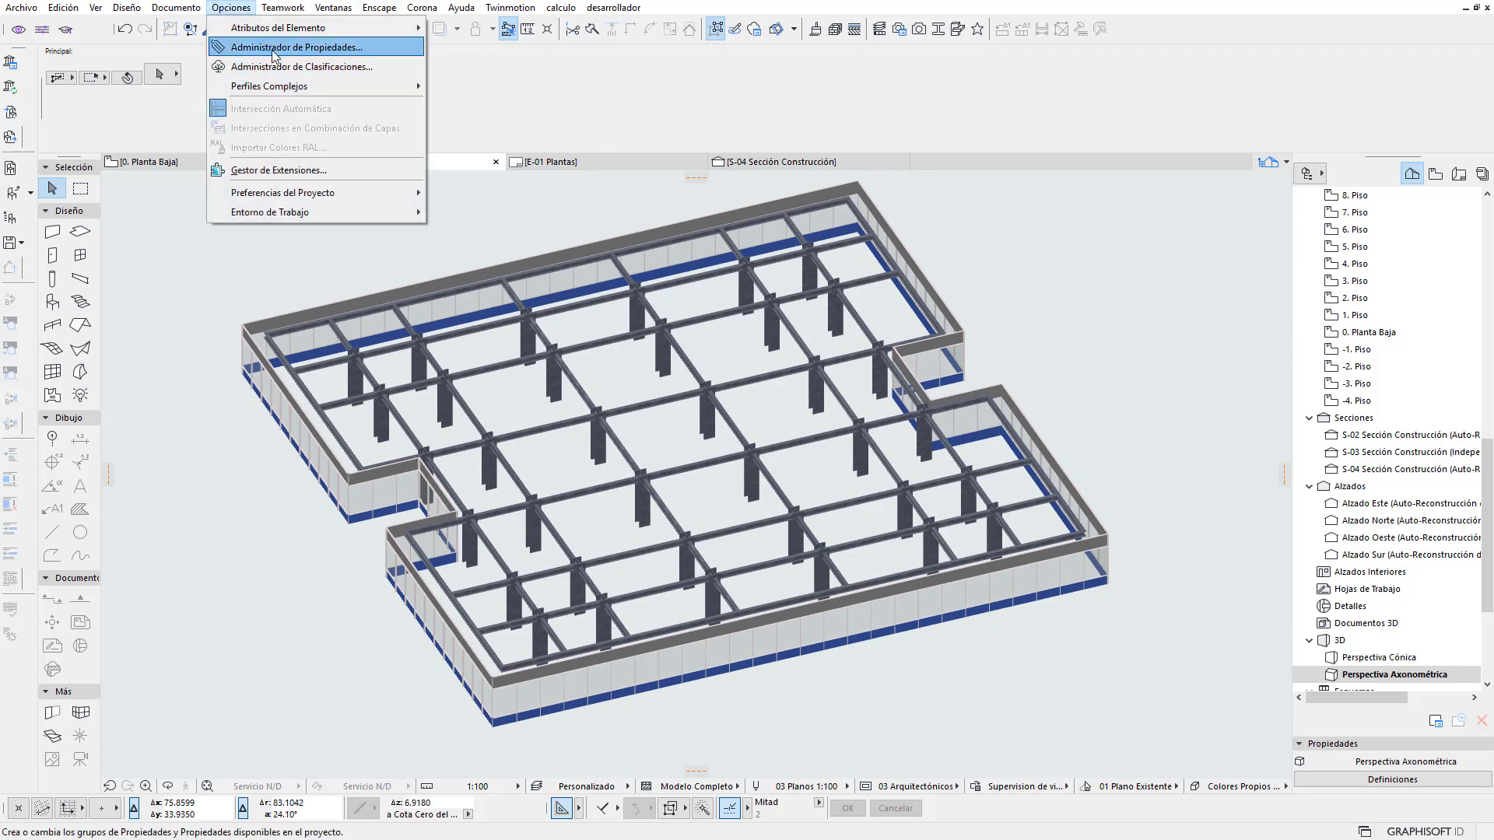
left_click(265, 48)
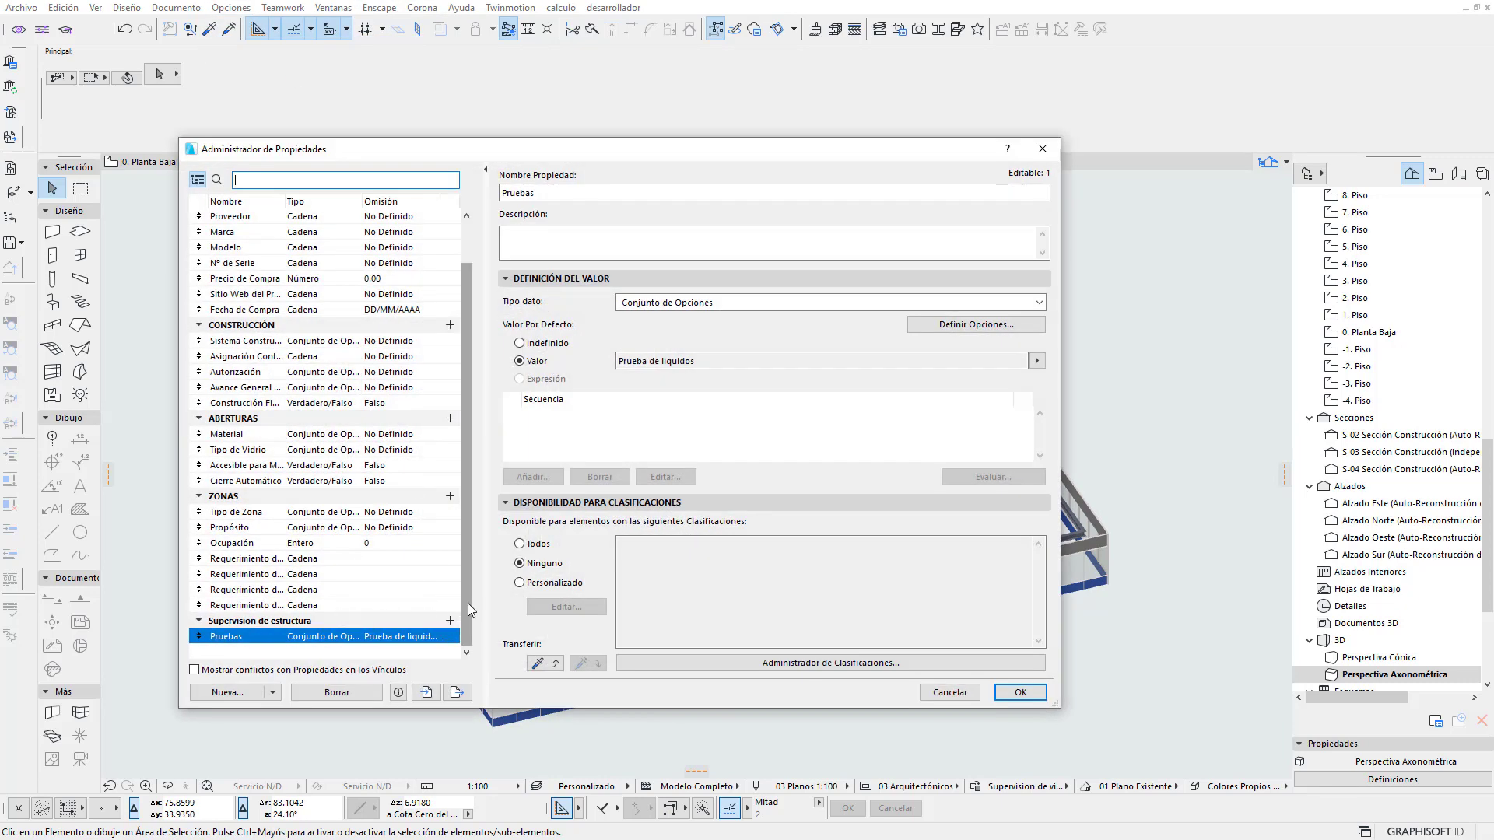
left_click(304, 620)
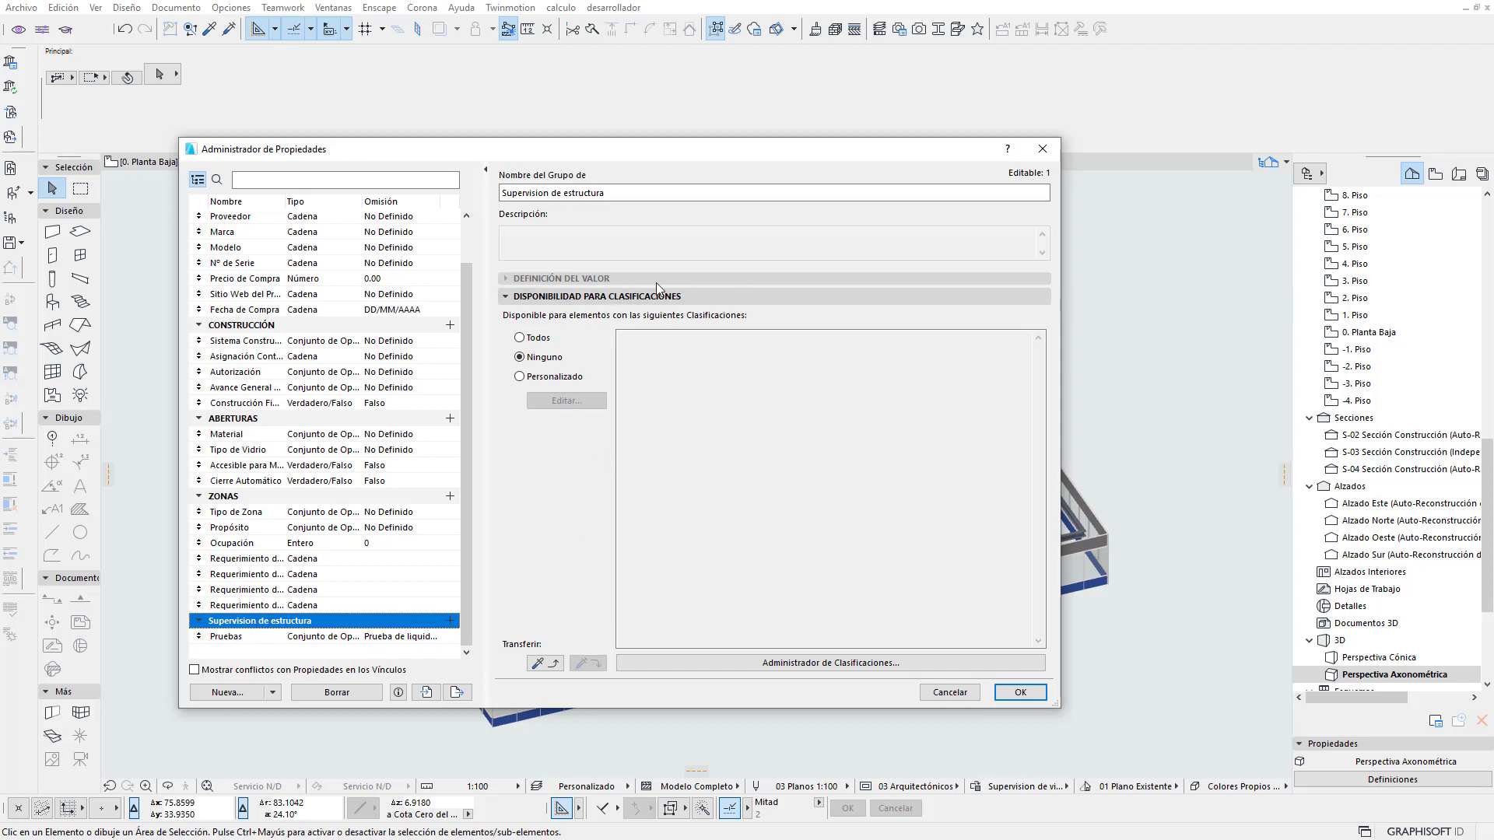
left_click(563, 384)
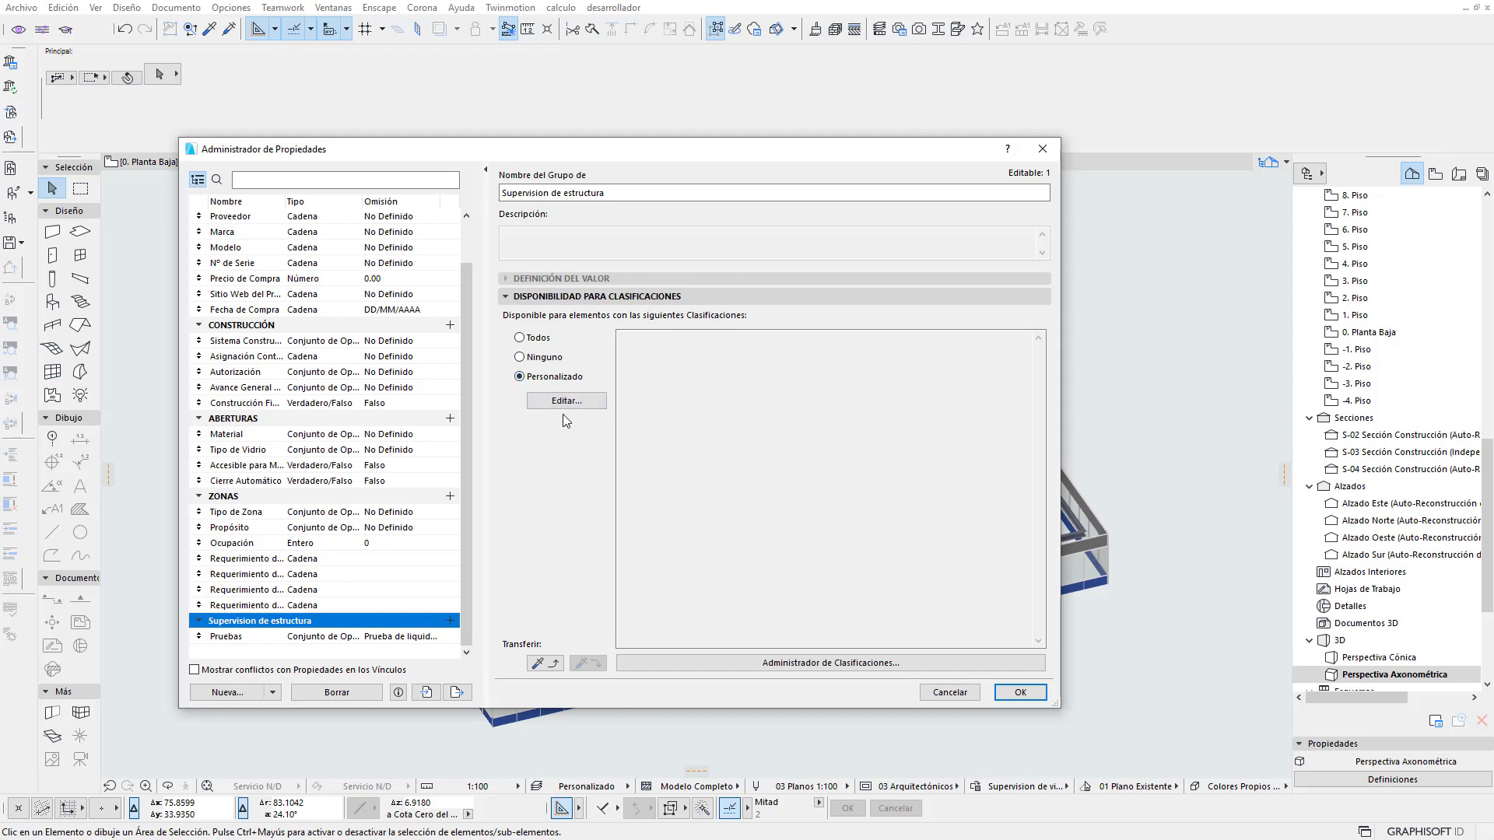
left_click(566, 403)
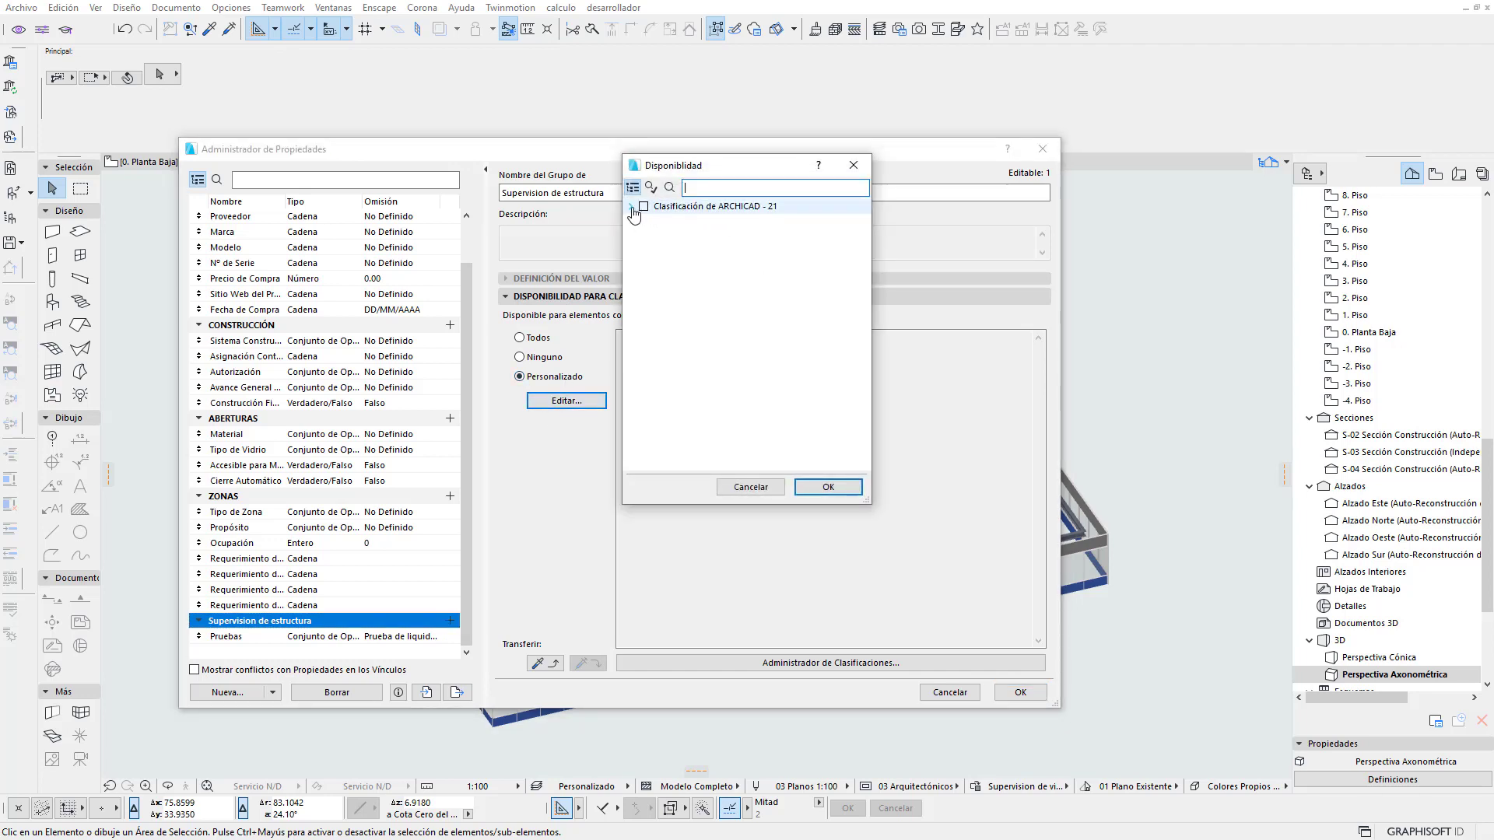
left_click(631, 208)
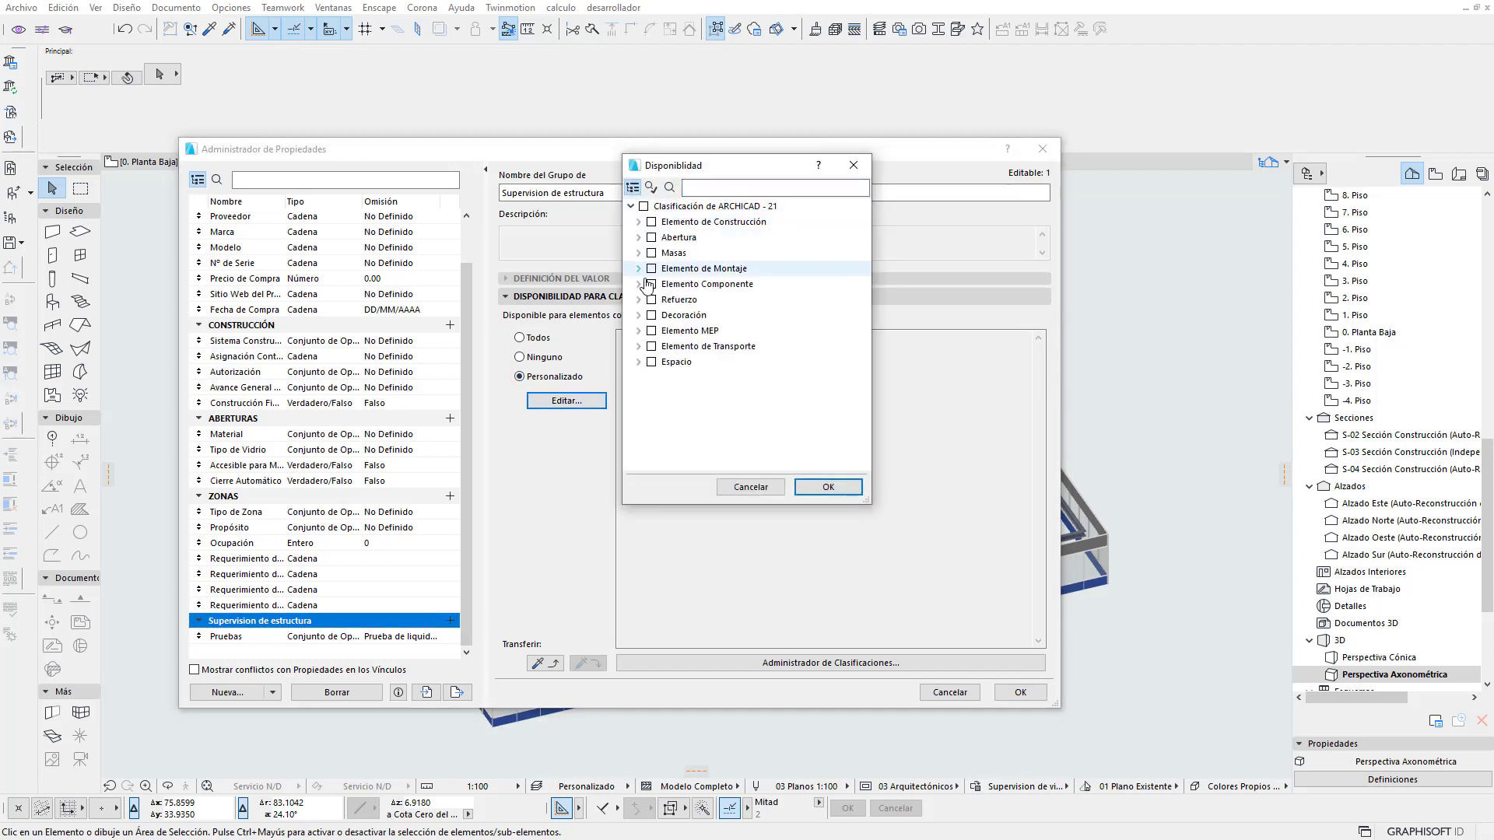
left_click(640, 223)
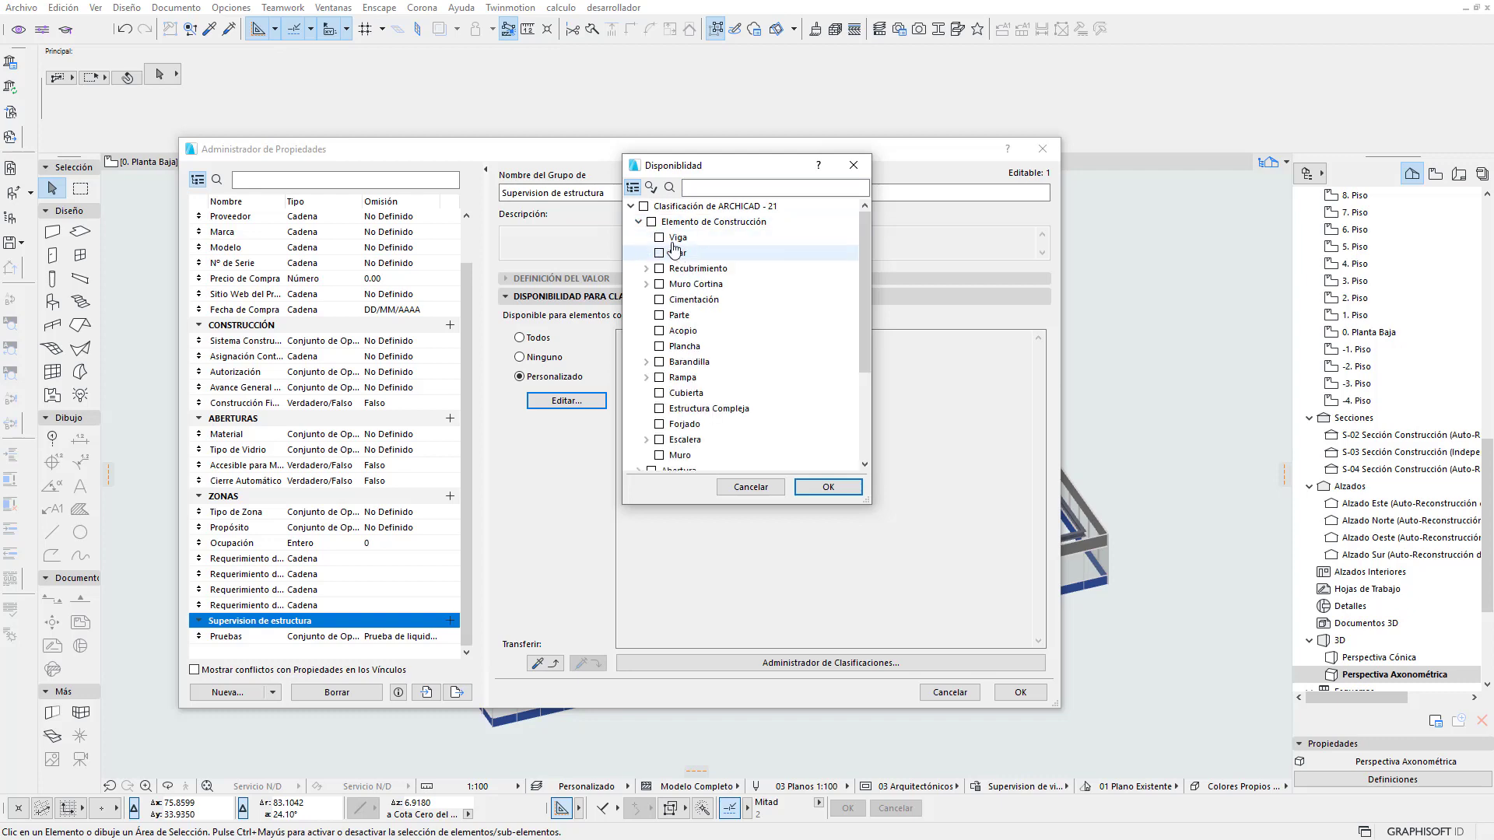
left_click(658, 237)
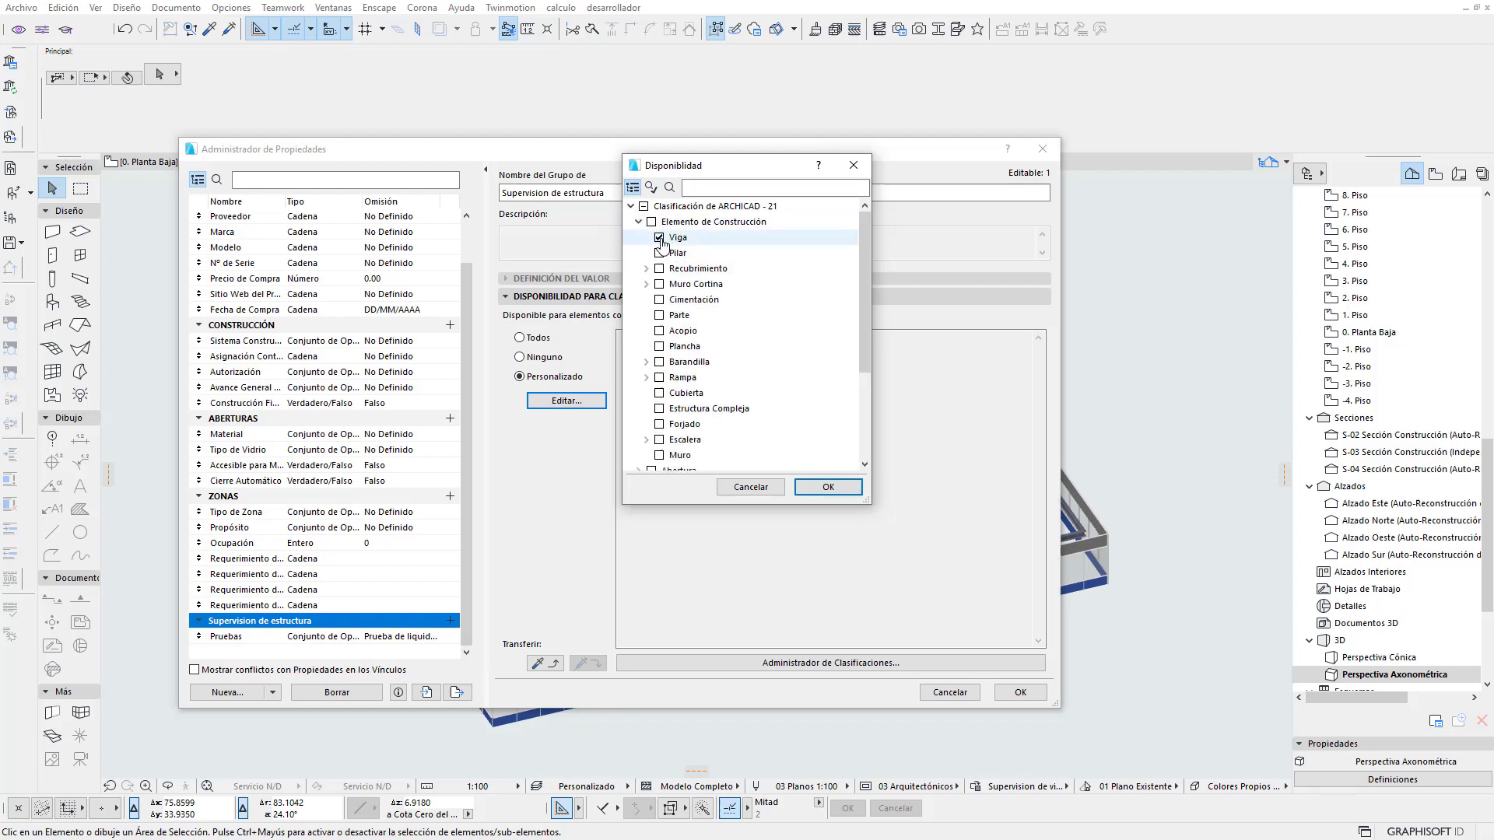
left_click(826, 488)
left_click(1020, 692)
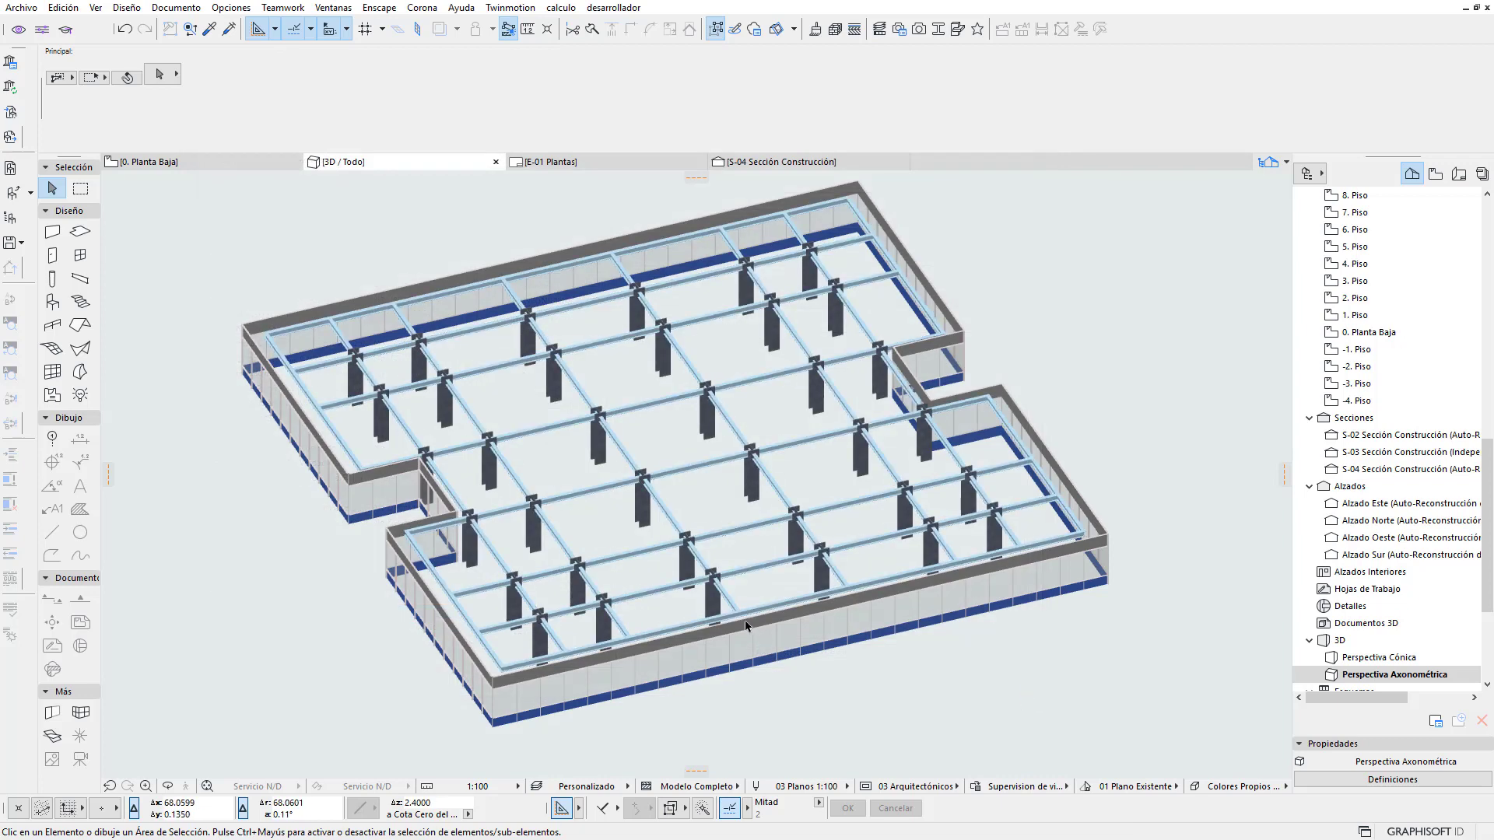
Zoom in on the ground-floor beam grid, then open the Opciones menu
scroll(611, 514, "up", 2)
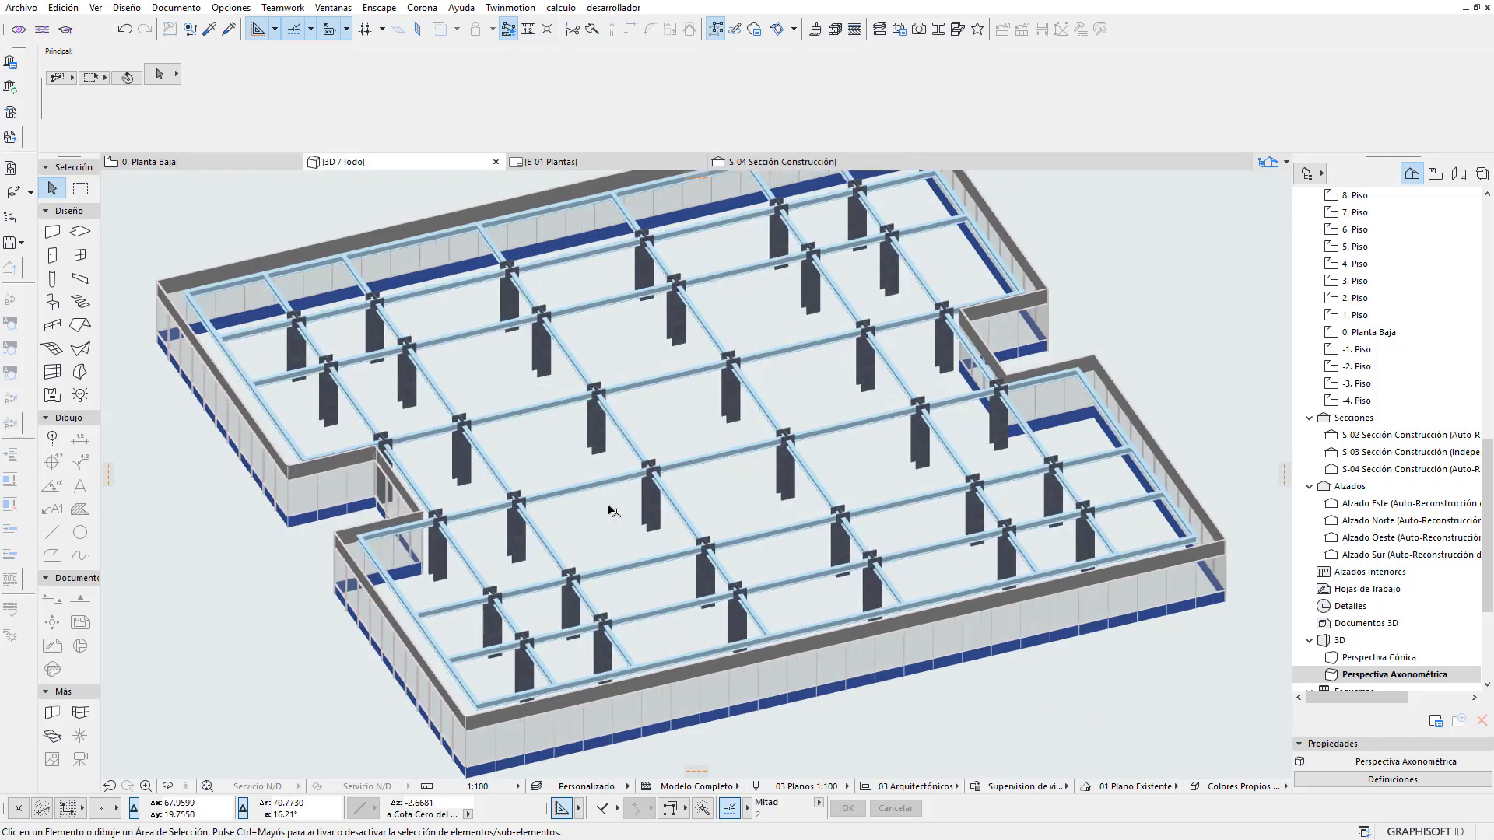
scroll(611, 520, "up", 2)
scroll(610, 520, "down", 3)
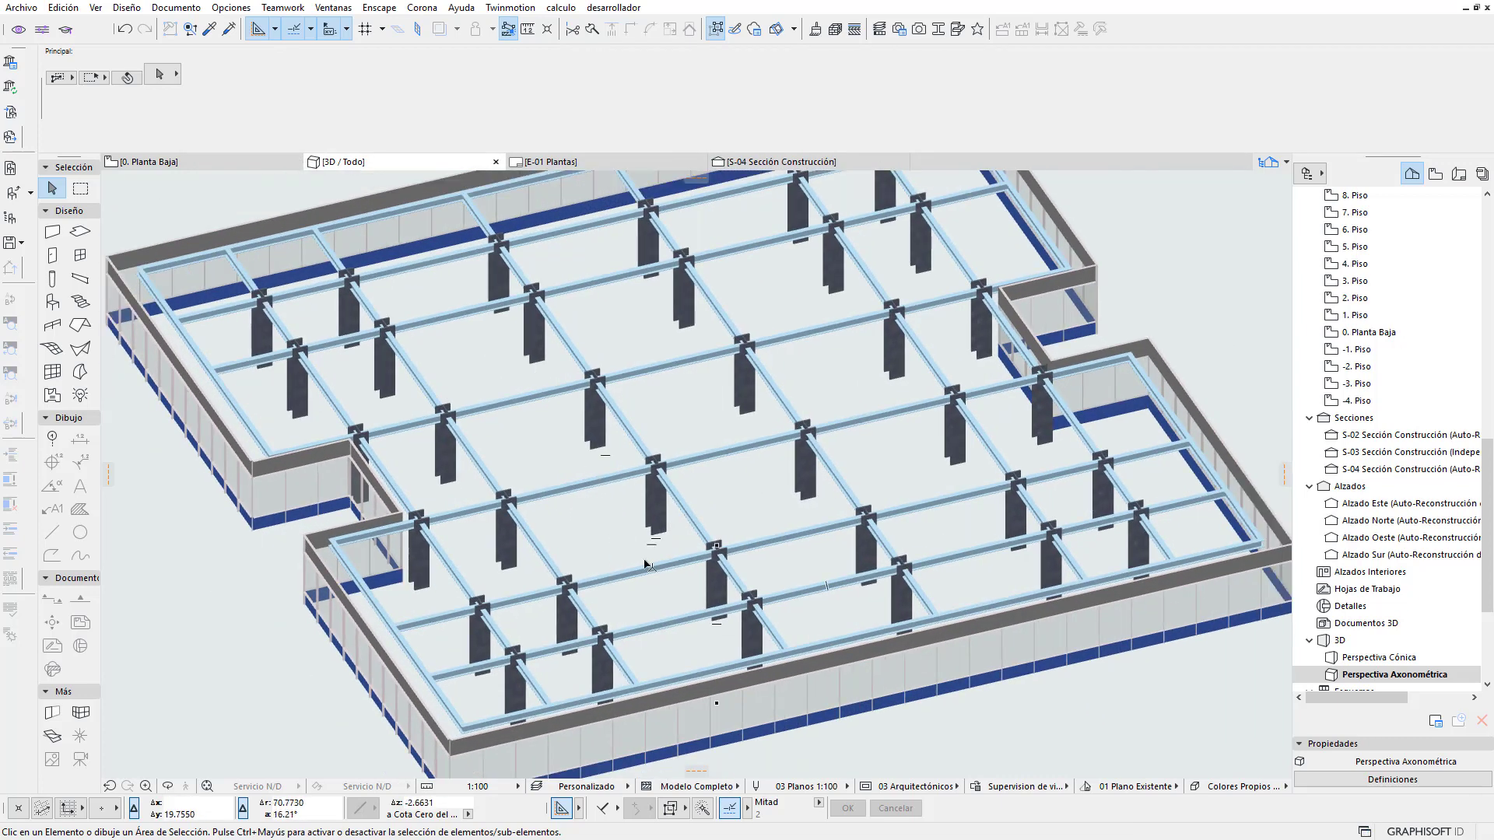
scroll(649, 633, "up", 3)
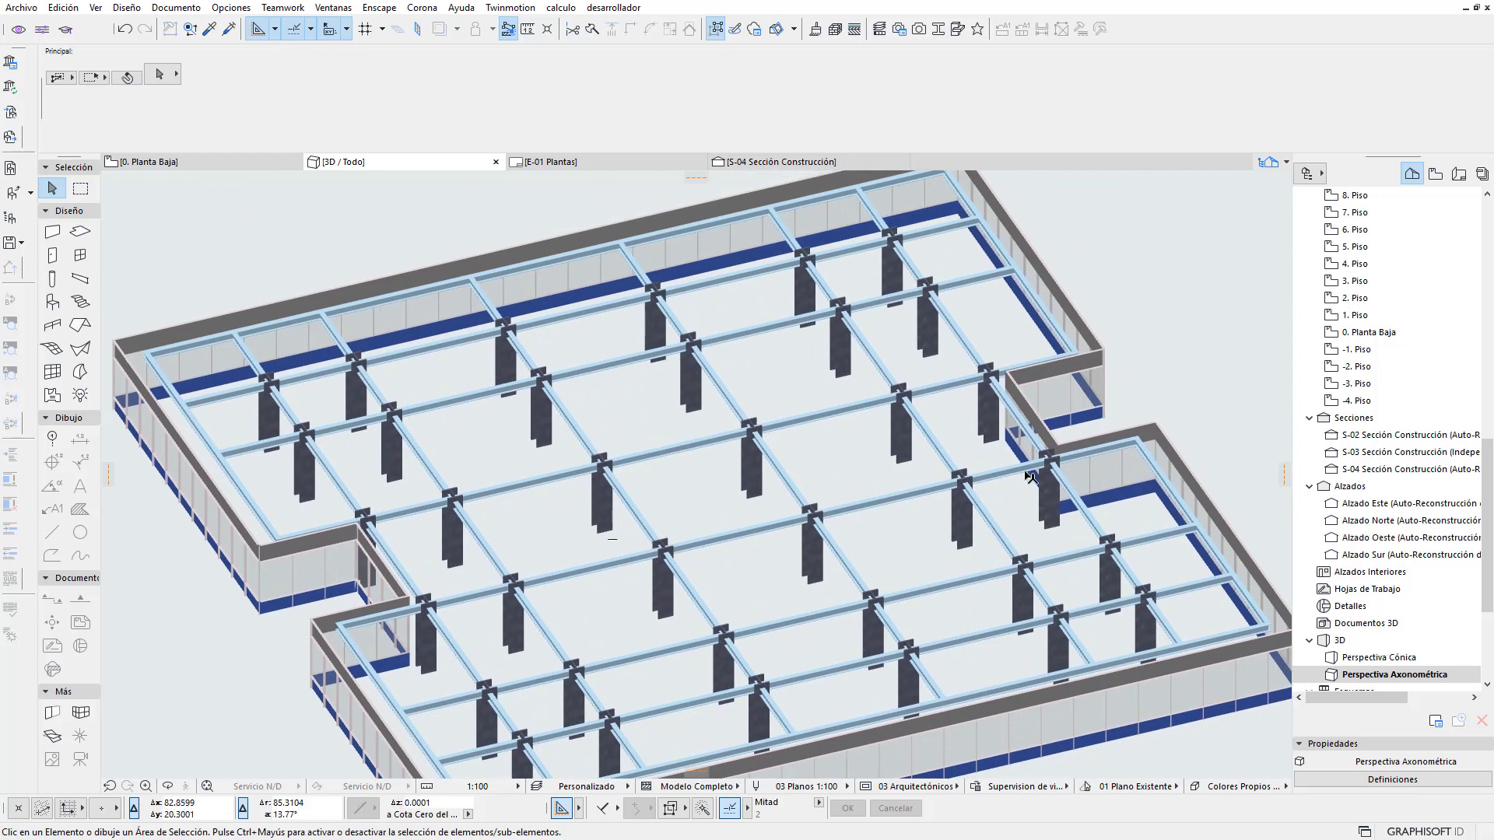
left_click(231, 8)
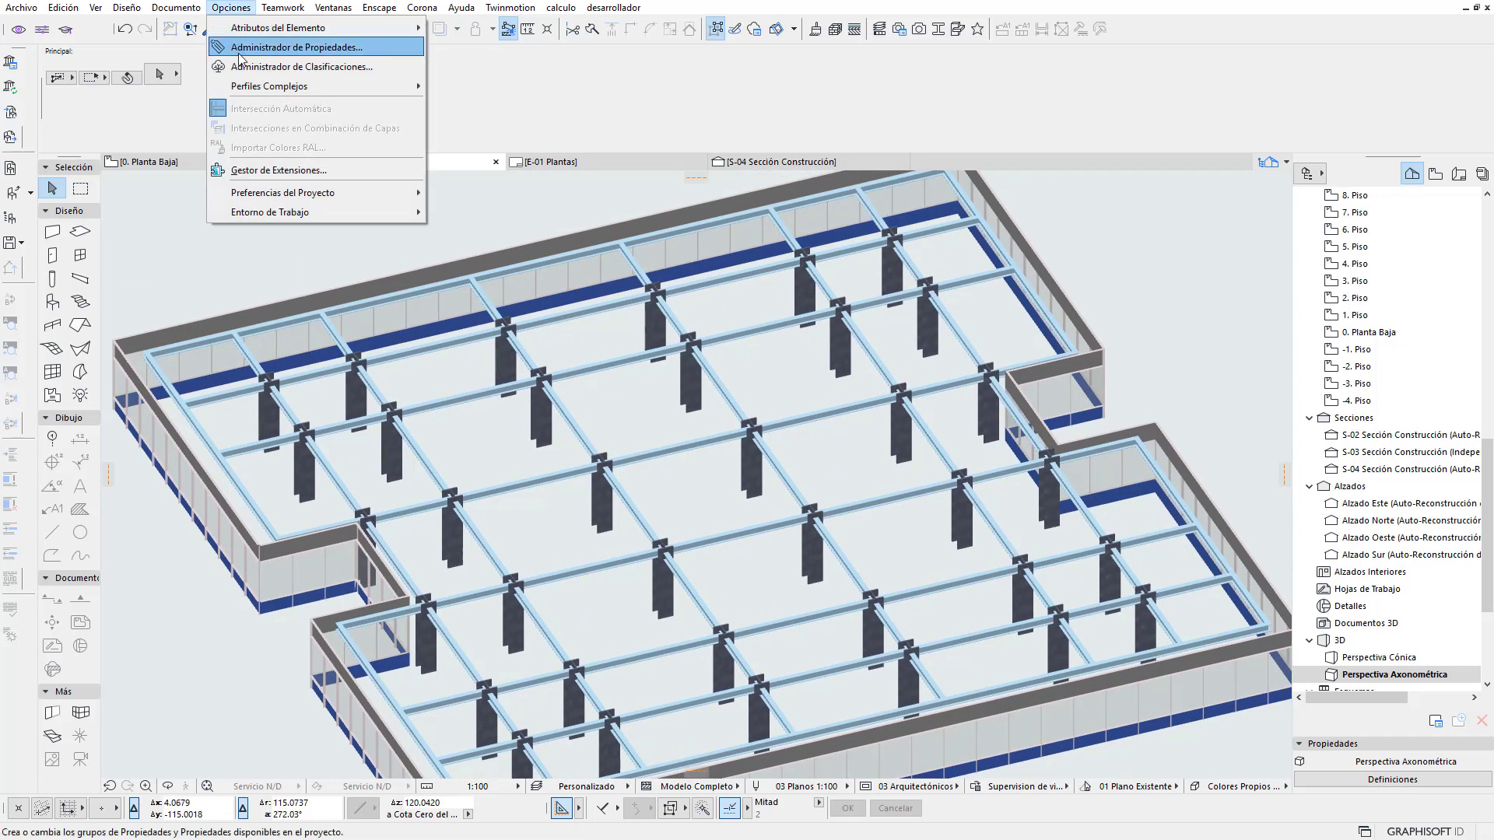
Add a blank '-' option at the top of the Pruebas property's option list
left_click(262, 51)
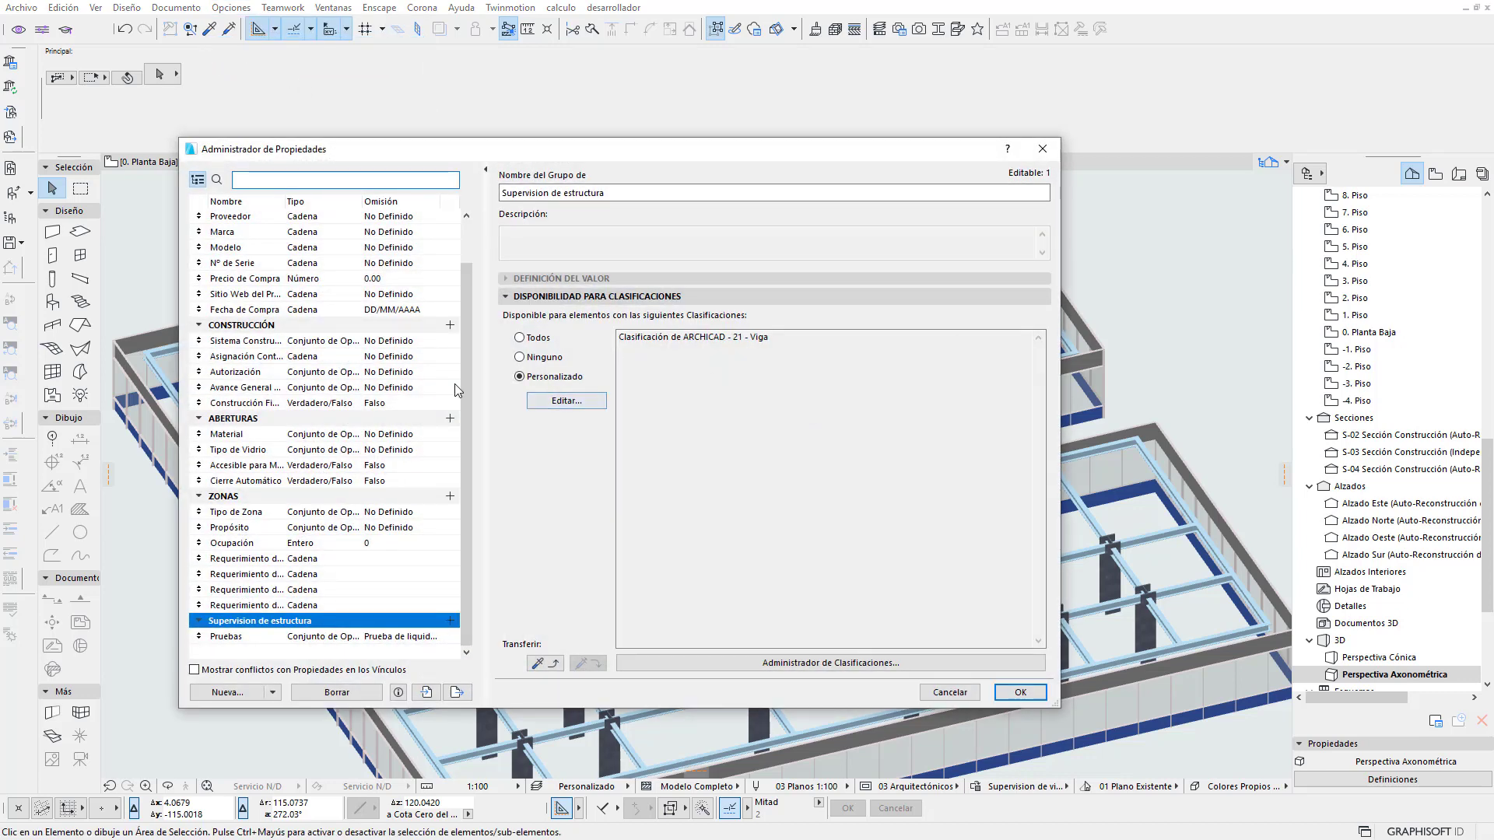
left_click(356, 637)
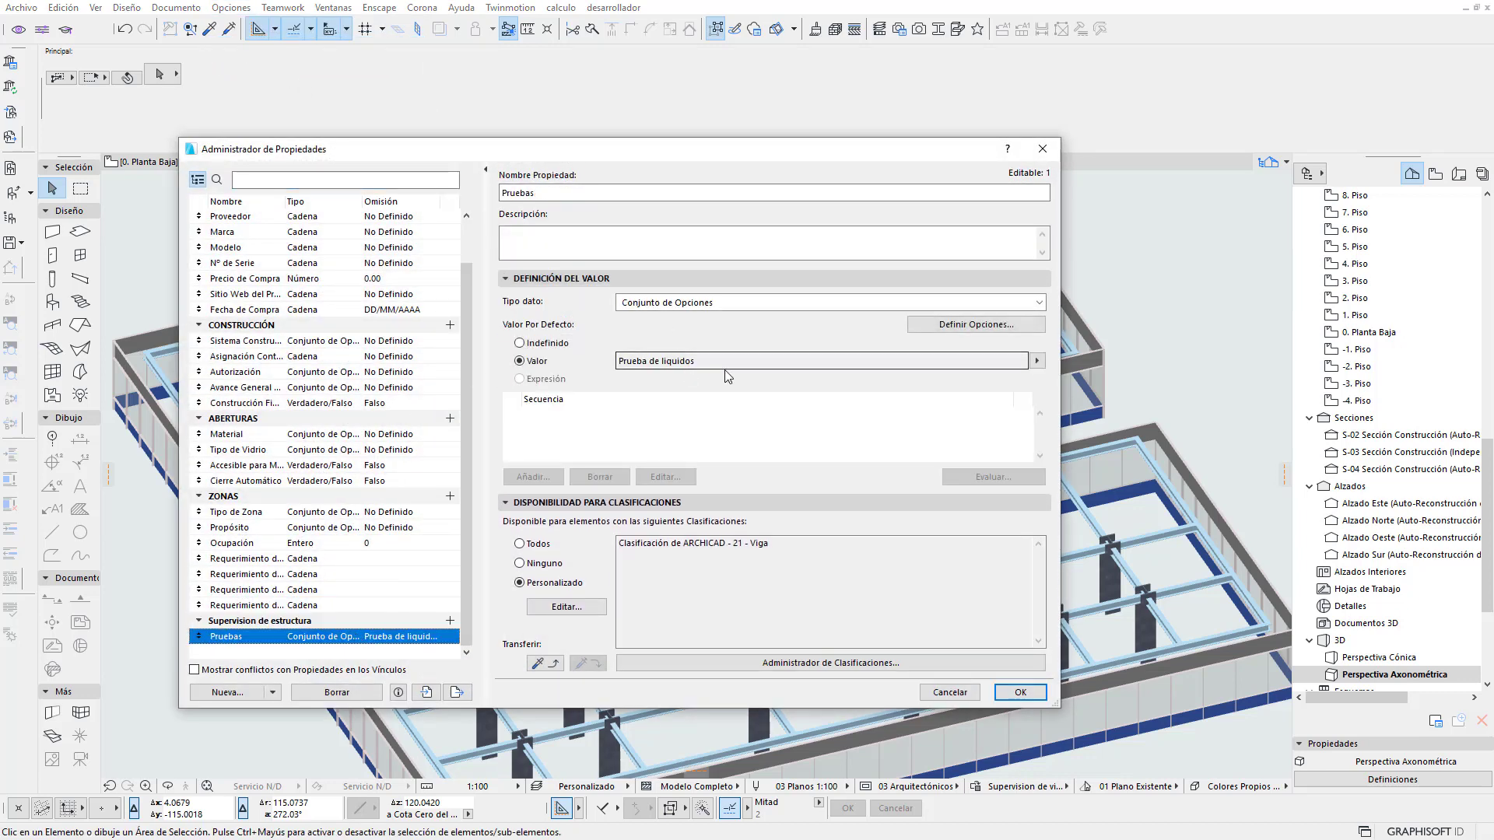
left_click(982, 327)
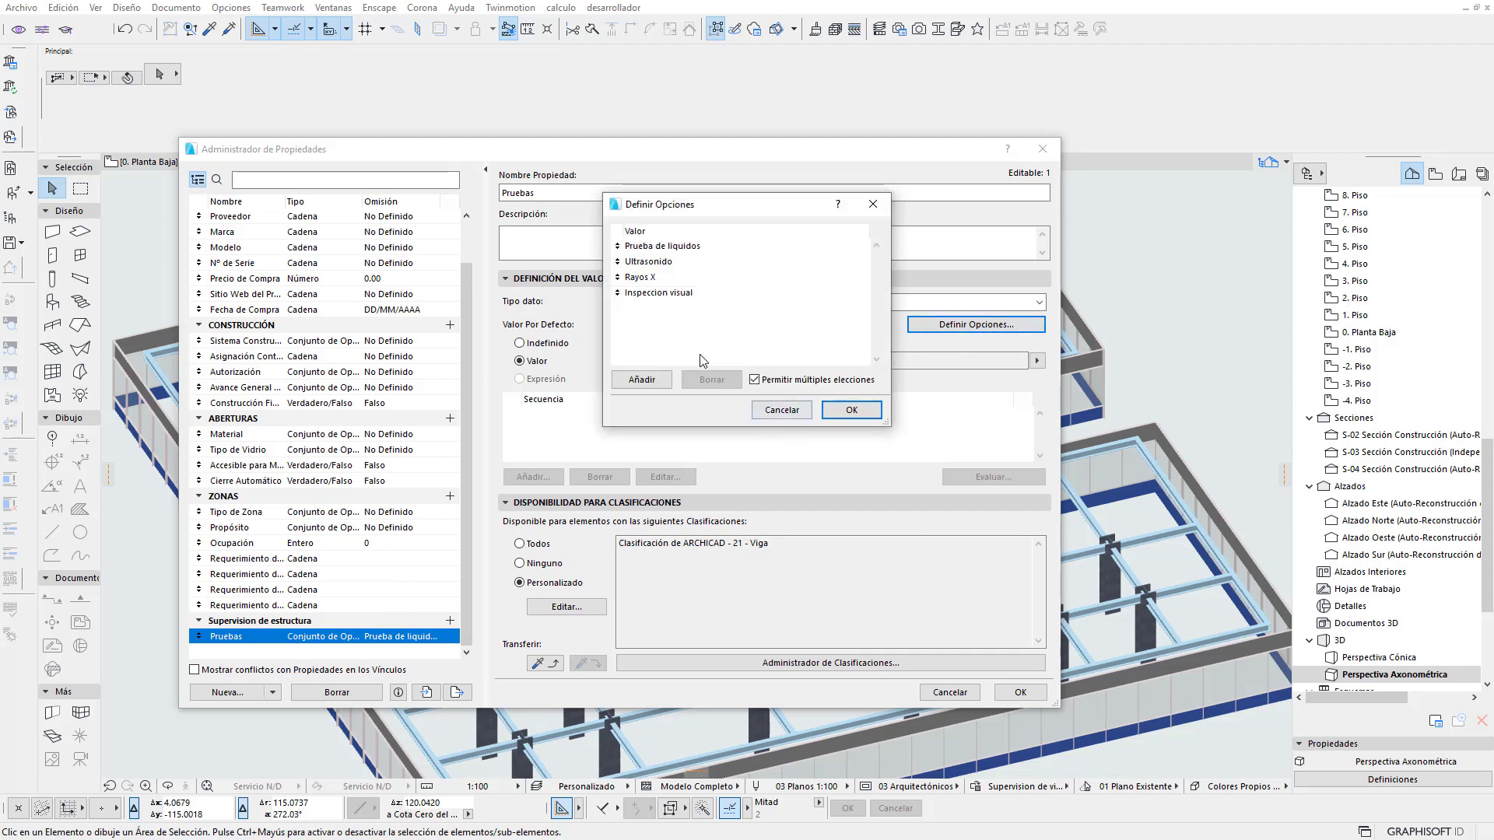
left_click(666, 379)
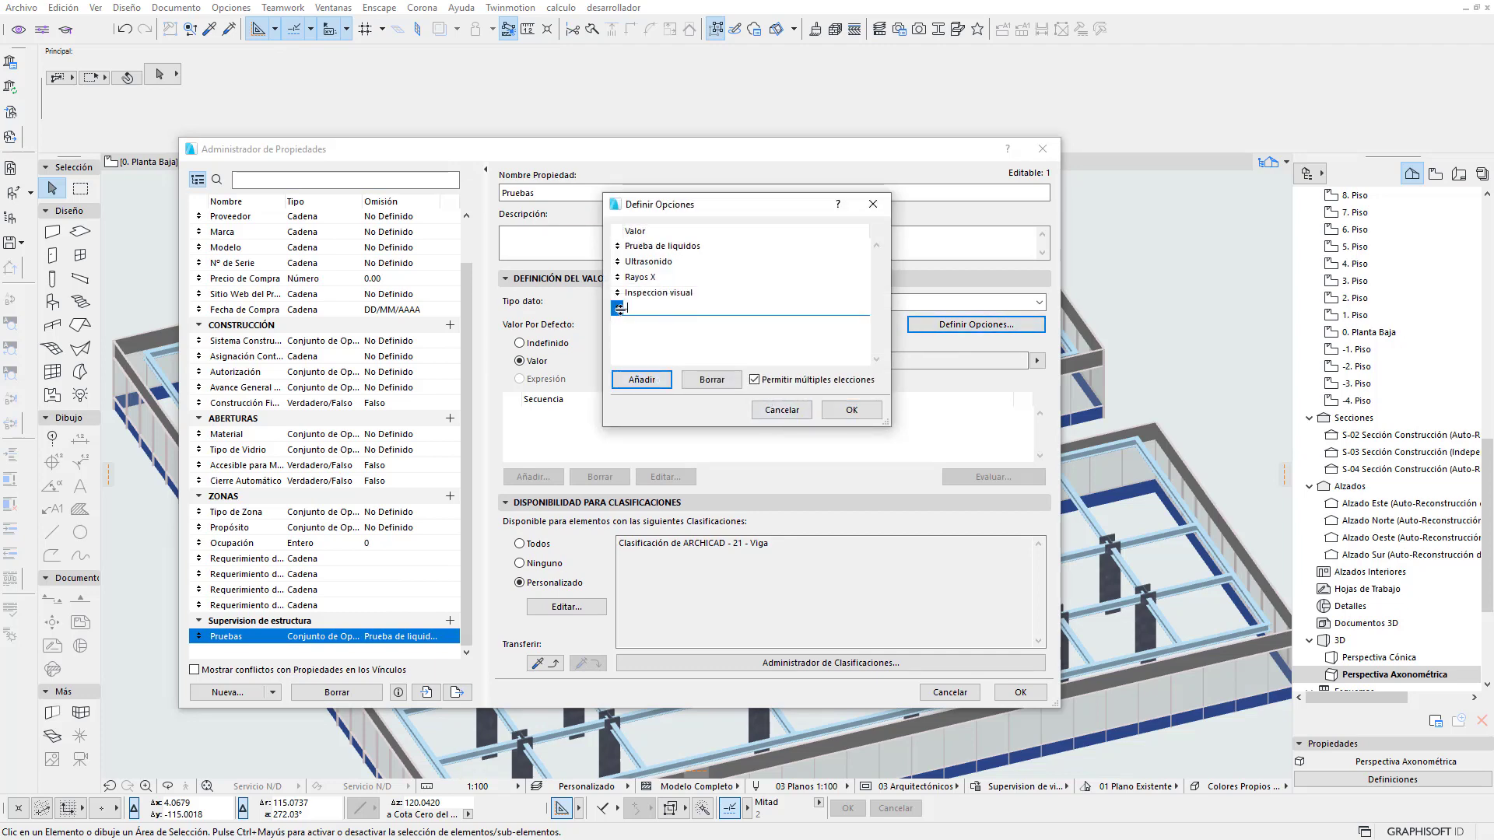
left_click_drag(620, 308, 620, 246)
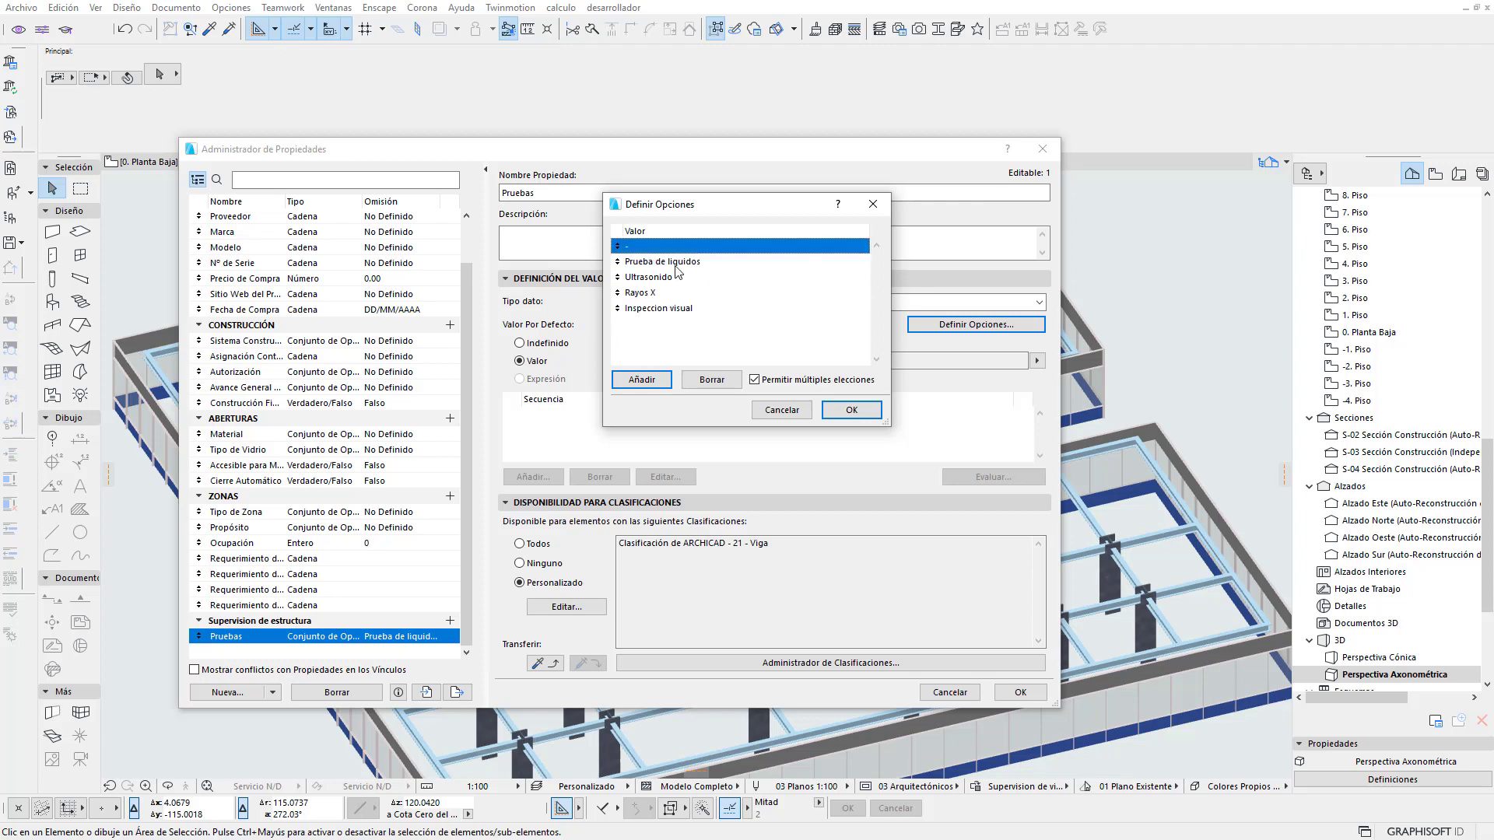
left_click(851, 411)
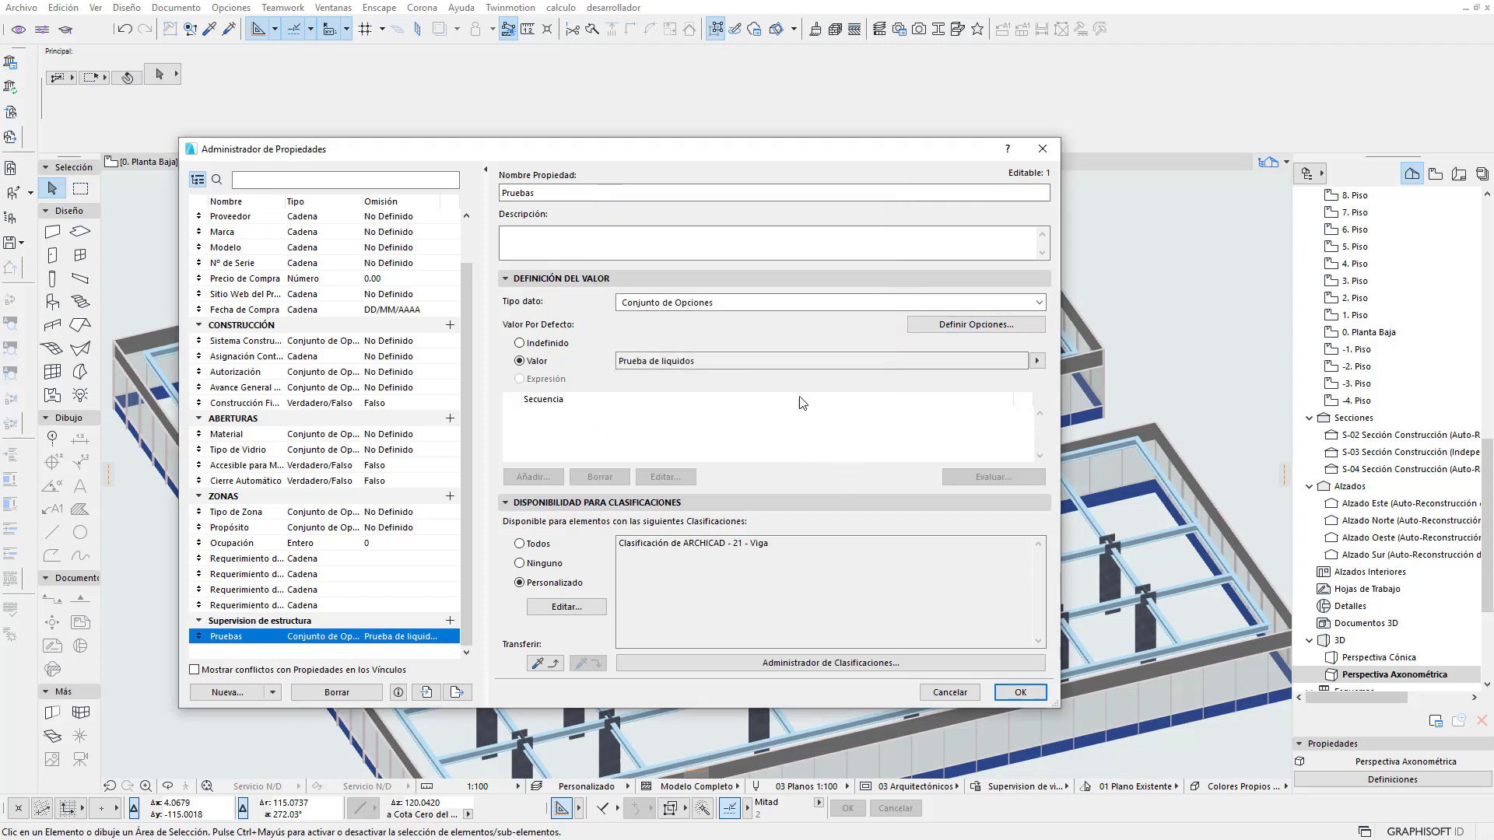
Make '-' the default Pruebas value instead of Prueba de liquidos and apply
left_click(1037, 361)
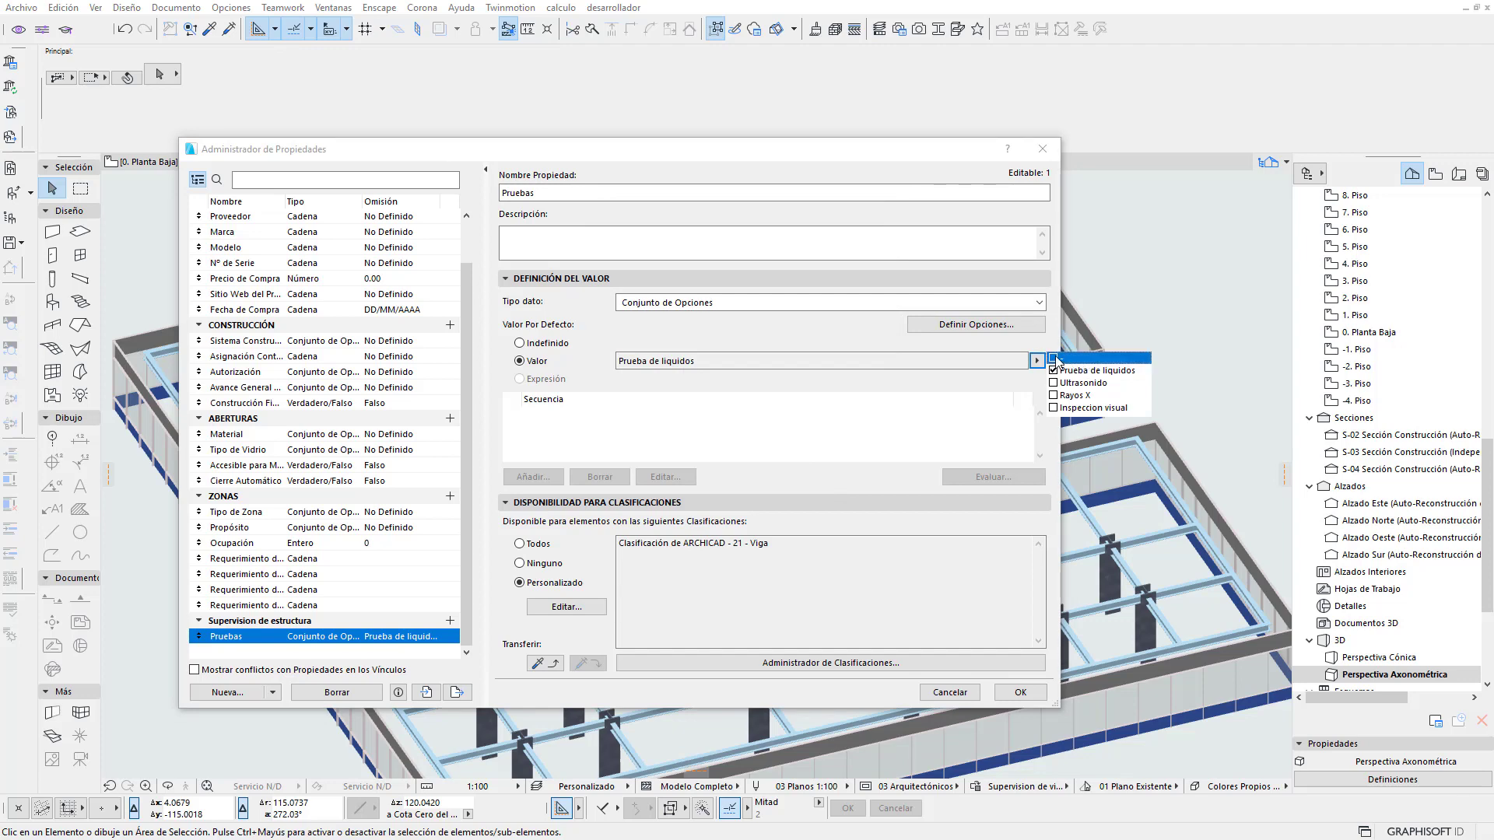
left_click(1056, 359)
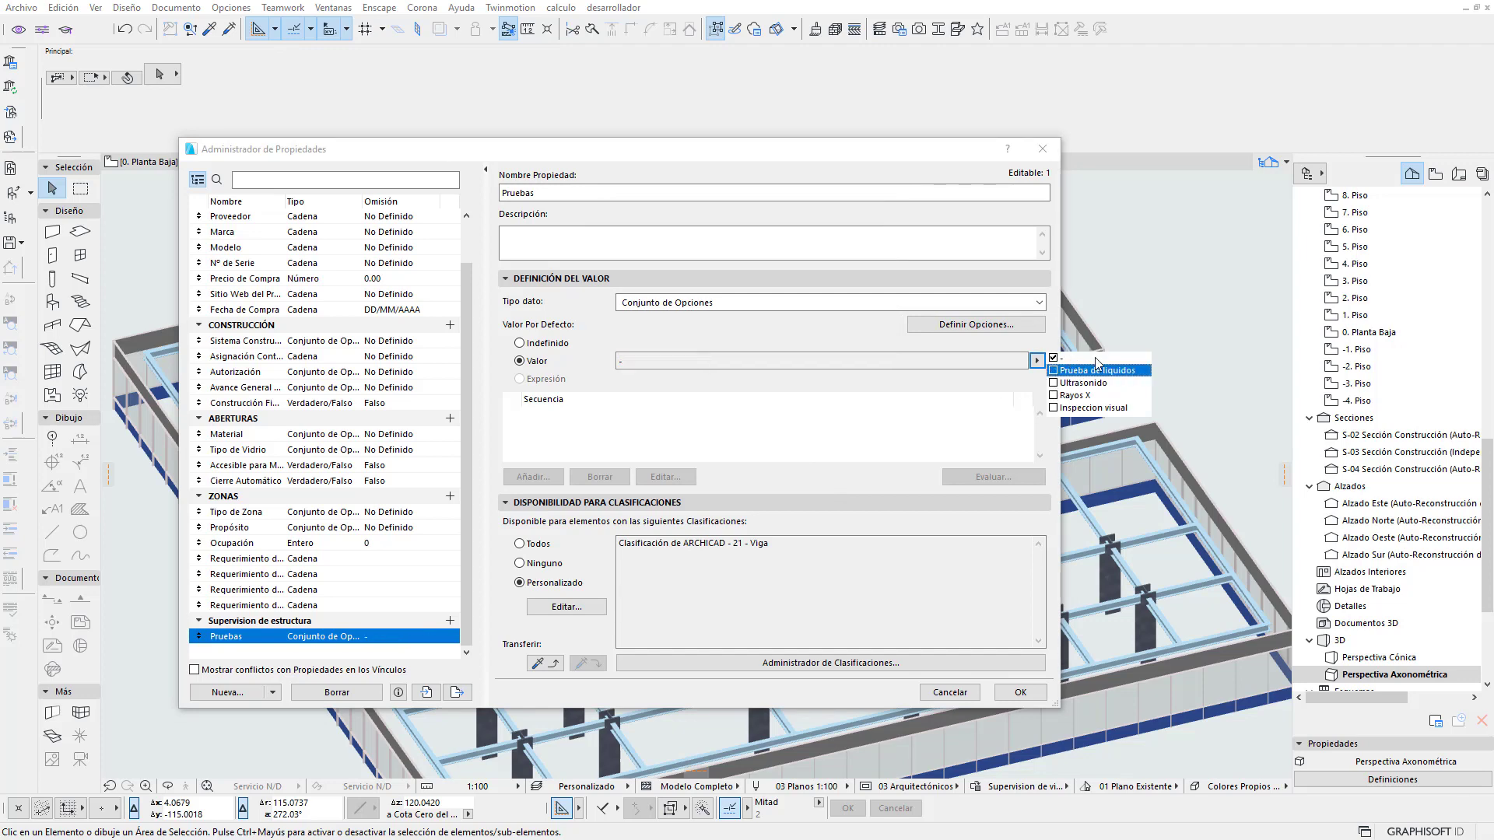
left_click(1030, 694)
left_click(1020, 694)
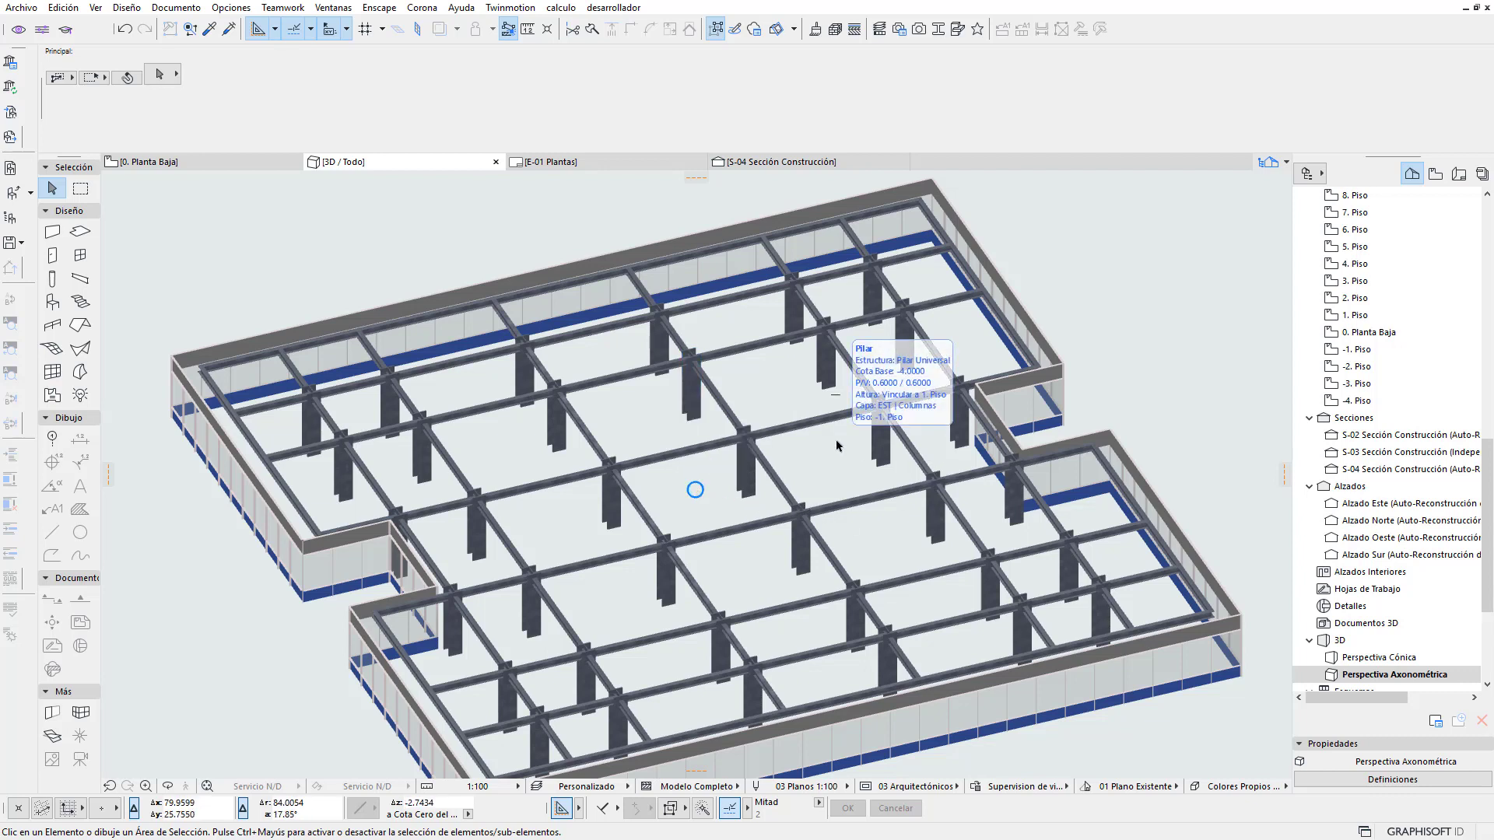
mouse_move(840, 436)
middle_mouse_down("shift")
mouse_move(748, 507)
mouse_move(1066, 443)
mouse_move(871, 463)
middle_mouse_up("shift")
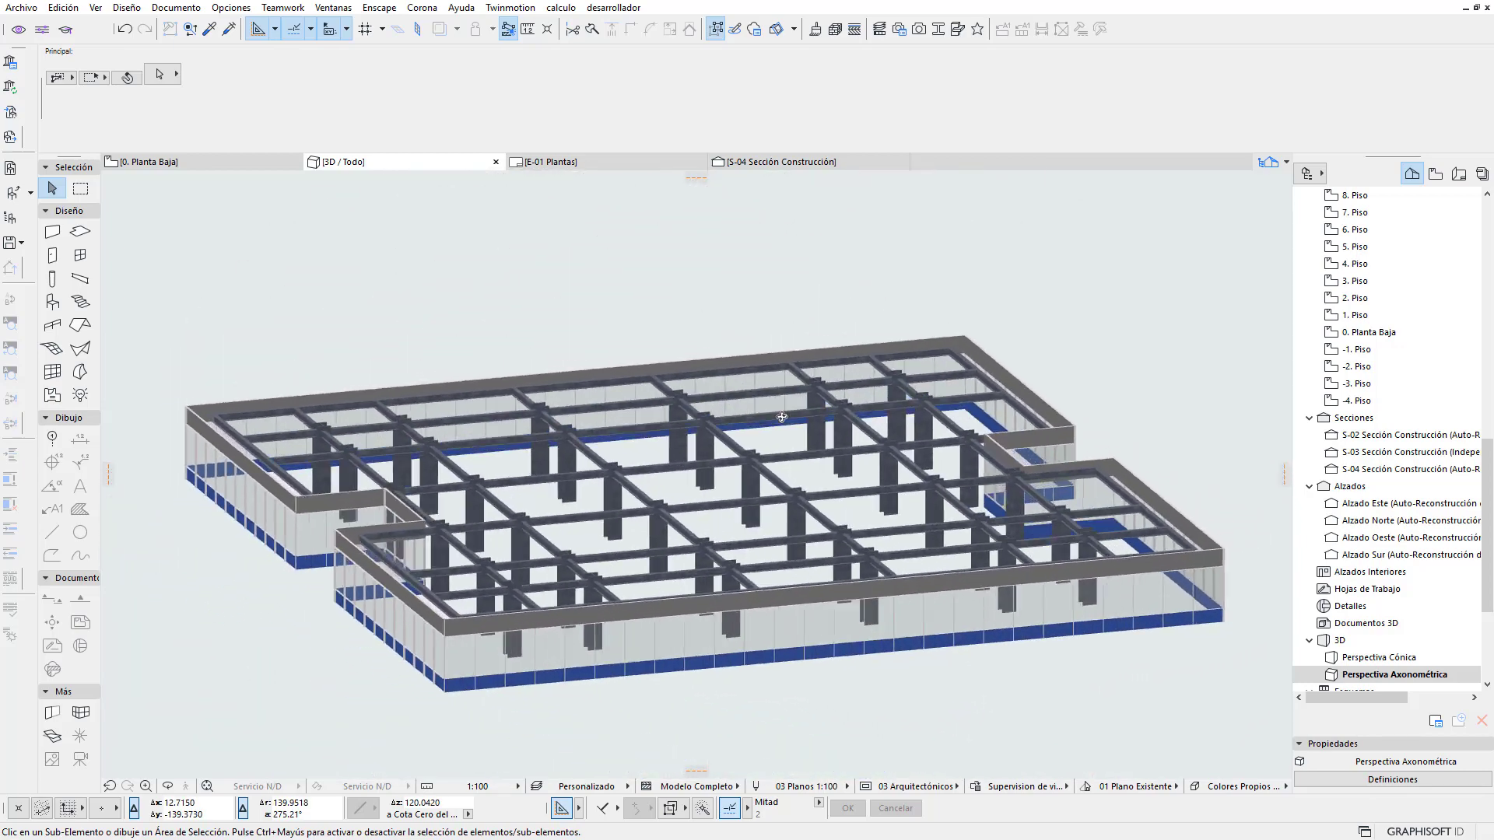
scroll(704, 535, "up", 2)
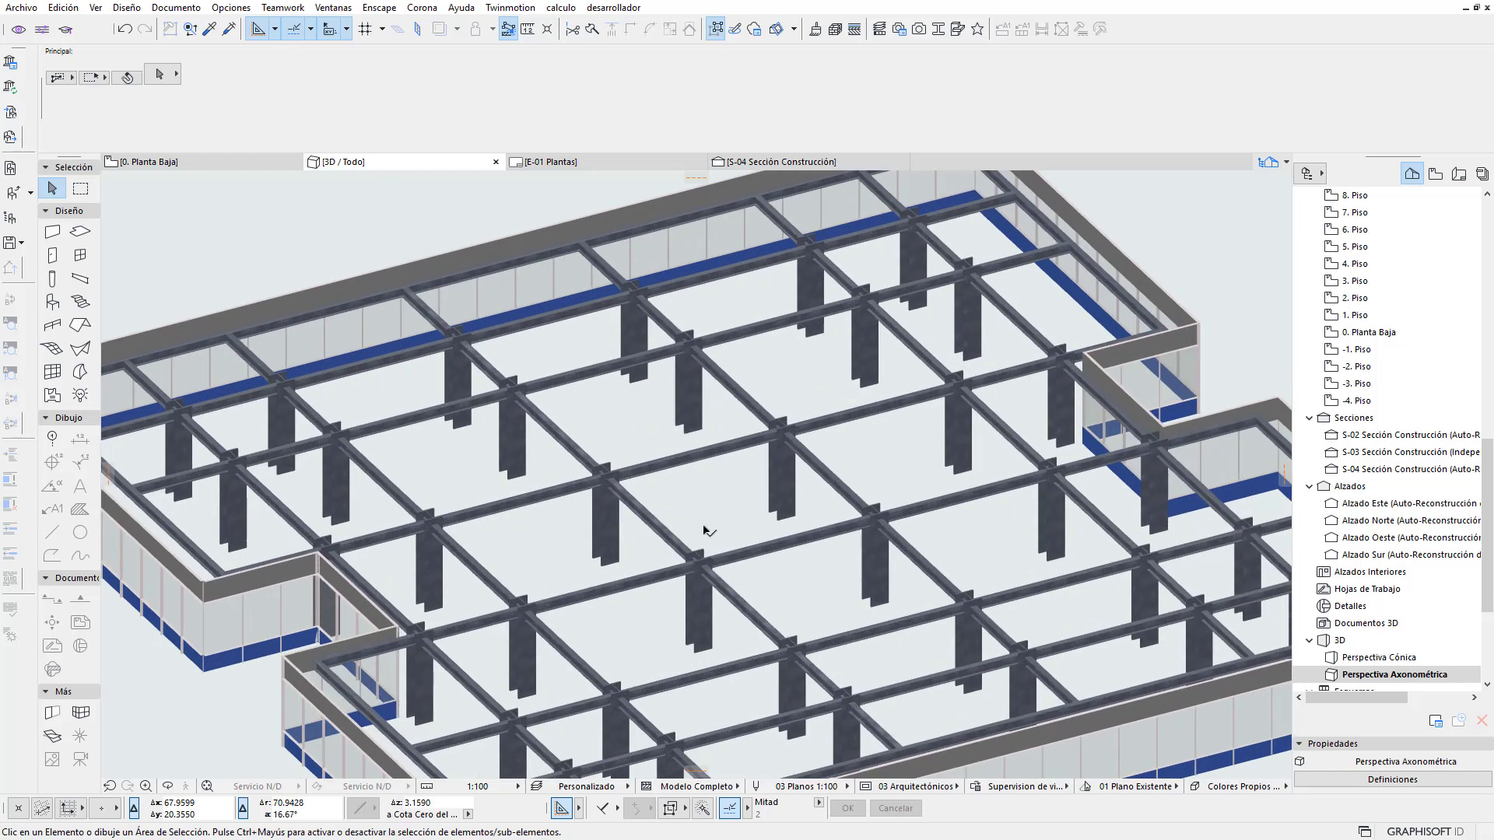
scroll(707, 537, "down", 1)
scroll(710, 537, "down", 1)
middle_click_drag(693, 517, 829, 634, "shift")
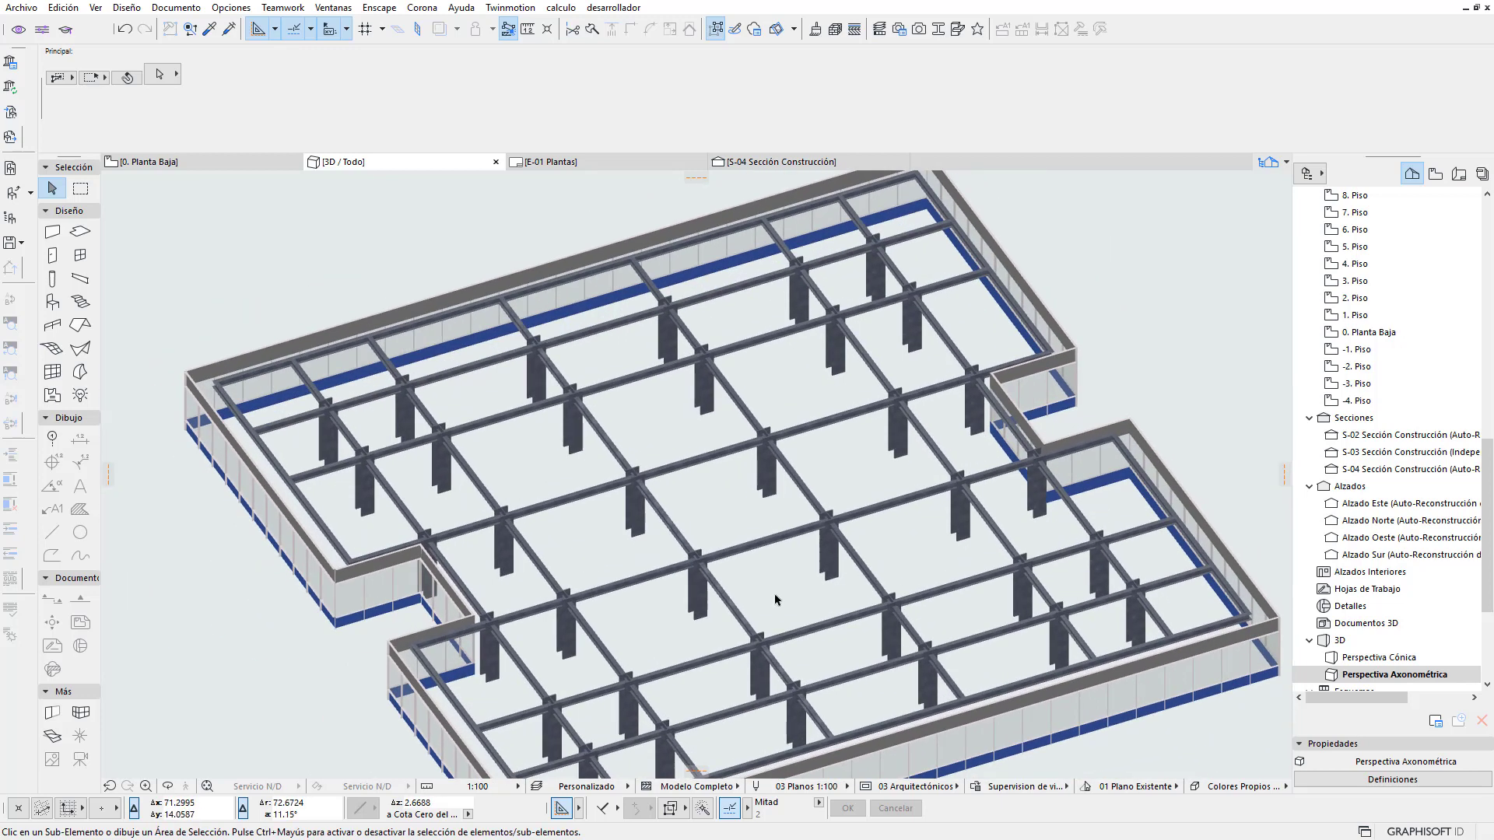
left_click(829, 631)
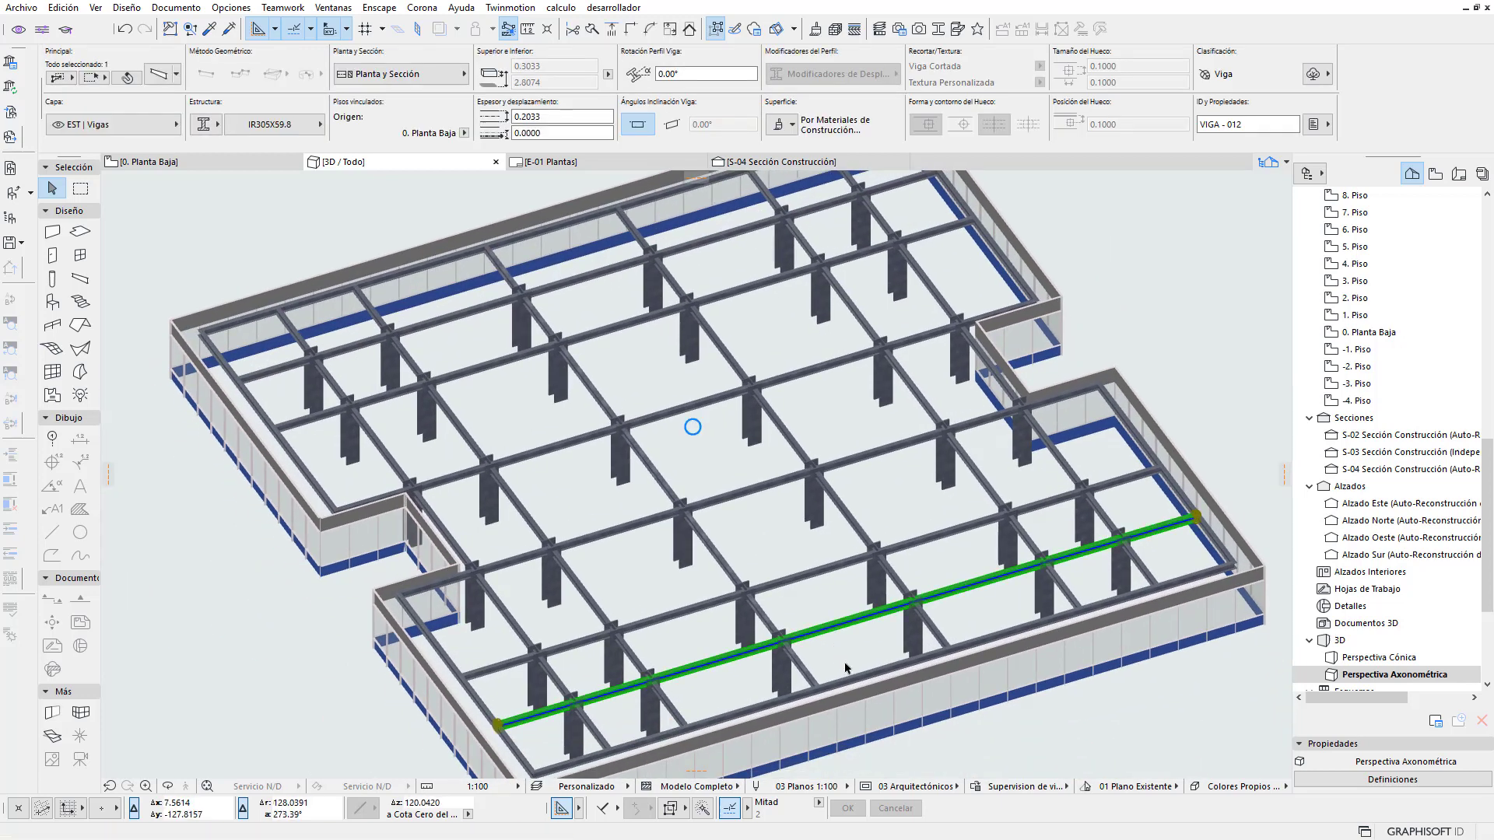
Give the three parallel lower beams Pruebas = Prueba de liquidos, then deselect them
left_click(784, 580, "shift")
left_click(728, 502, "shift")
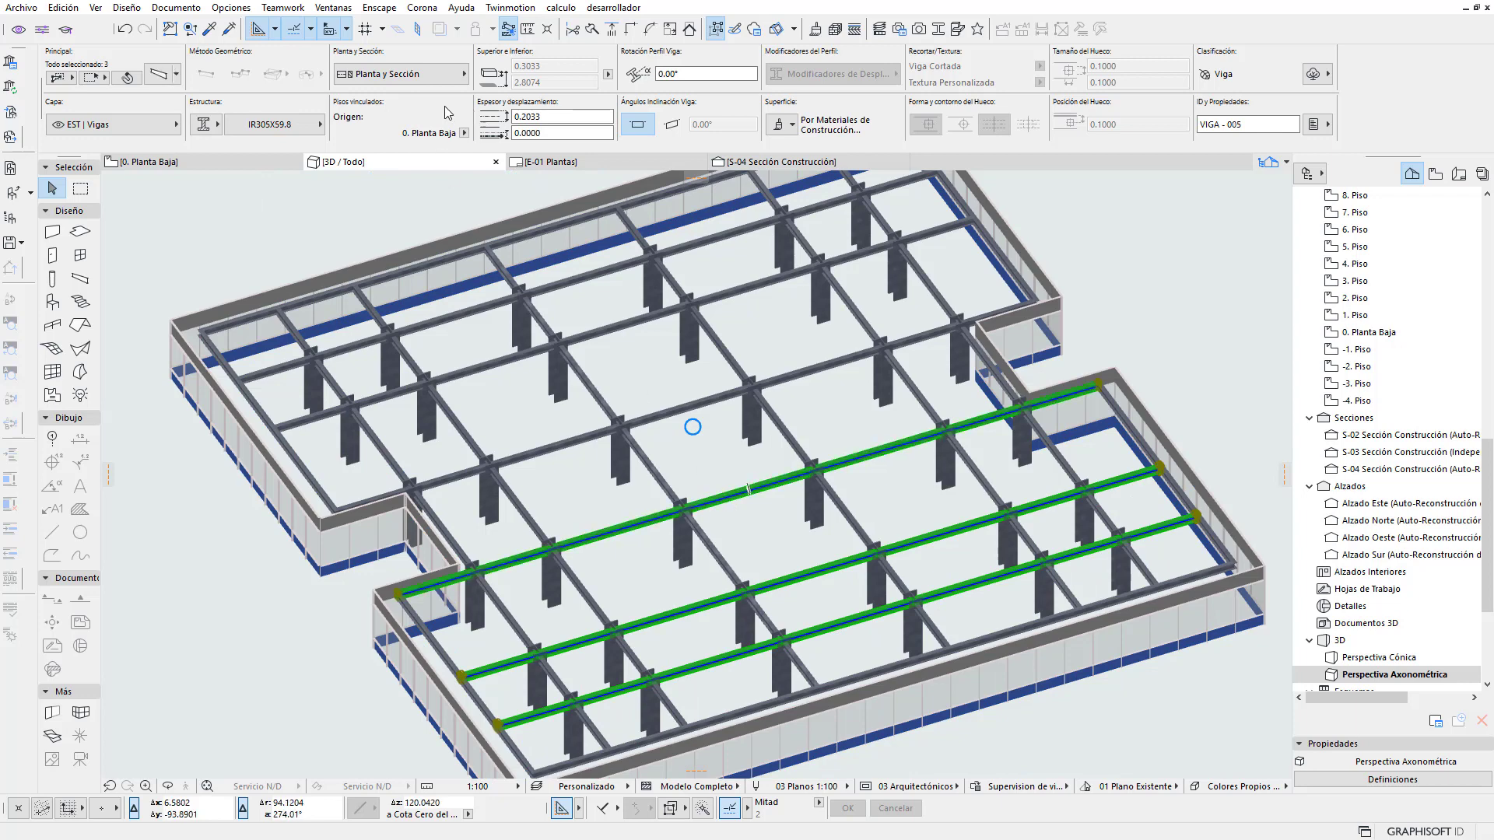
left_click(158, 75)
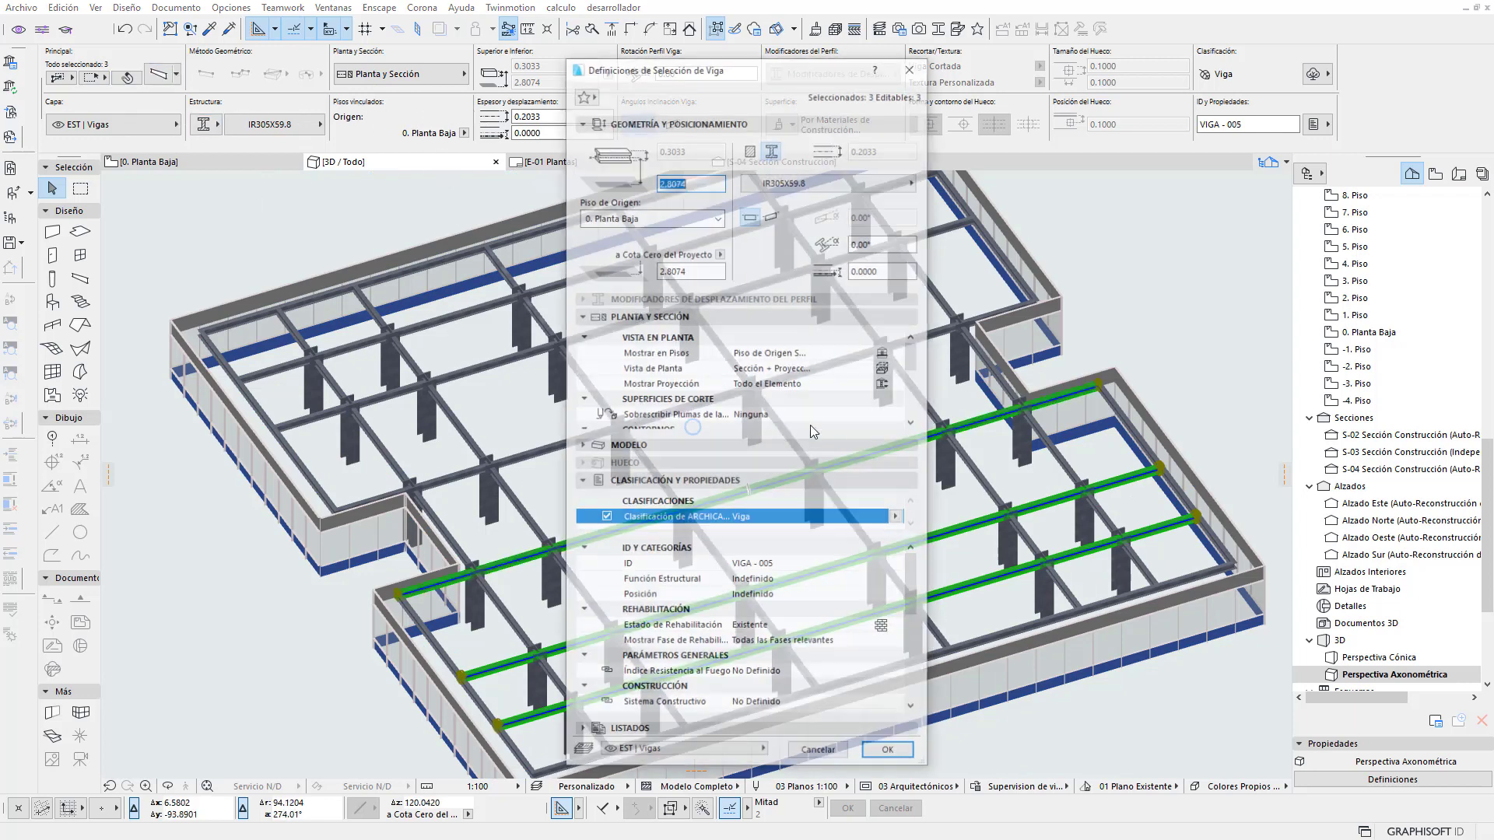
left_click_drag(912, 590, 918, 656)
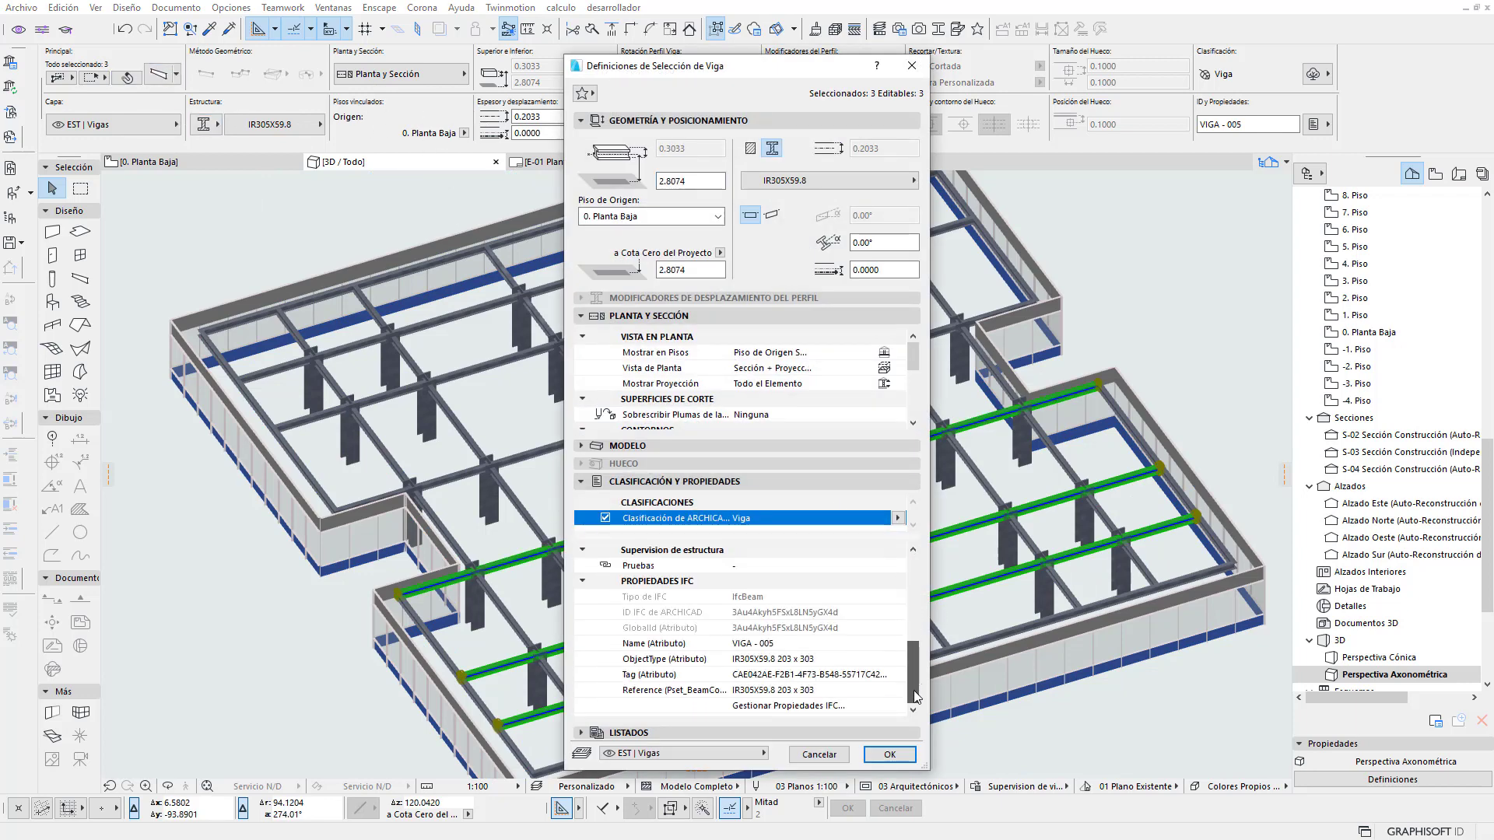
left_click(682, 615)
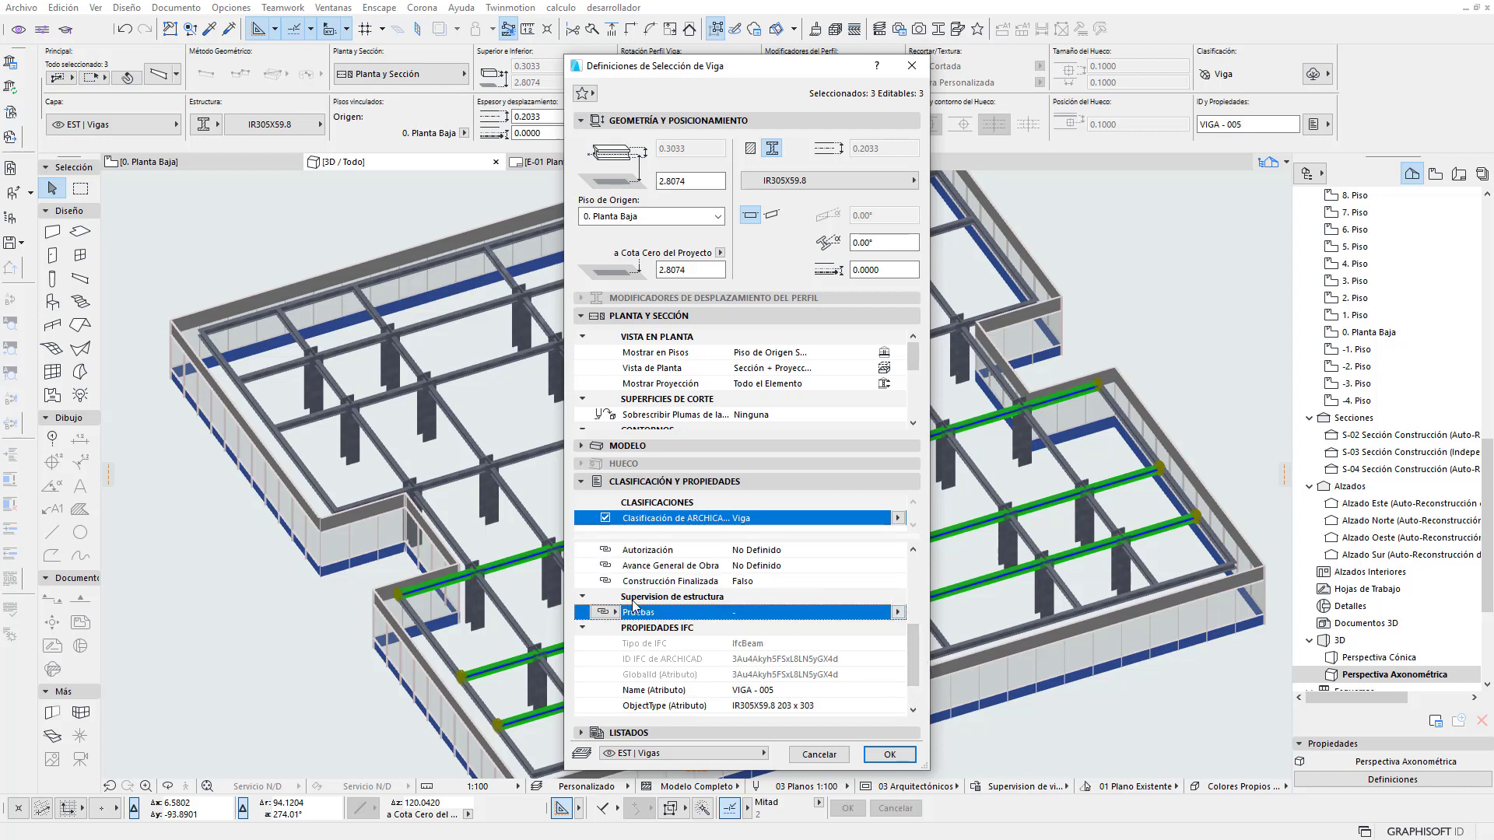
left_click(898, 613)
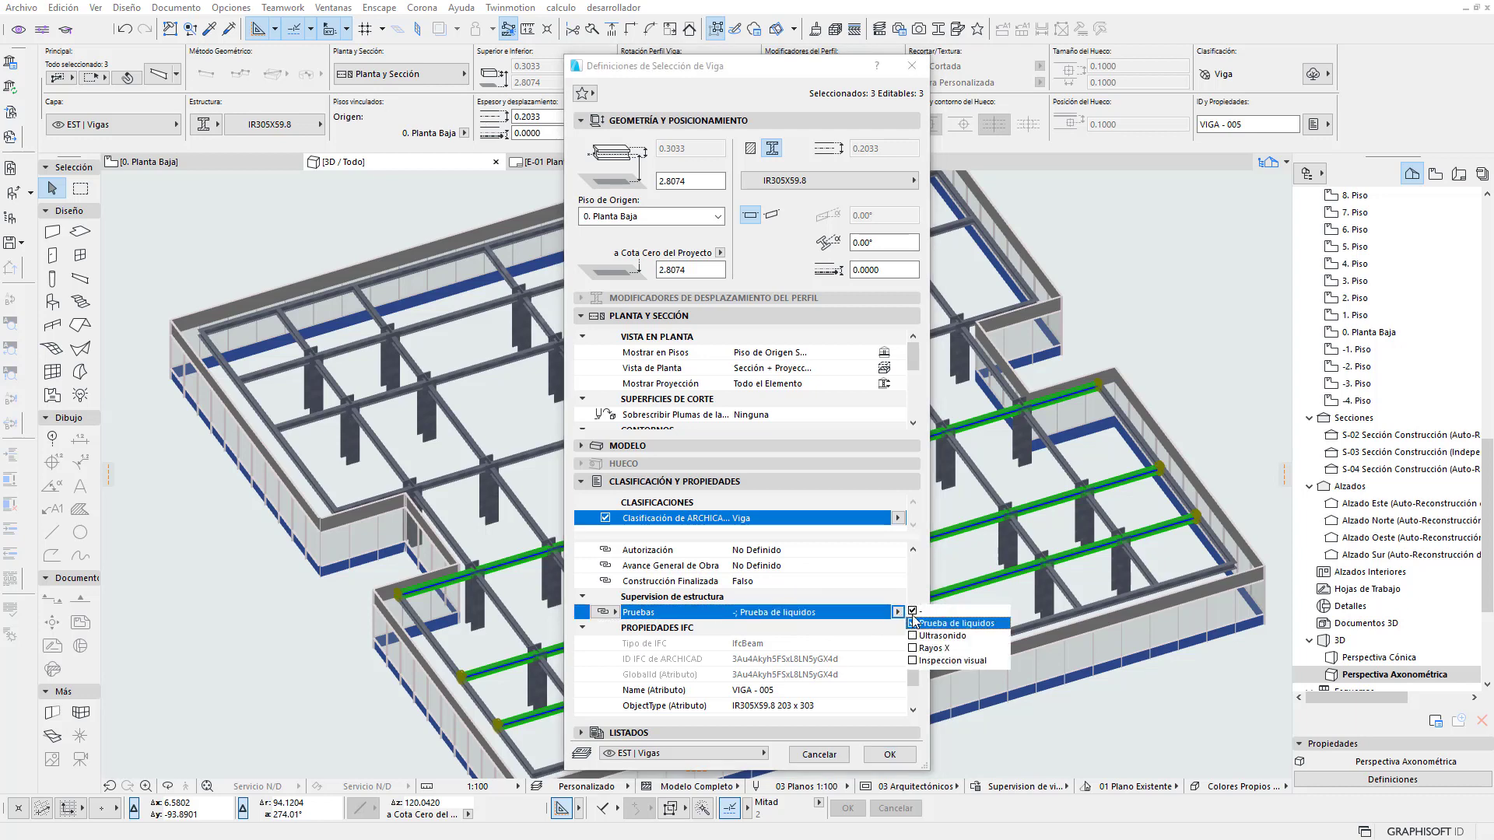
left_click(897, 757)
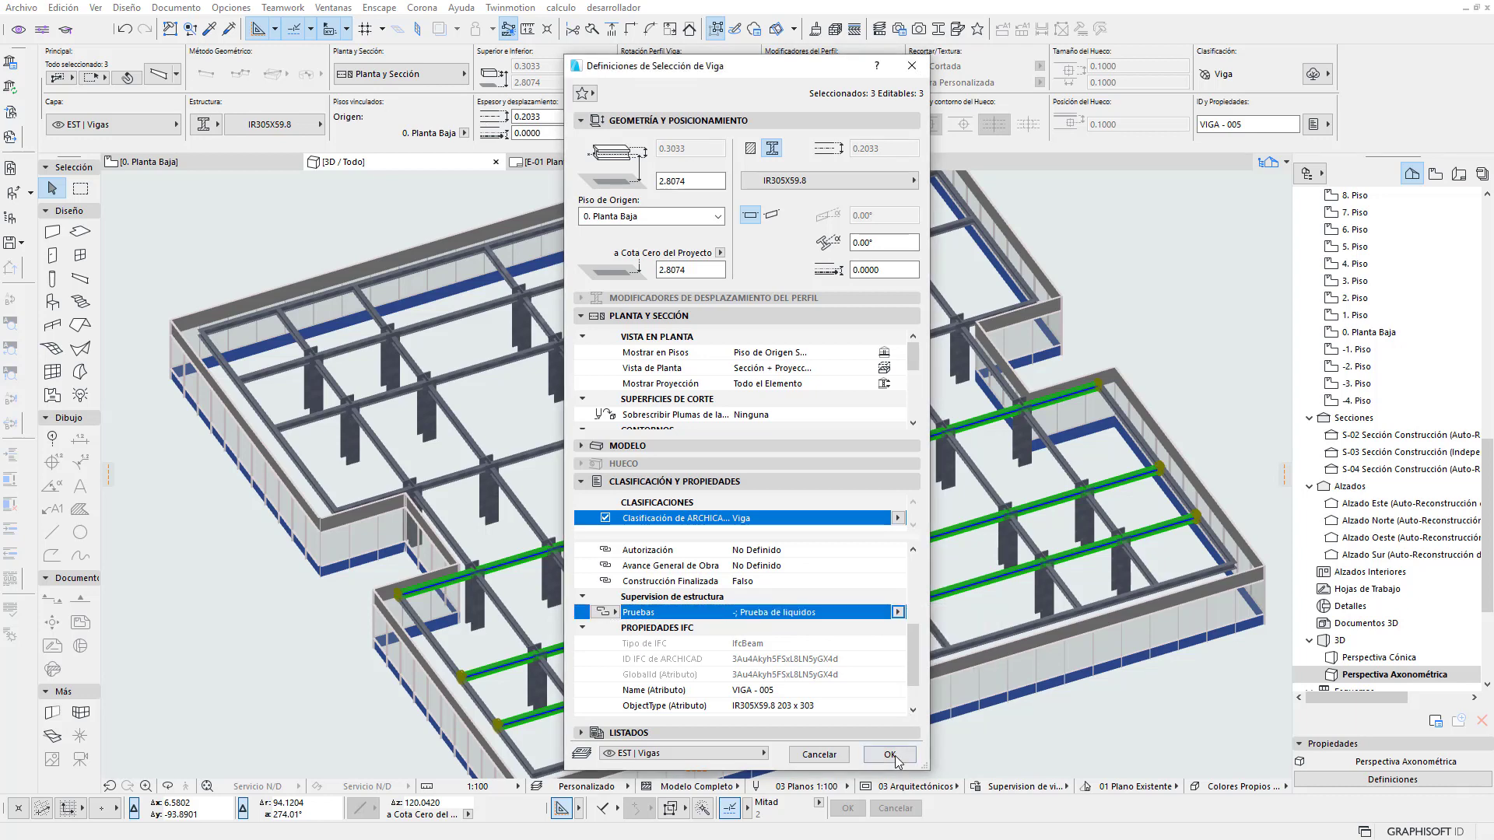
left_click(895, 754)
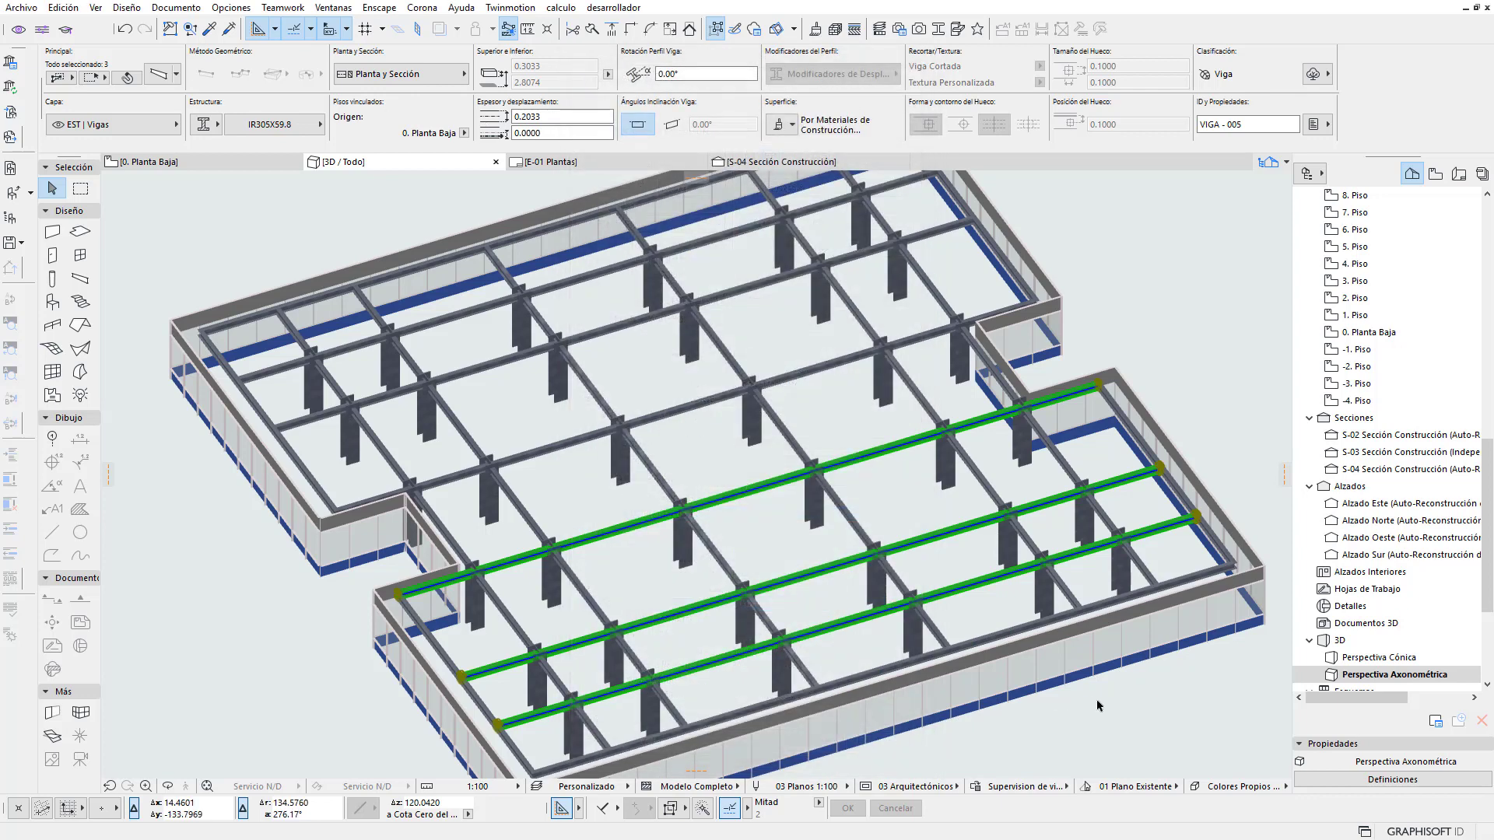
left_click(1097, 705)
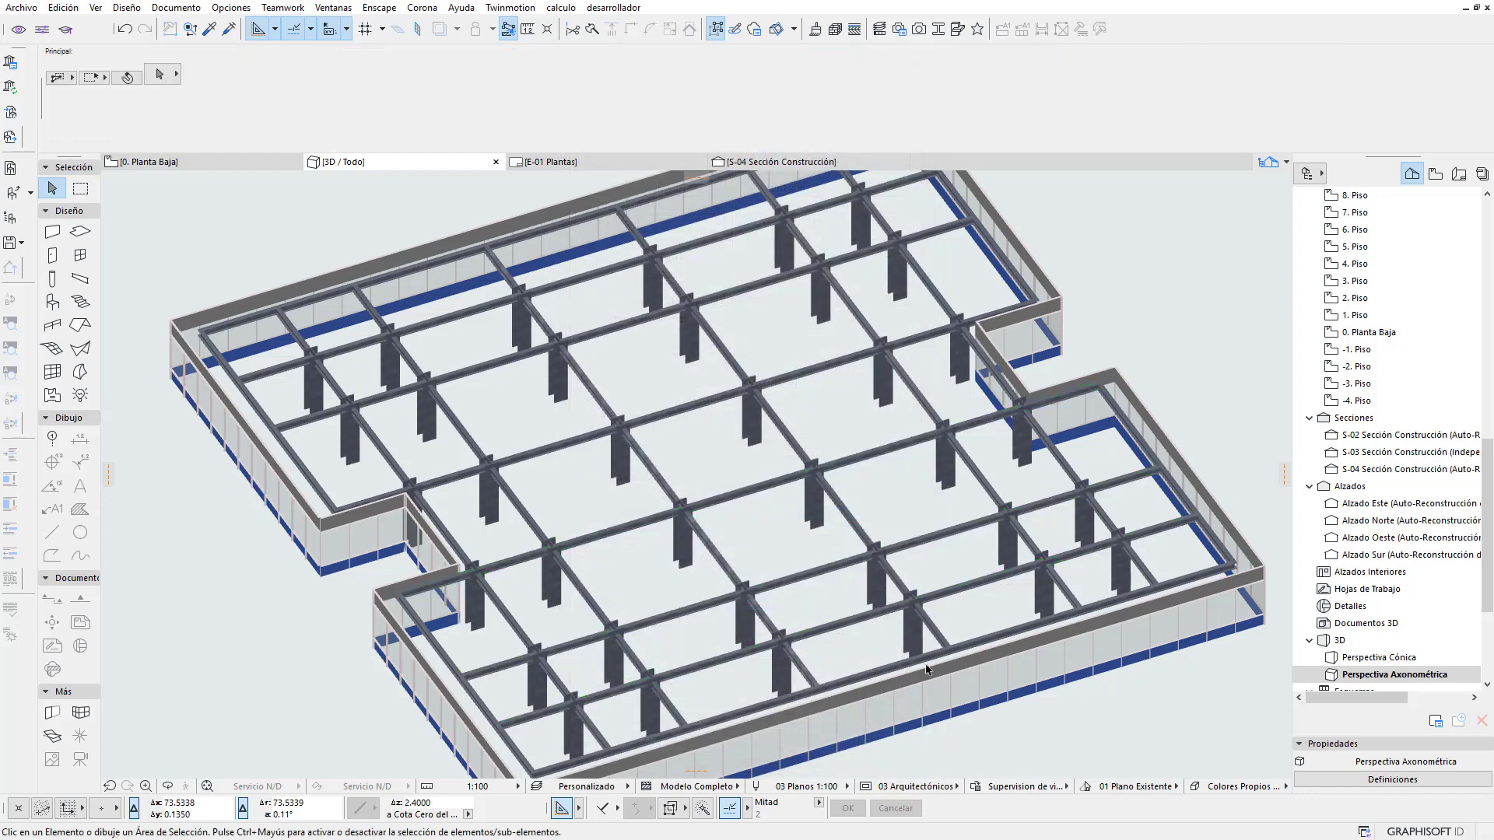
Reselect the three parallel lower beams and reopen their Beam Selection Settings
left_click(847, 620)
left_click(803, 579)
left_click(820, 607)
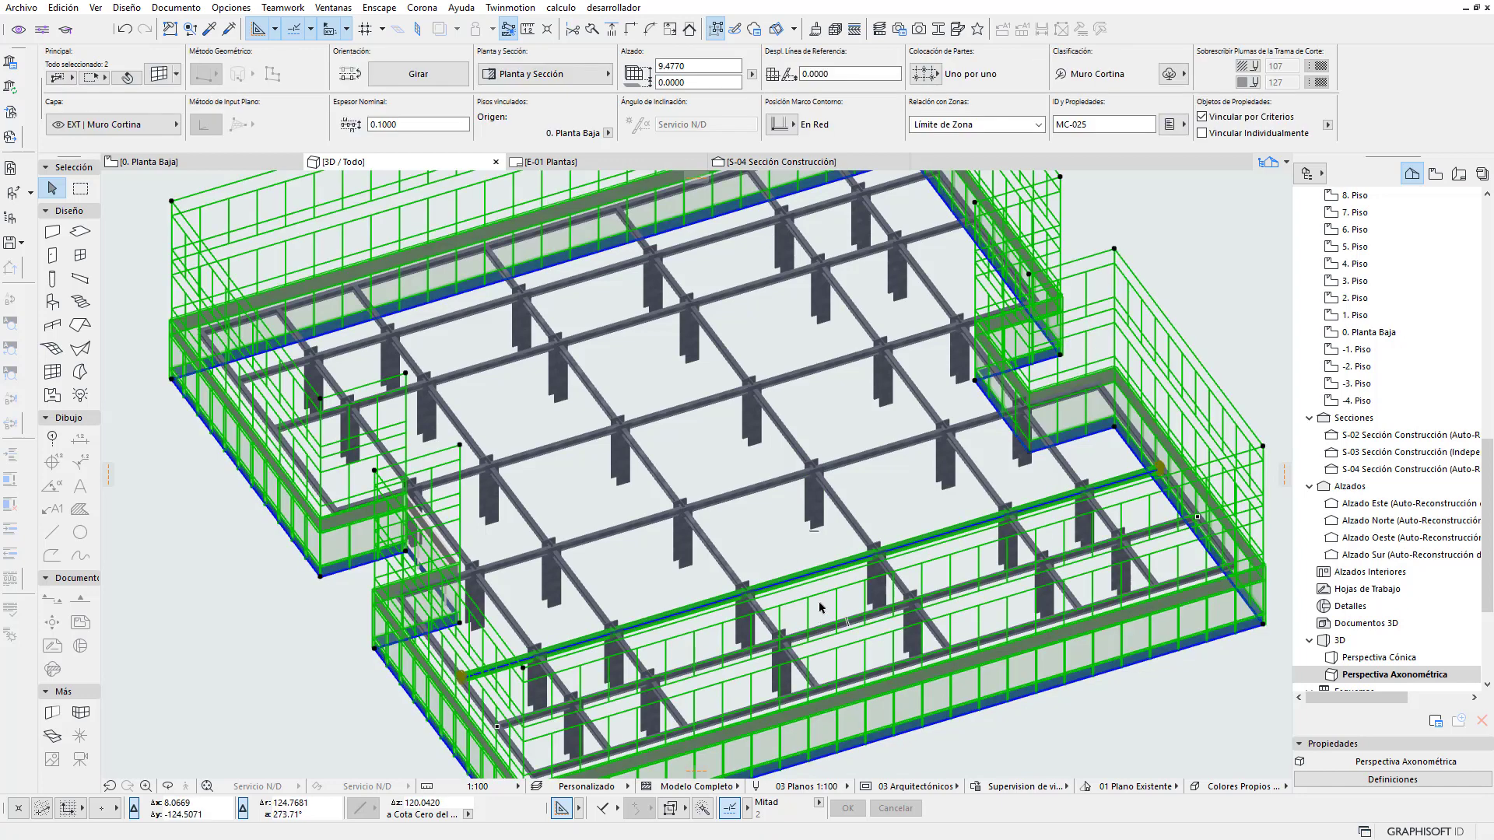
left_click(788, 549)
left_click(801, 635)
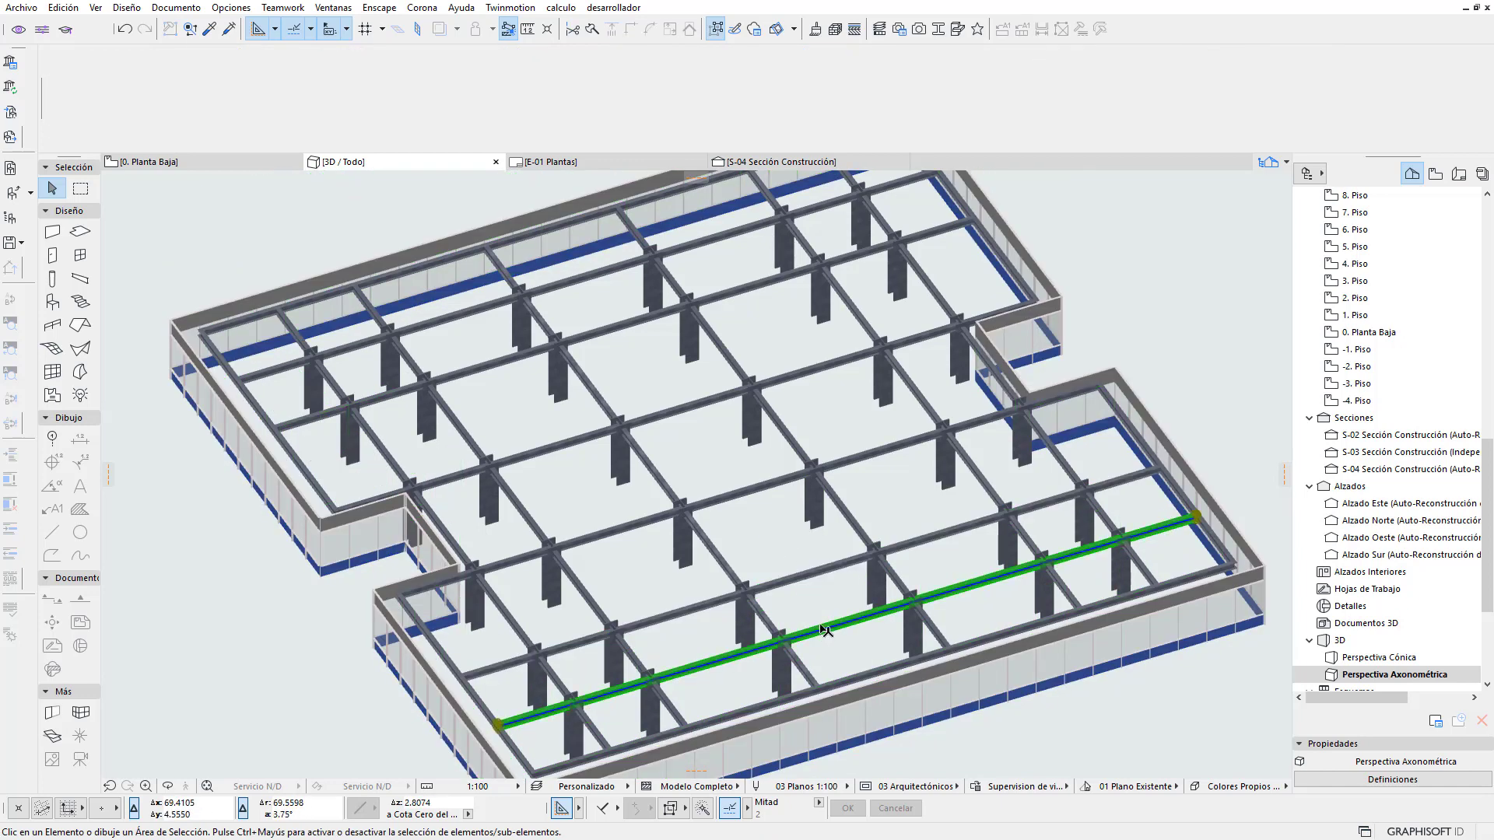
left_click(792, 575, "shift")
left_click(747, 490, "shift")
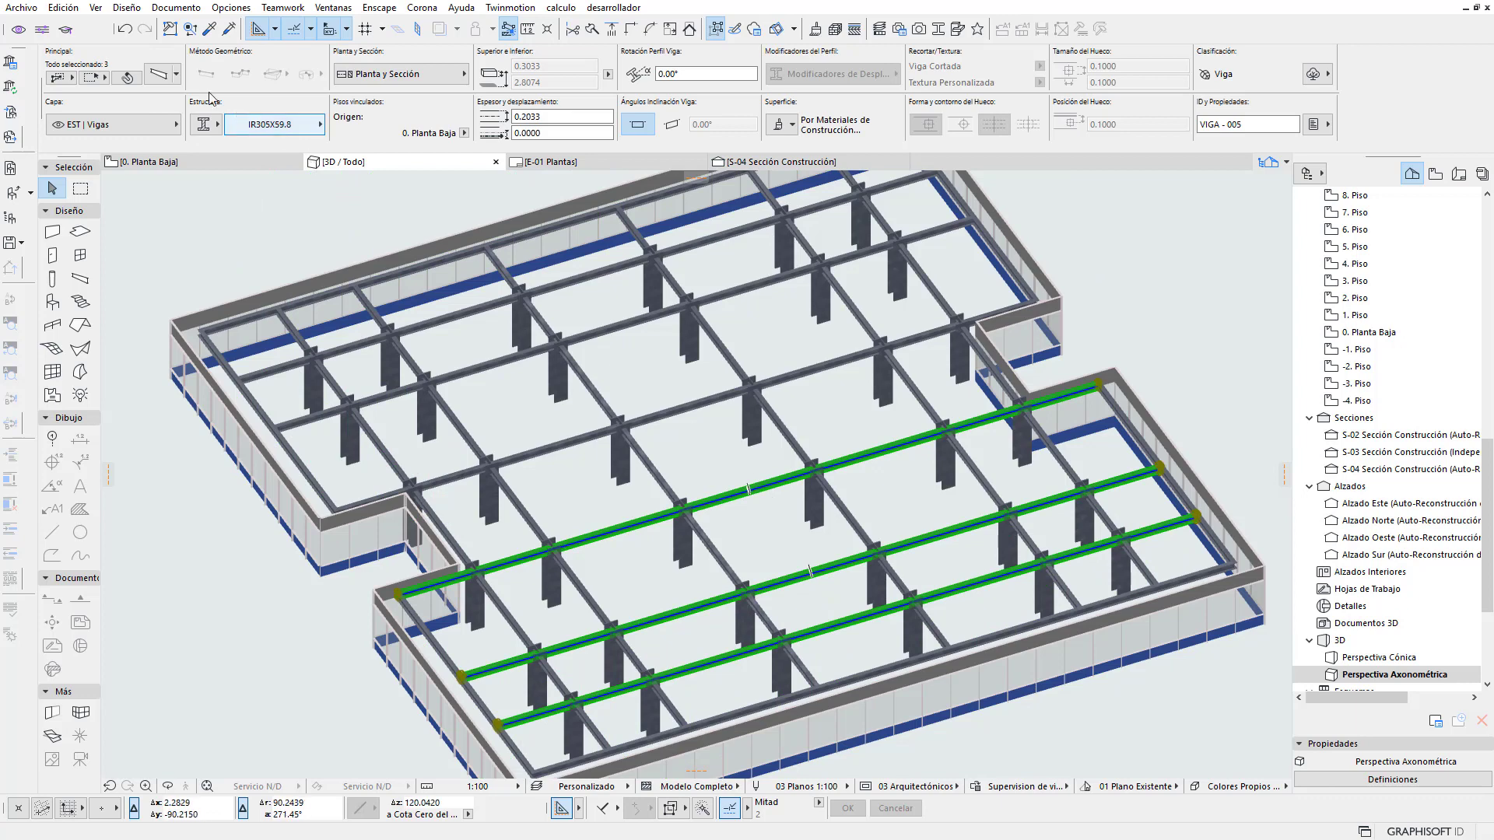
left_click(159, 75)
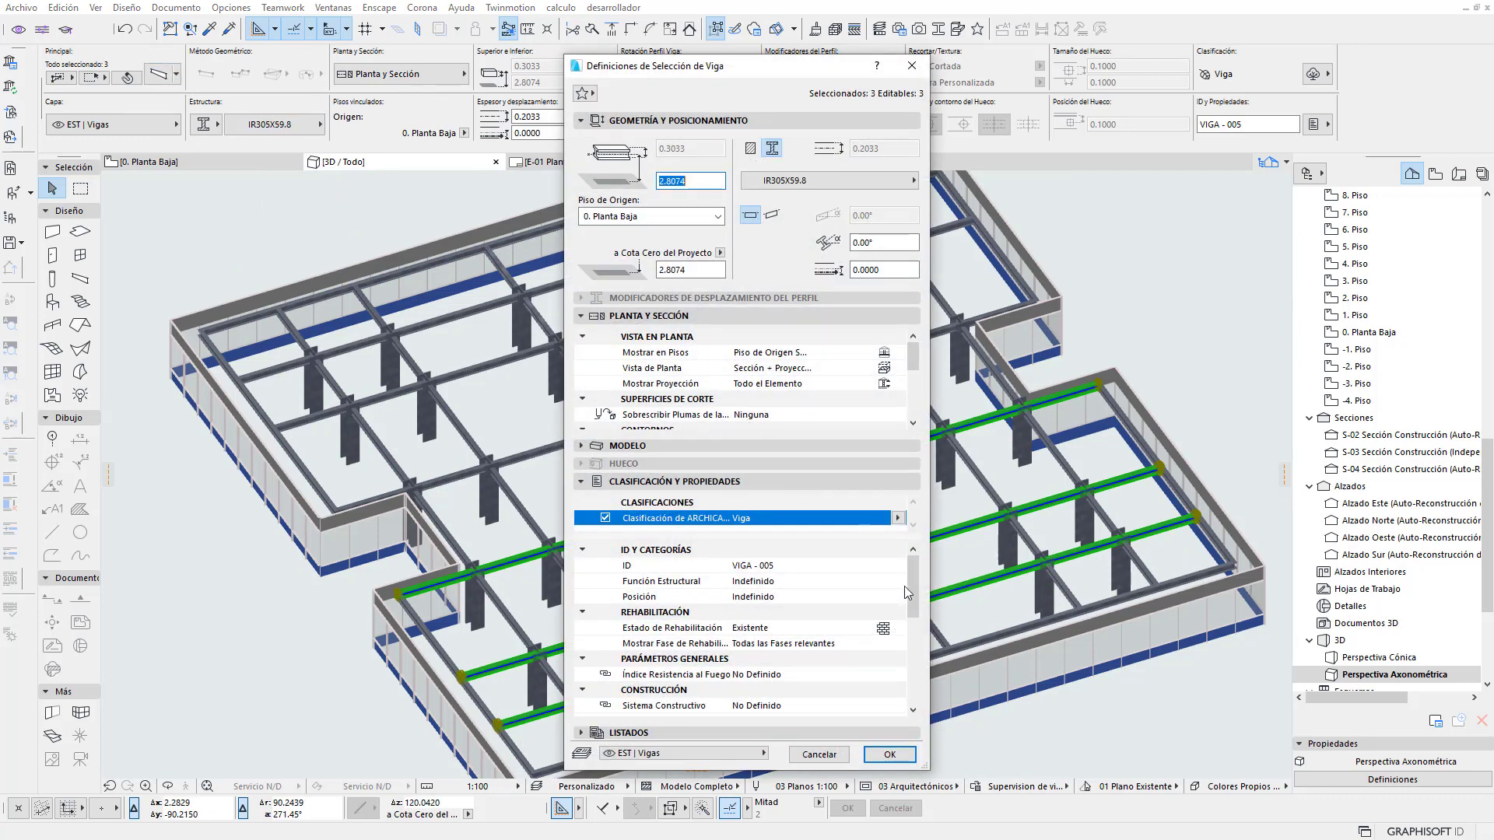
Uncheck '-' so the lower beams keep only Prueba de liquidos, then deselect
scroll(908, 622, "down", 1)
scroll(910, 669, "down", 1)
scroll(910, 661, "down", 1)
scroll(902, 634, "down", 1)
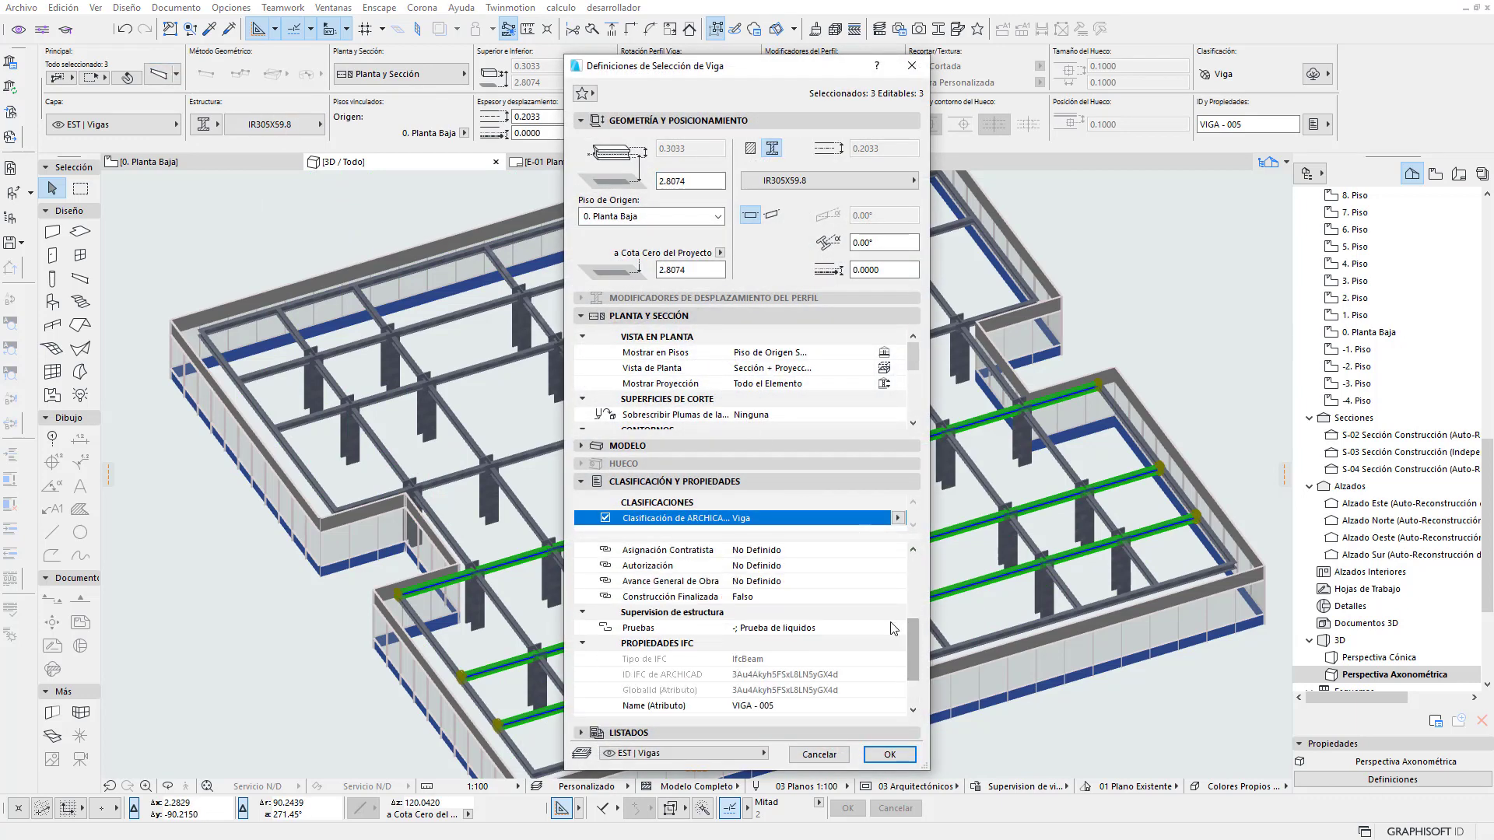
left_click(893, 629)
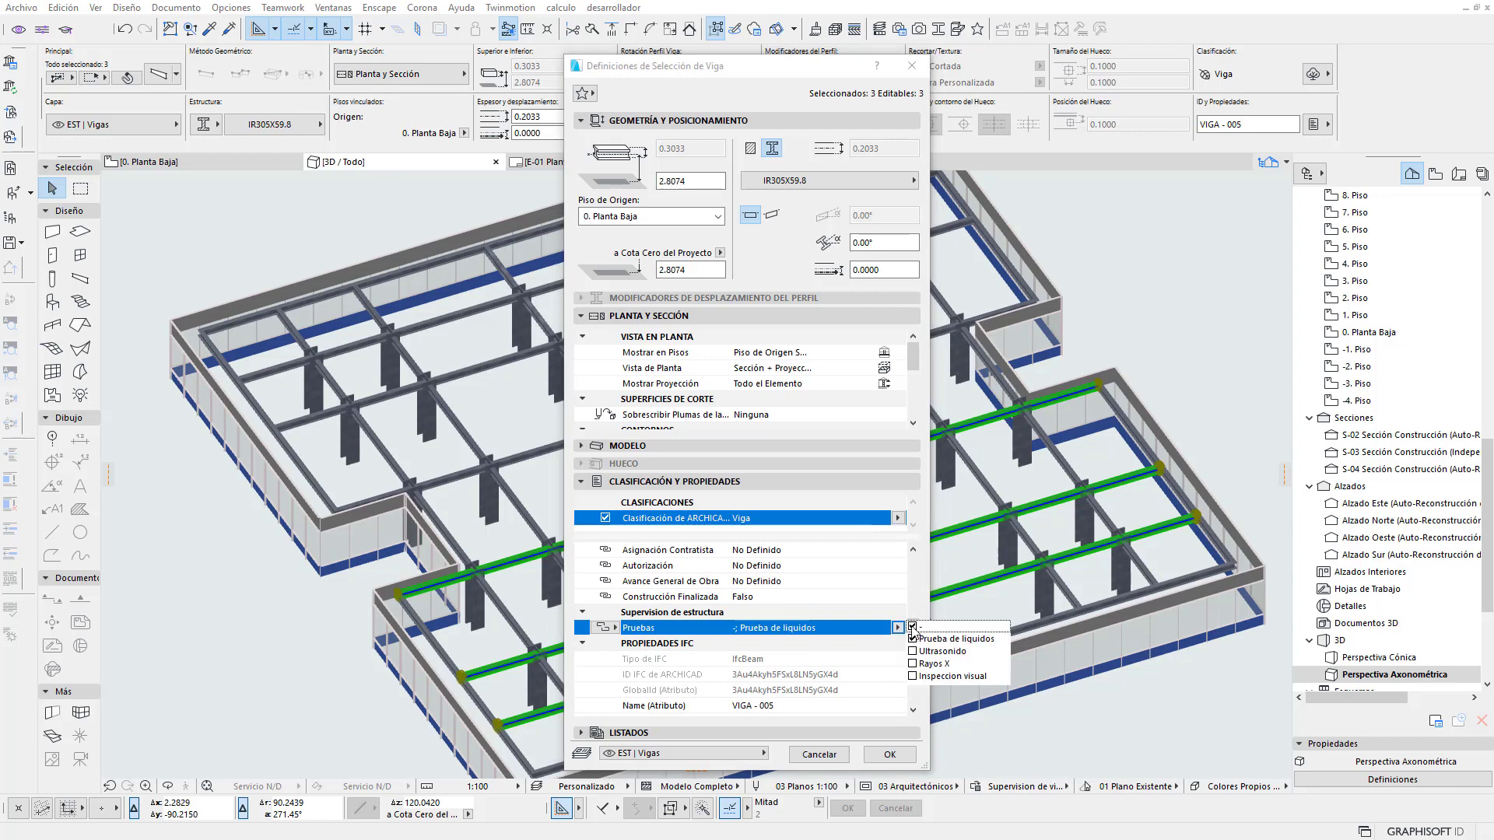
left_click(912, 627)
left_click(900, 758)
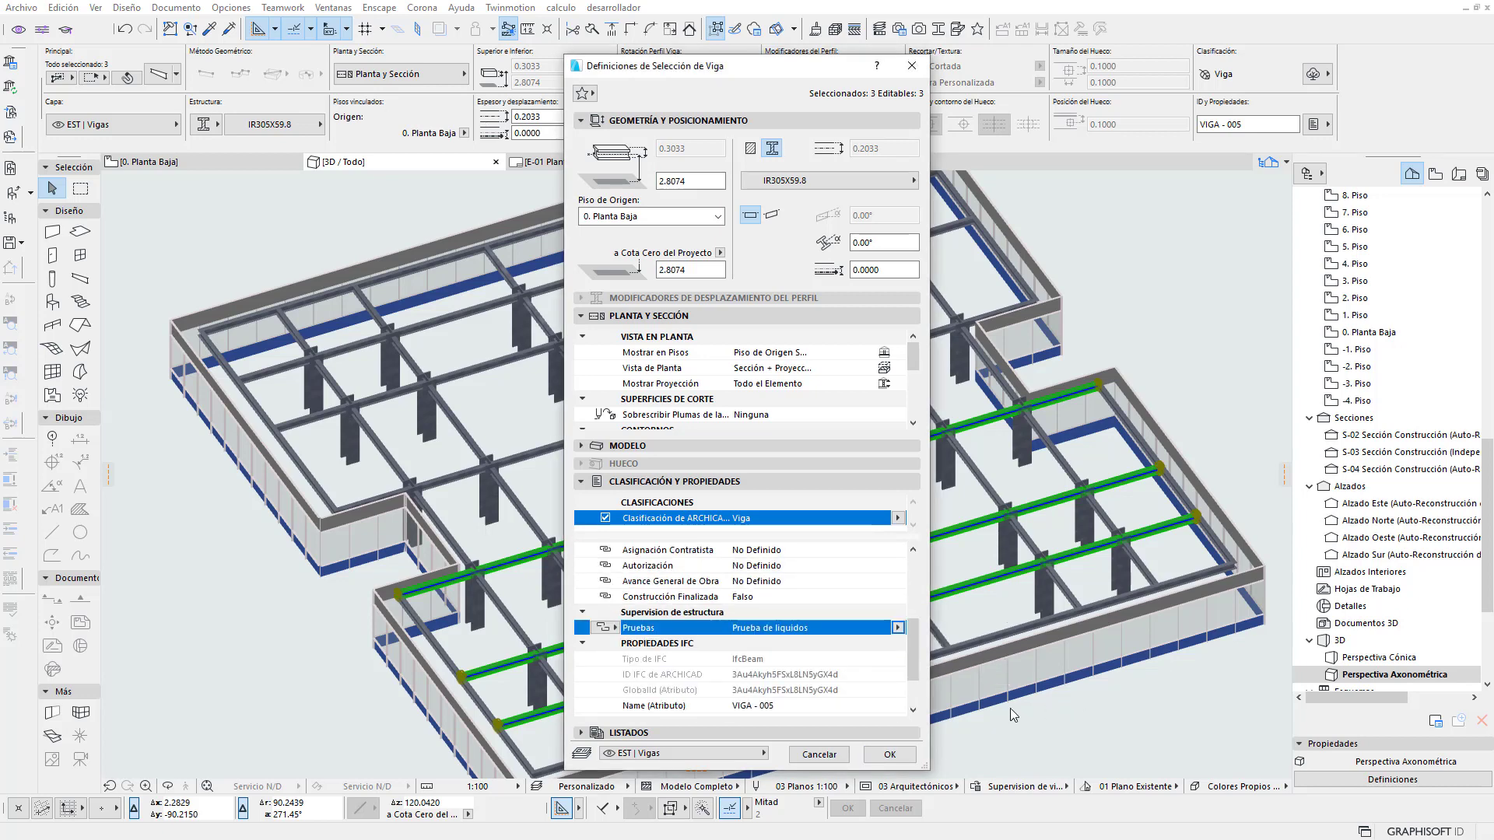
left_click(890, 754)
key("Escape")
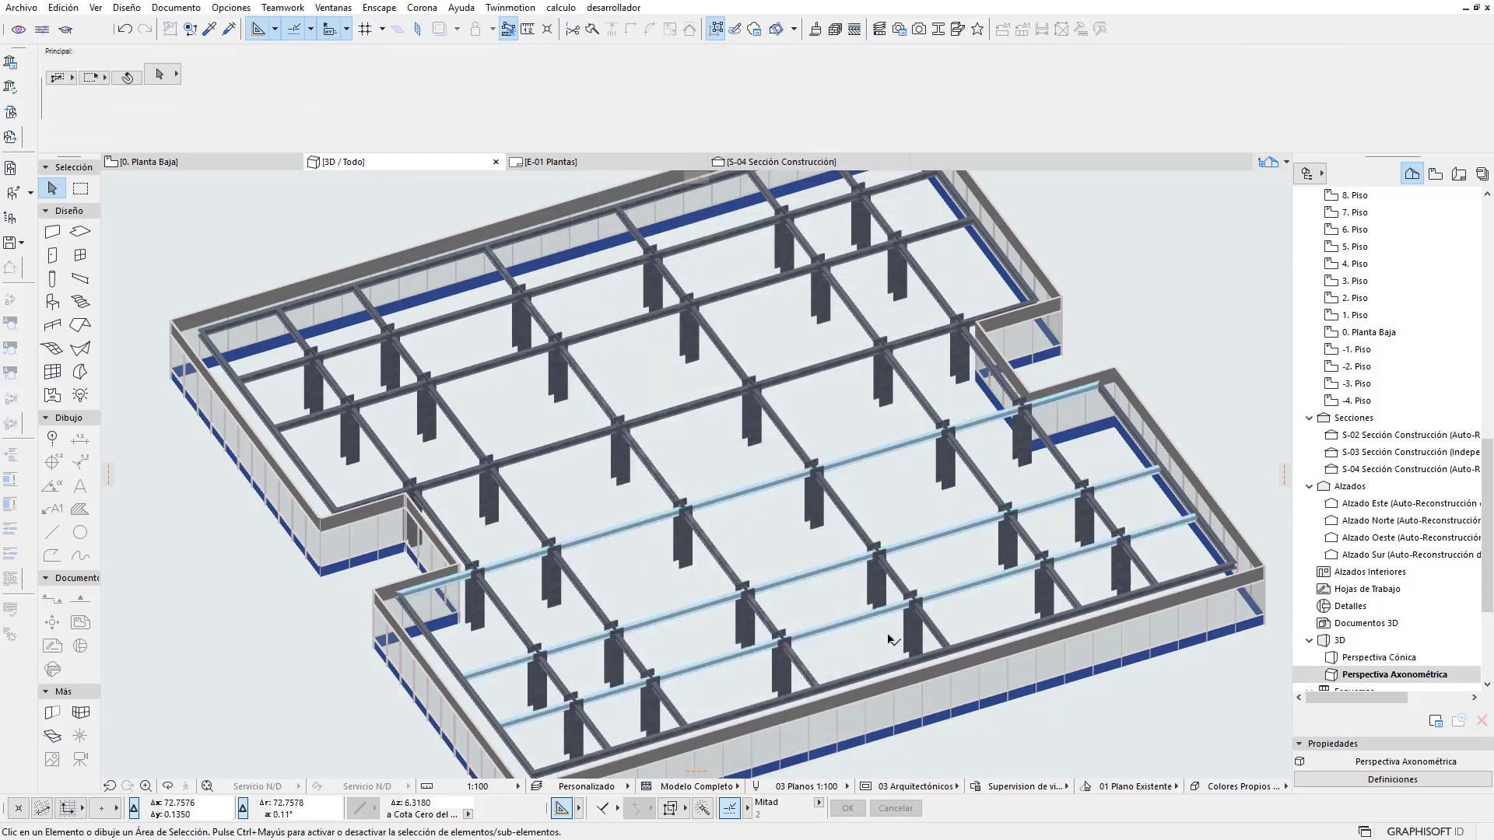
Select three cross beams in the upper area and open their beam settings
scroll(889, 639, "up", 2)
scroll(760, 423, "up", 2)
scroll(760, 424, "down", 2)
scroll(877, 591, "down", 1)
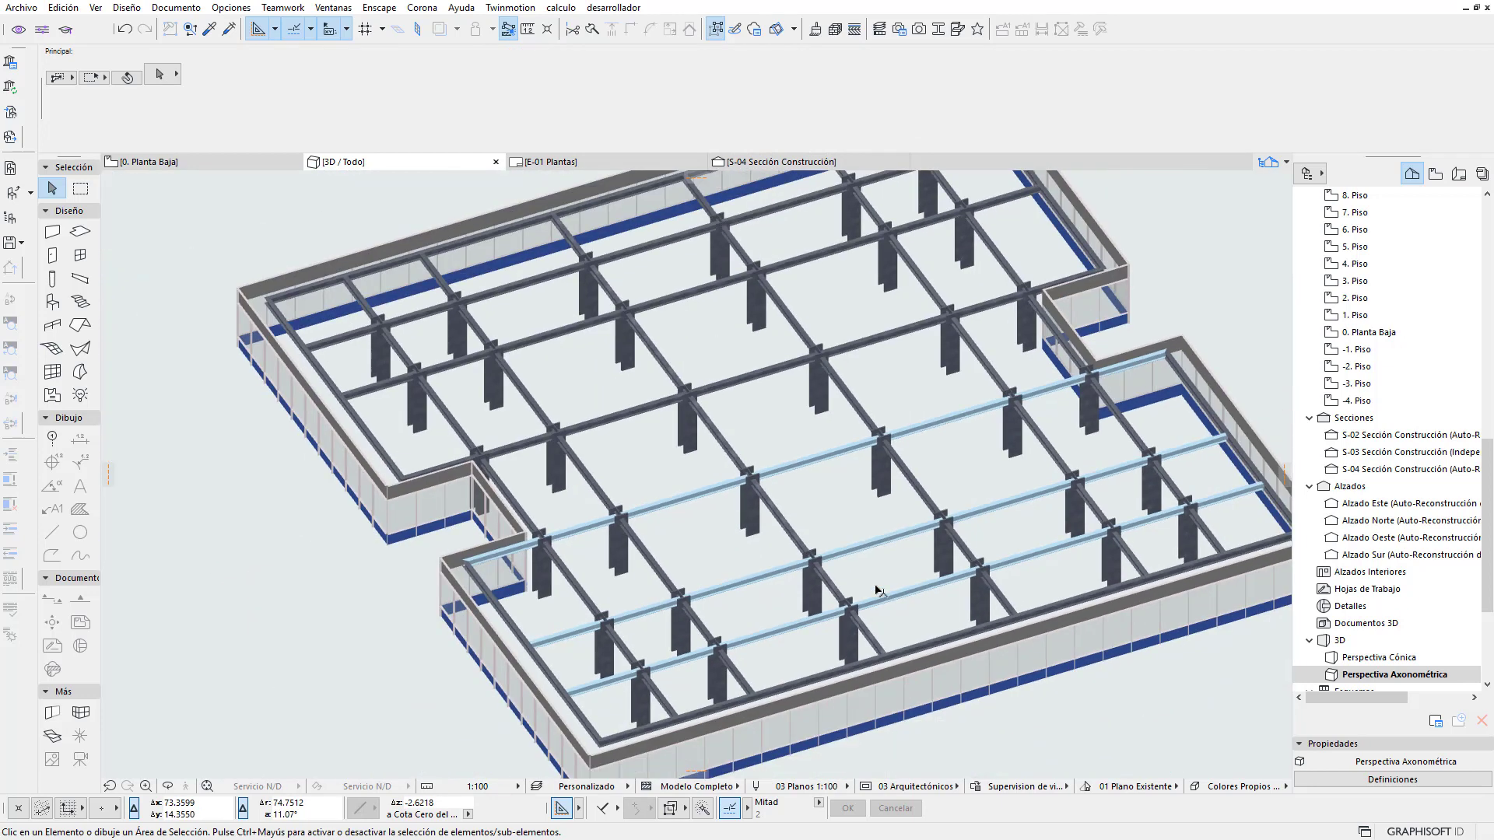
scroll(876, 591, "up", 1)
scroll(855, 568, "up", 1)
left_click(823, 540)
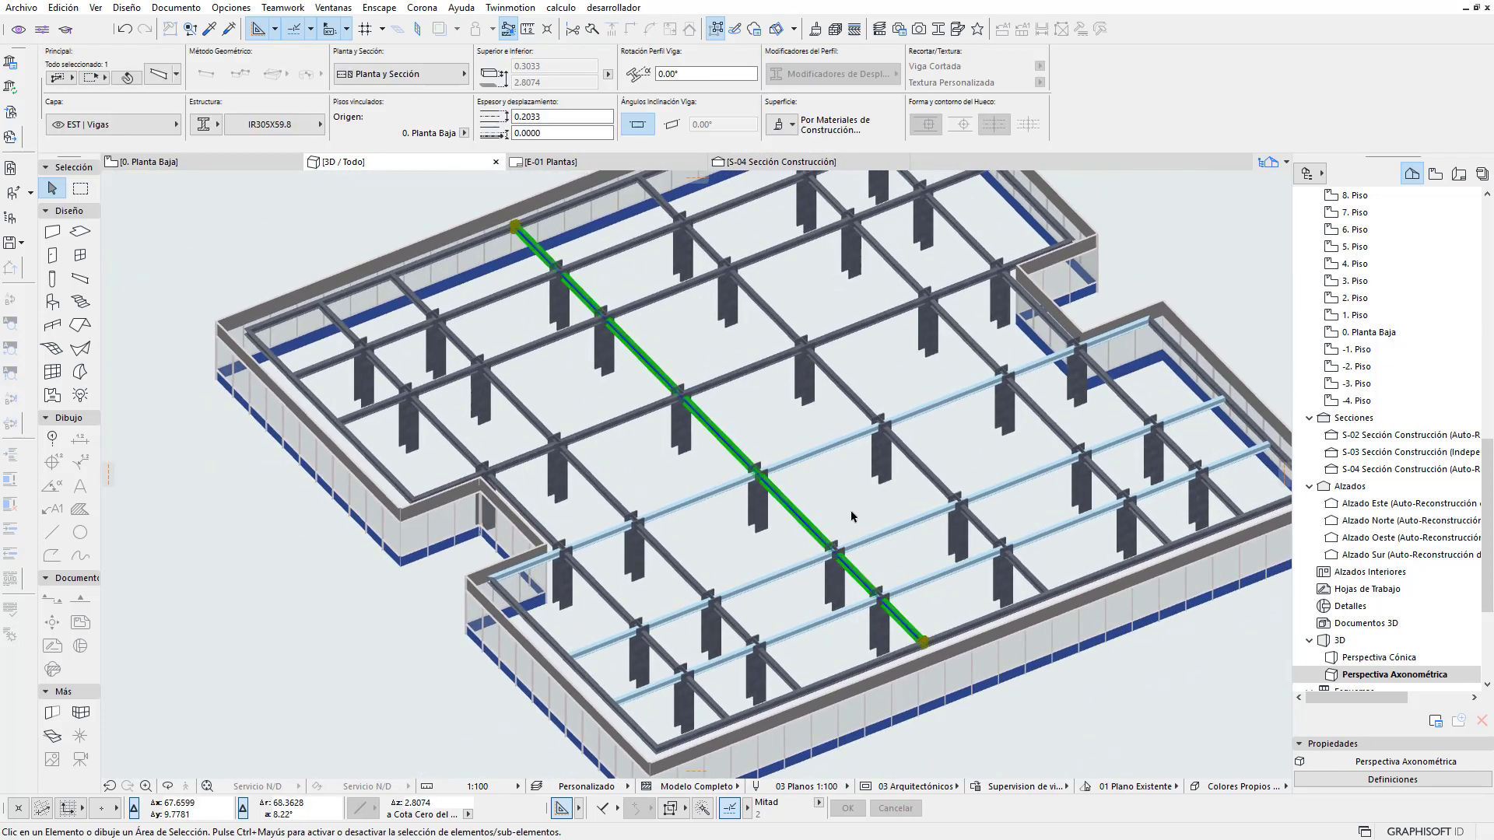
left_click(864, 406, "shift")
left_click(1052, 427, "shift")
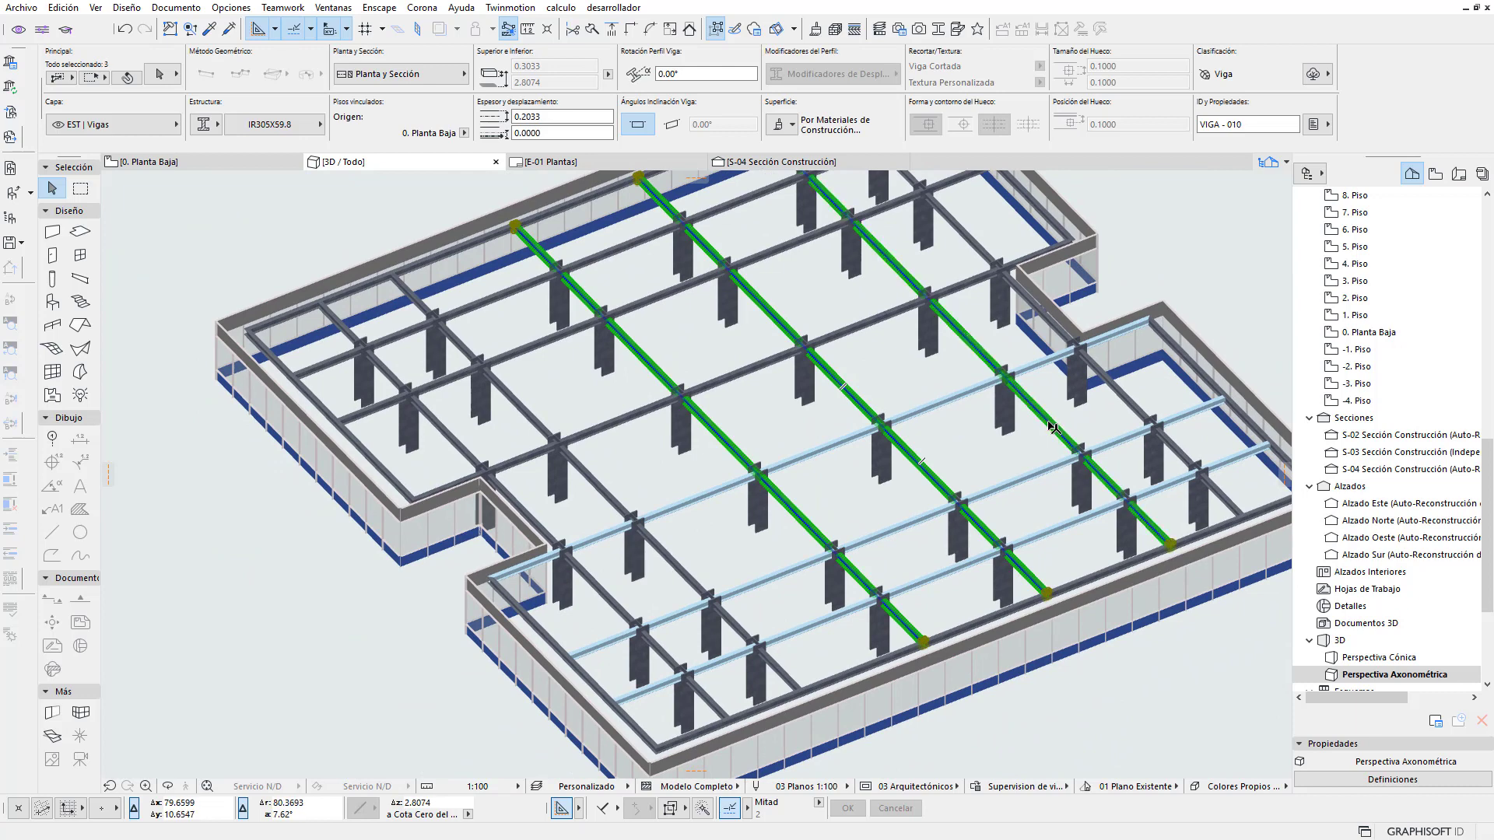
left_click(192, 8)
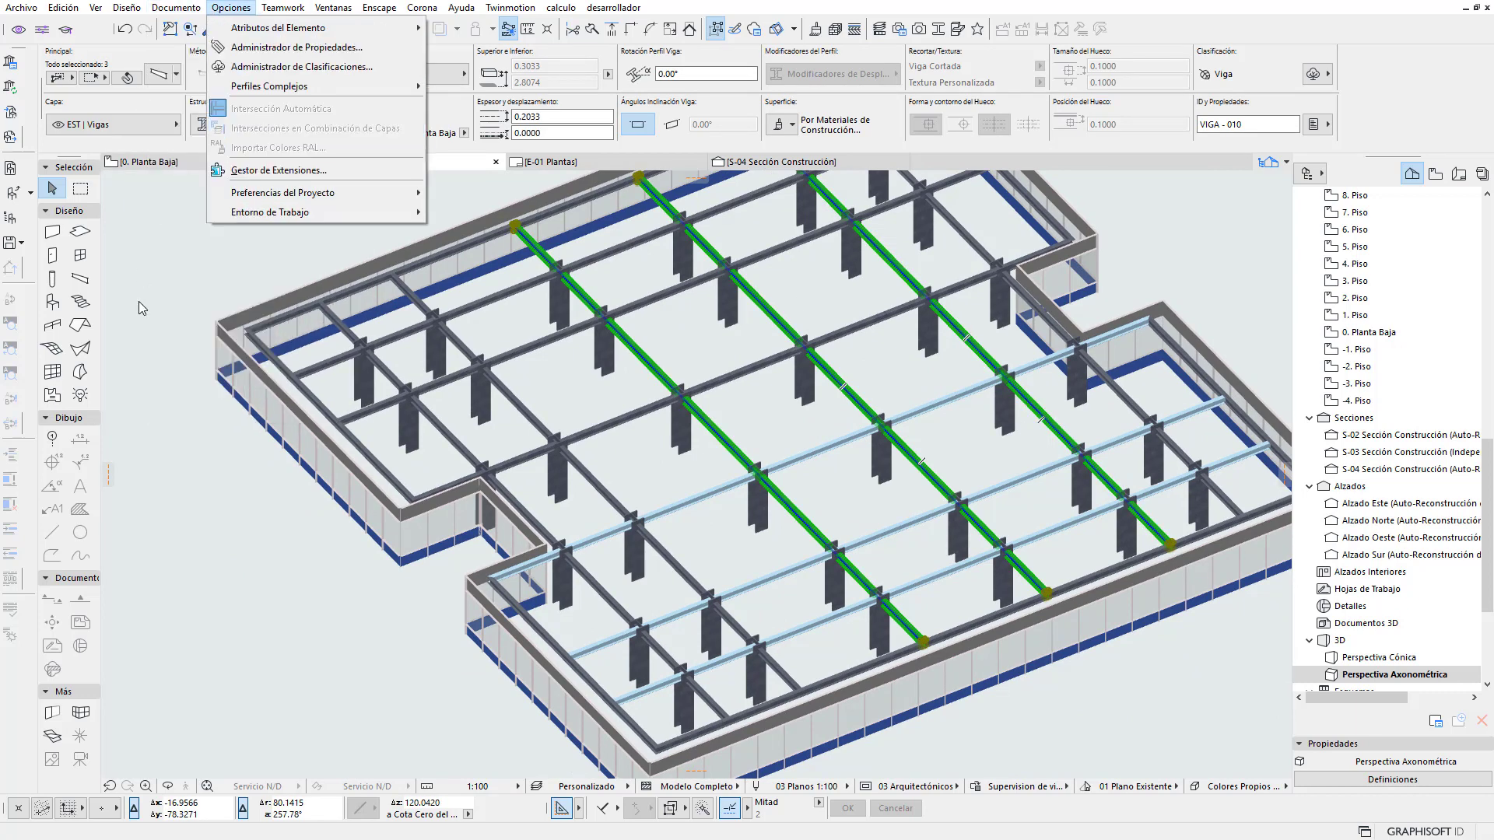
key("Escape")
left_click(161, 74)
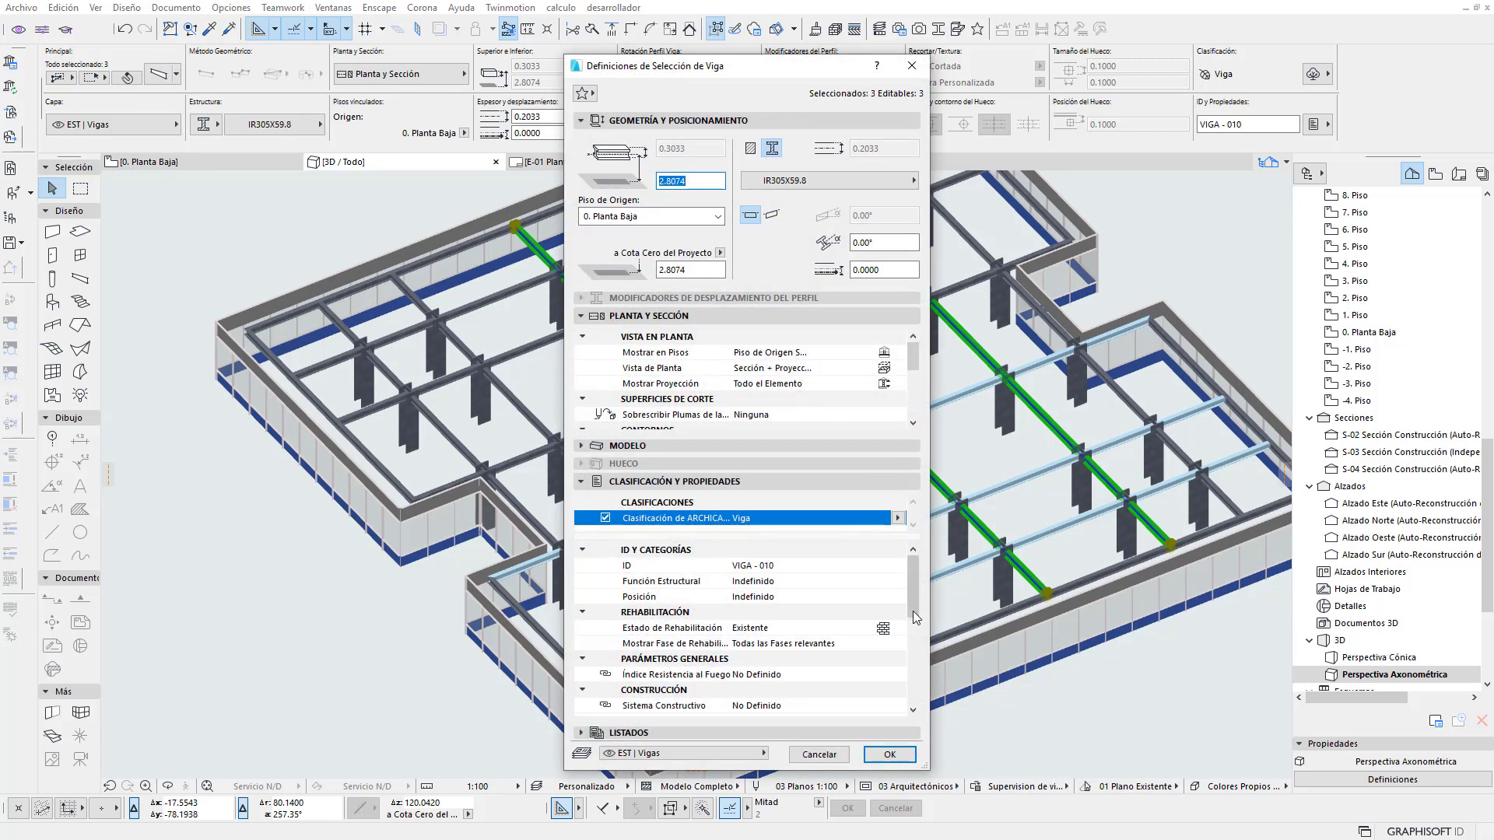
Set the cross beams' Pruebas to Rayos X only, then select two upper parallel beams
scroll(909, 661, "down", 3)
scroll(909, 699, "down", 3)
scroll(907, 684, "up", 1)
scroll(903, 654, "up", 2)
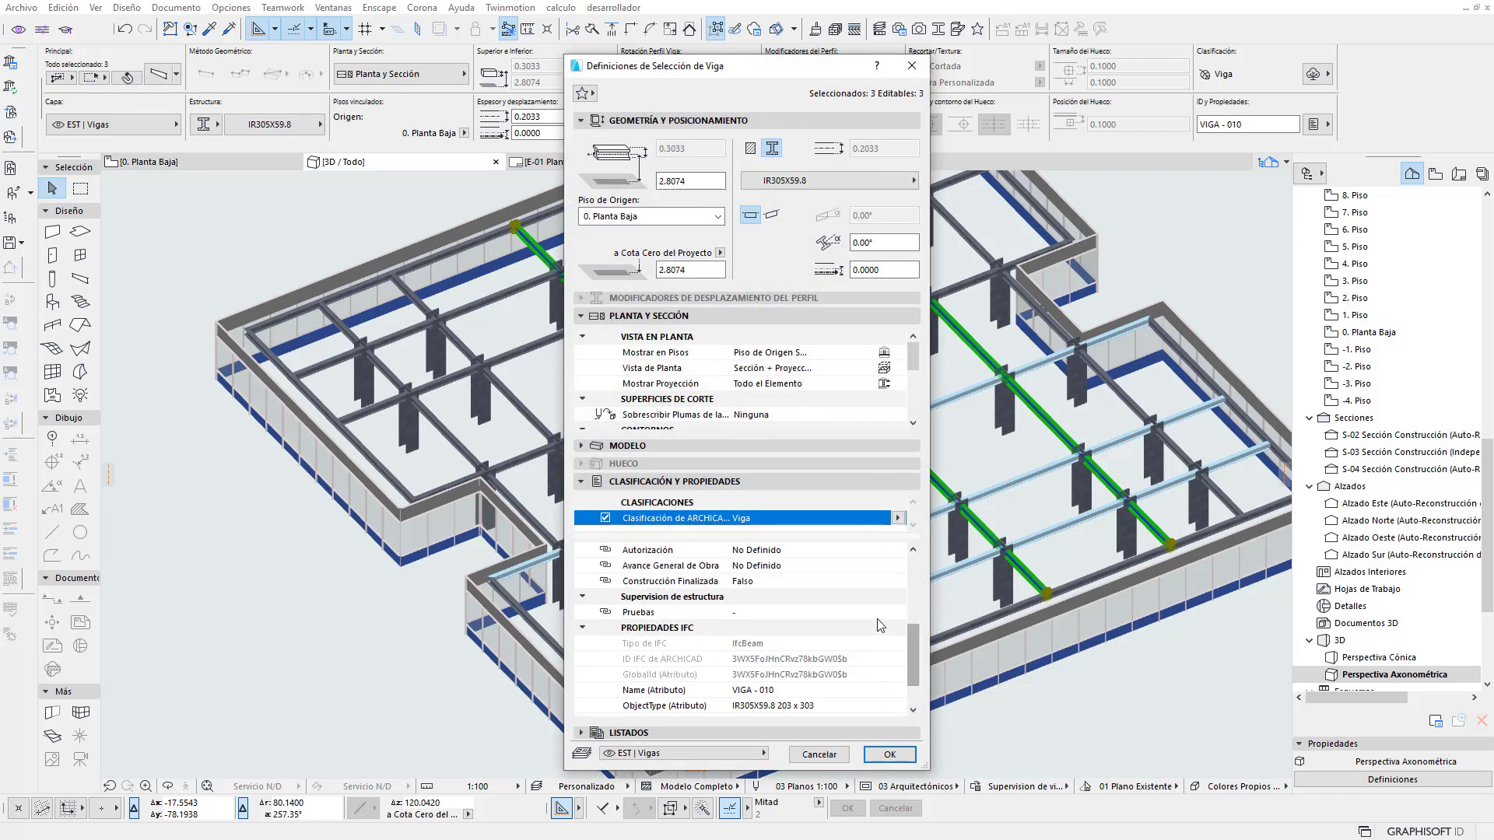
left_click(894, 614)
left_click(898, 614)
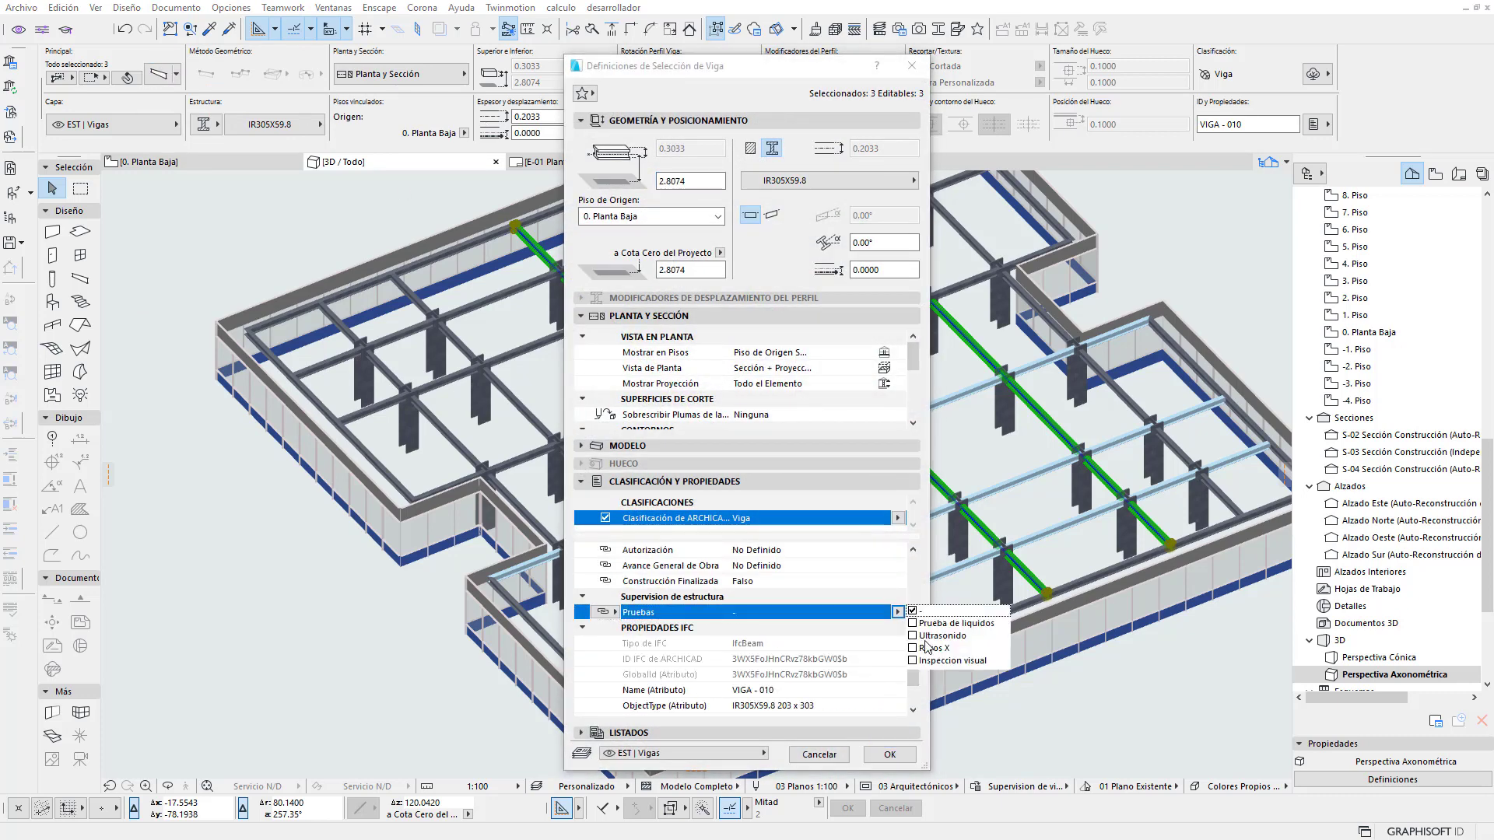
left_click(915, 648)
left_click(921, 612)
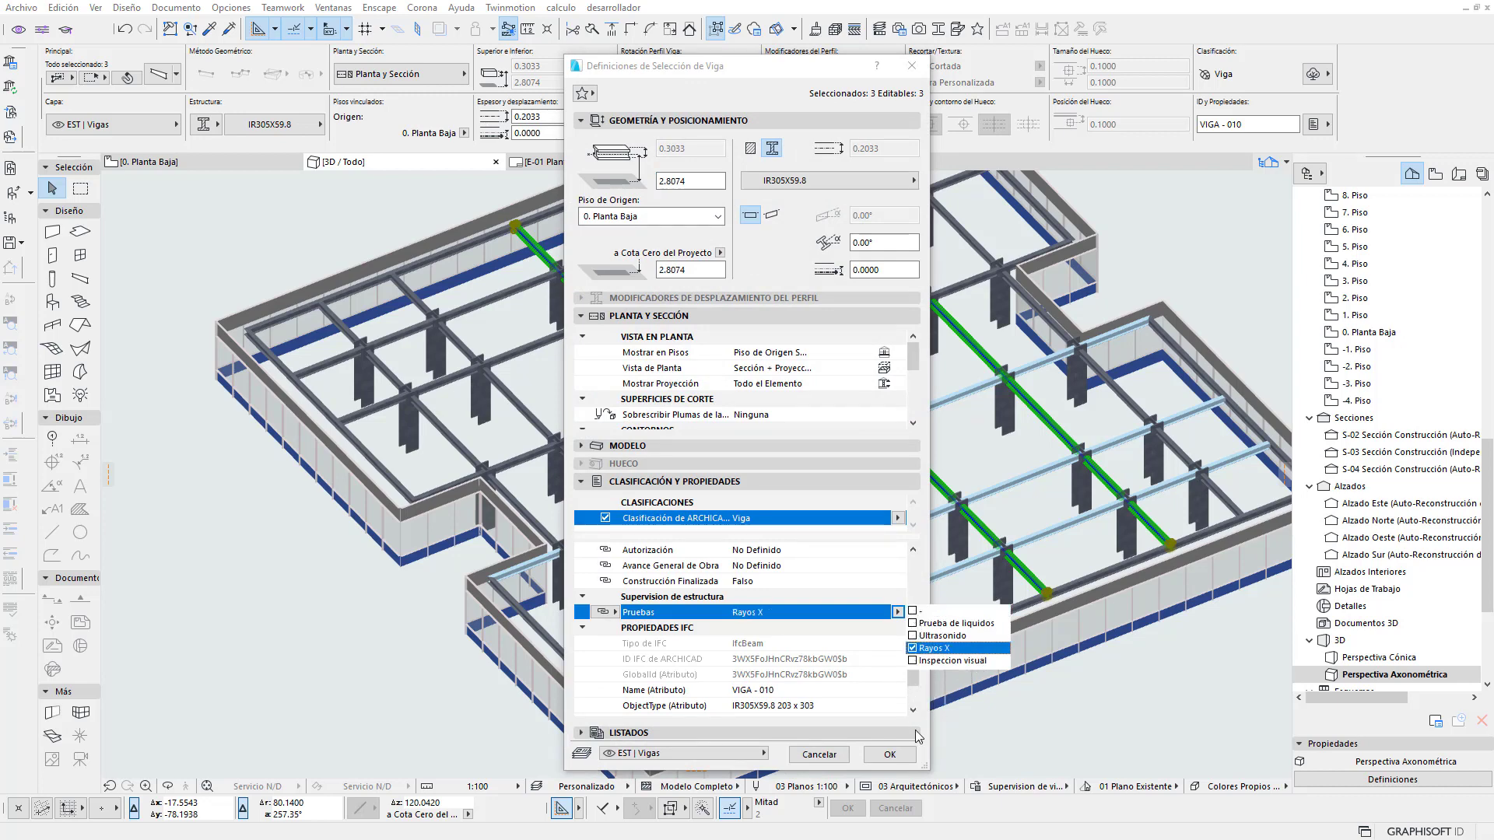
left_click(890, 761)
left_click(889, 755)
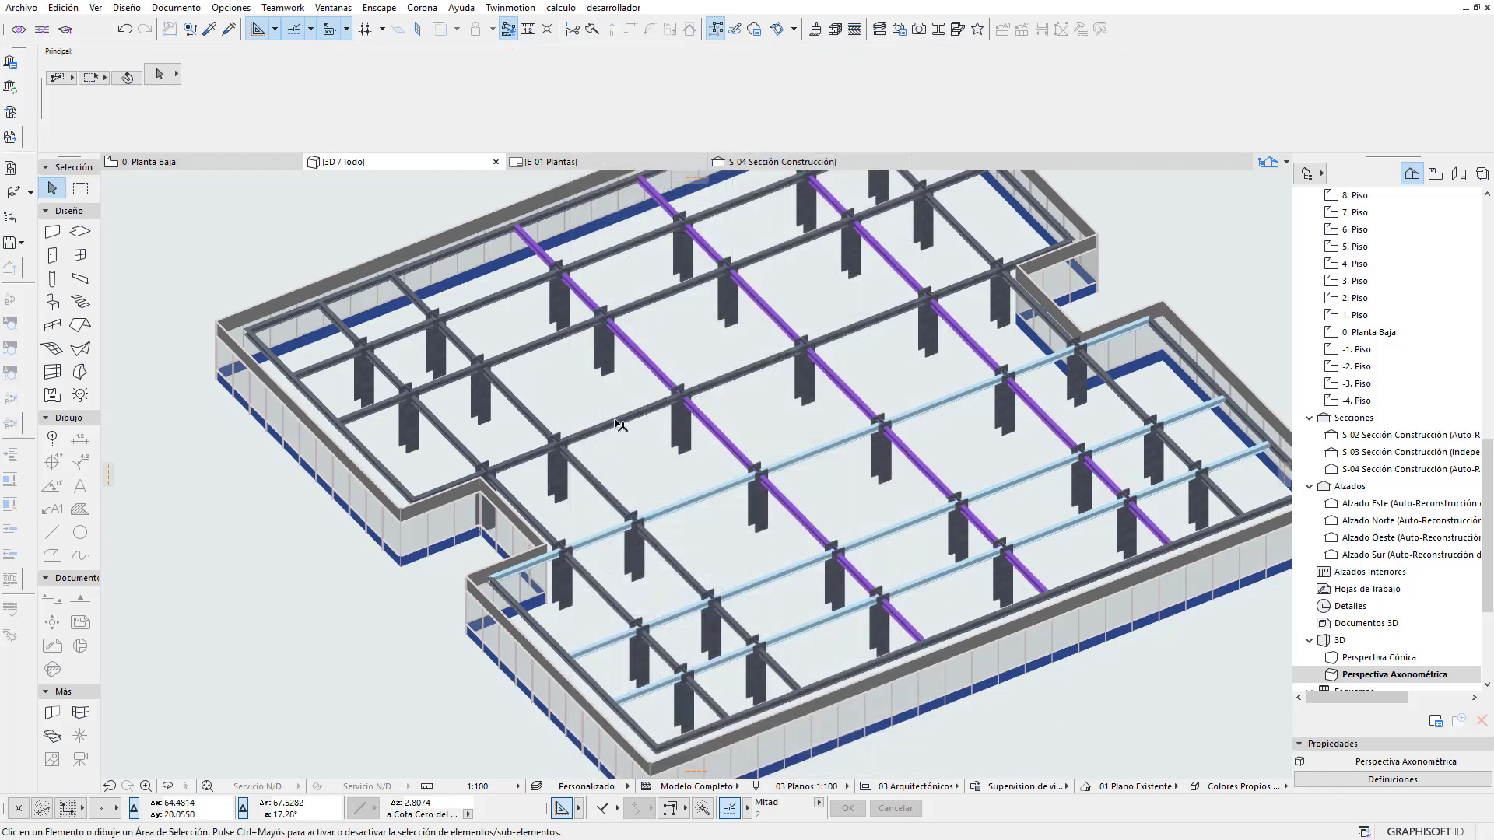
left_click(652, 400)
left_click(556, 366, "shift")
Set the three upper beams' Pruebas to Ultrasonido instead of '-', then start selecting edge beams
left_click(502, 302, "shift")
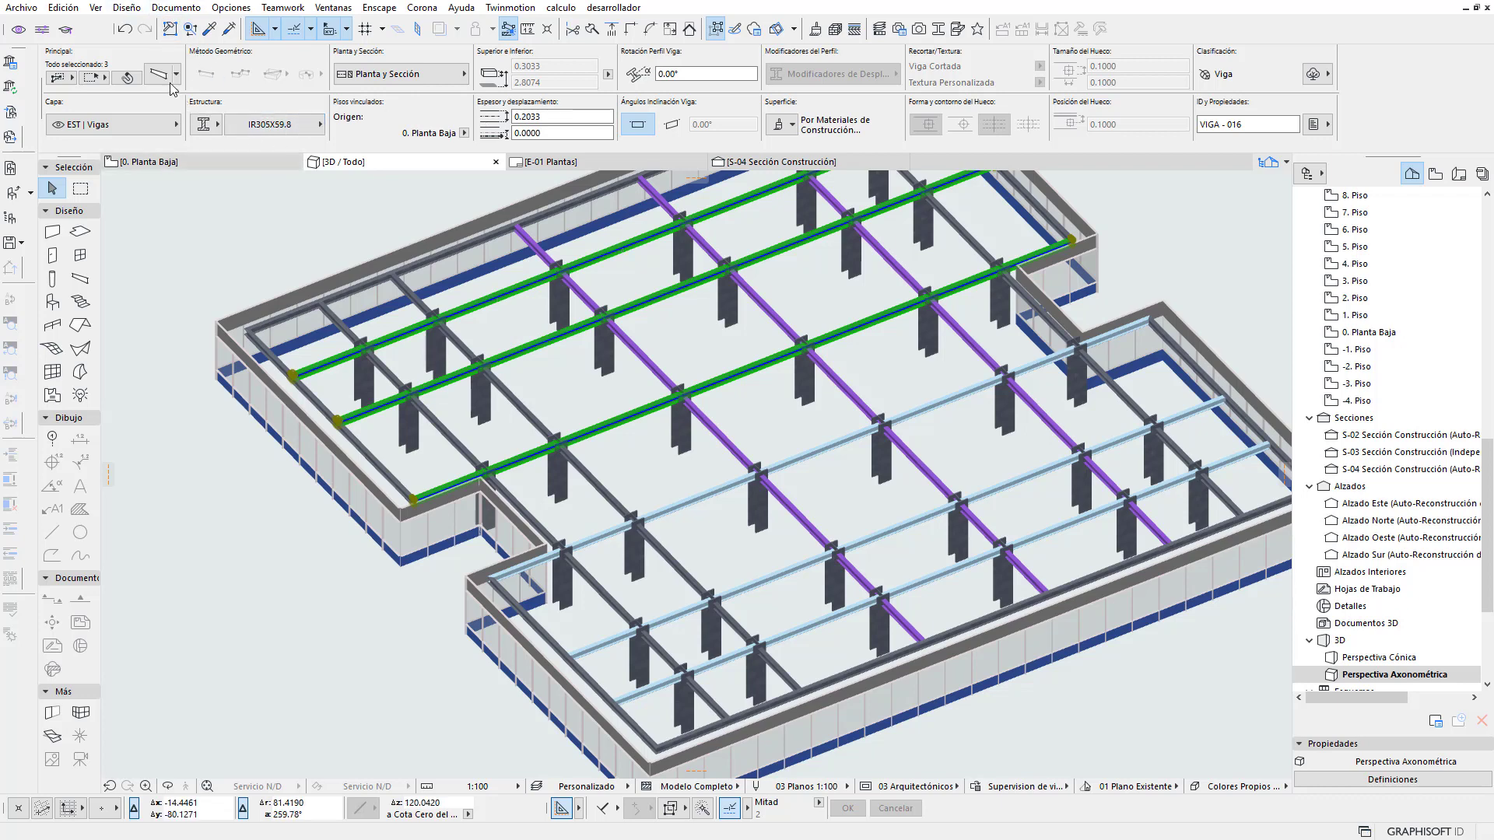
key("ctrl+t")
left_click_drag(910, 603, 907, 688)
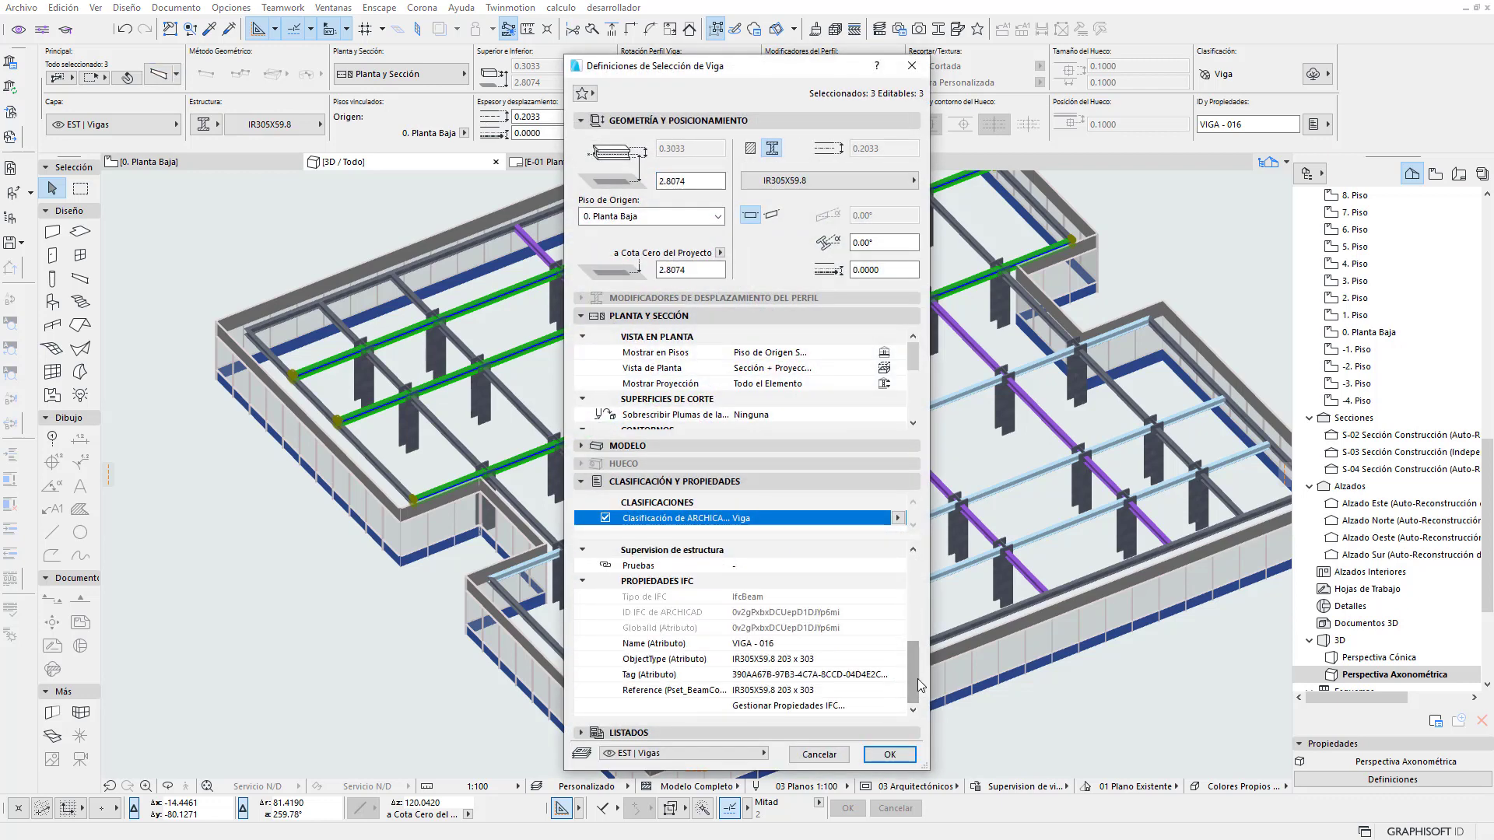
scroll(898, 669, "up", 1)
scroll(897, 667, "up", 1)
left_click(895, 660)
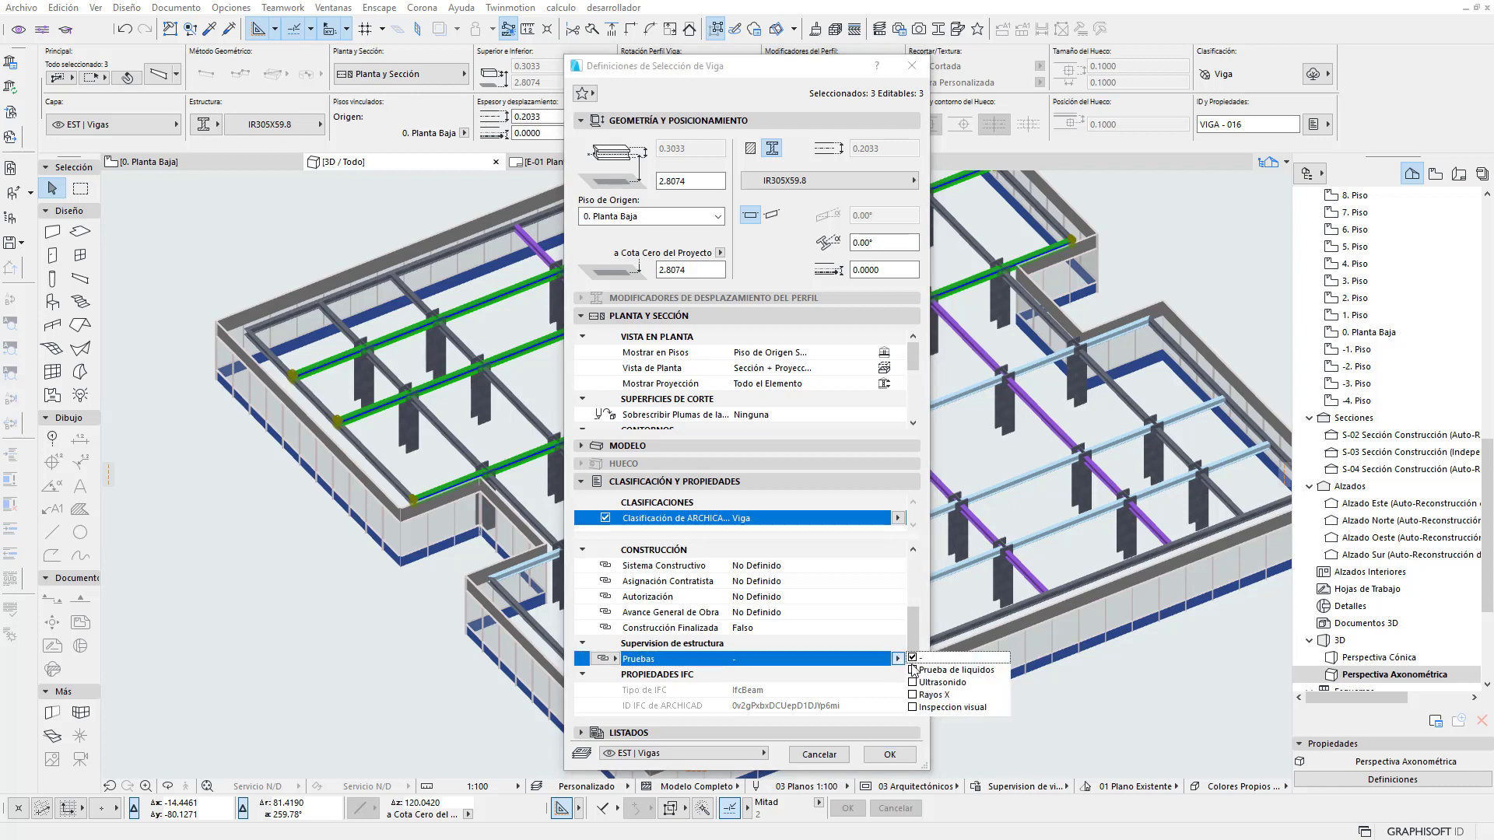
left_click(914, 660)
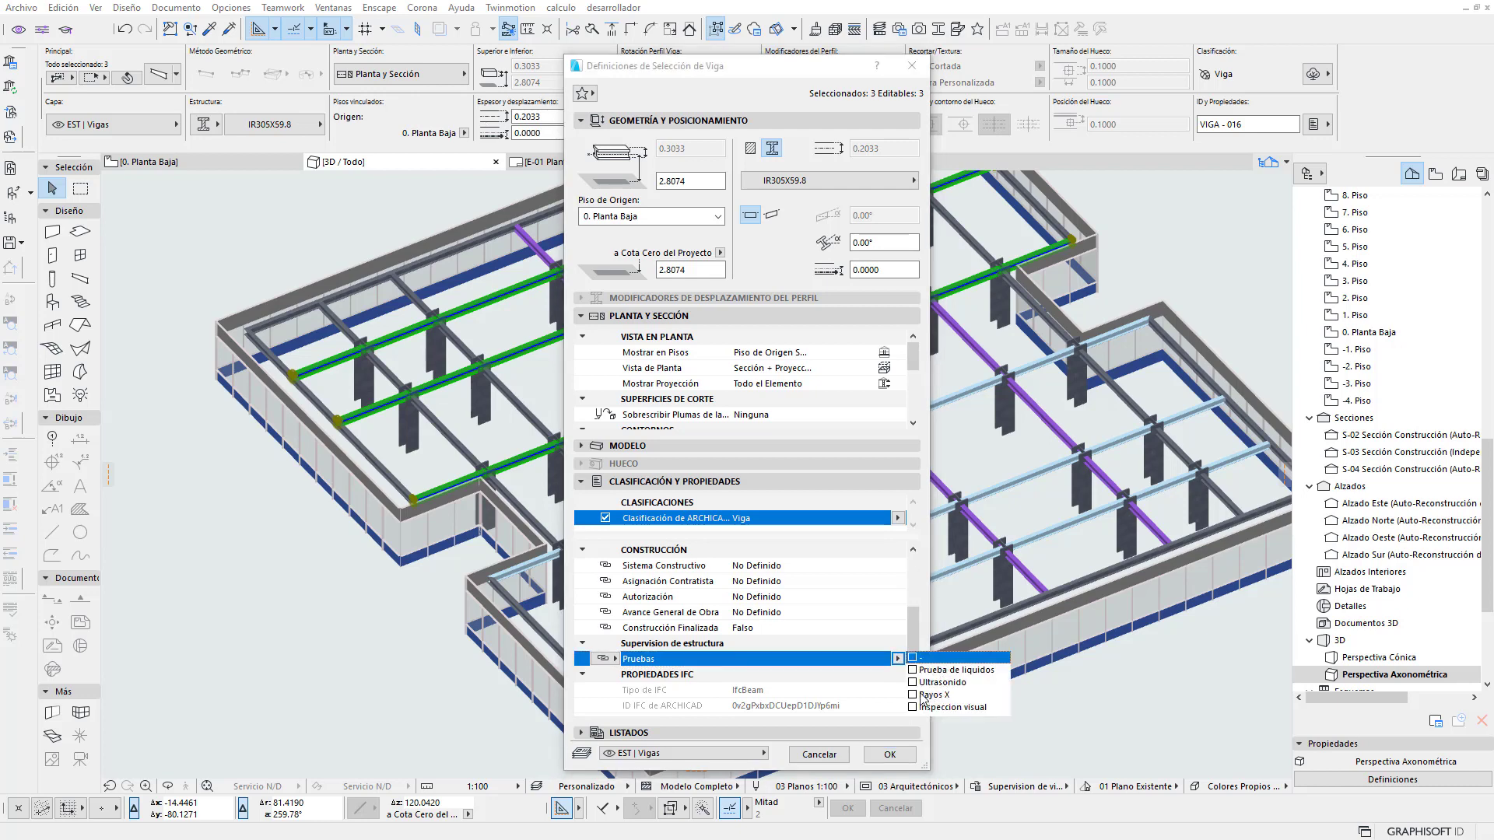
left_click(915, 683)
left_click(908, 756)
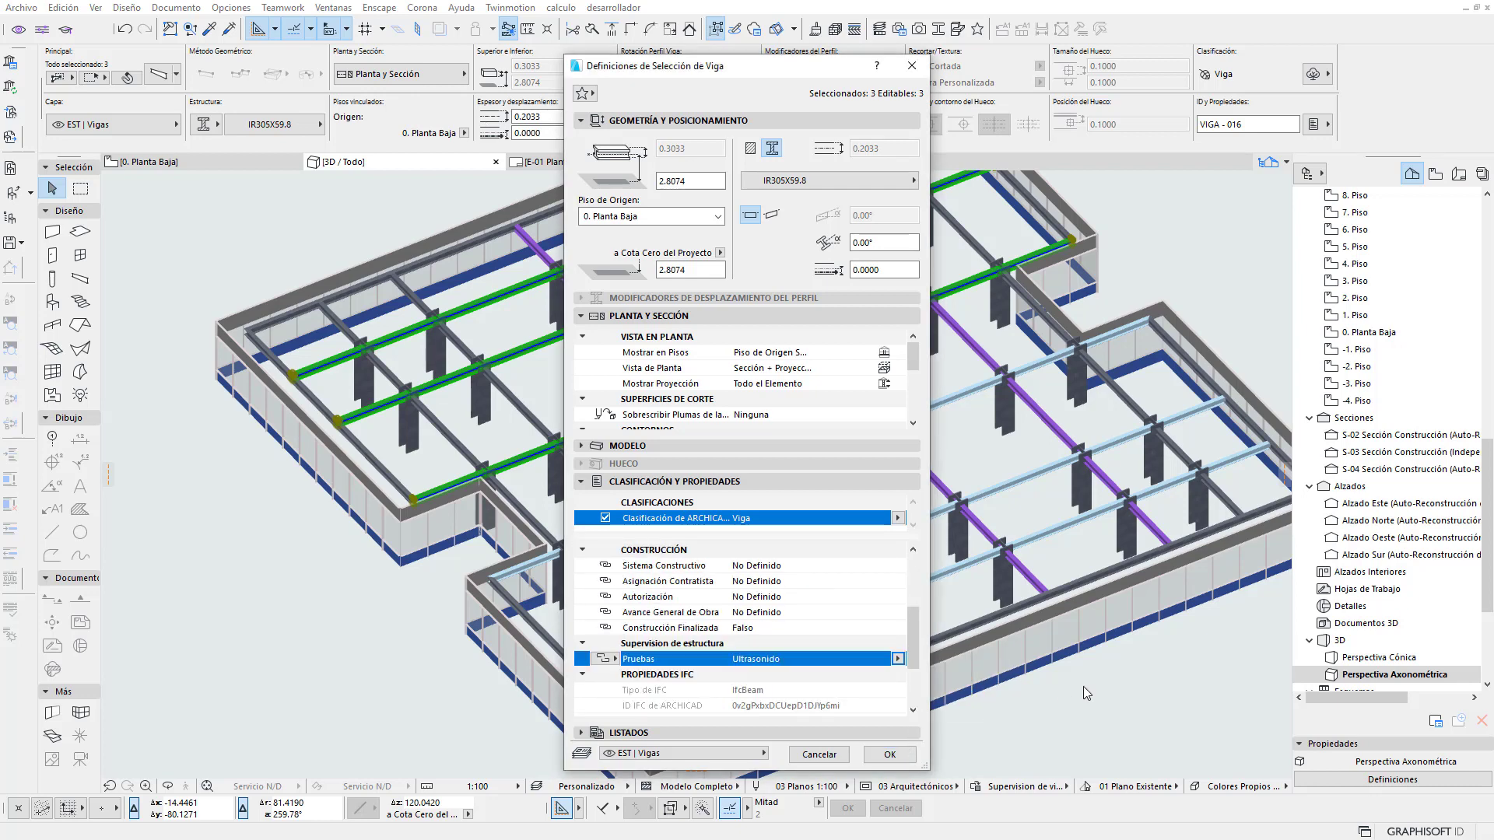
left_click(893, 756)
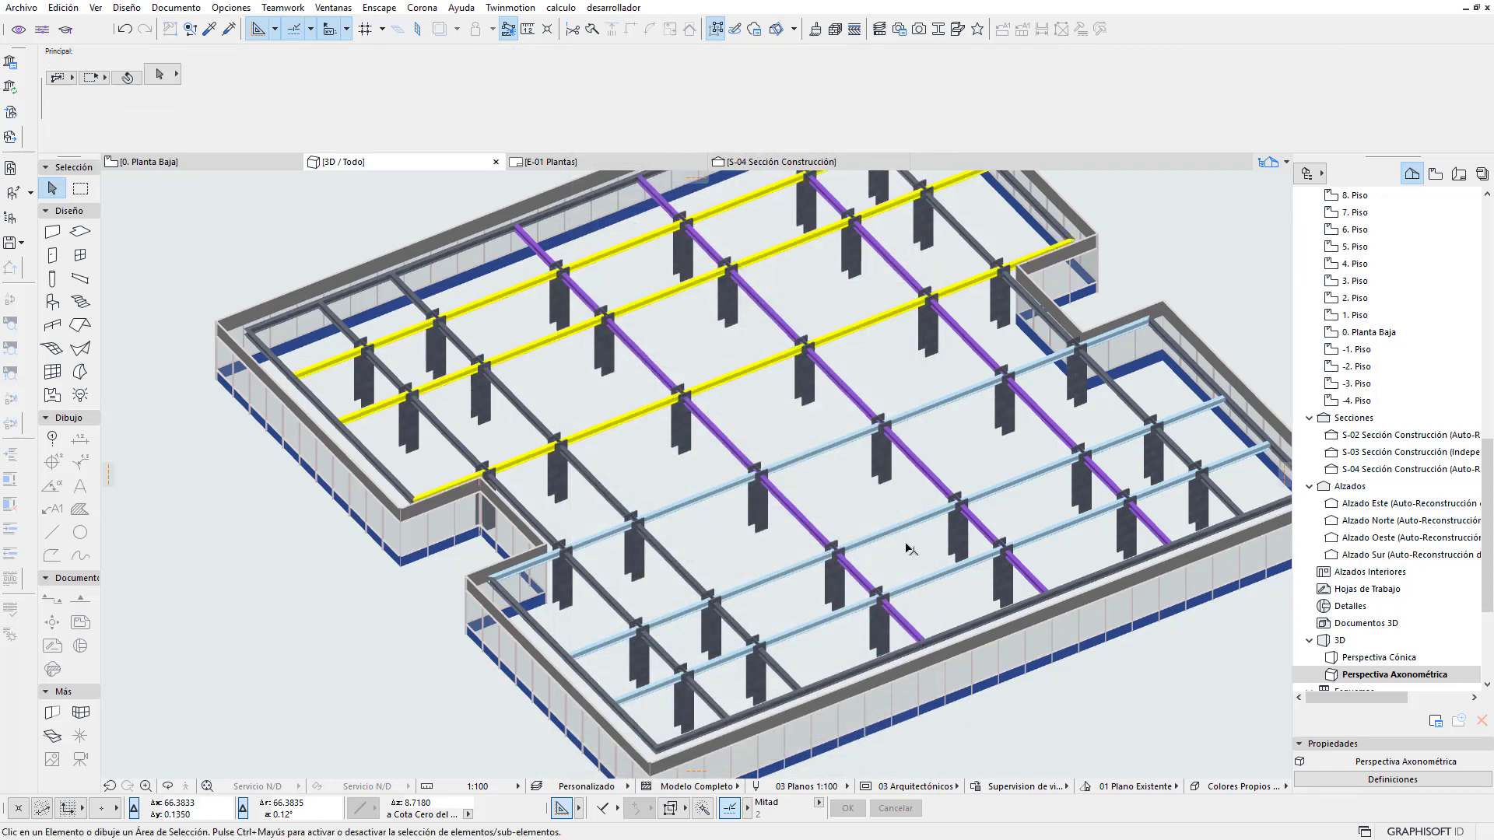
left_click(1115, 389)
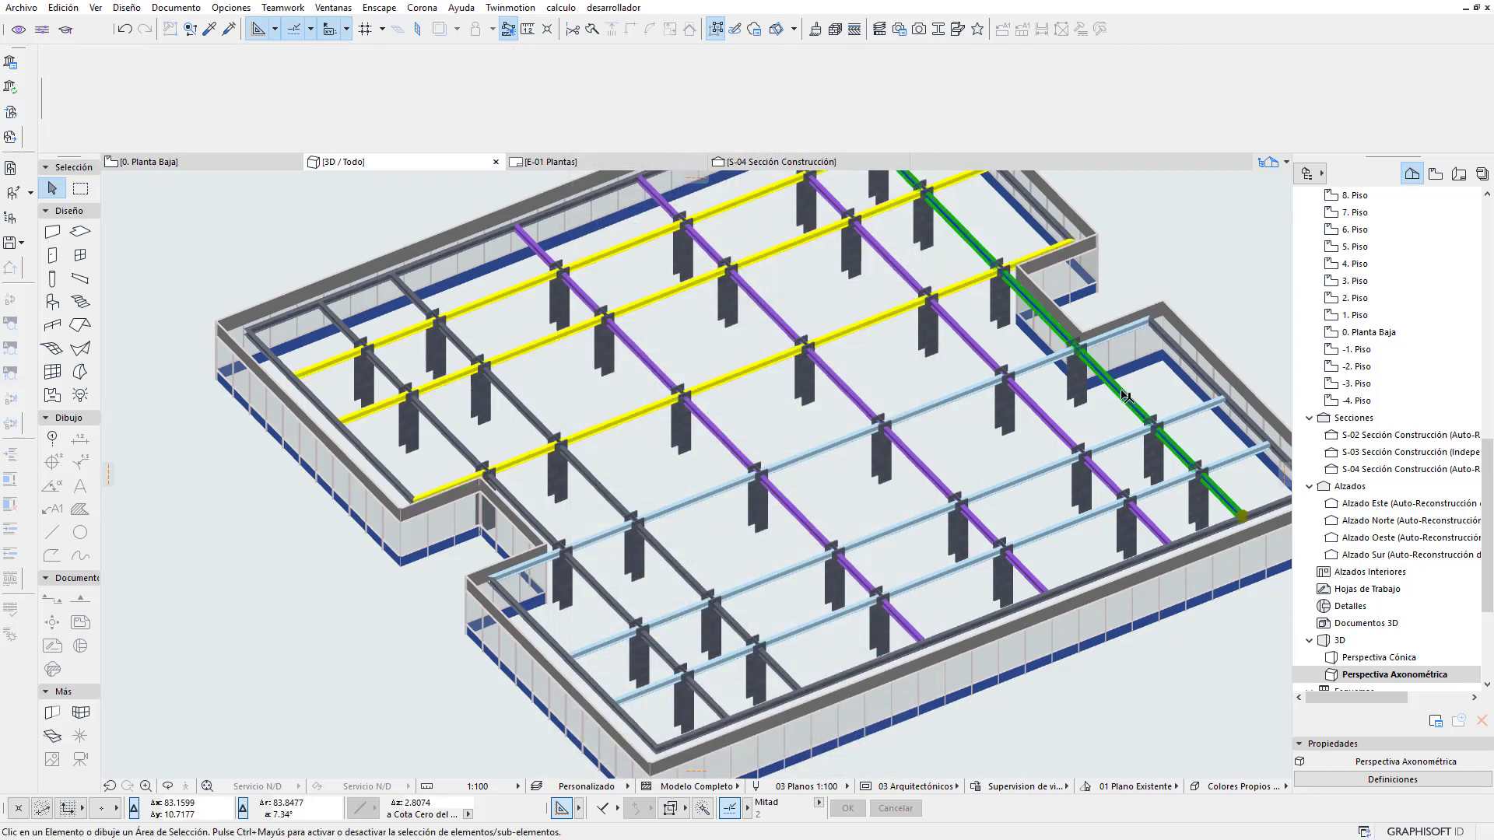
Add the remaining perimeter edge beams to the selection, nine in total
left_click(613, 500, "shift")
left_click(465, 453, "shift")
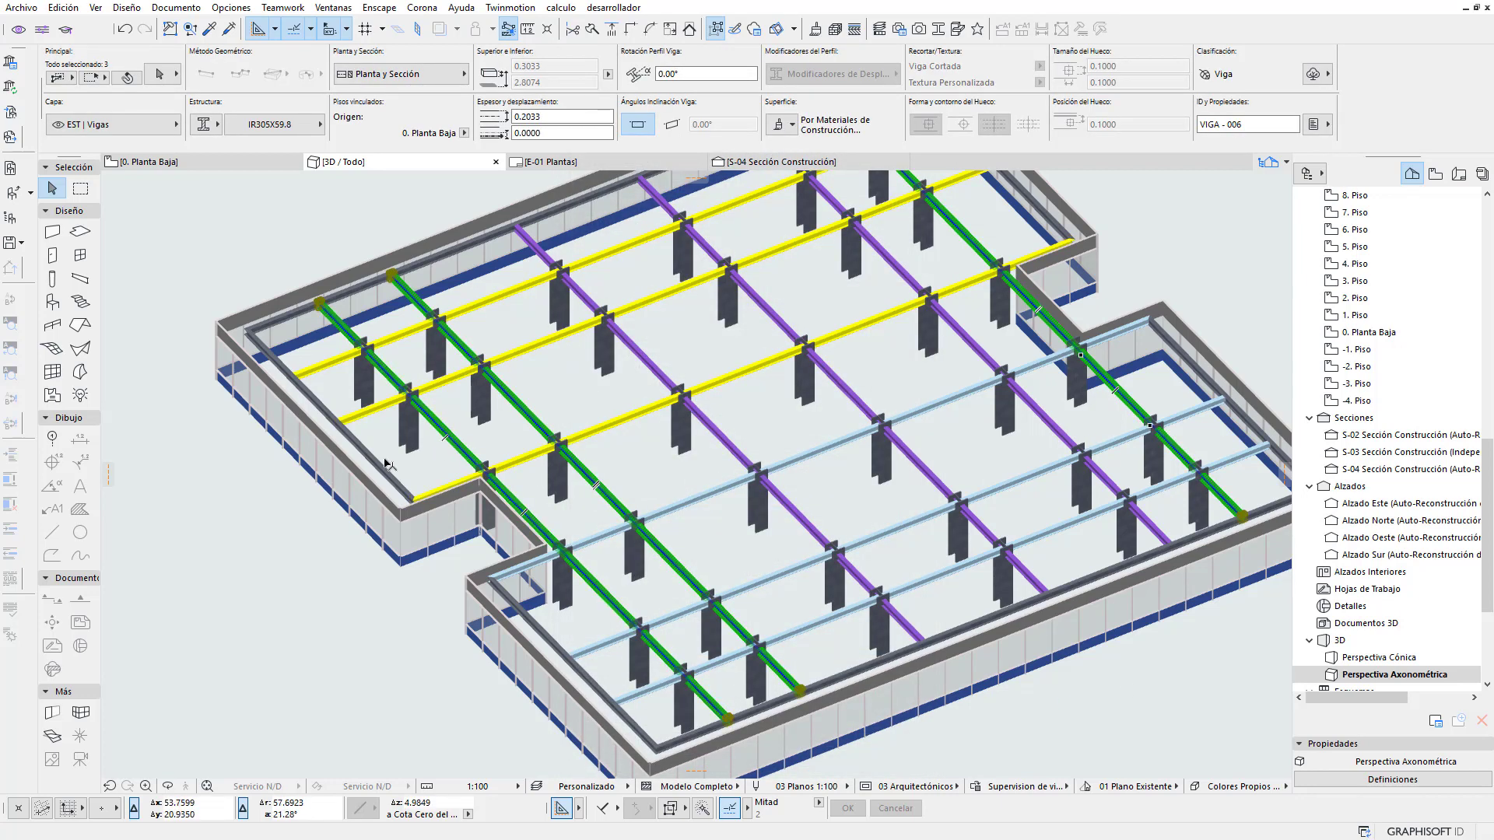
scroll(554, 526, "up", 1)
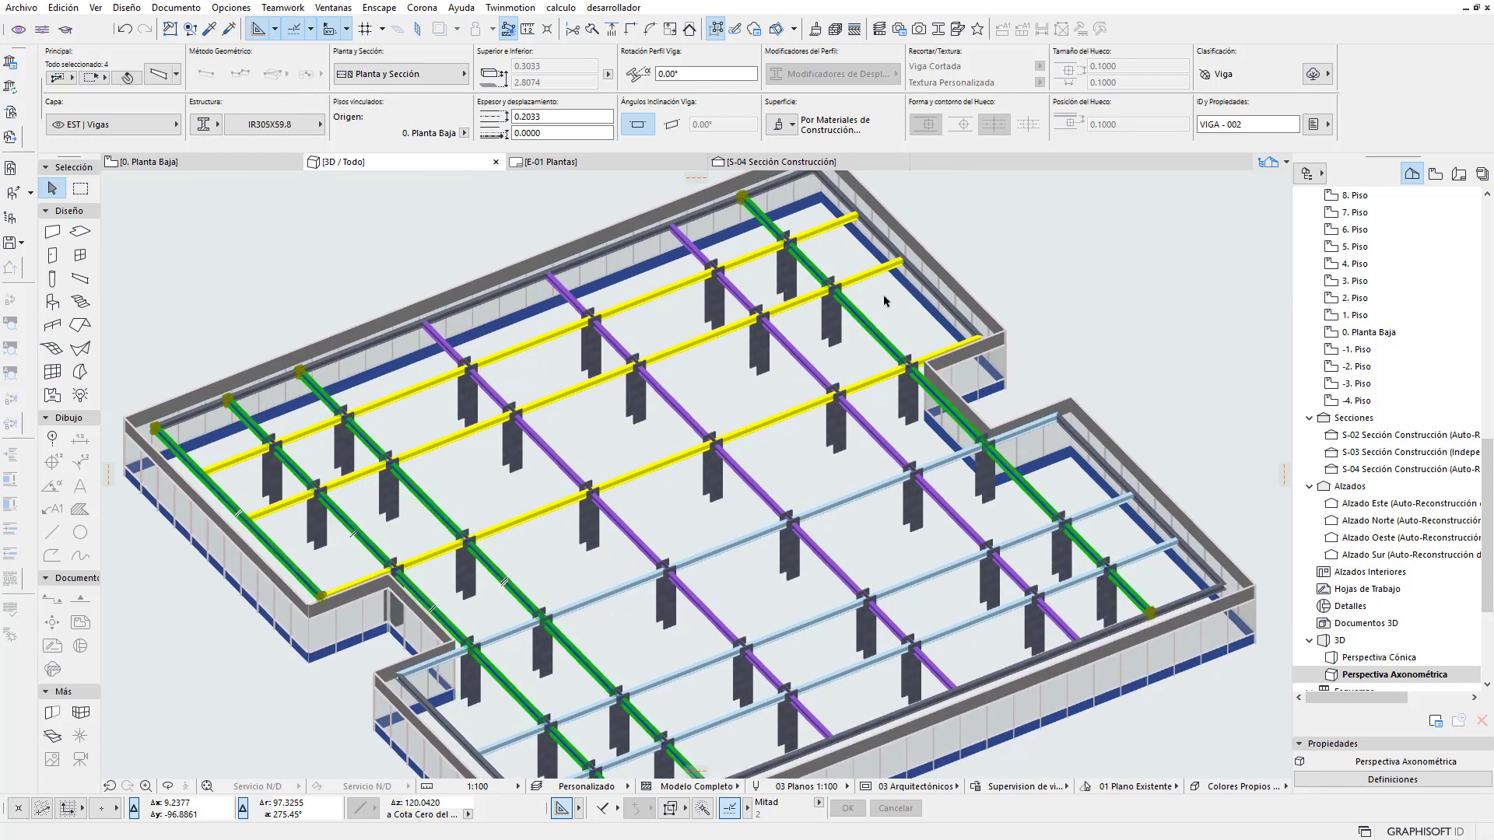
left_click(943, 302, "shift")
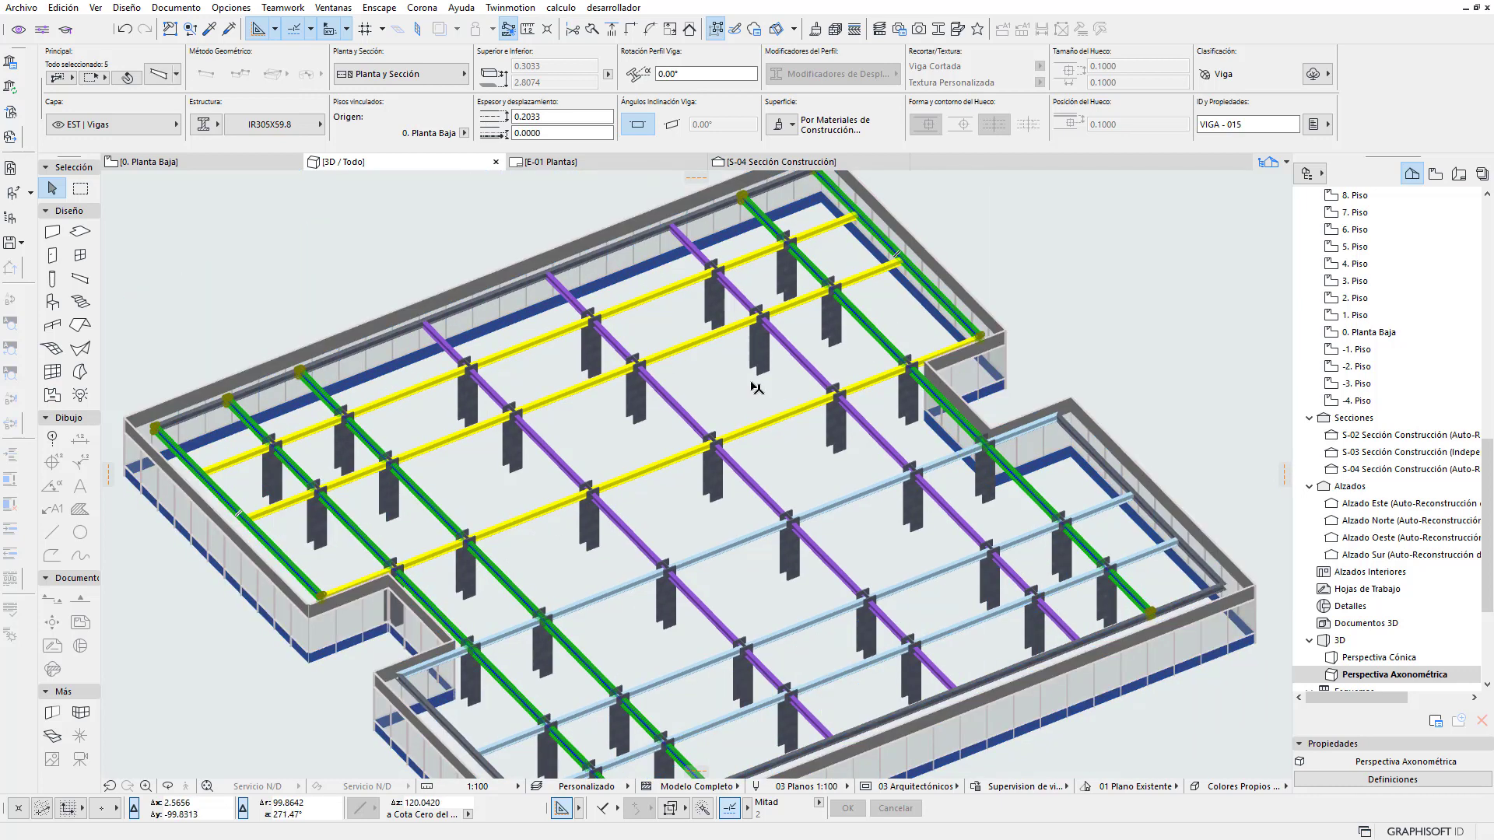
left_click(694, 222, "shift")
middle_click_drag(719, 305, 736, 243)
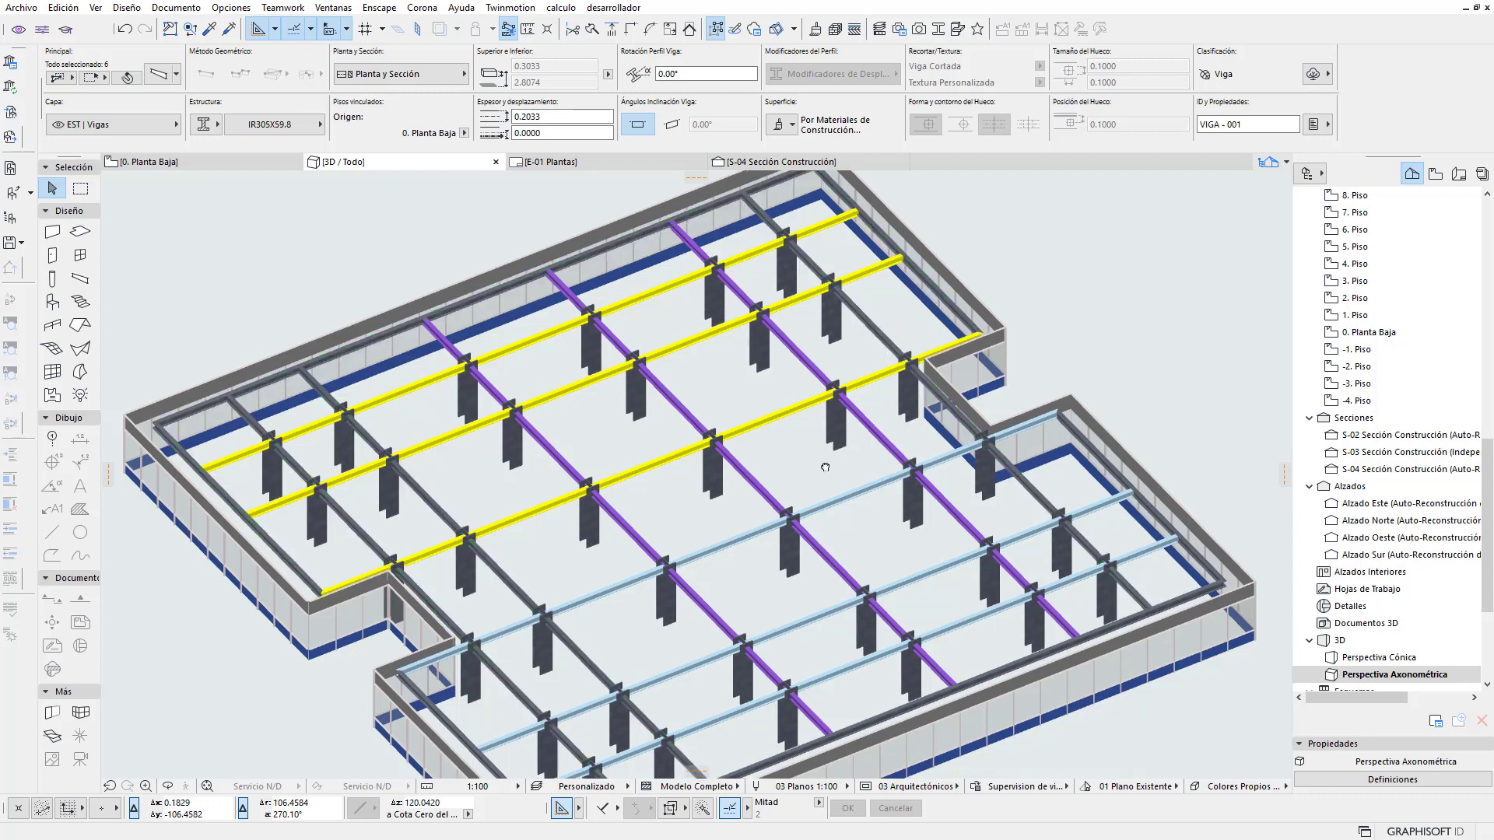
left_click(900, 648, "shift")
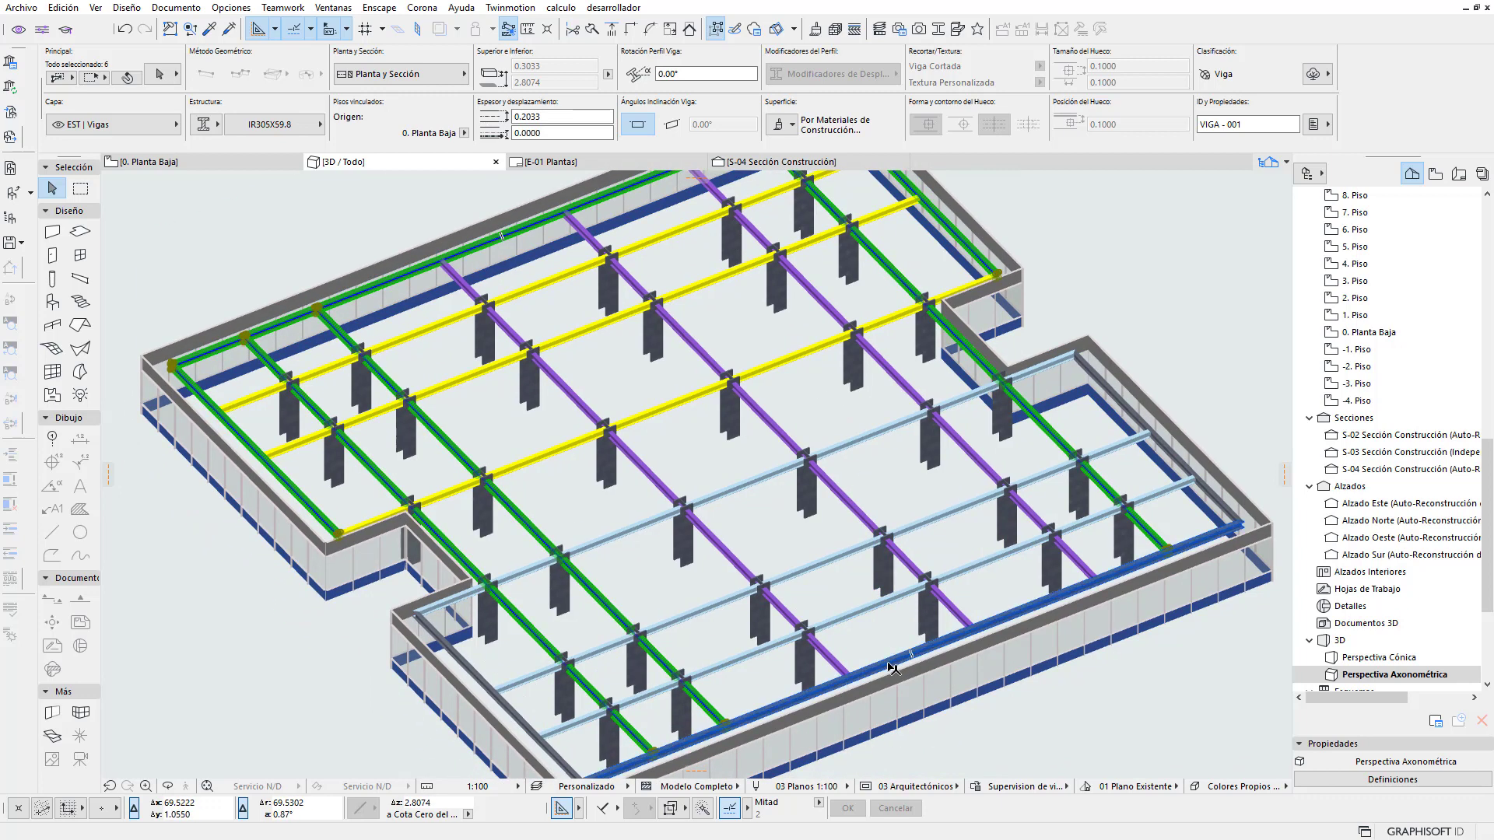
middle_click_drag(800, 542, 816, 545)
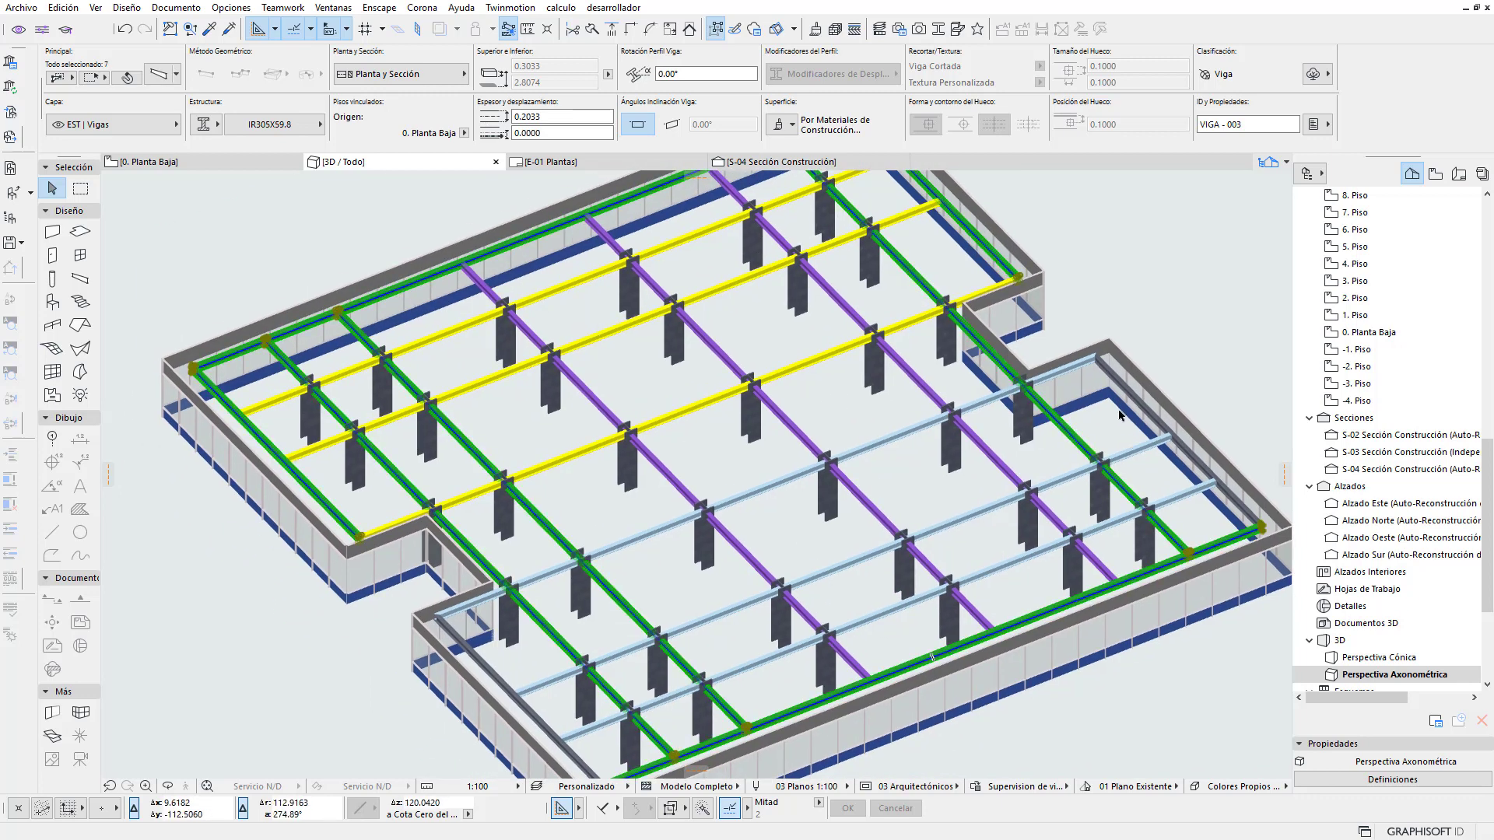
left_click(1137, 406, "shift")
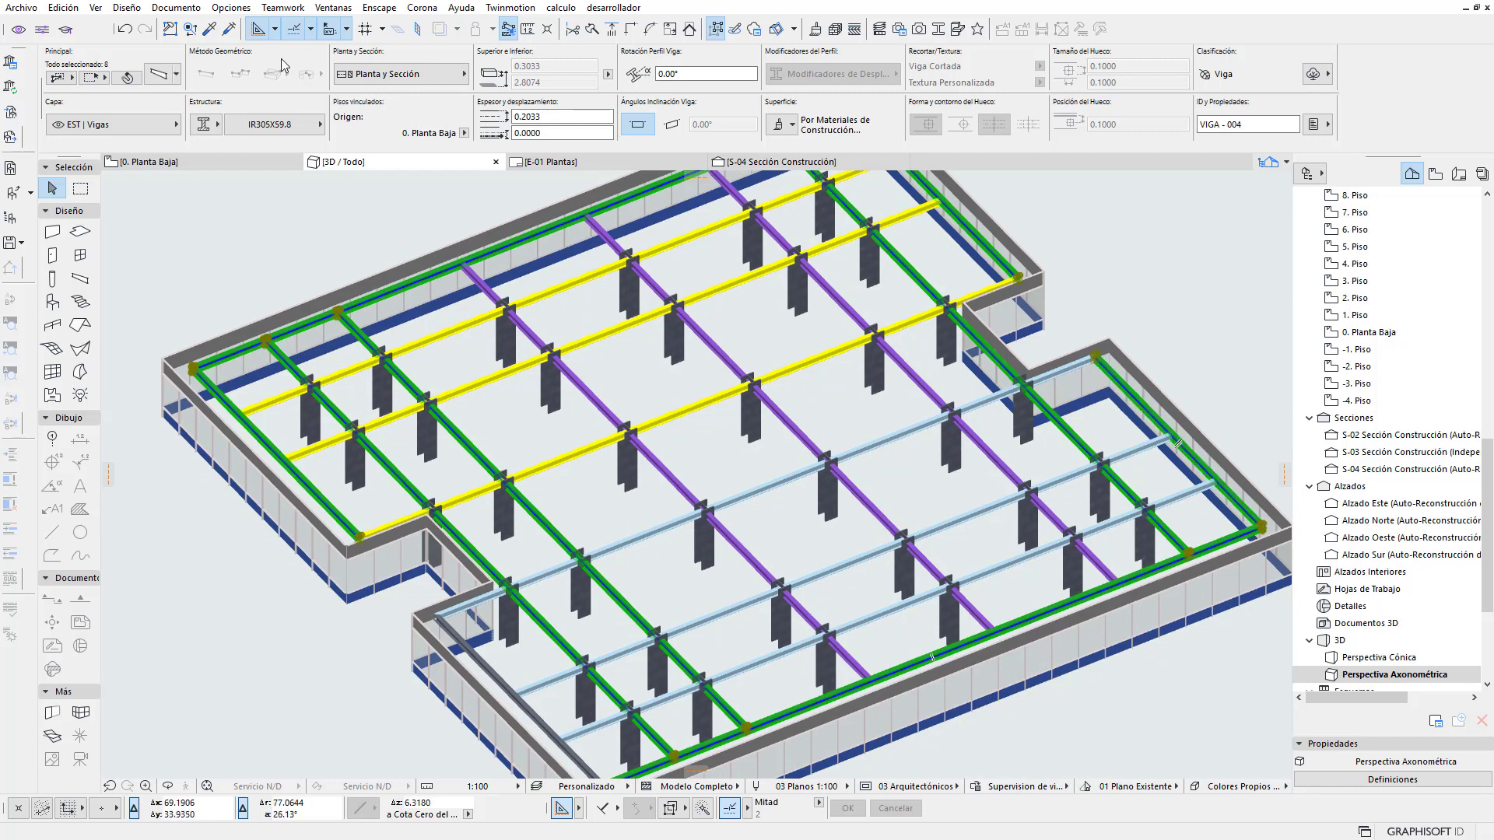
left_click(462, 656, "shift")
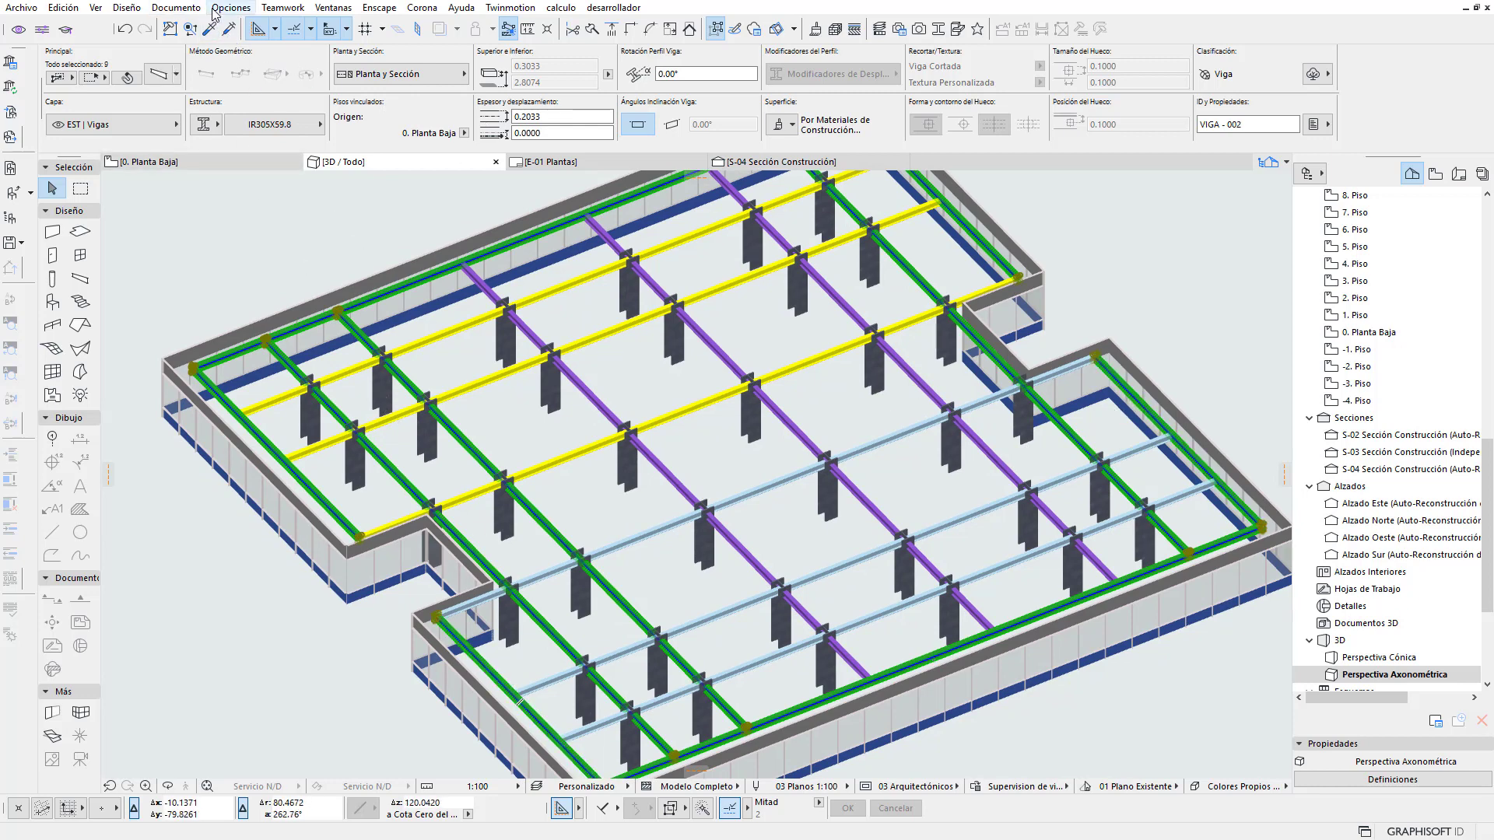
Open the edge beams' settings and tick Inspeccion visual as their Pruebas test
left_click(176, 7)
mouse_move(230, 7)
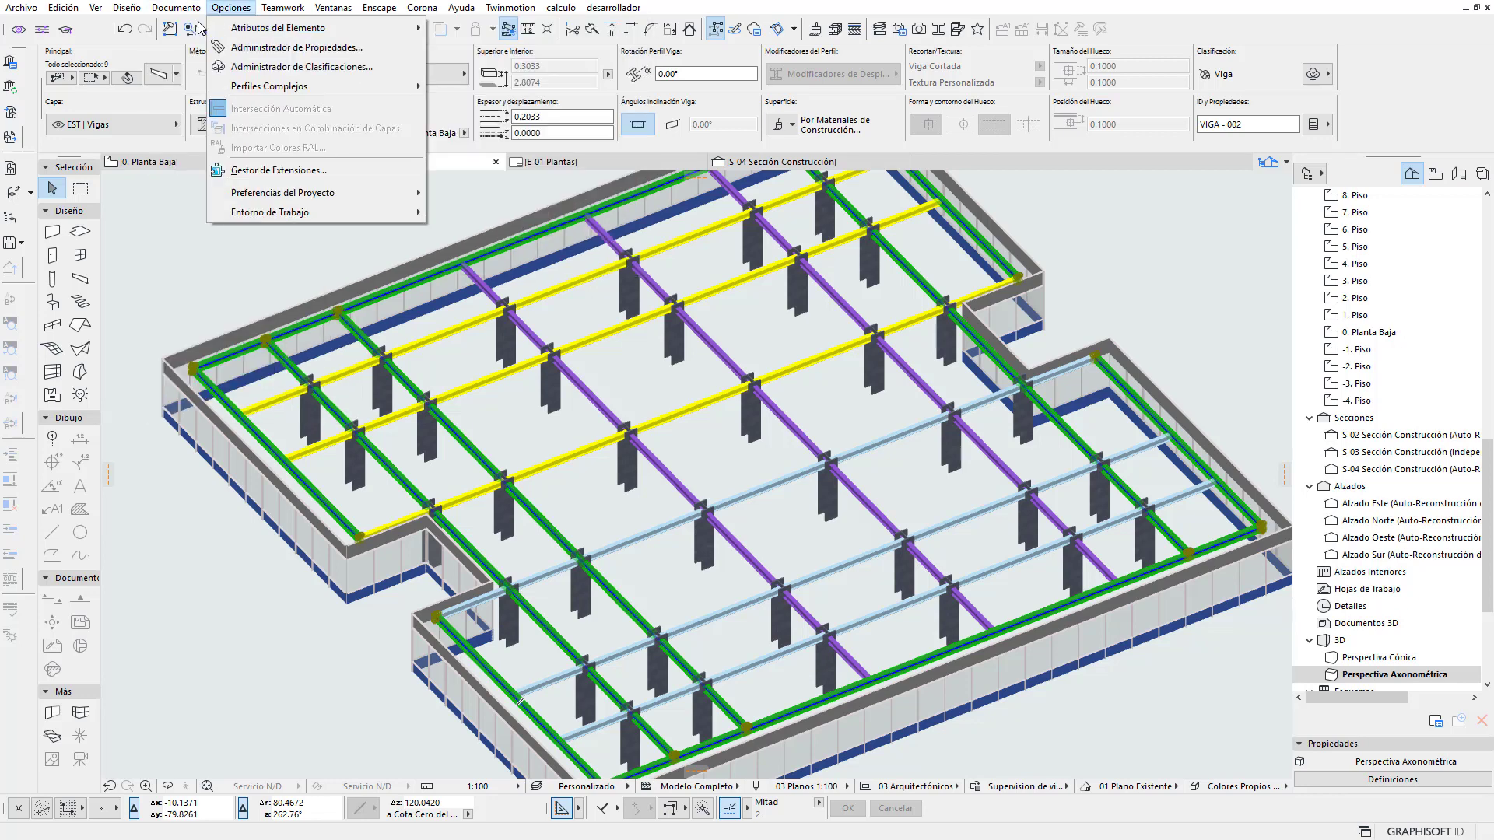
key("Down")
key("Down")
key("Left")
key("Escape")
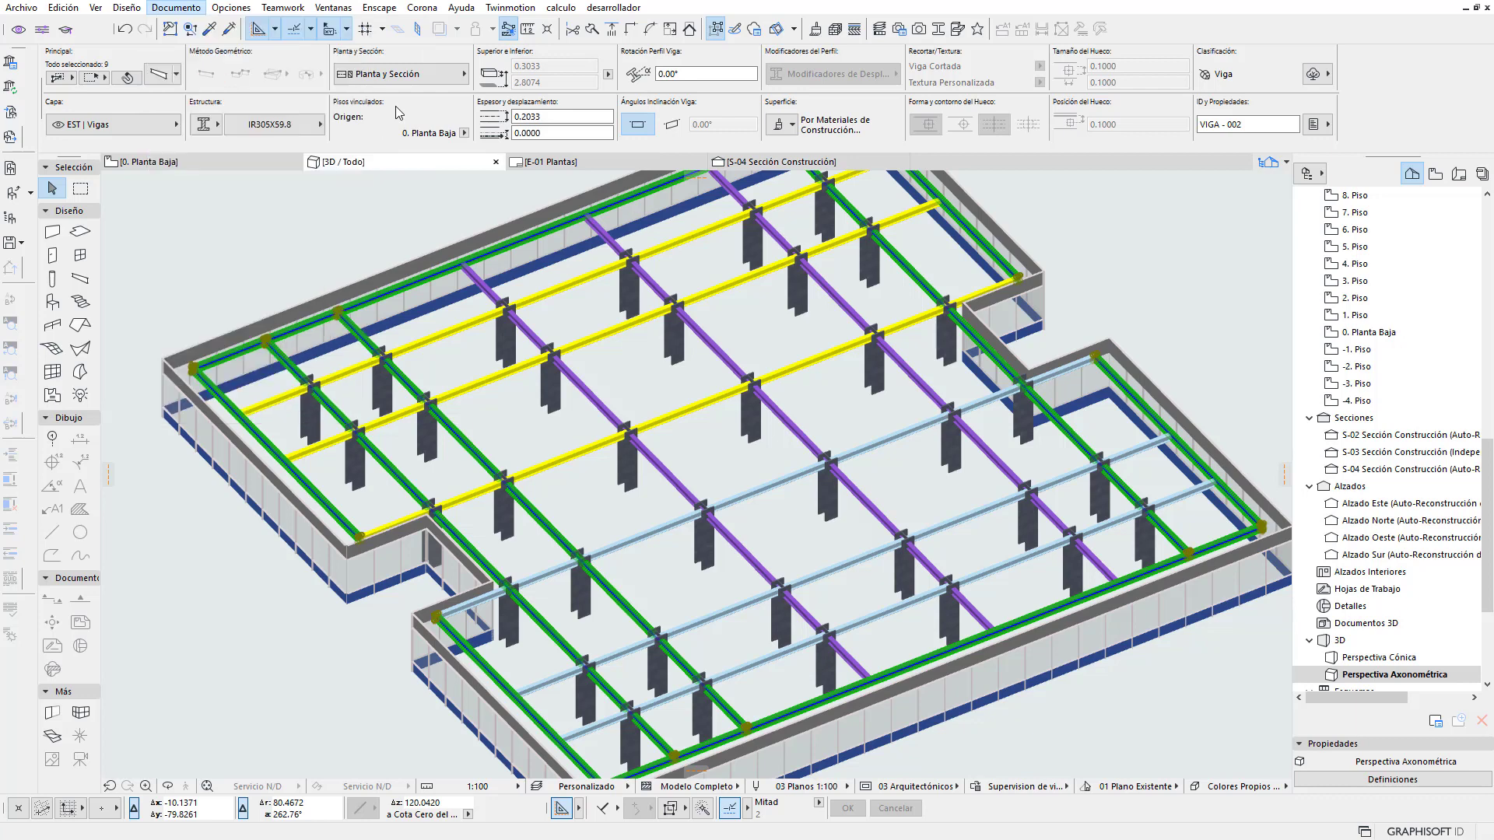
left_click(158, 76)
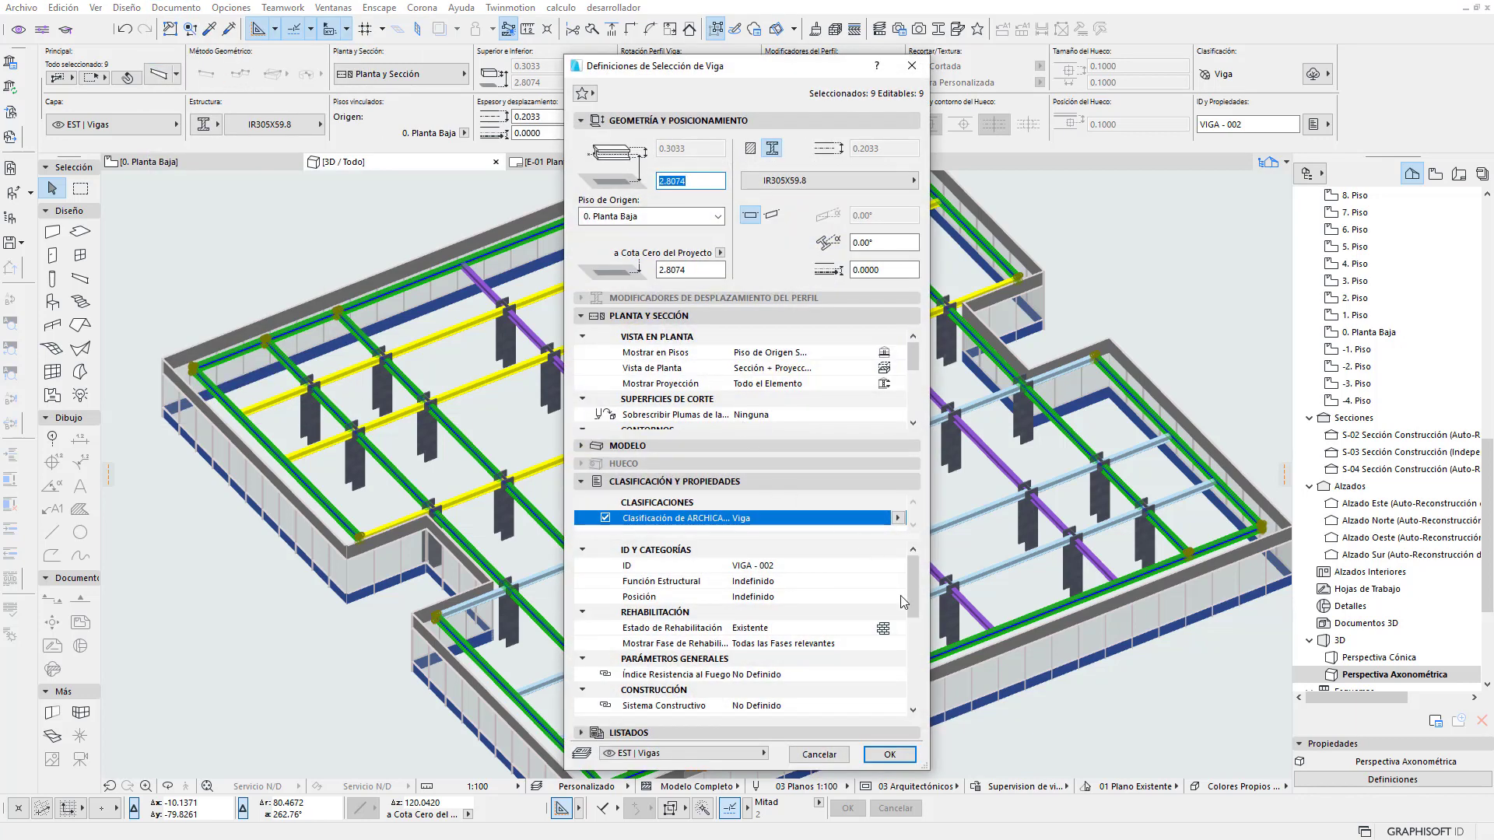
scroll(910, 669, "down", 3)
scroll(912, 685, "up", 2)
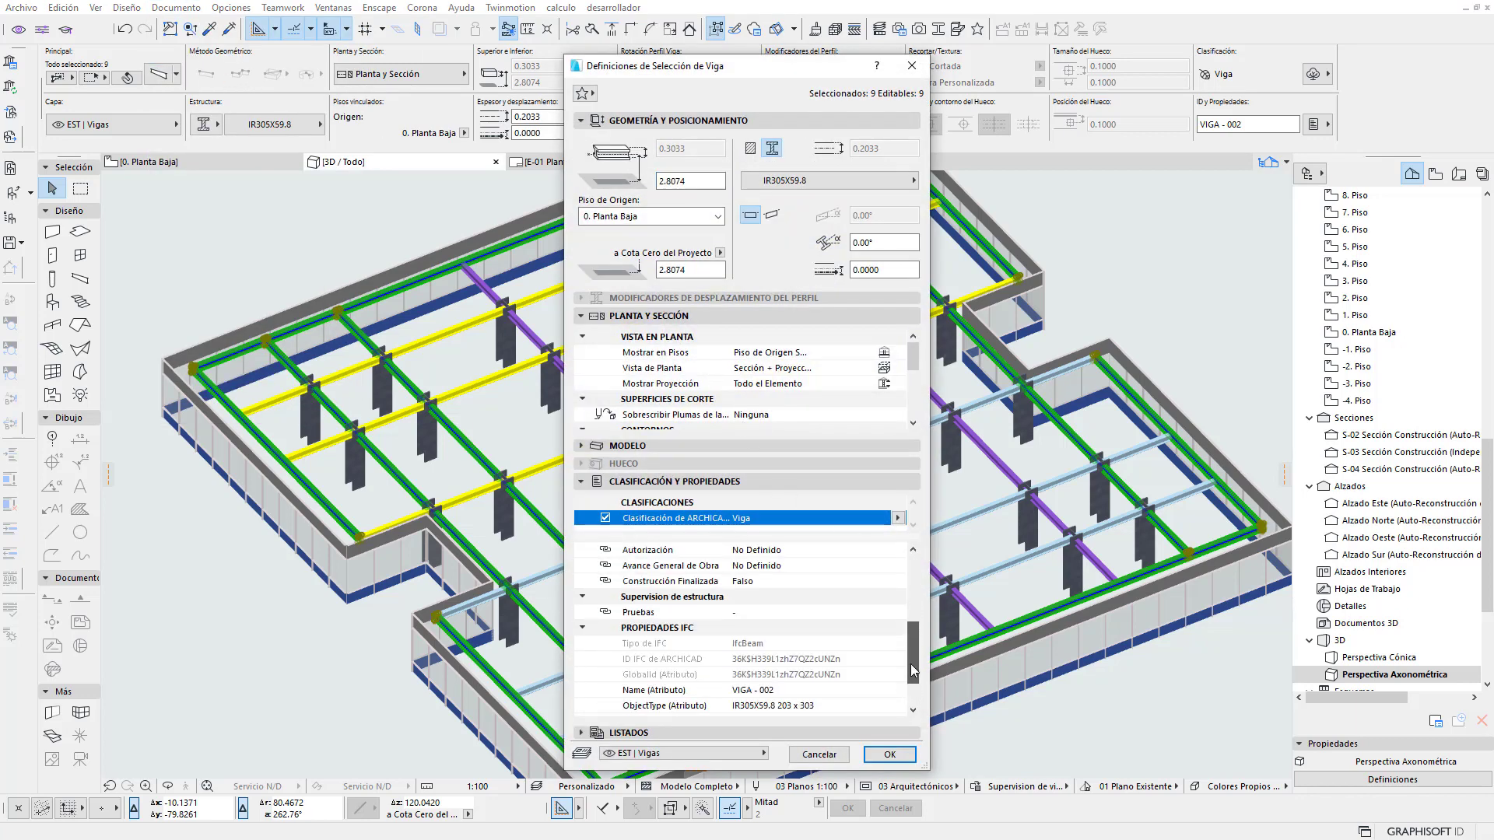
scroll(911, 669, "up", 2)
left_click(891, 627)
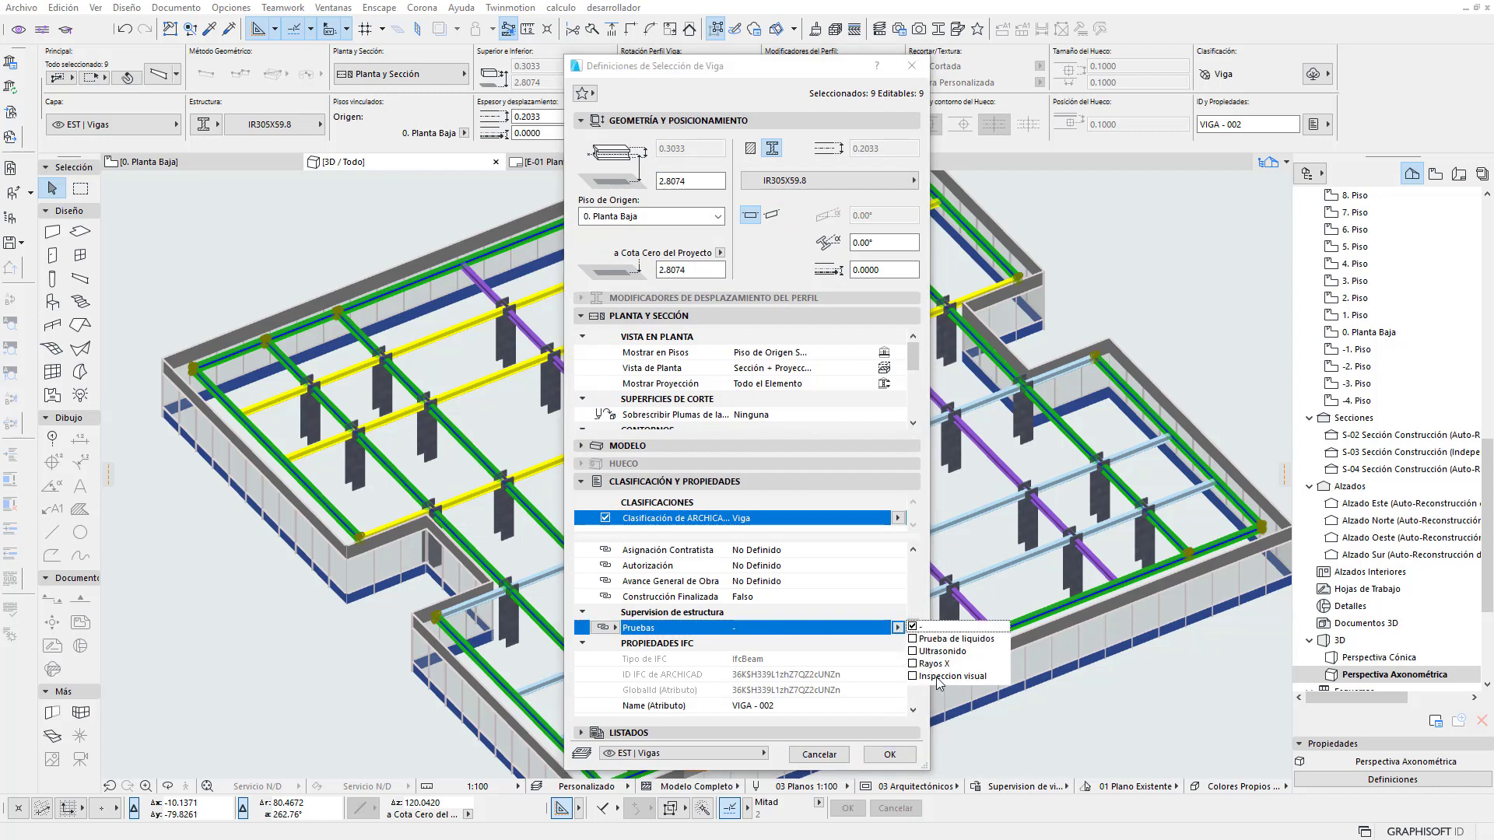
left_click(938, 677)
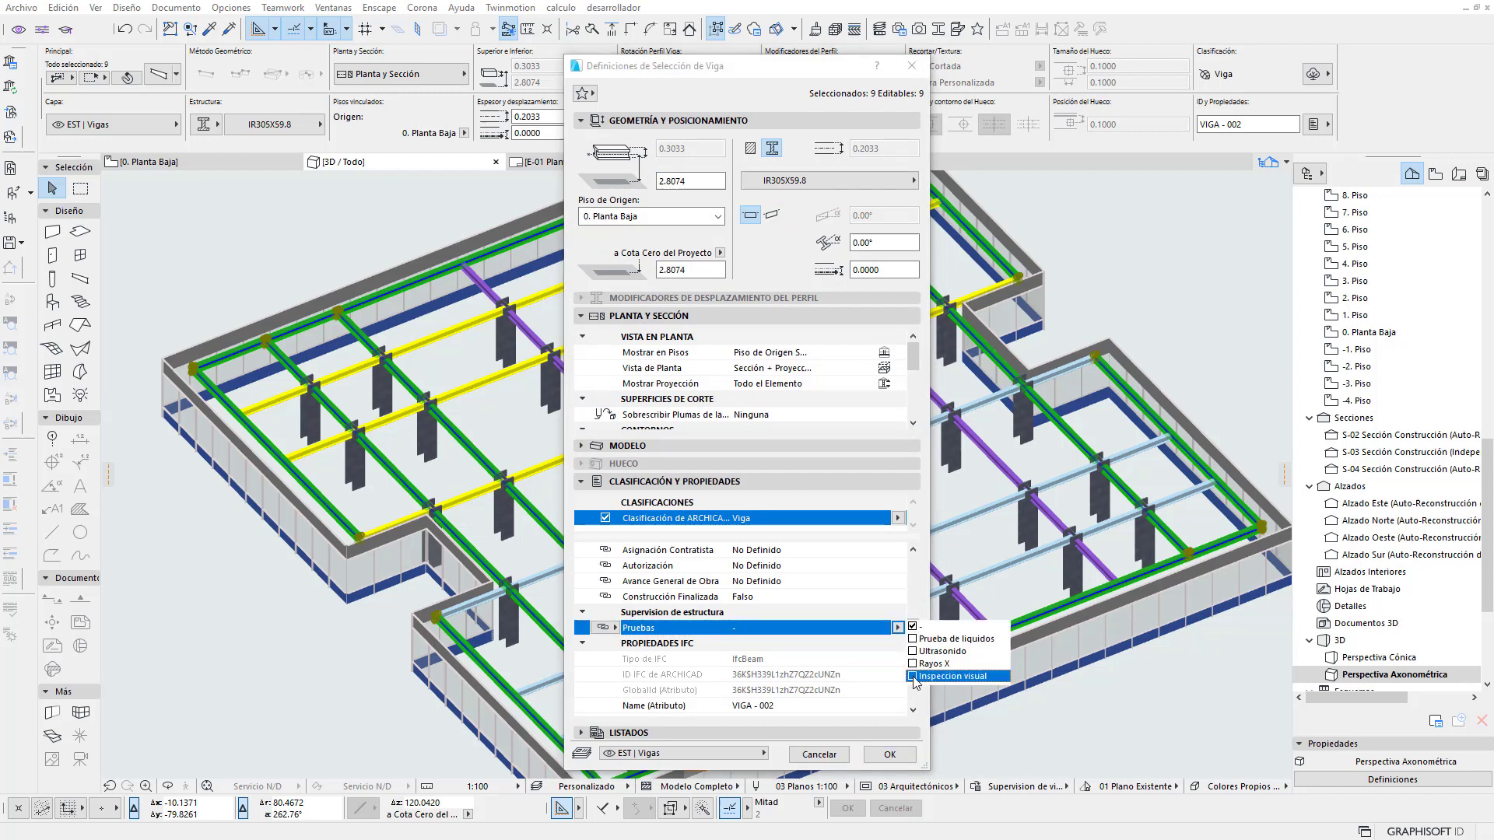
left_click(911, 763)
Apply the Inspeccion visual setting, deselect, and orbit the model flatter
left_click(889, 754)
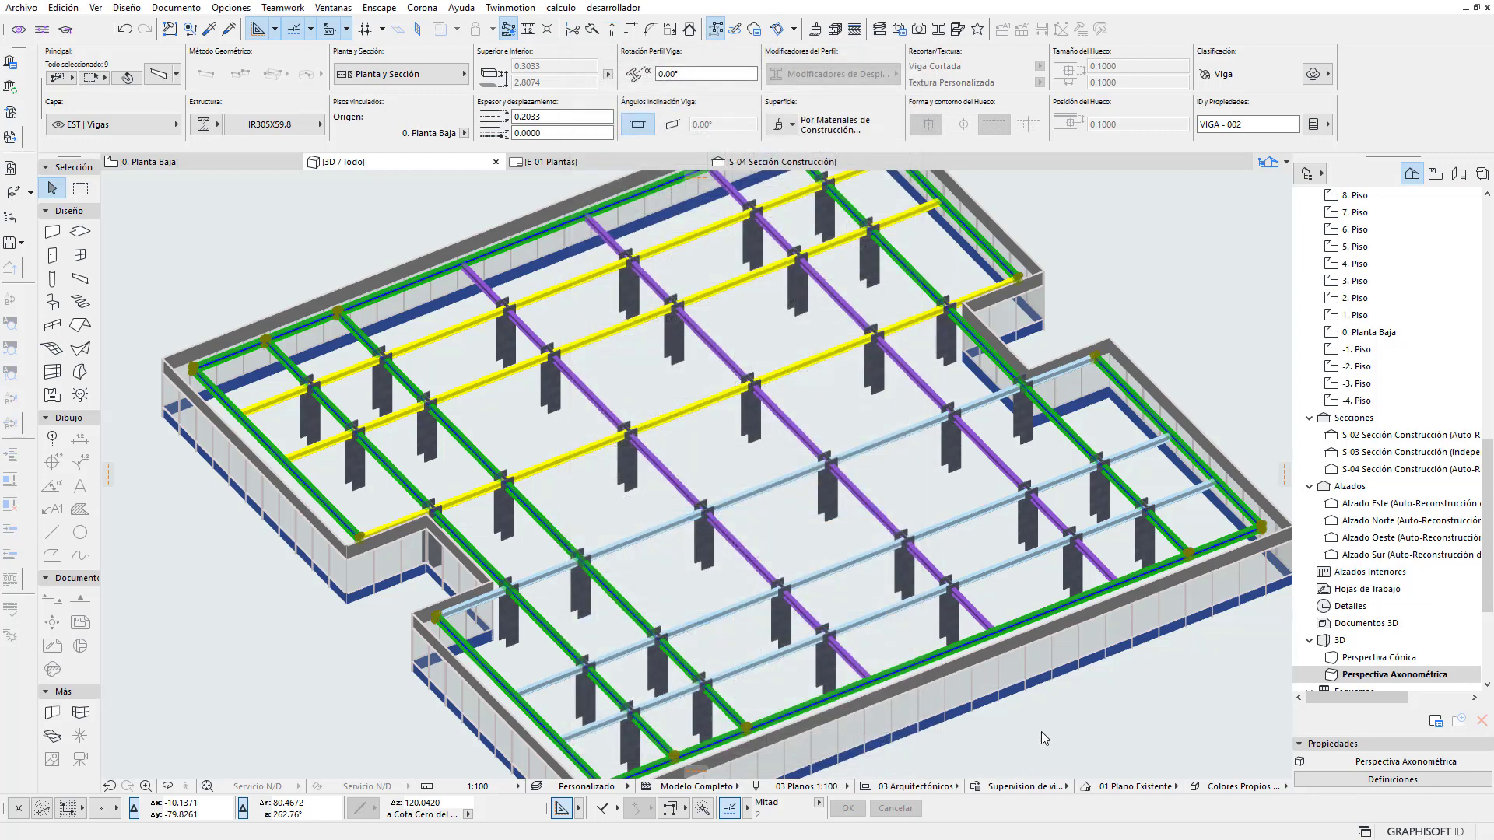
key("Escape")
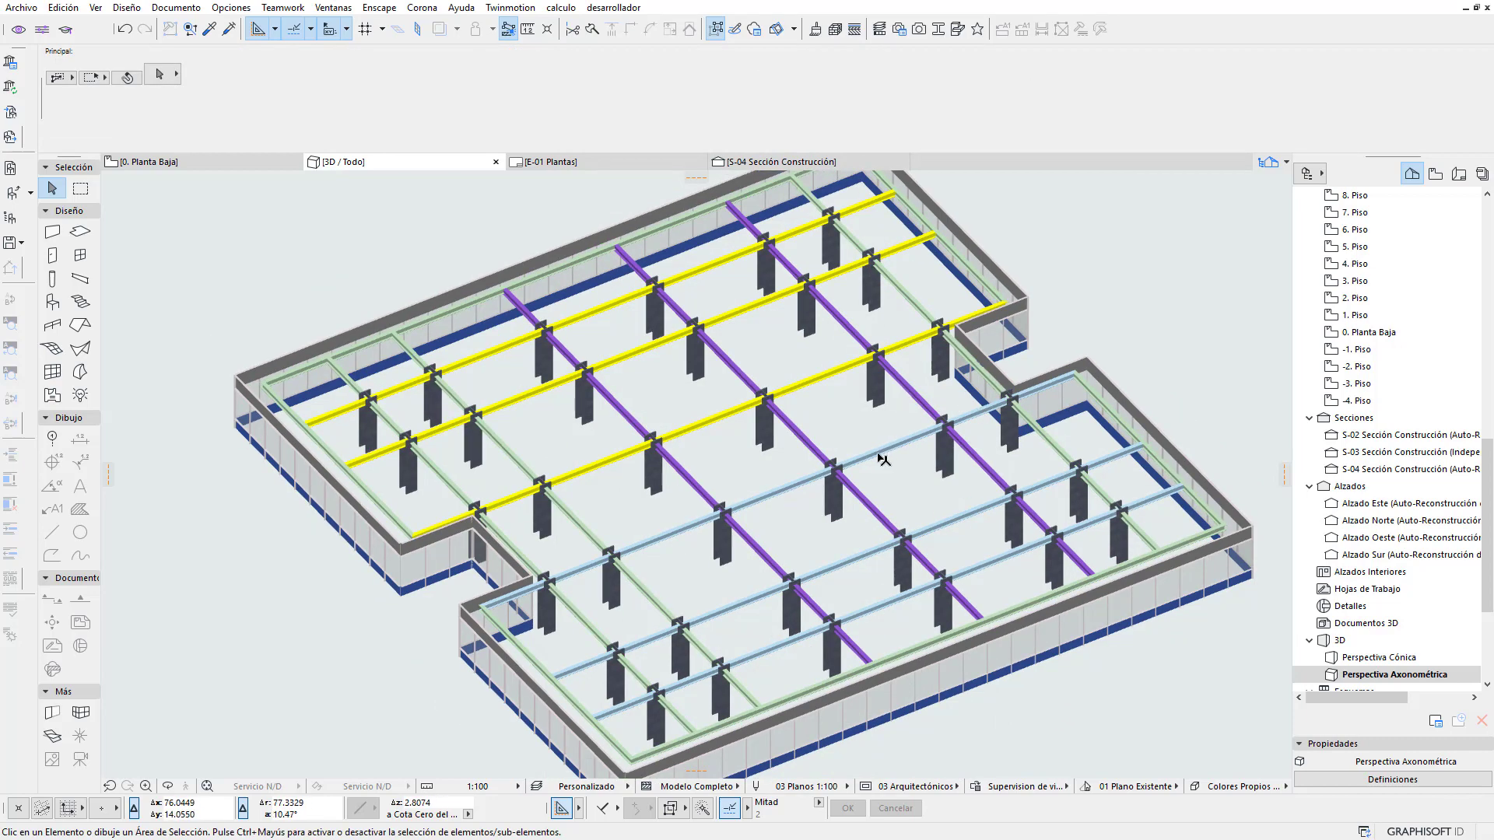
mouse_move(787, 467)
middle_mouse_down("shift")
mouse_move(801, 477)
mouse_move(700, 529)
middle_mouse_up("shift")
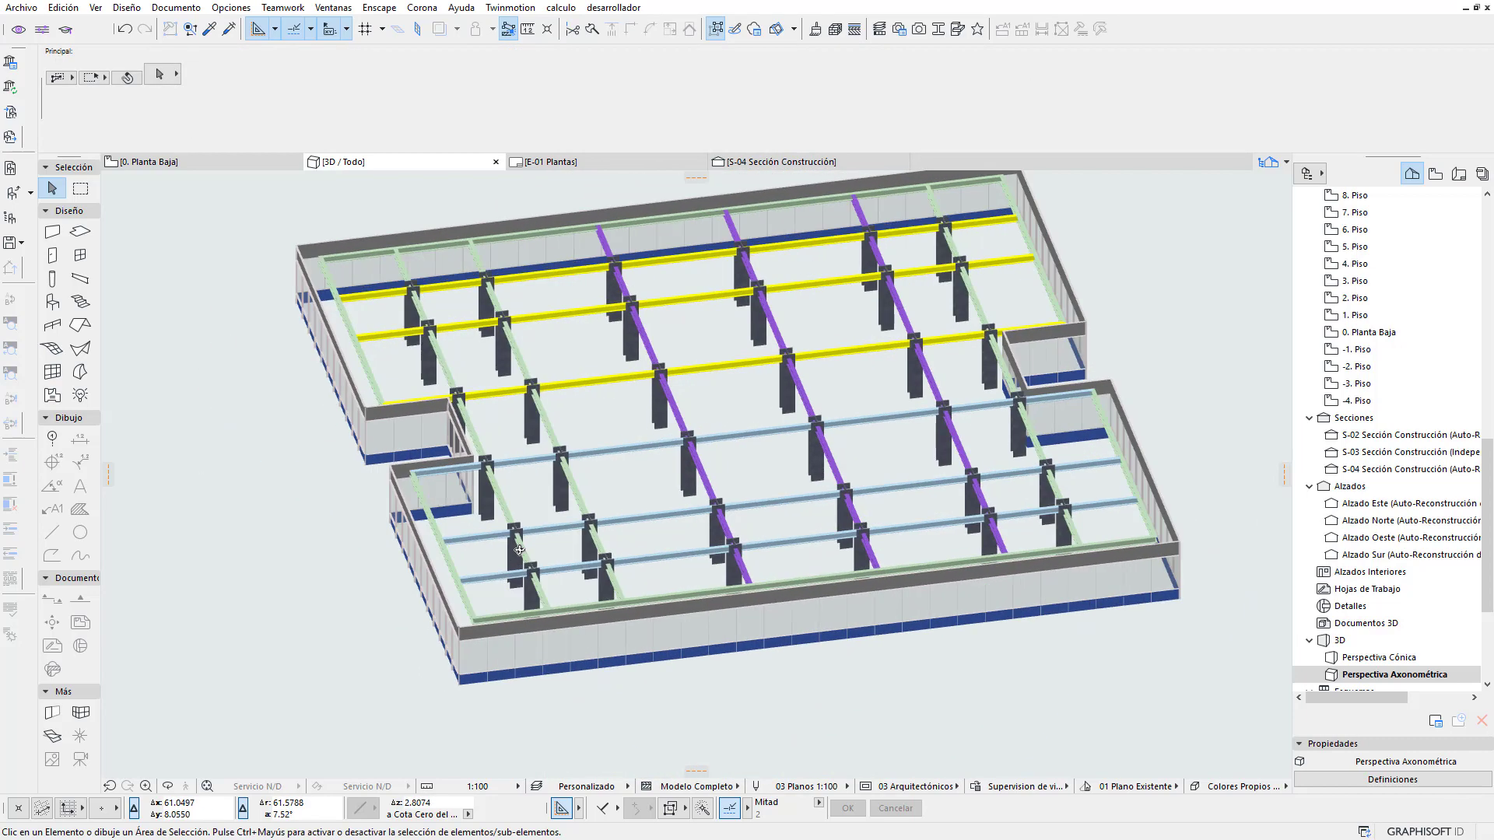
scroll(603, 568, "up", 3)
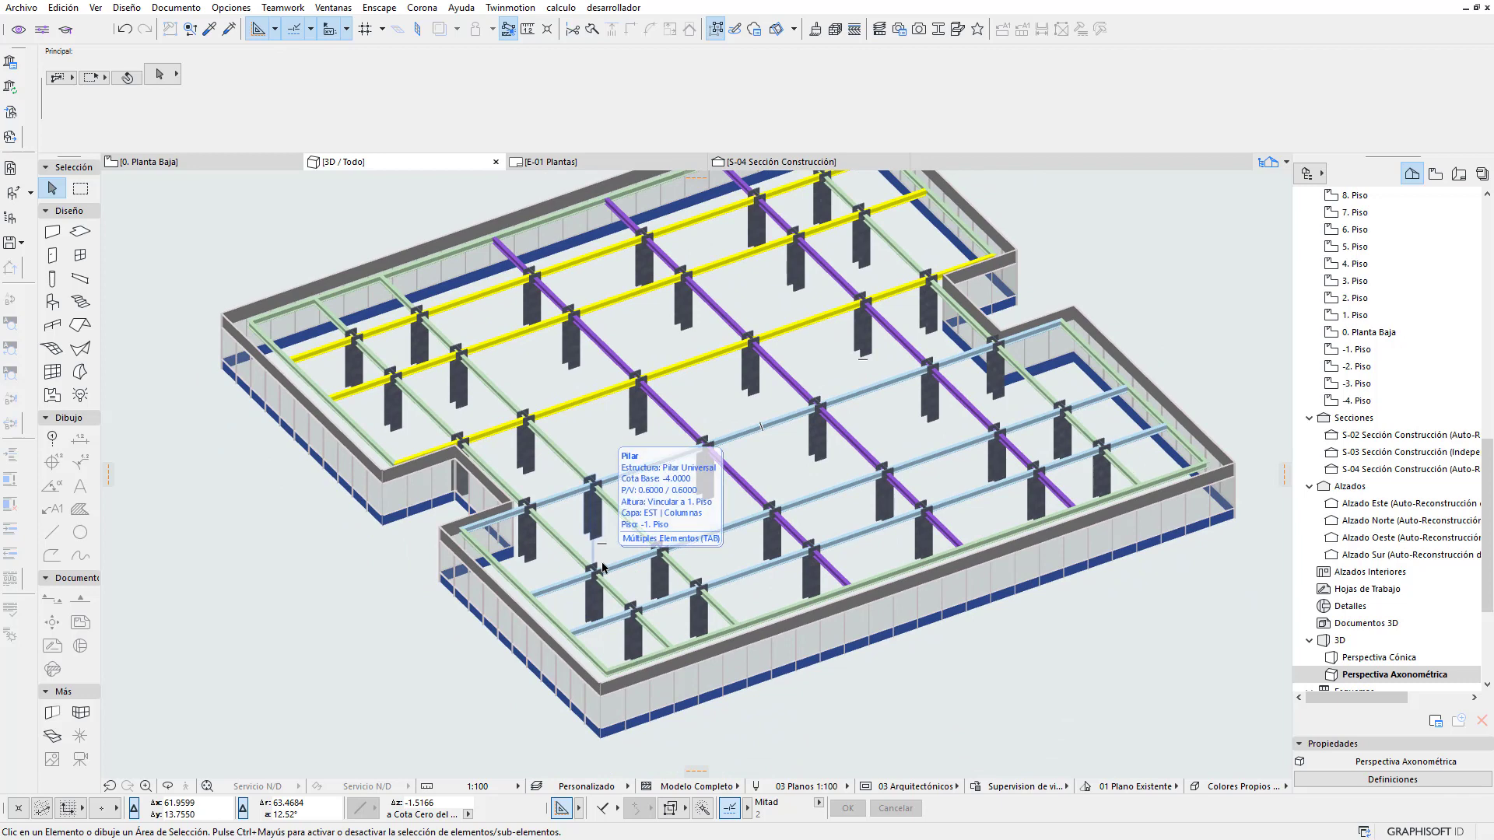
Switch the 3D projection to the Plan View preset and fit the model in the window
key("ctrl+shift+F3")
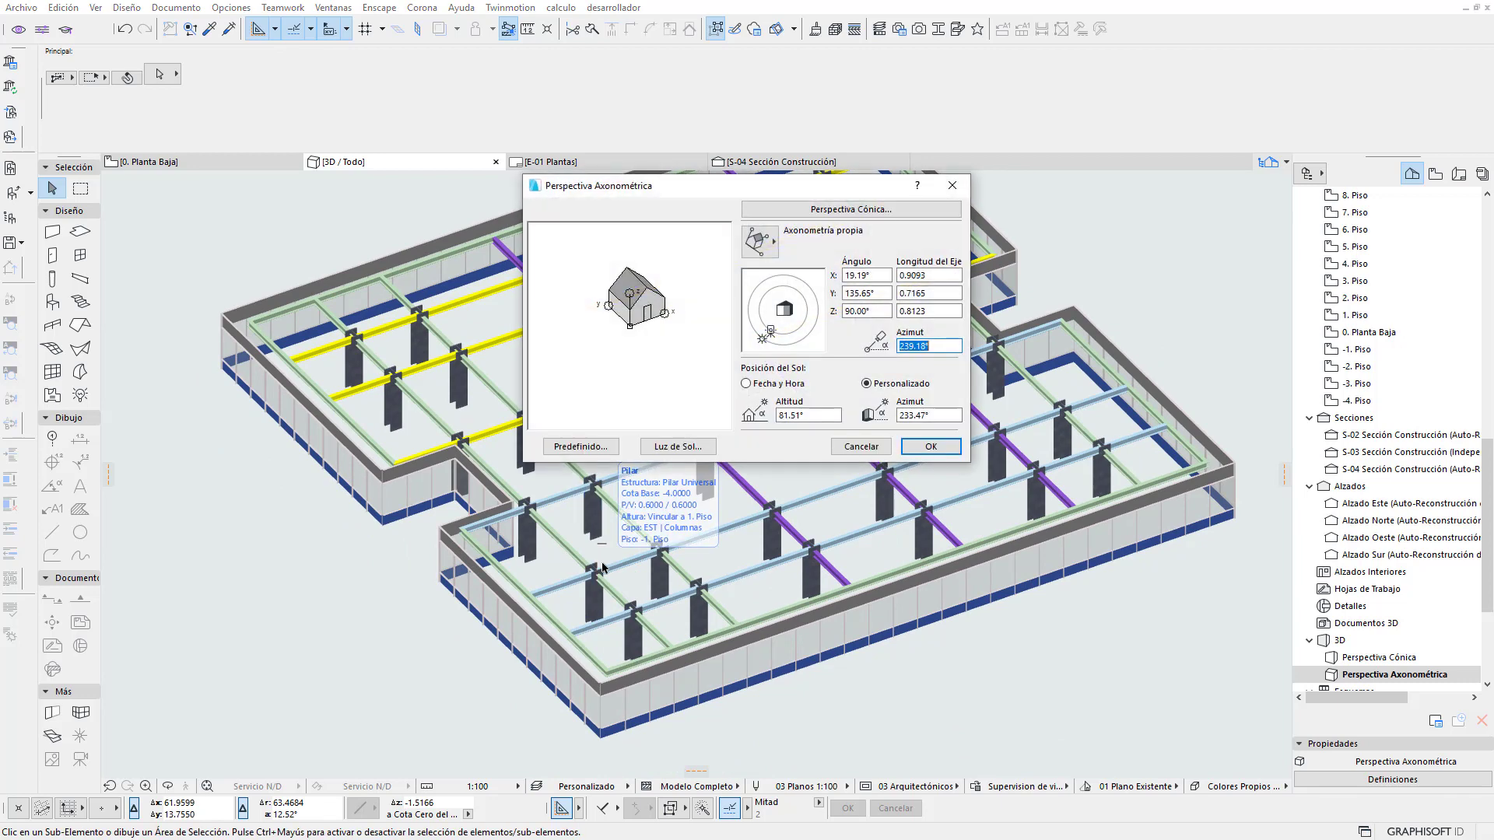
left_click(758, 241)
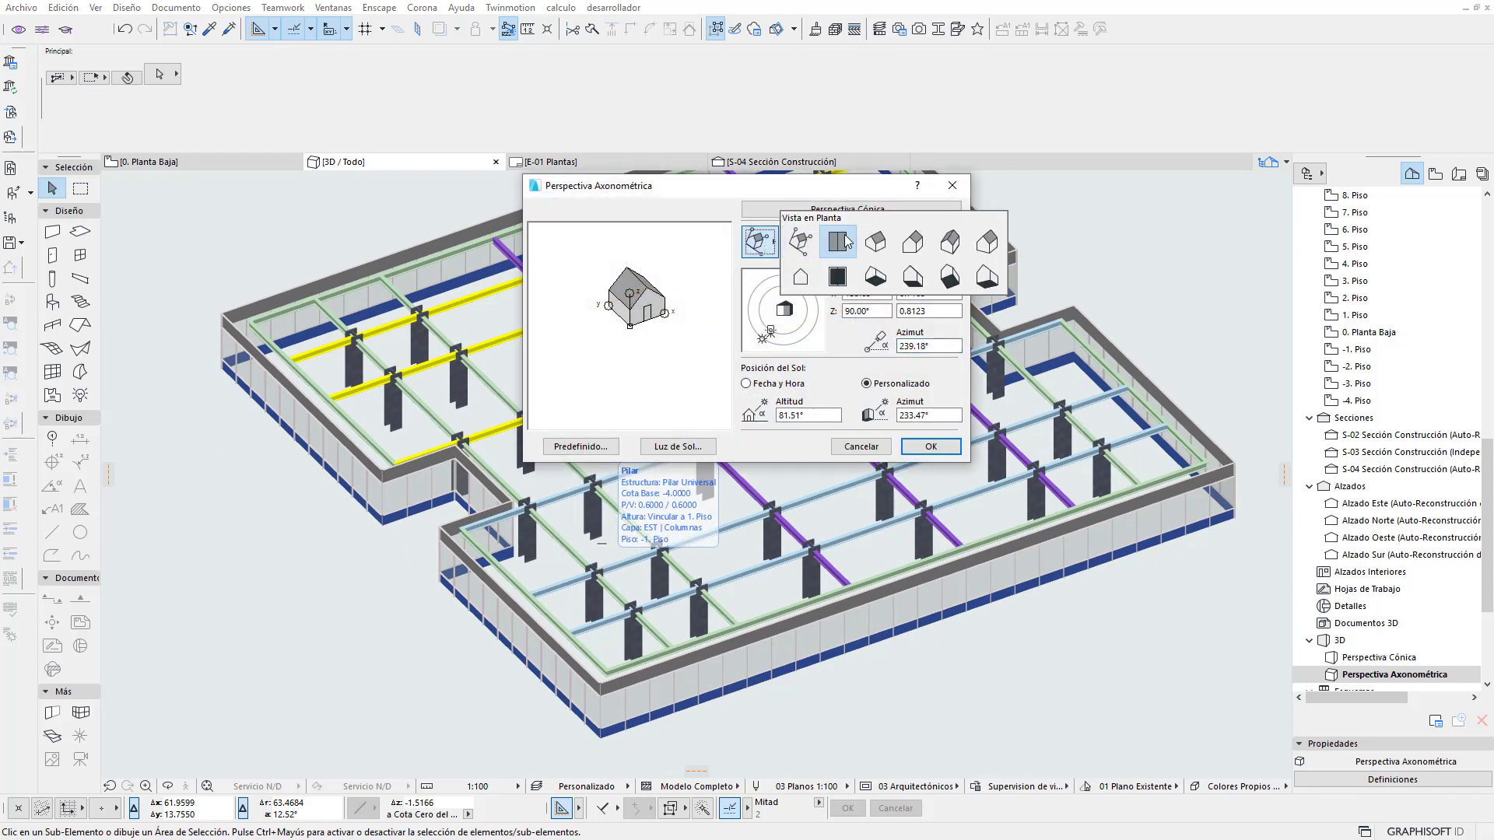
left_click(932, 448)
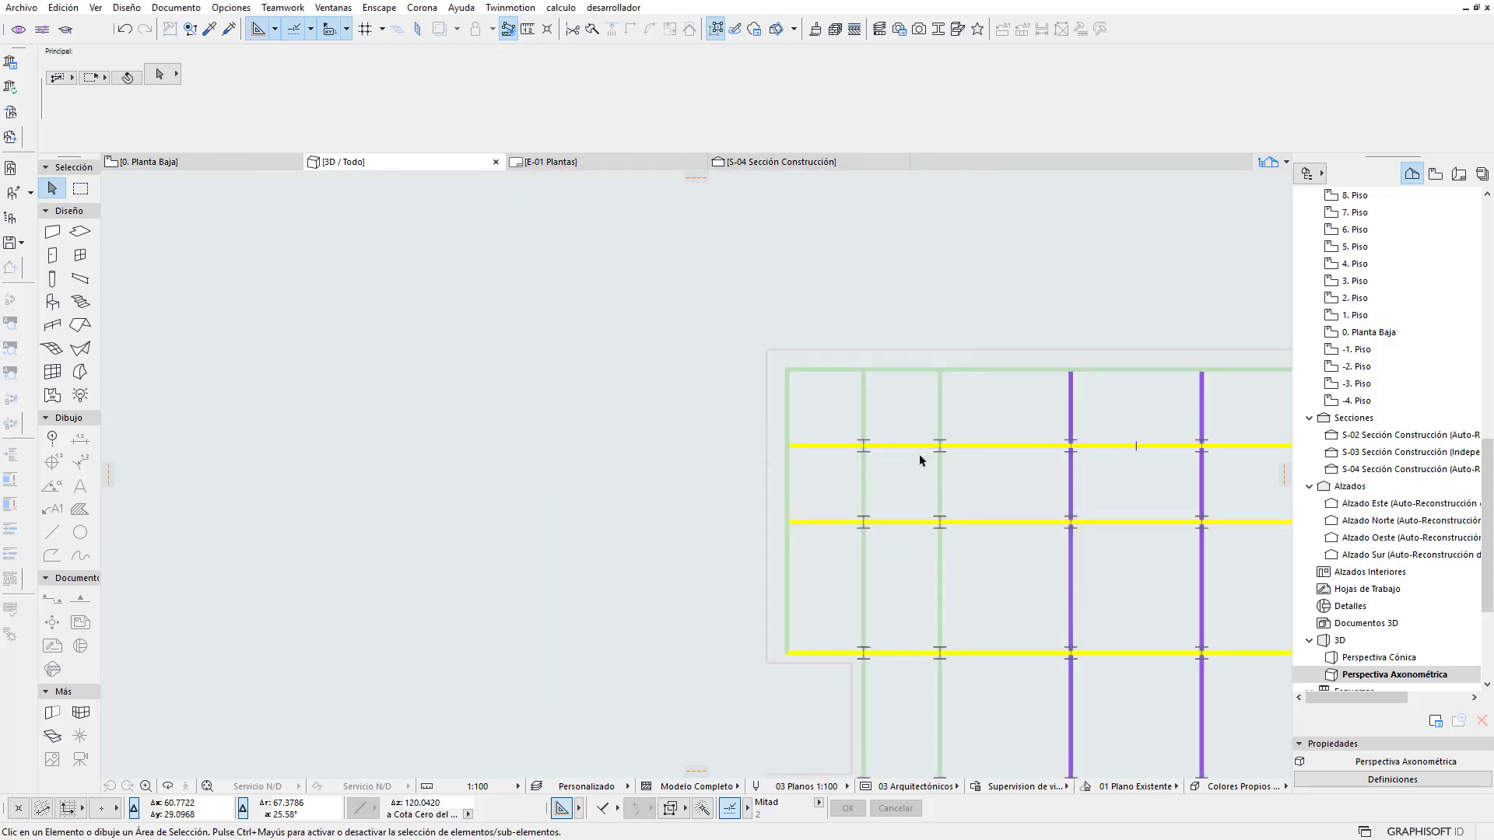
left_click(208, 788)
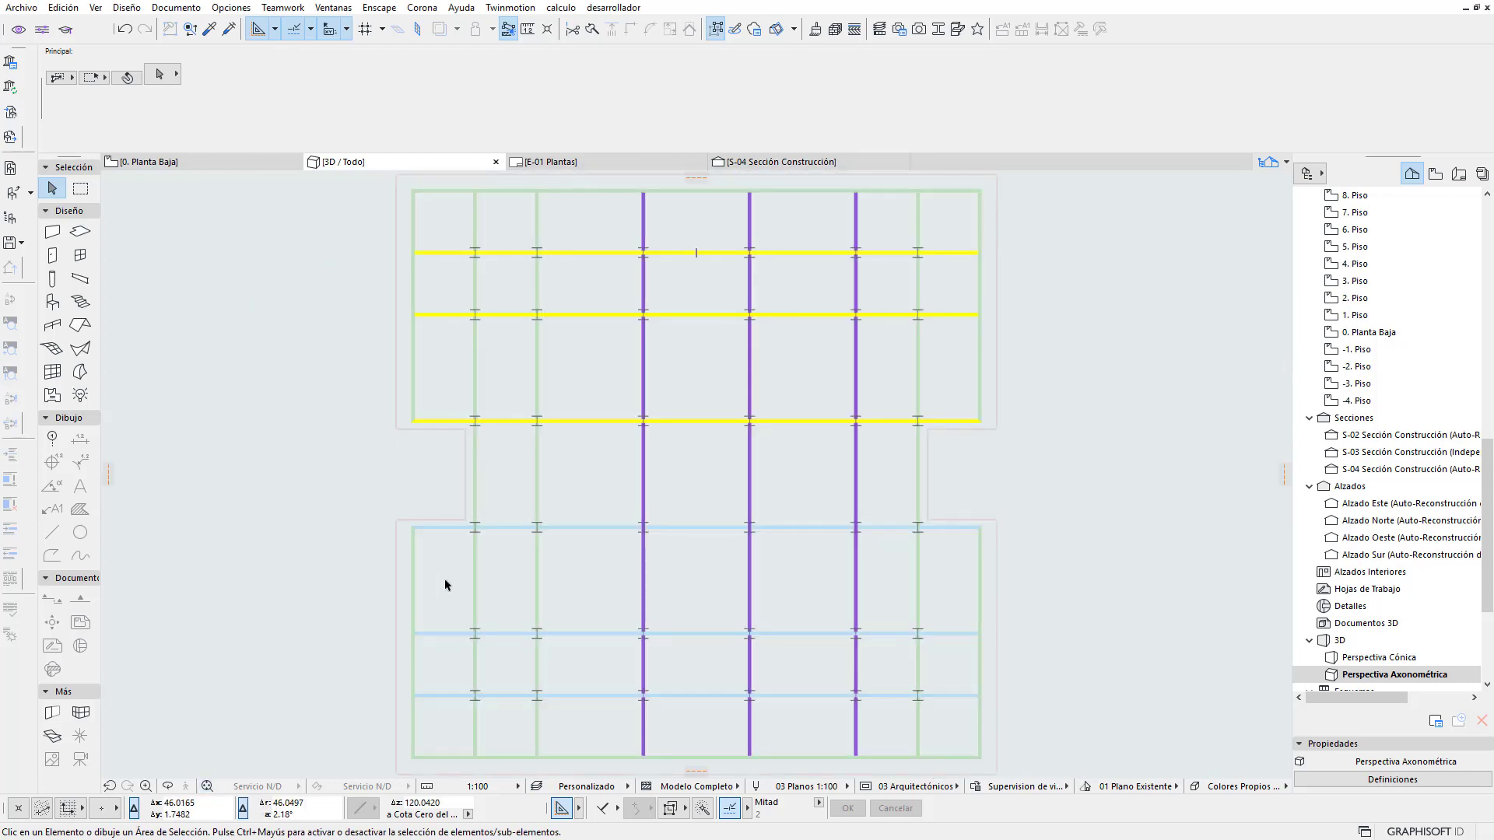
right_click(1058, 456)
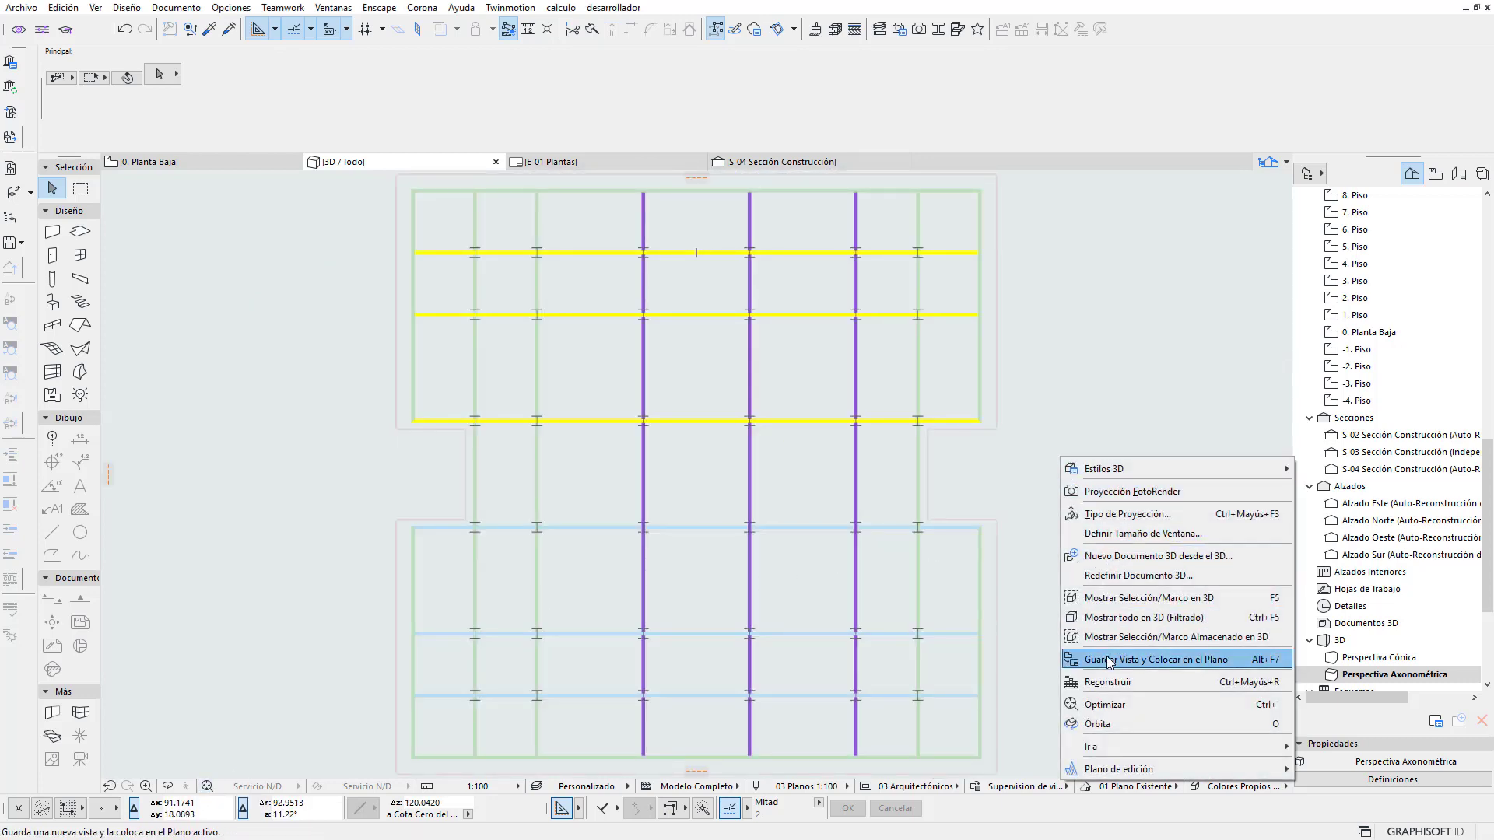
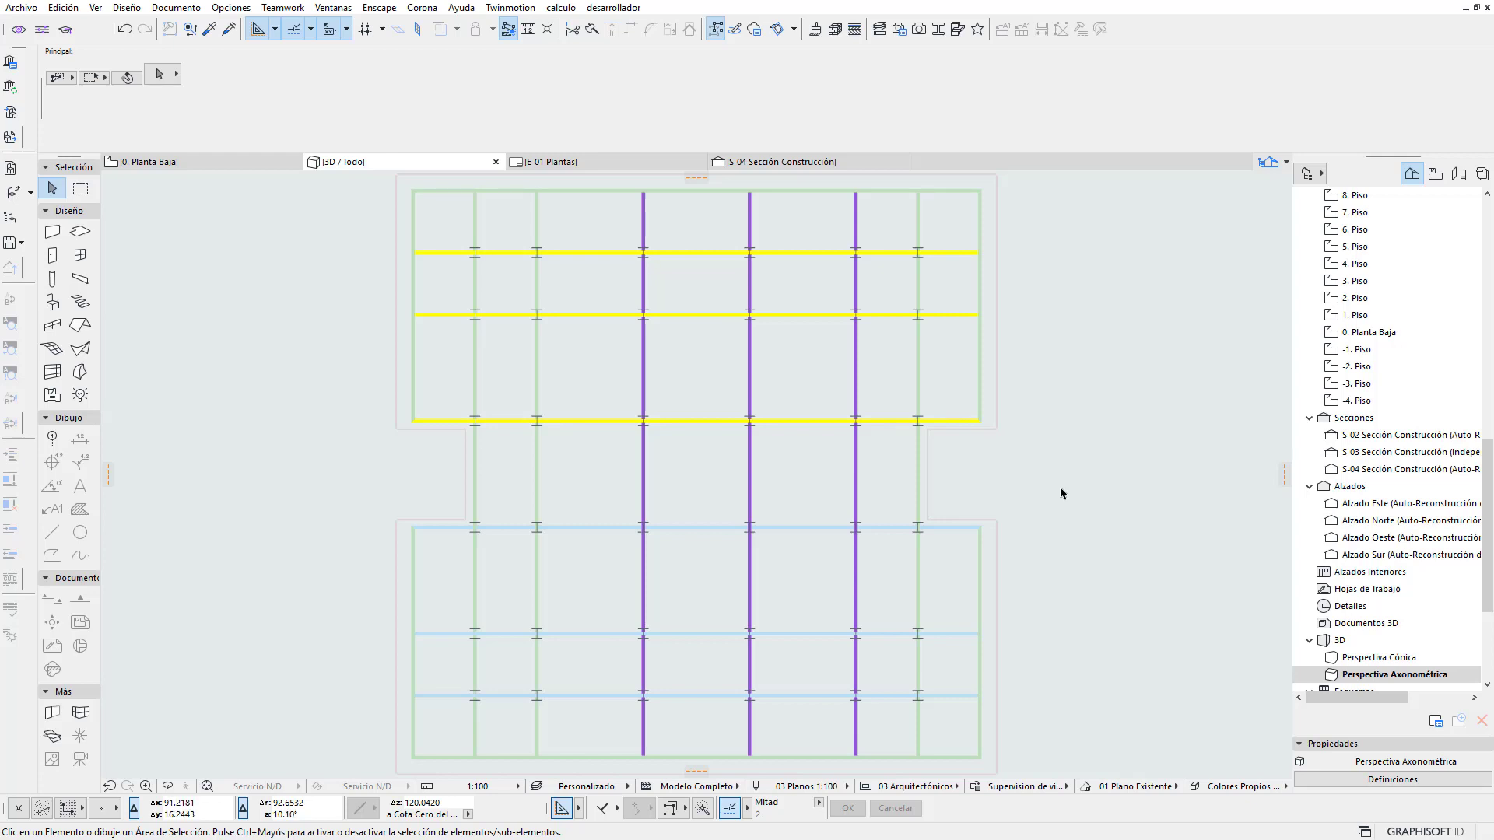
In Layer Settings, select the full layer range down to SIM | Secciones, then clear the selection
key("ctrl+l")
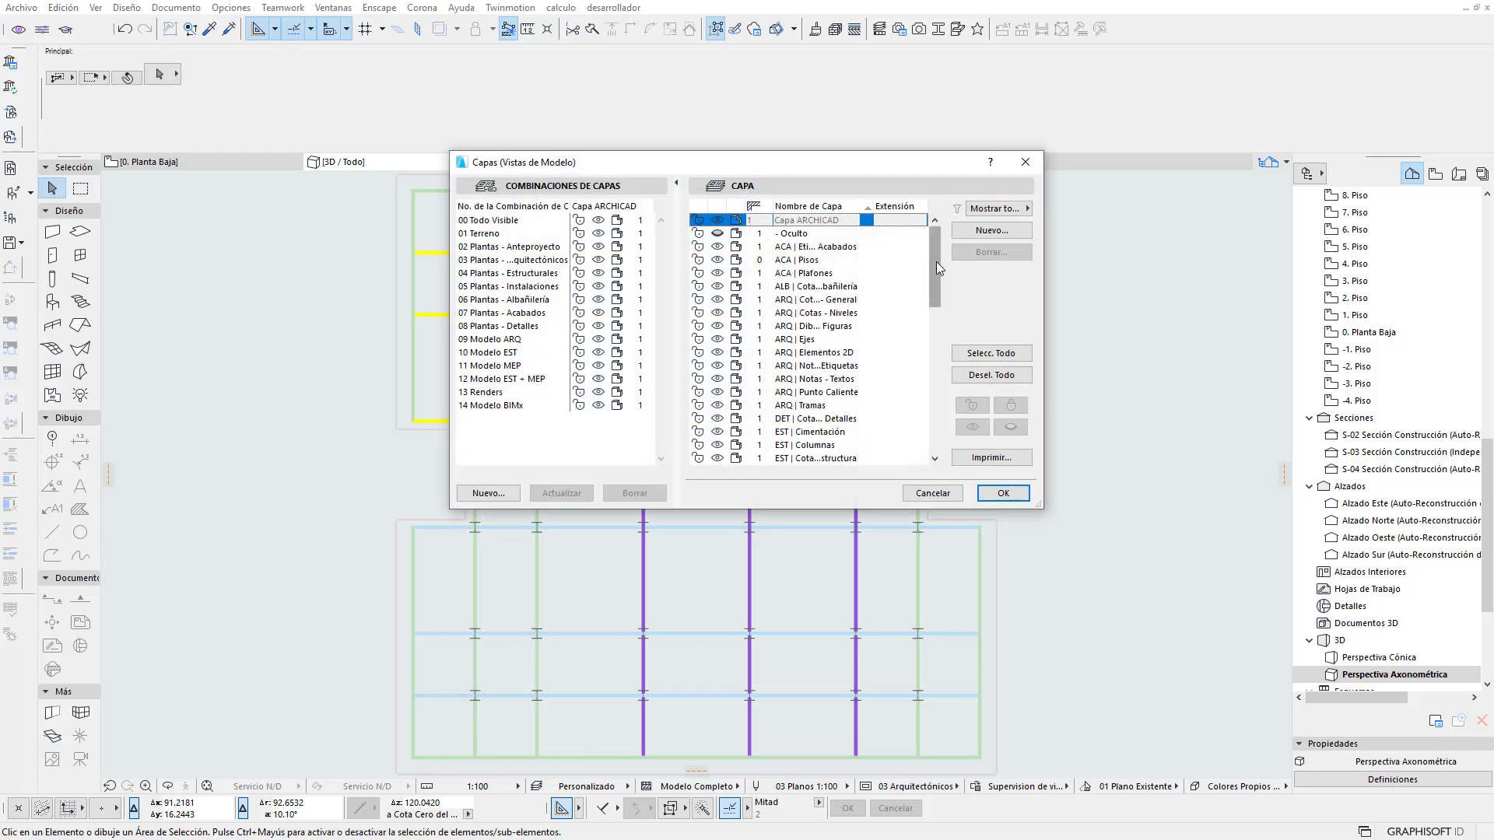
left_click_drag(936, 267, 938, 431)
left_click(902, 458)
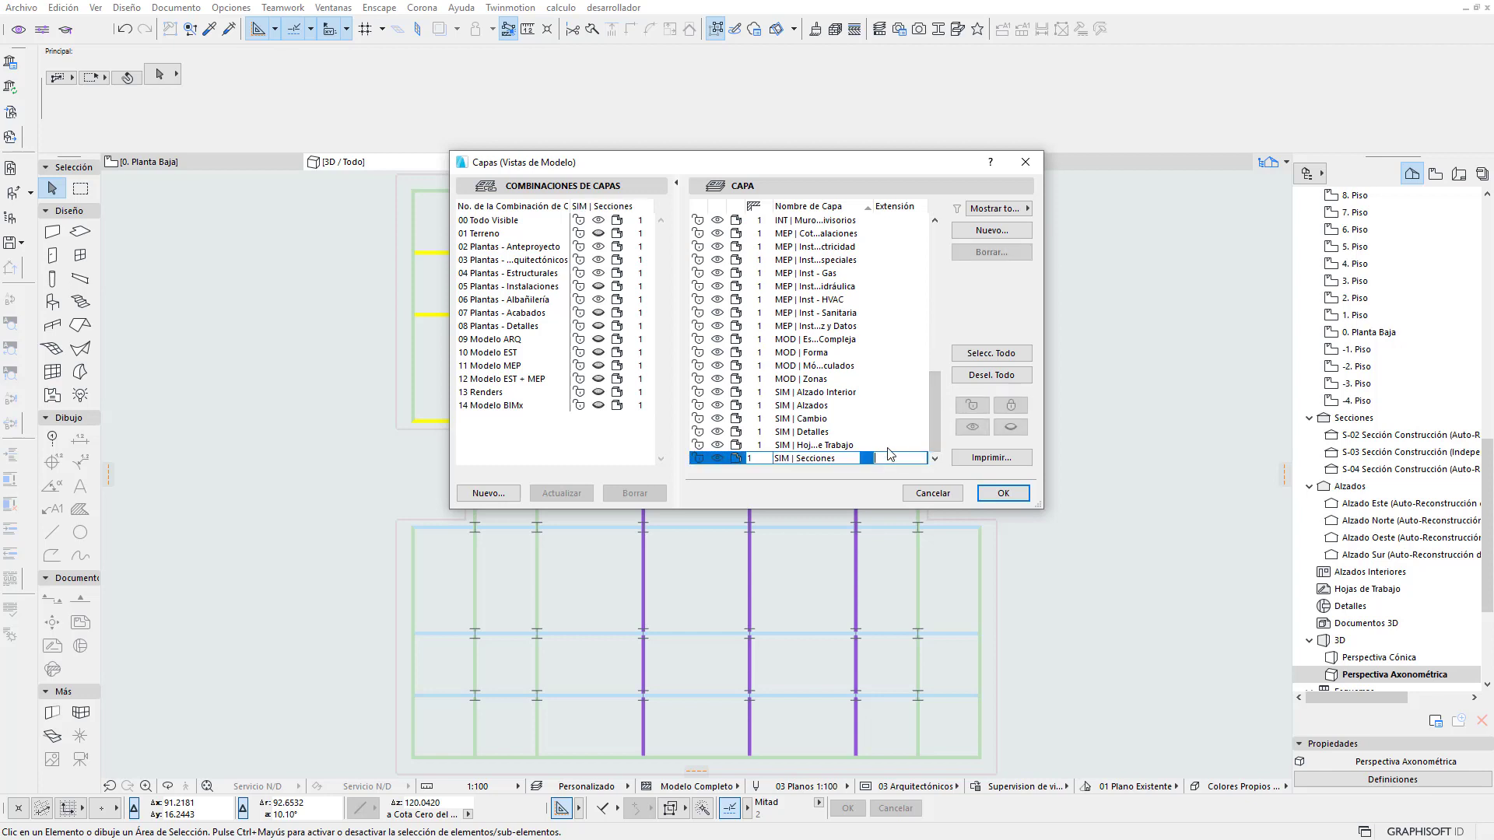
scroll(891, 350, "up", 10)
left_click(801, 247, "shift")
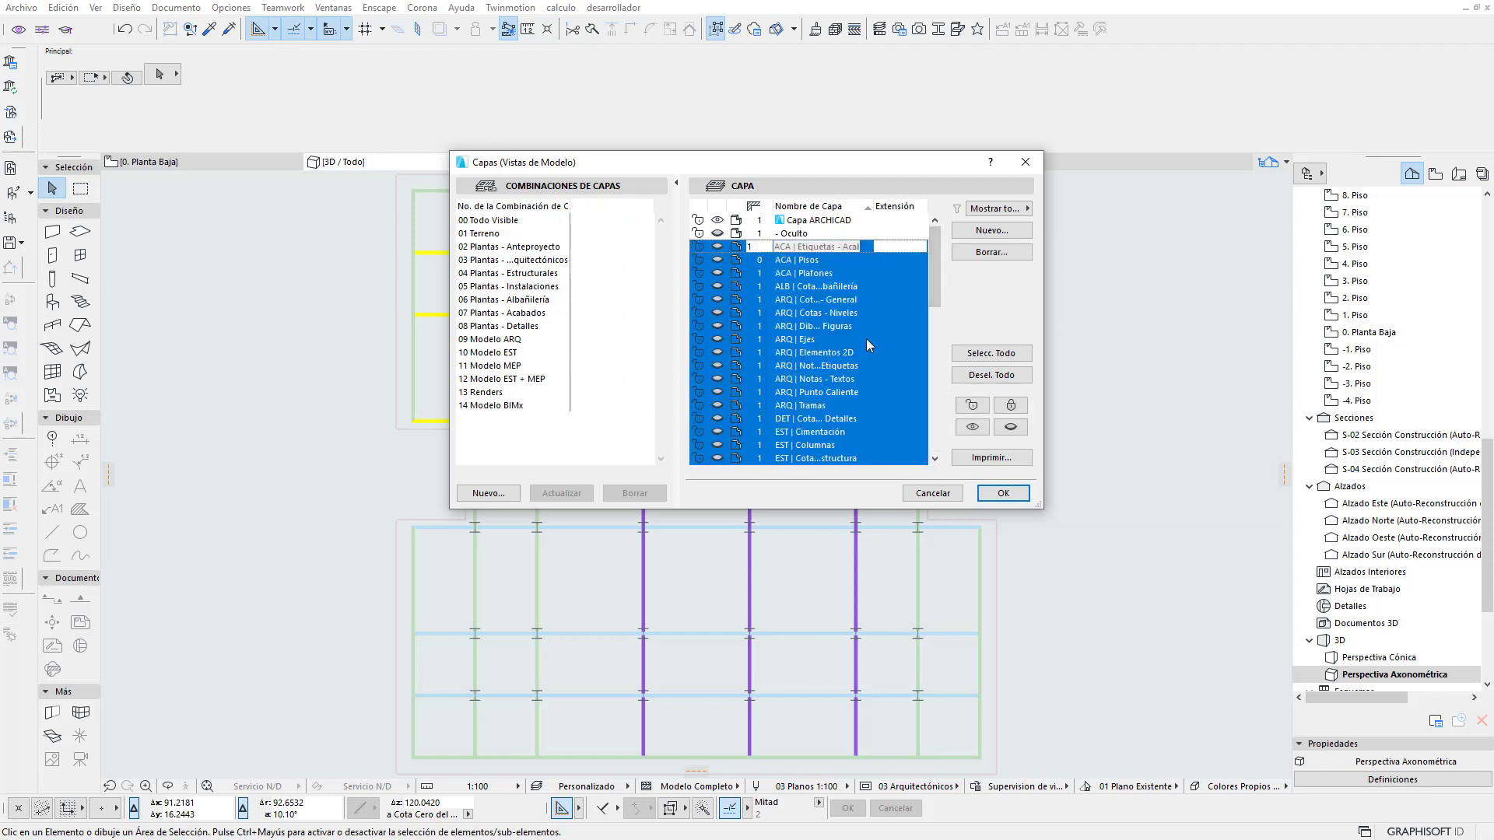
left_click(996, 376)
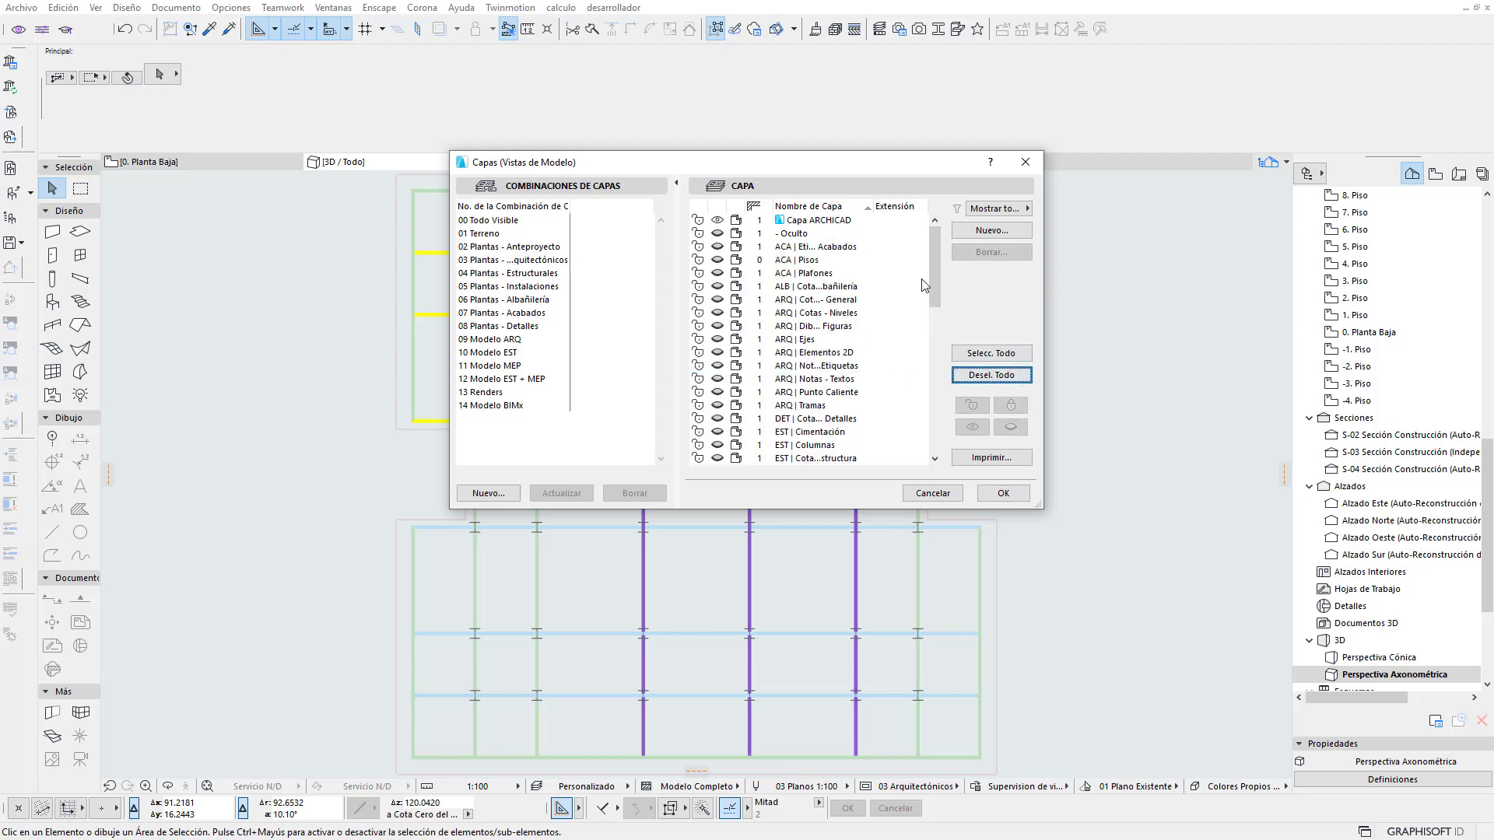
Pick the EST | Vigas layer and apply, leaving the 3D view showing beams without column markers
scroll(844, 379, "down", 2)
scroll(836, 376, "down", 3)
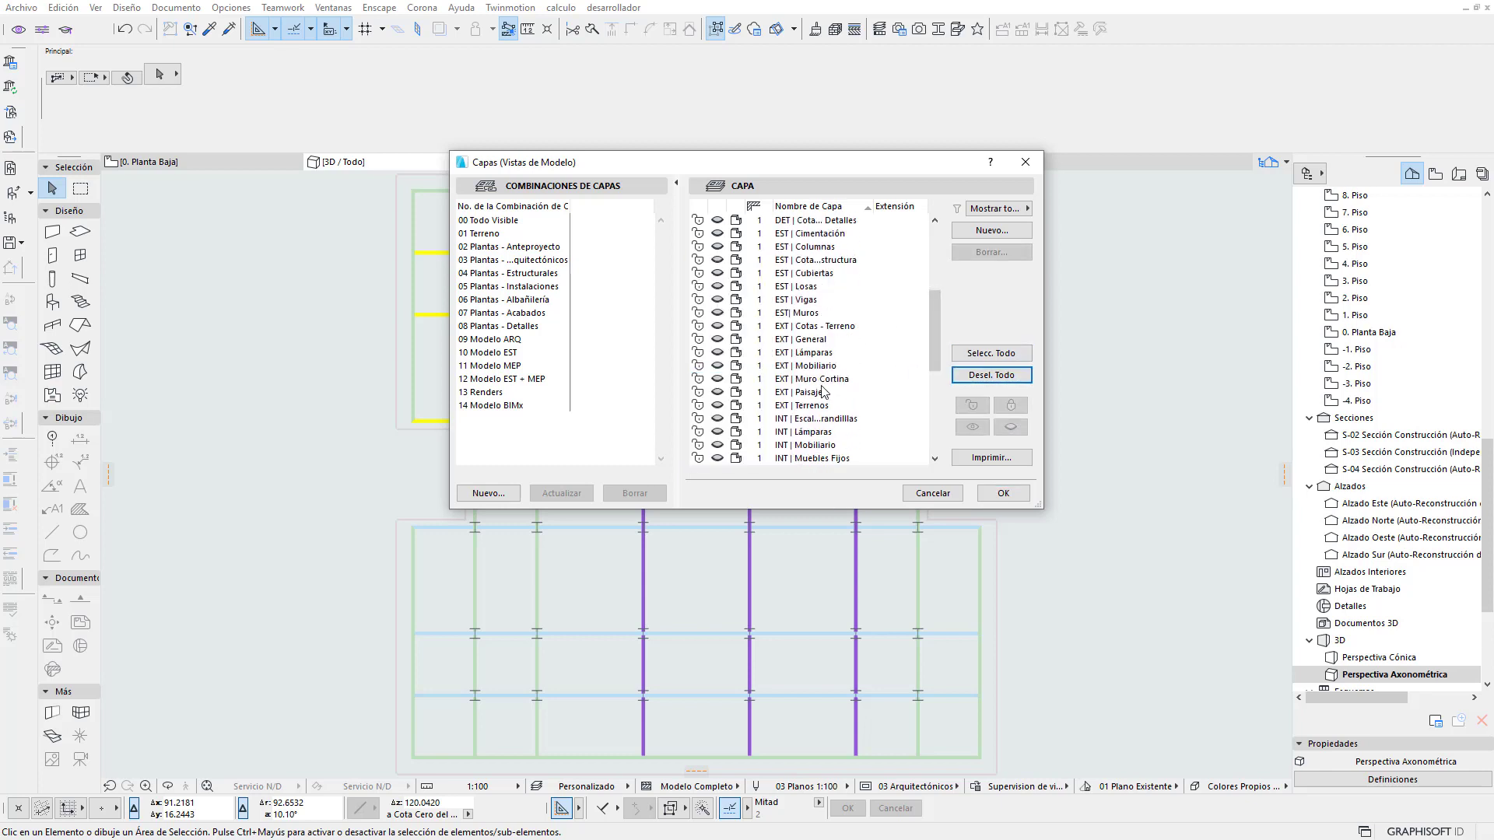
scroll(826, 389, "down", 1)
scroll(826, 396, "down", 1)
scroll(826, 403, "down", 1)
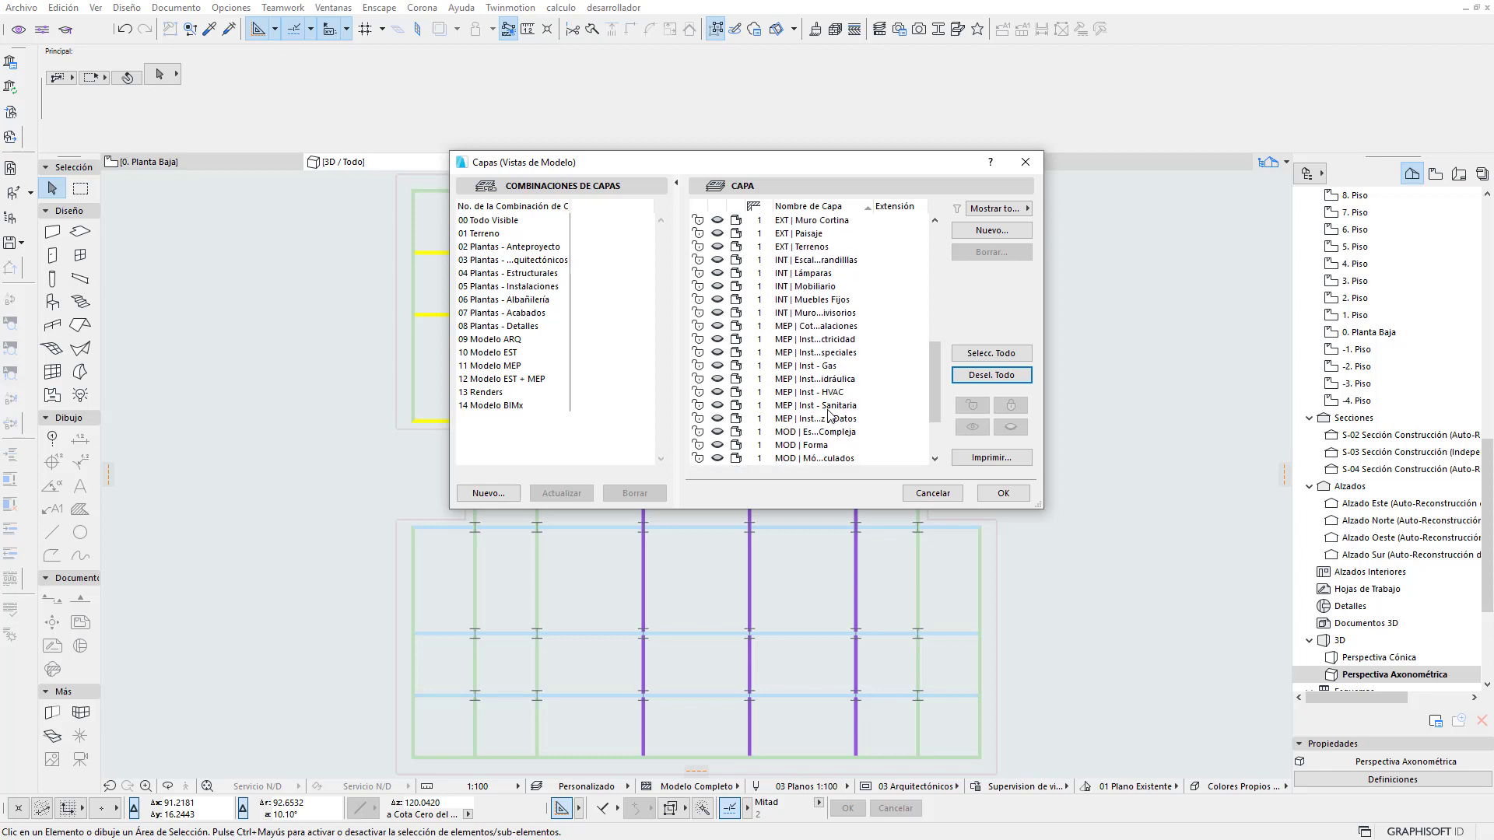
scroll(827, 399, "down", 1)
scroll(829, 392, "up", 1)
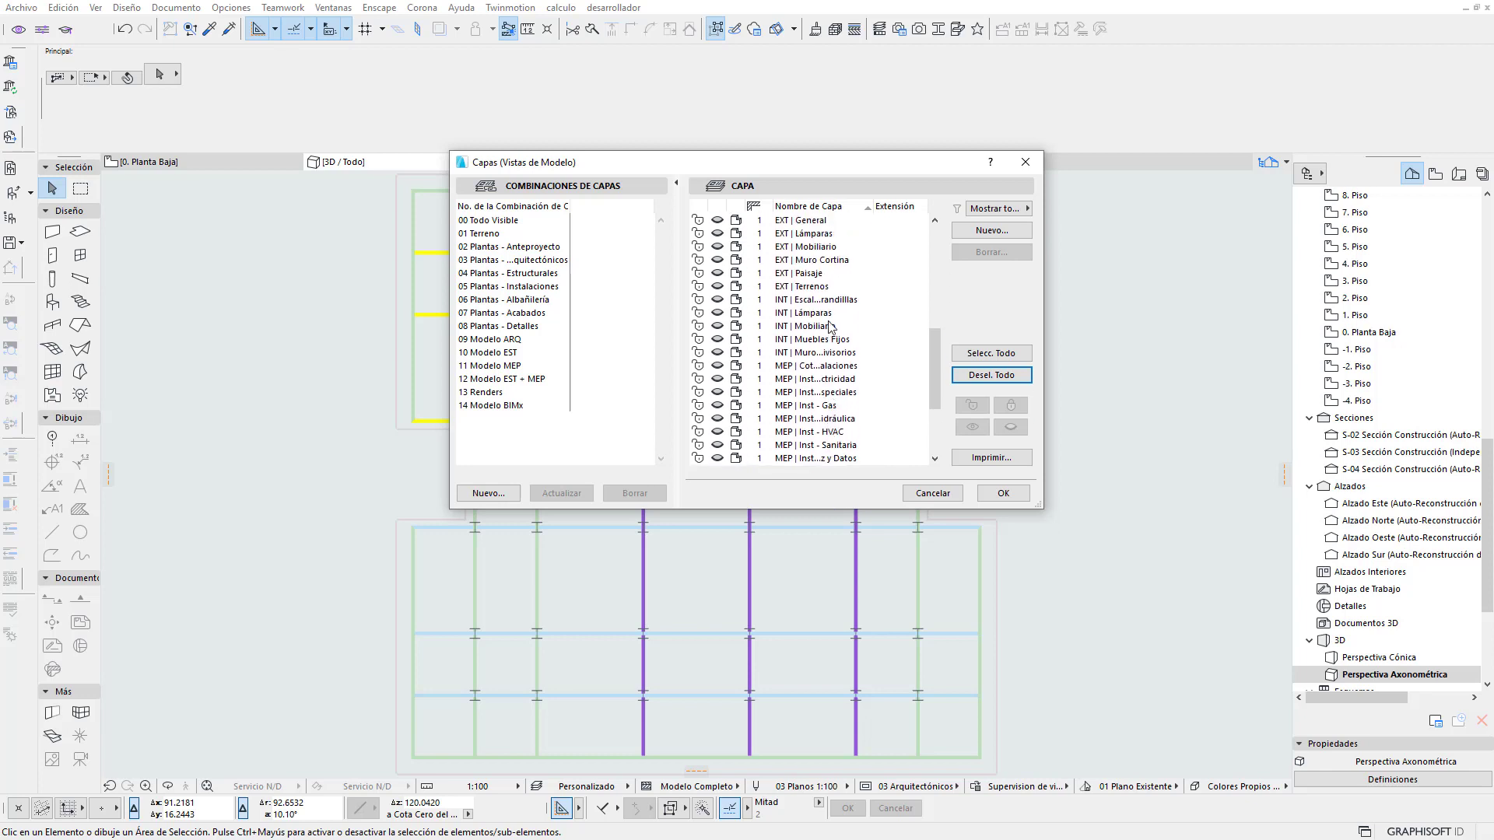
scroll(841, 327, "down", 1)
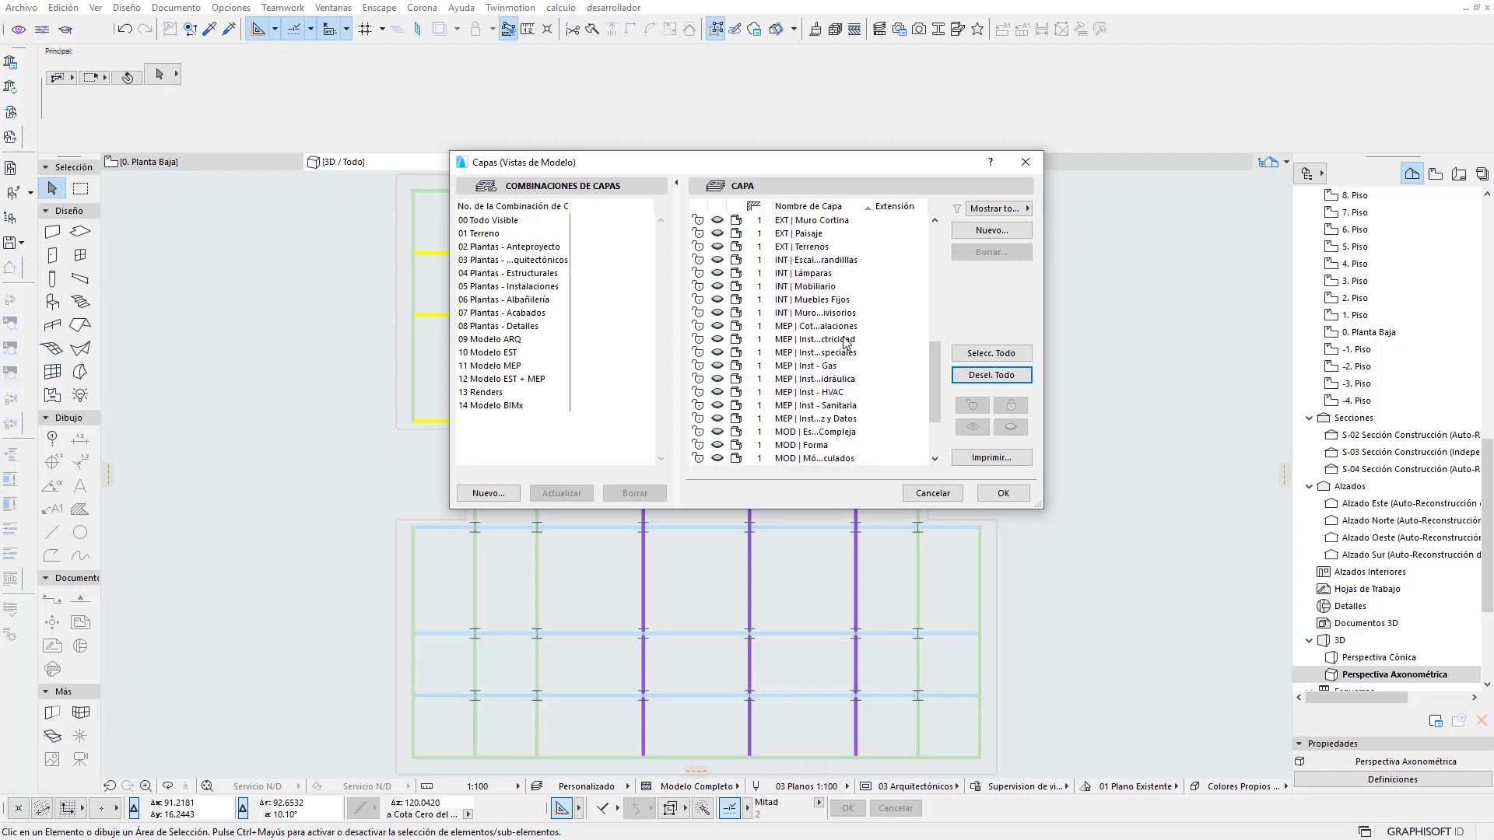
scroll(846, 342, "down", 1)
scroll(848, 344, "down", 1)
scroll(849, 346, "up", 2)
scroll(852, 346, "up", 3)
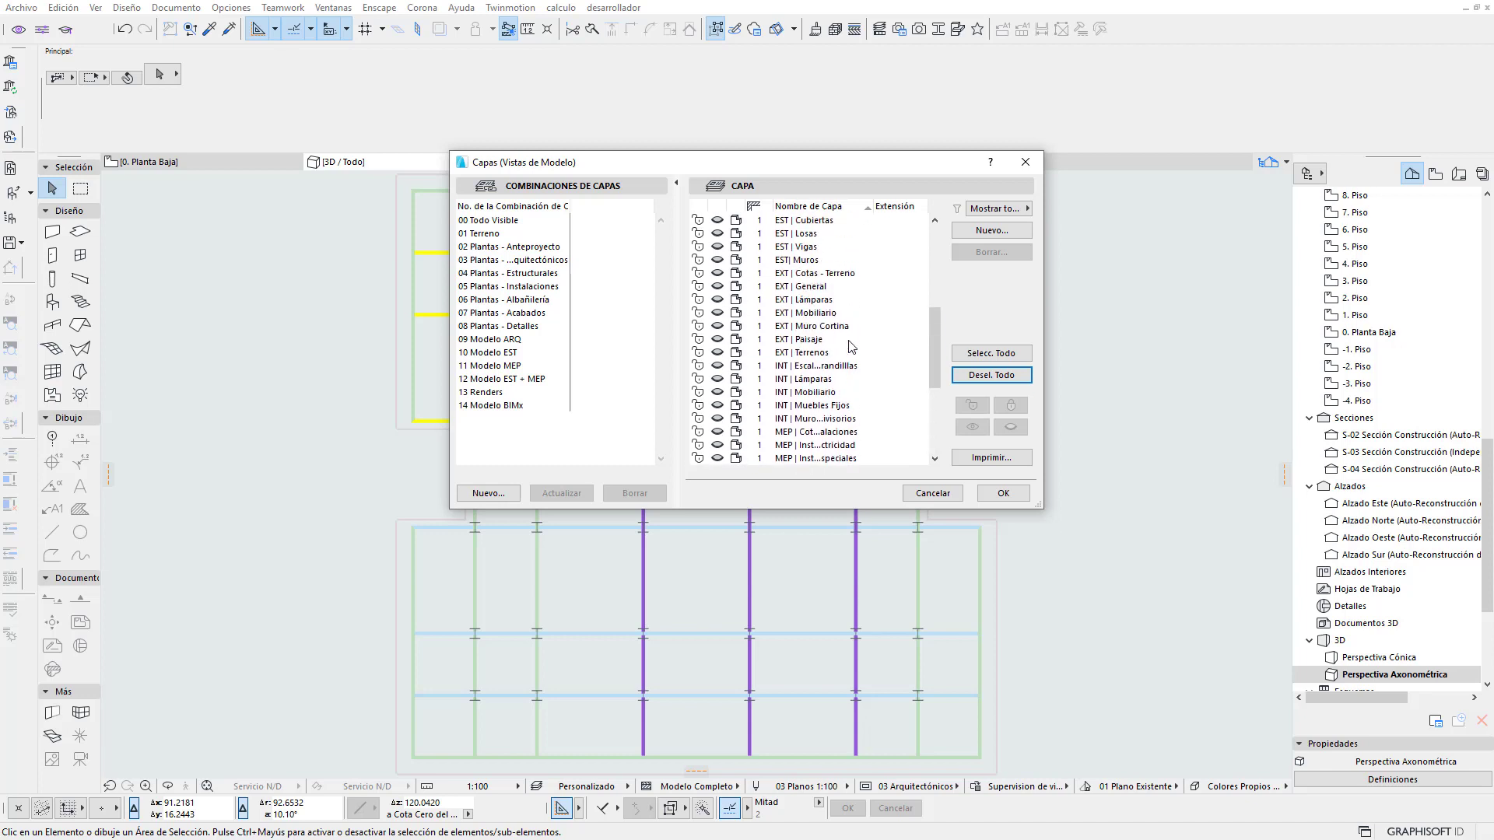
scroll(852, 347, "up", 1)
left_click(725, 288)
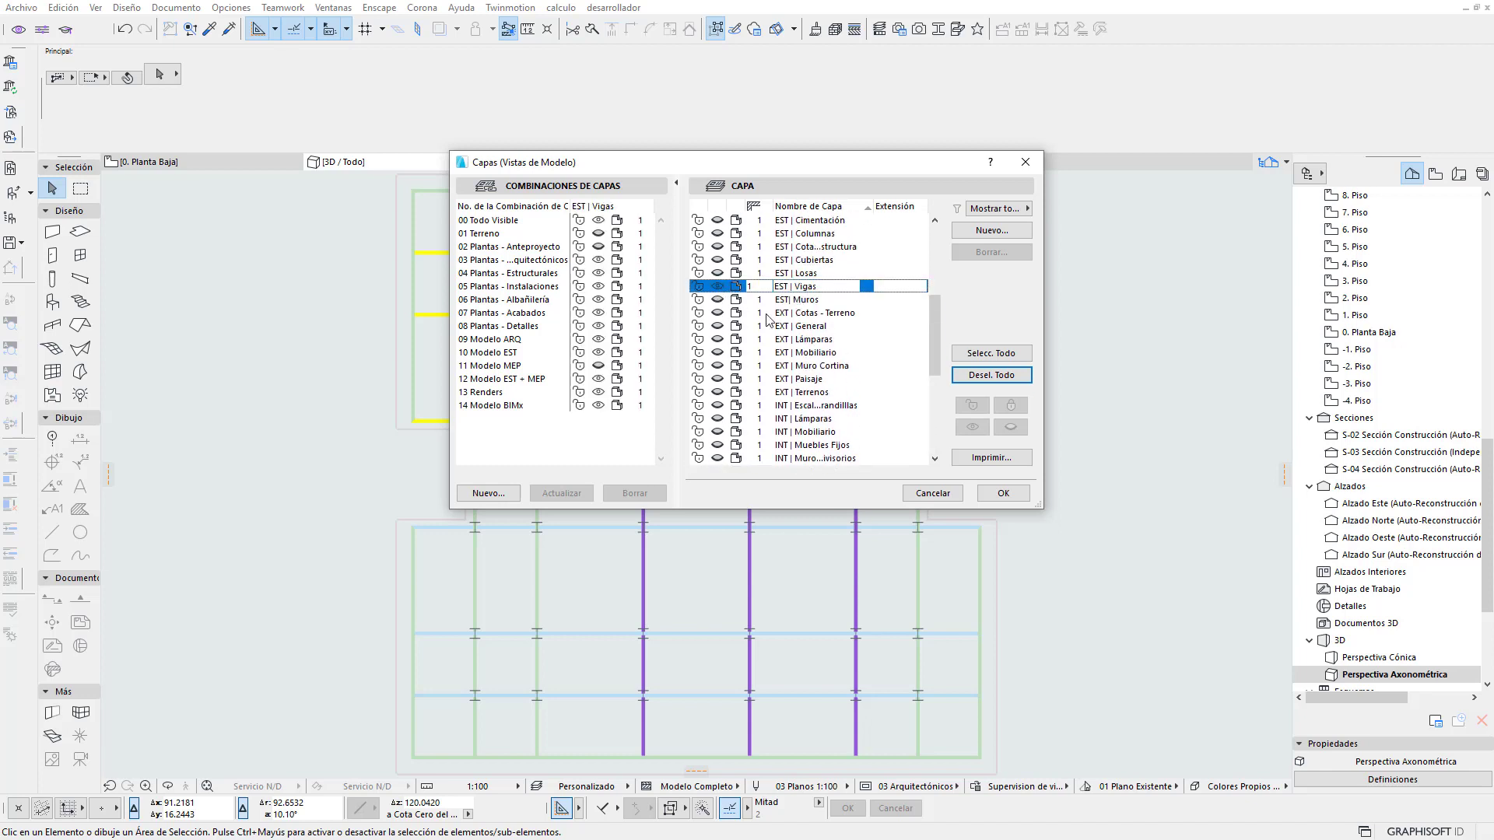
left_click(1011, 493)
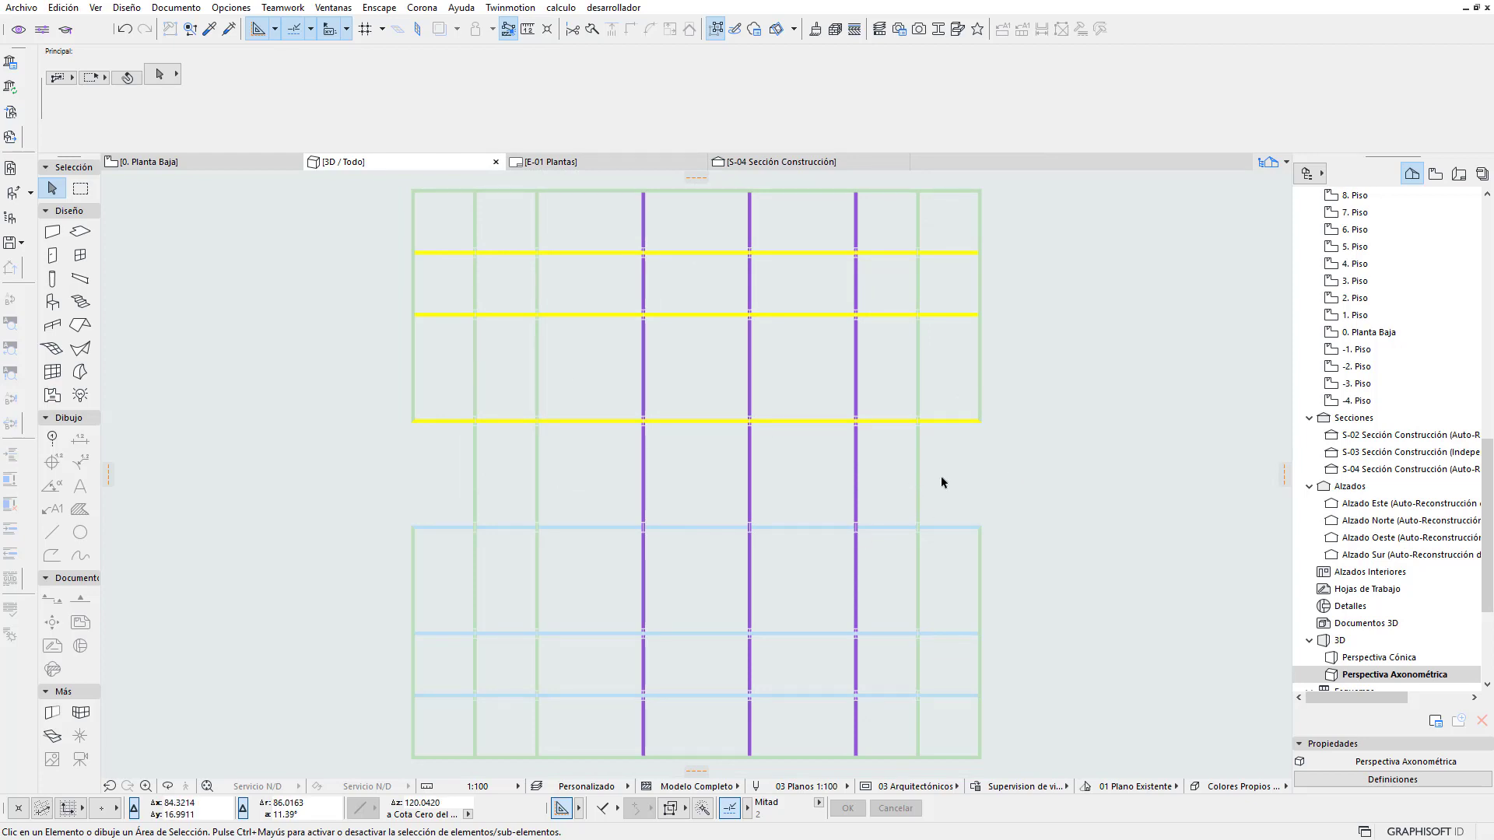
Save the current 3D view as new 3D document 3D-01 named 'Inspeccion de vigas'
right_click(981, 477)
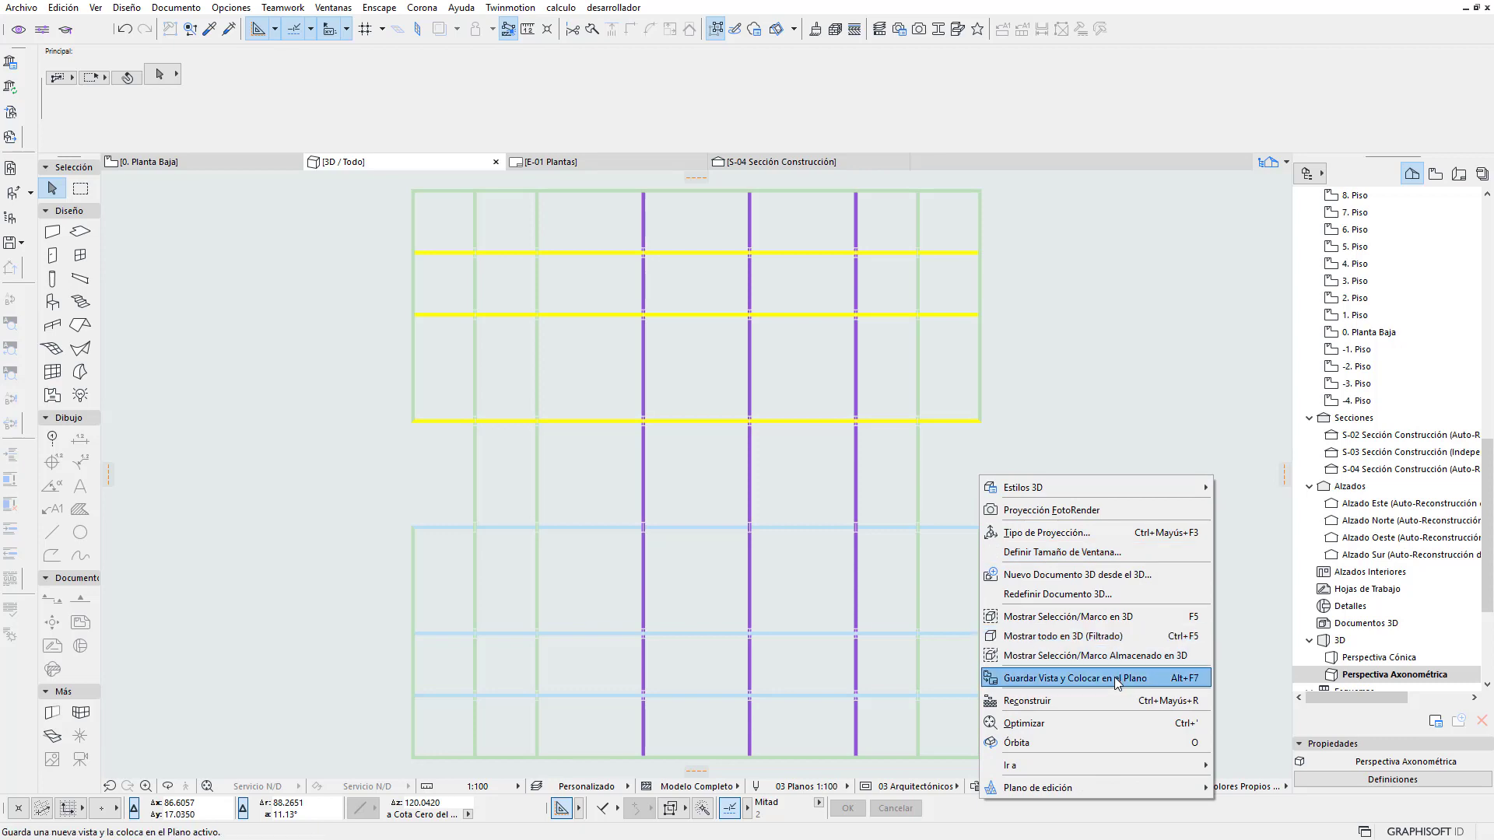
left_click(1042, 575)
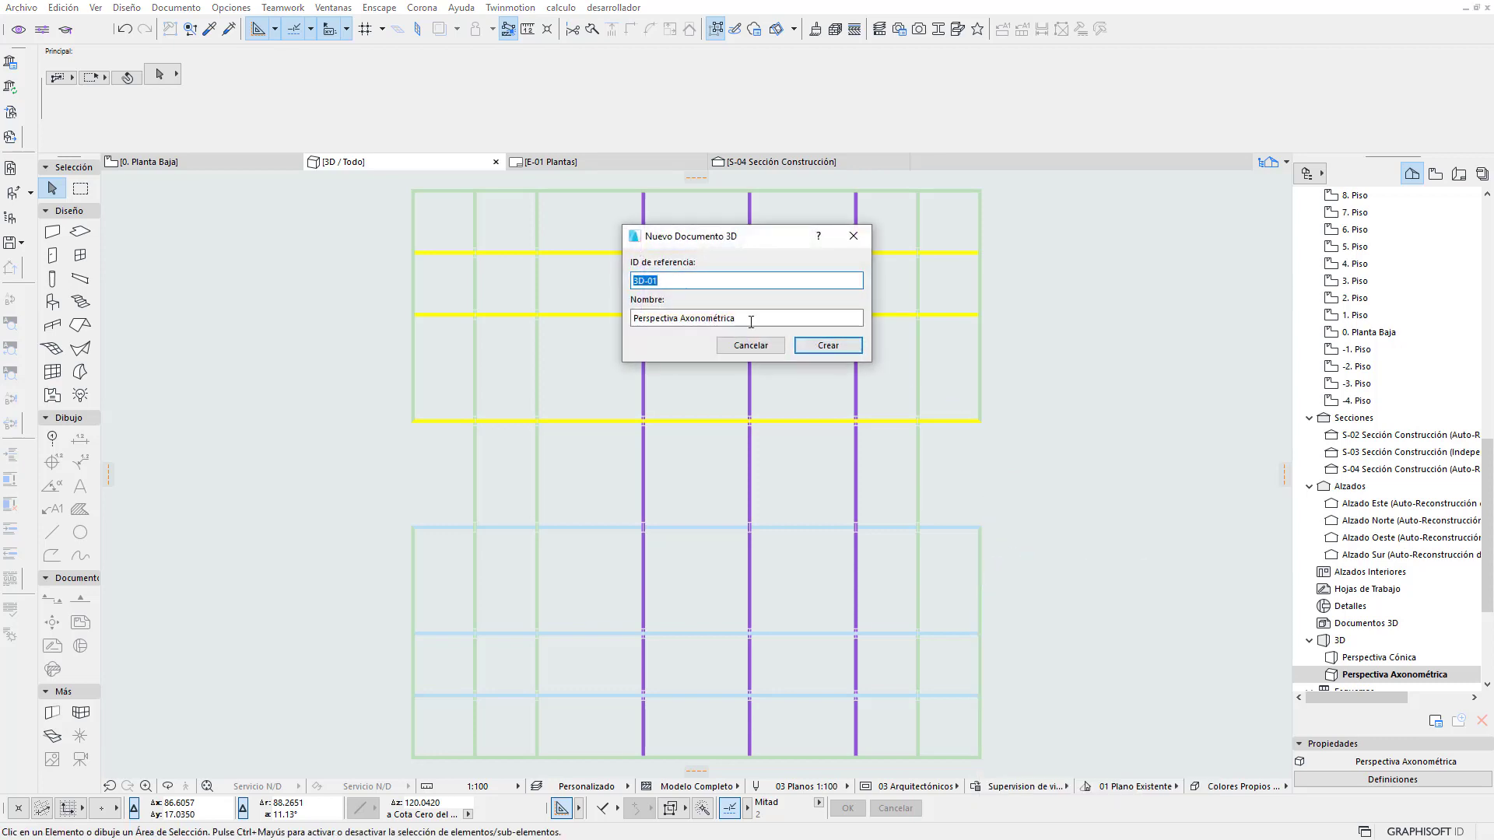
left_click_drag(752, 316, 557, 317)
type("In")
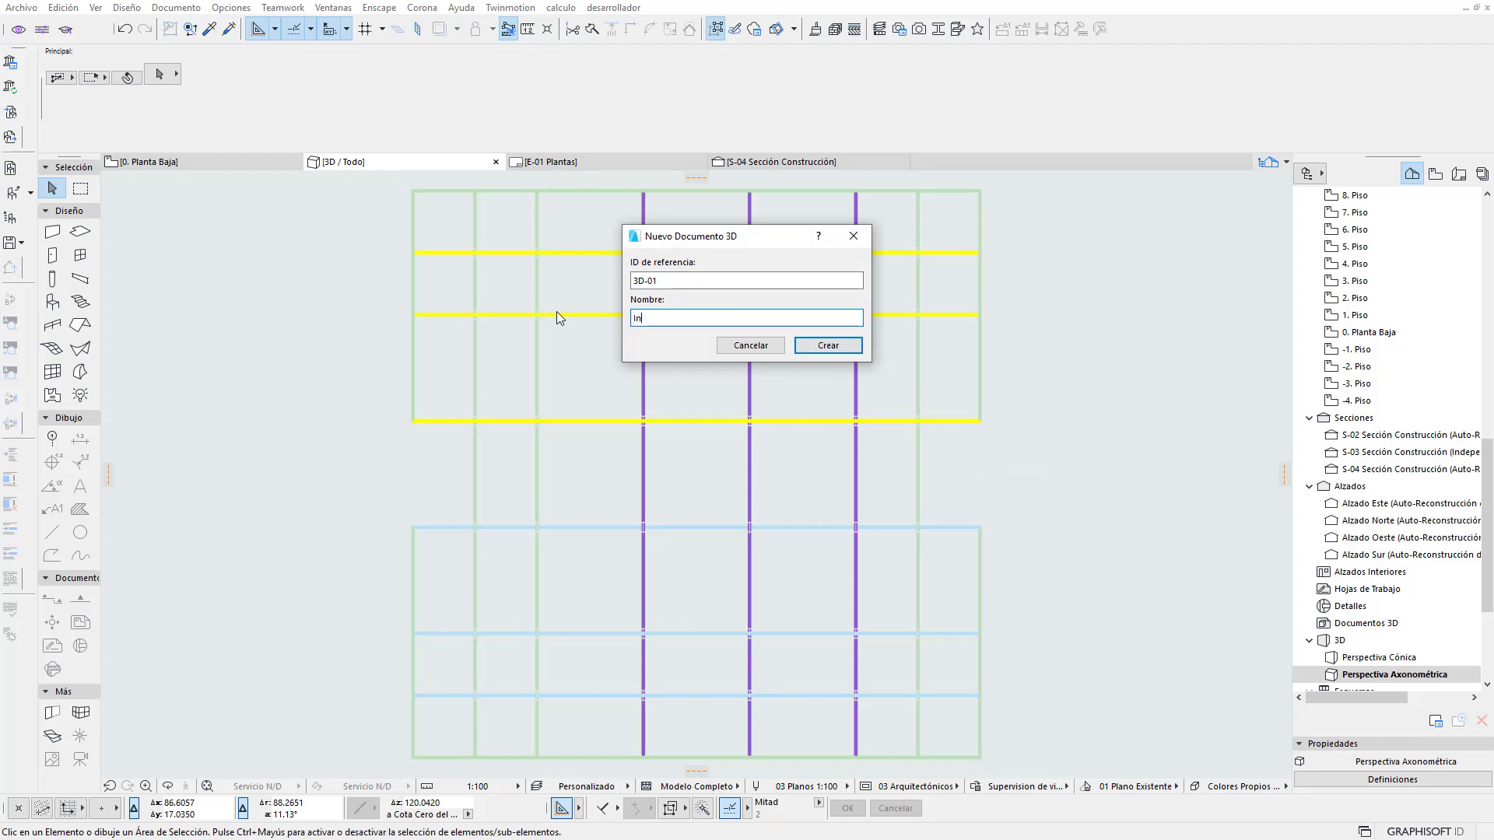
type("speccion de v")
type("igas")
left_click(831, 344)
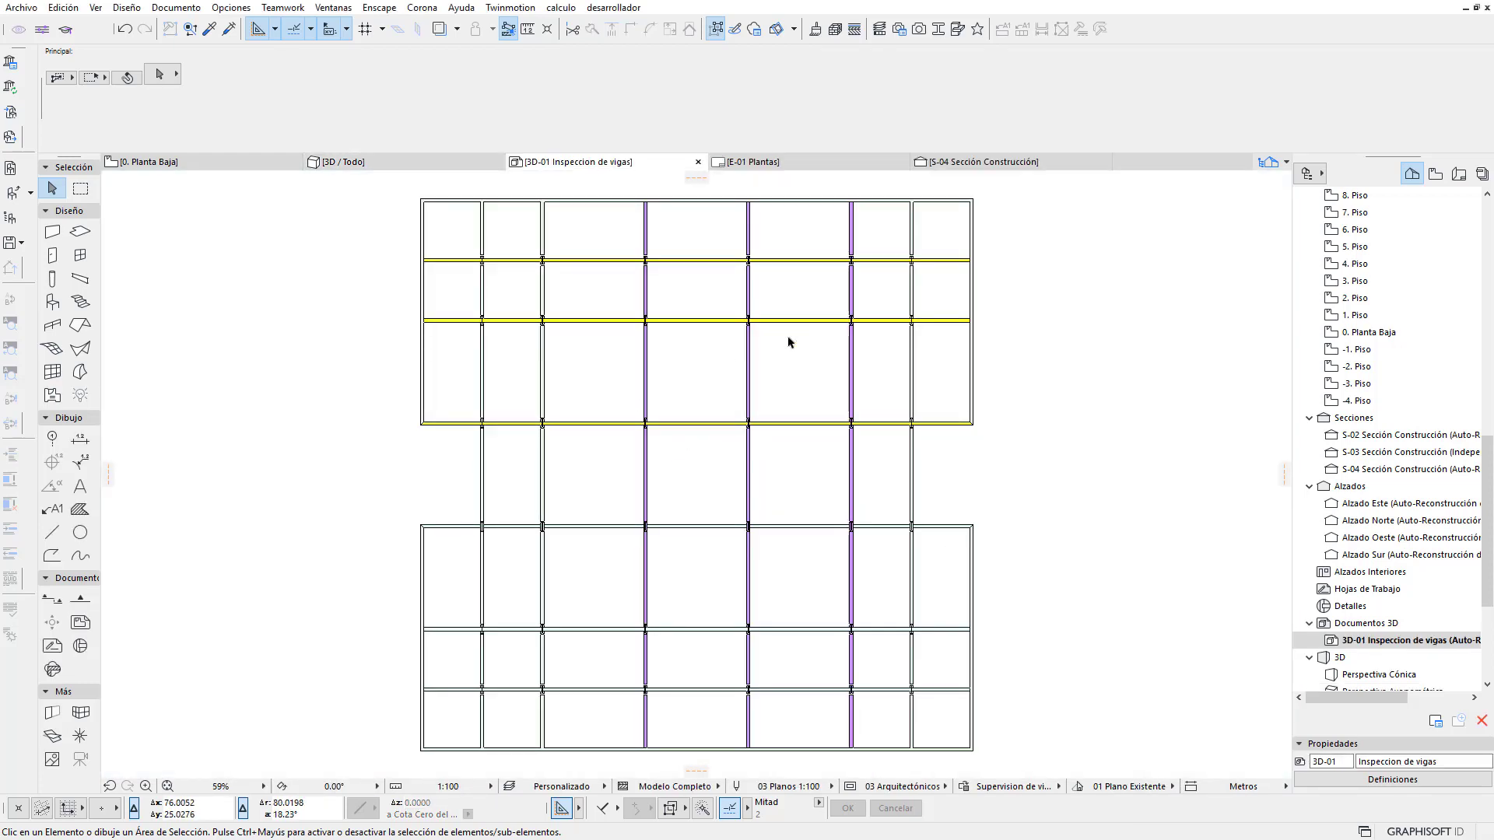
Place the Inspeccion de vigas 3D document on a layout via Save View and Place on Layout
scroll(788, 343, "up", 2)
scroll(900, 293, "up", 2)
scroll(860, 350, "down", 3)
scroll(866, 347, "down", 2)
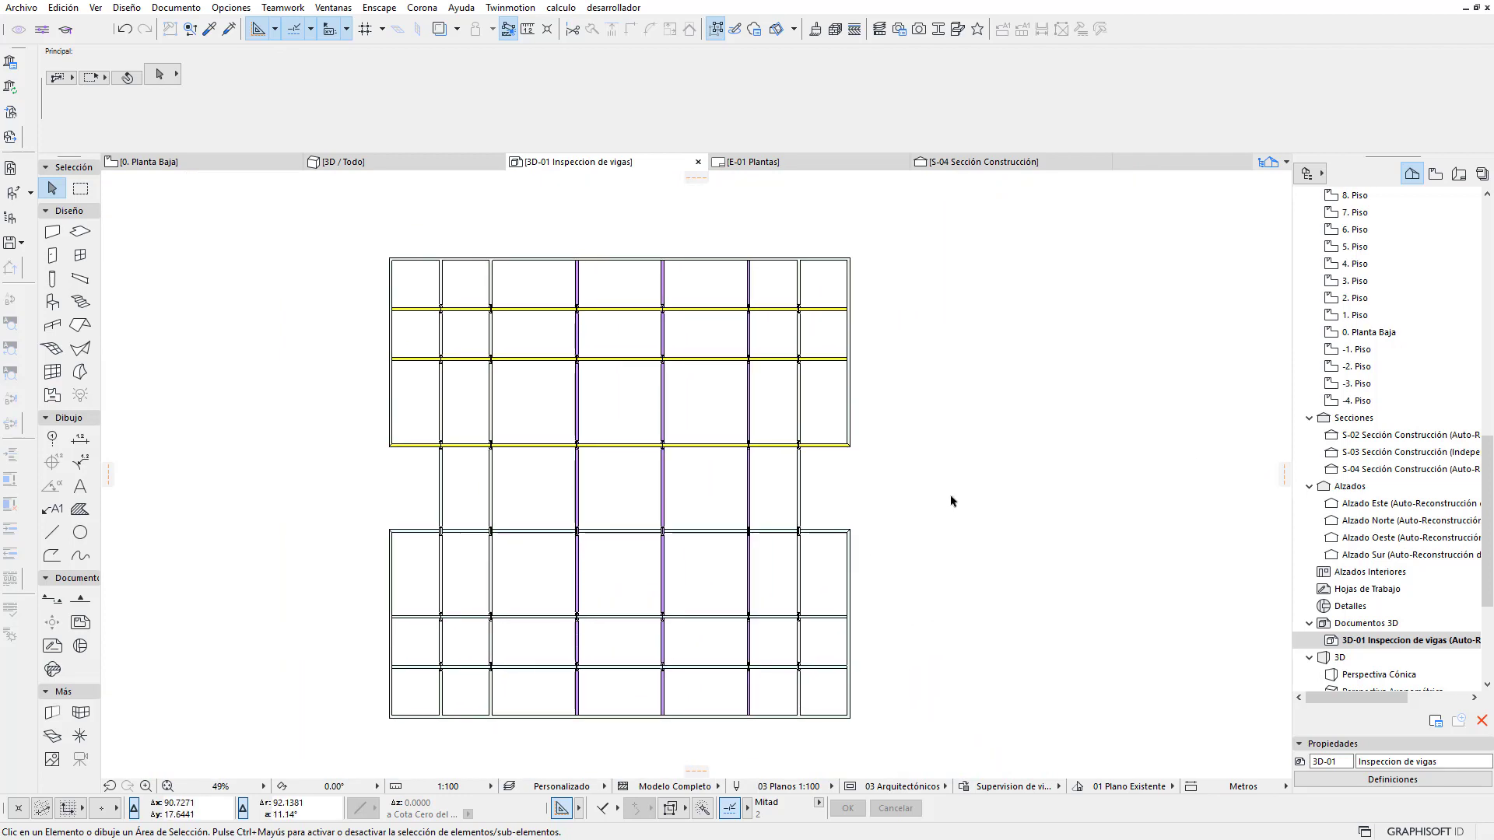
right_click(895, 474)
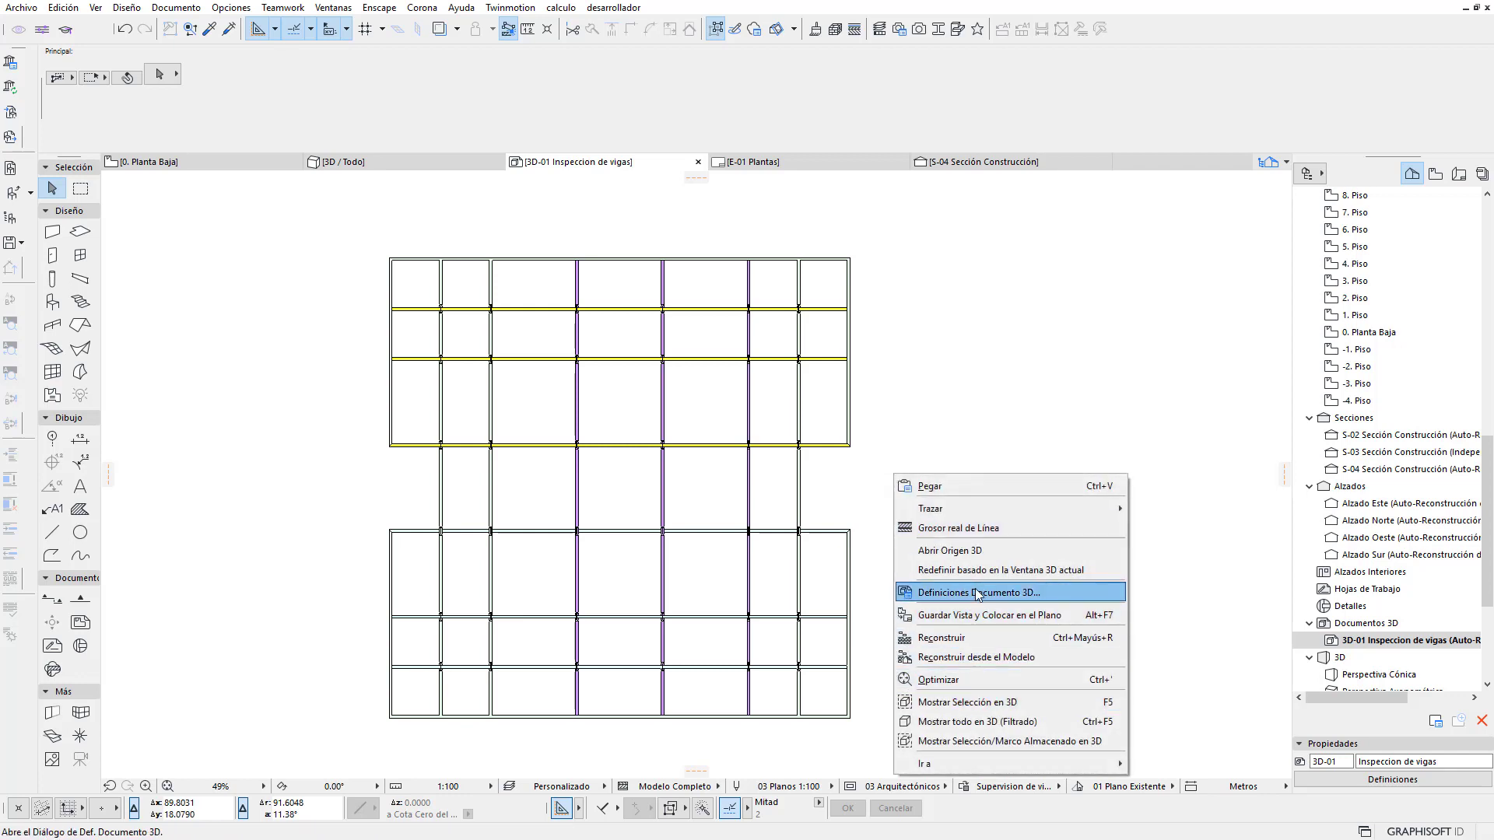
left_click(986, 620)
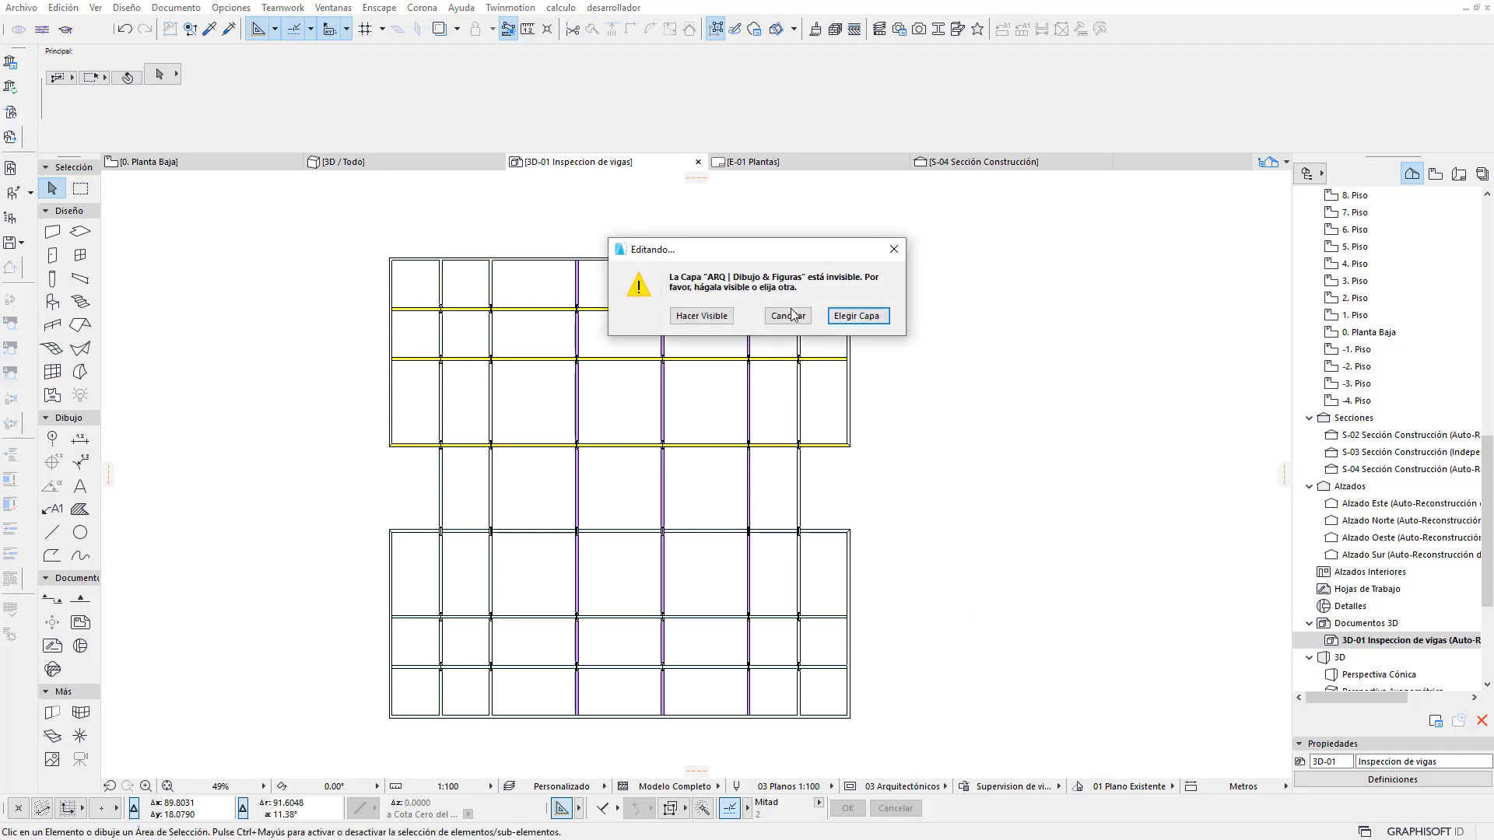
Make layer ARQ | Dibujo & Figuras visible and place the drawing over the structural plan on E-01 Plantas
left_click(702, 315)
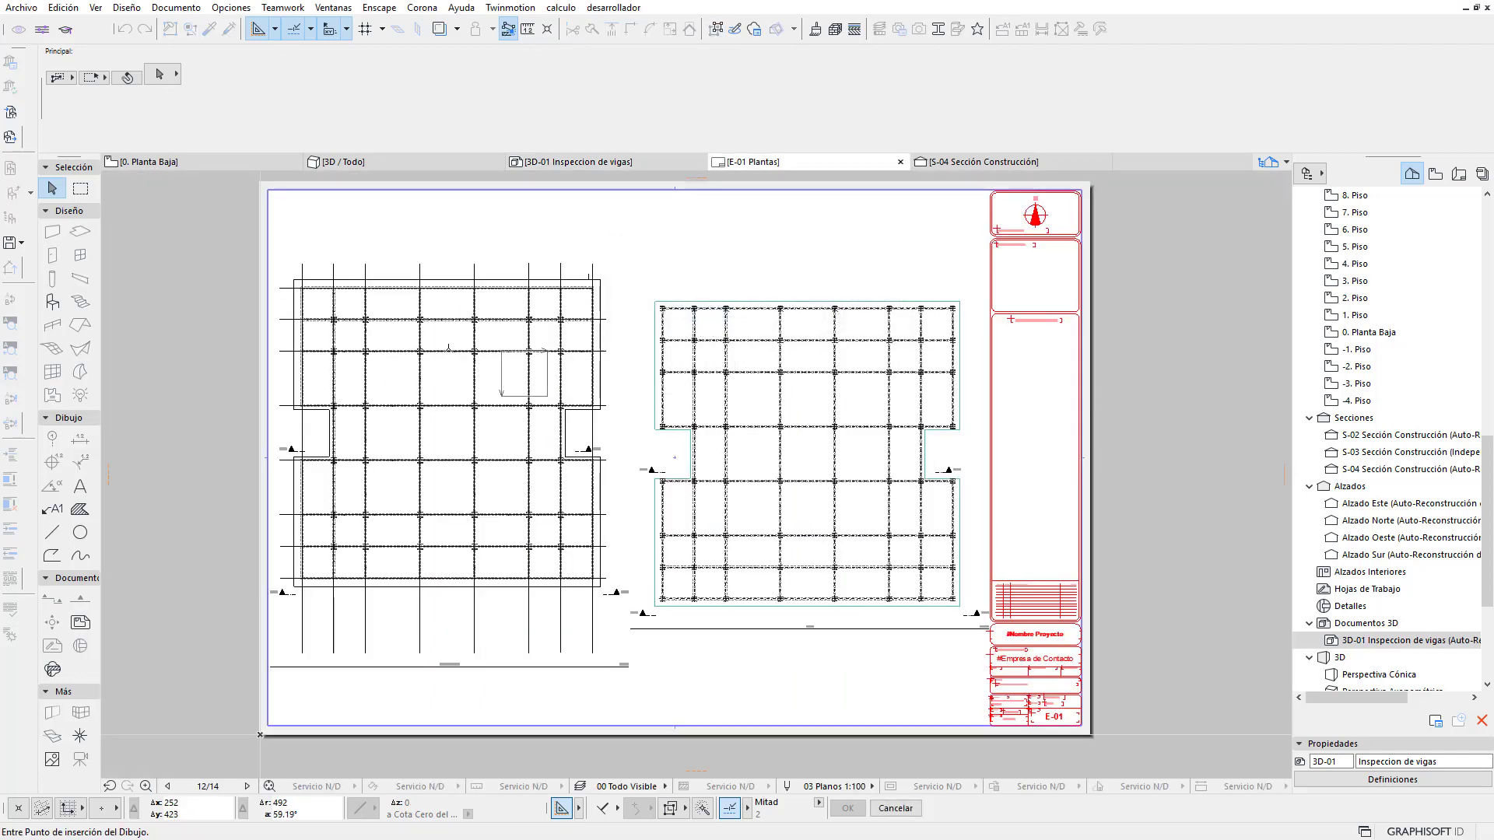
middle_click_drag(444, 347, 683, 347)
middle_click_drag(519, 298, 342, 342)
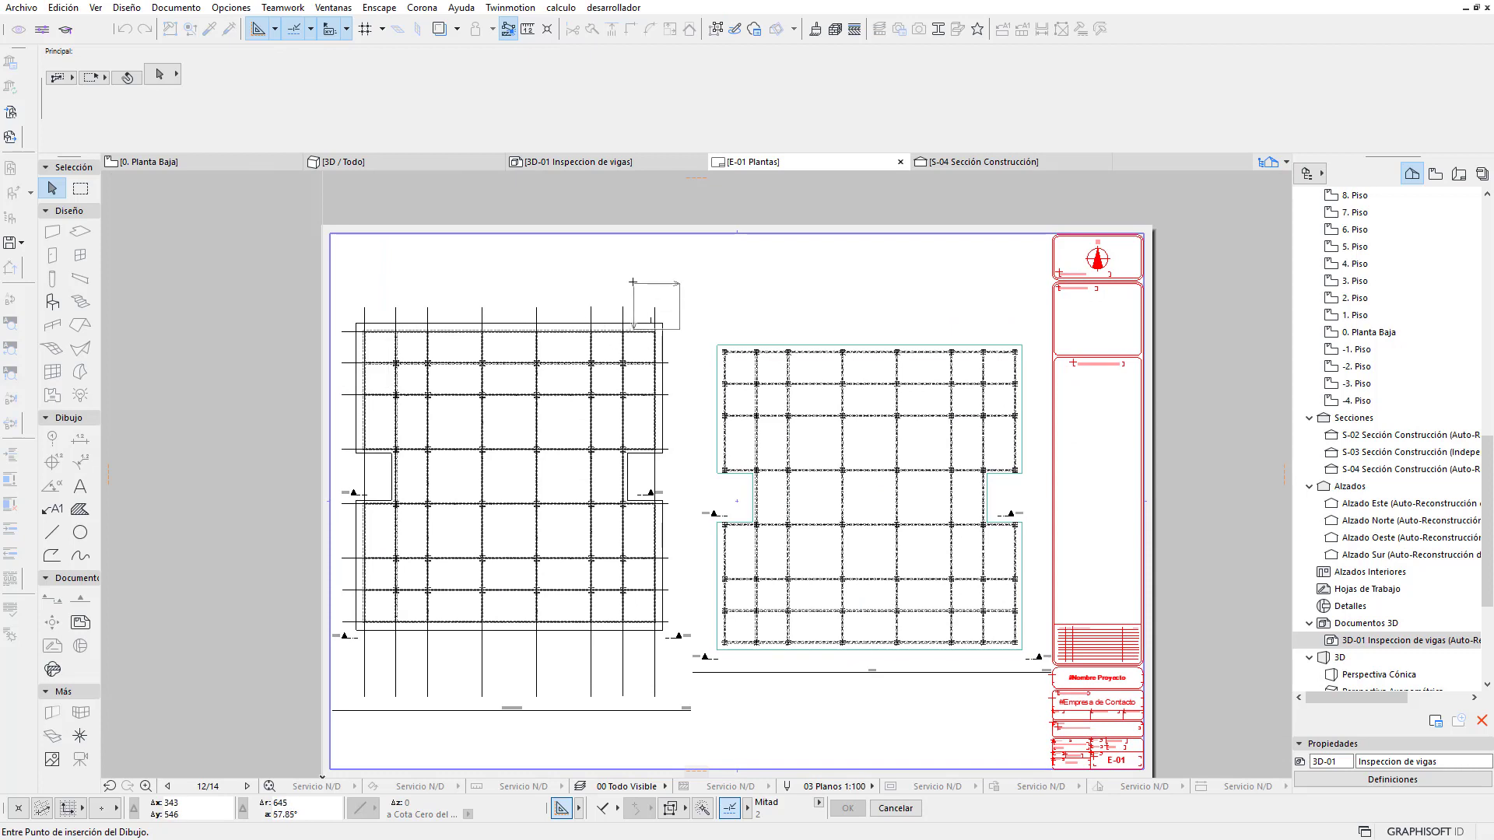
left_click(454, 310)
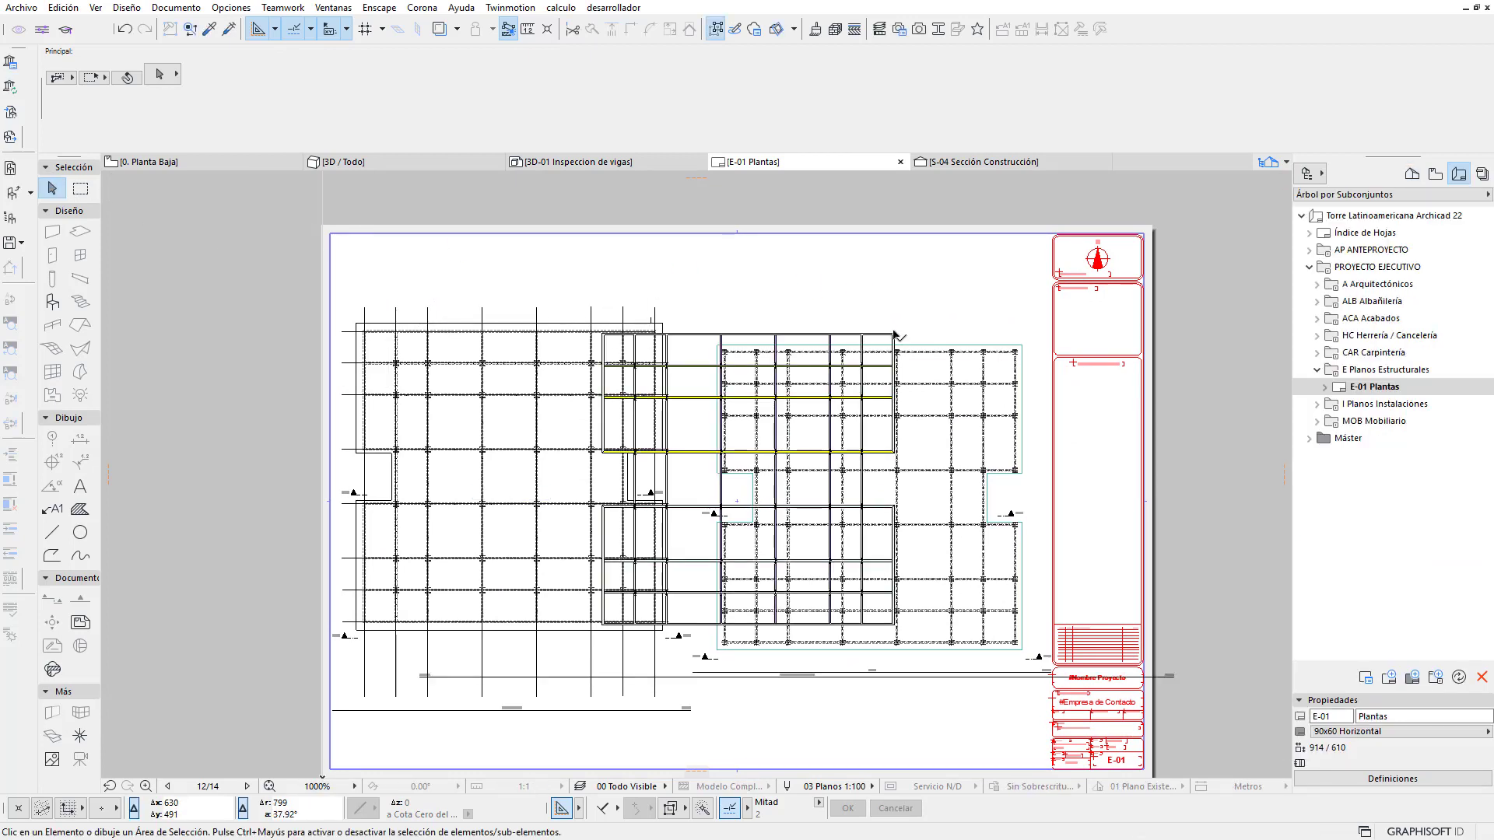
Set the drawing's title type to Sin Título and fit its frame to the drawing (322 × 322 mm)
left_click(1286, 128)
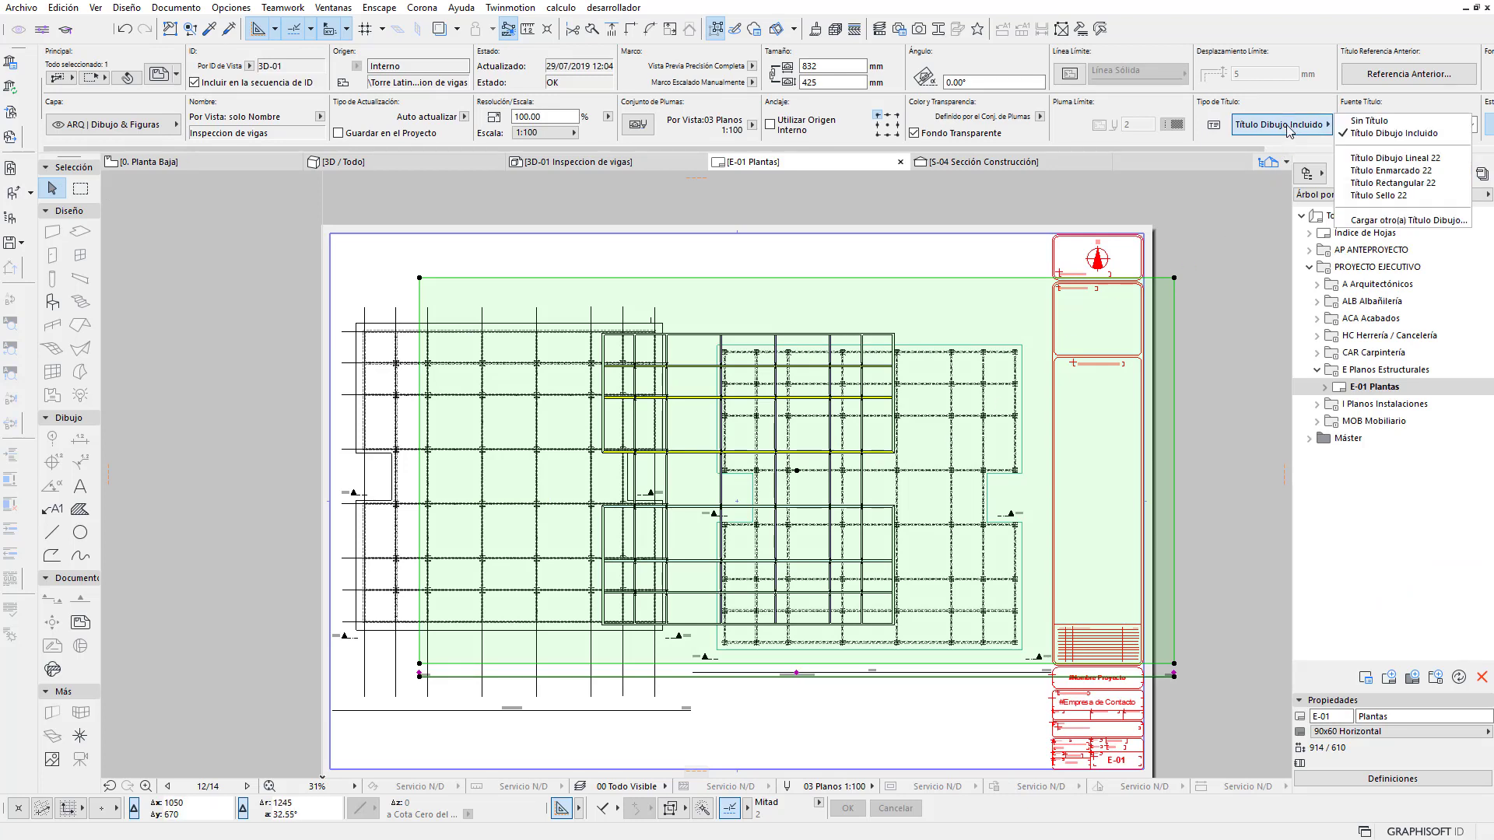
left_click(1350, 122)
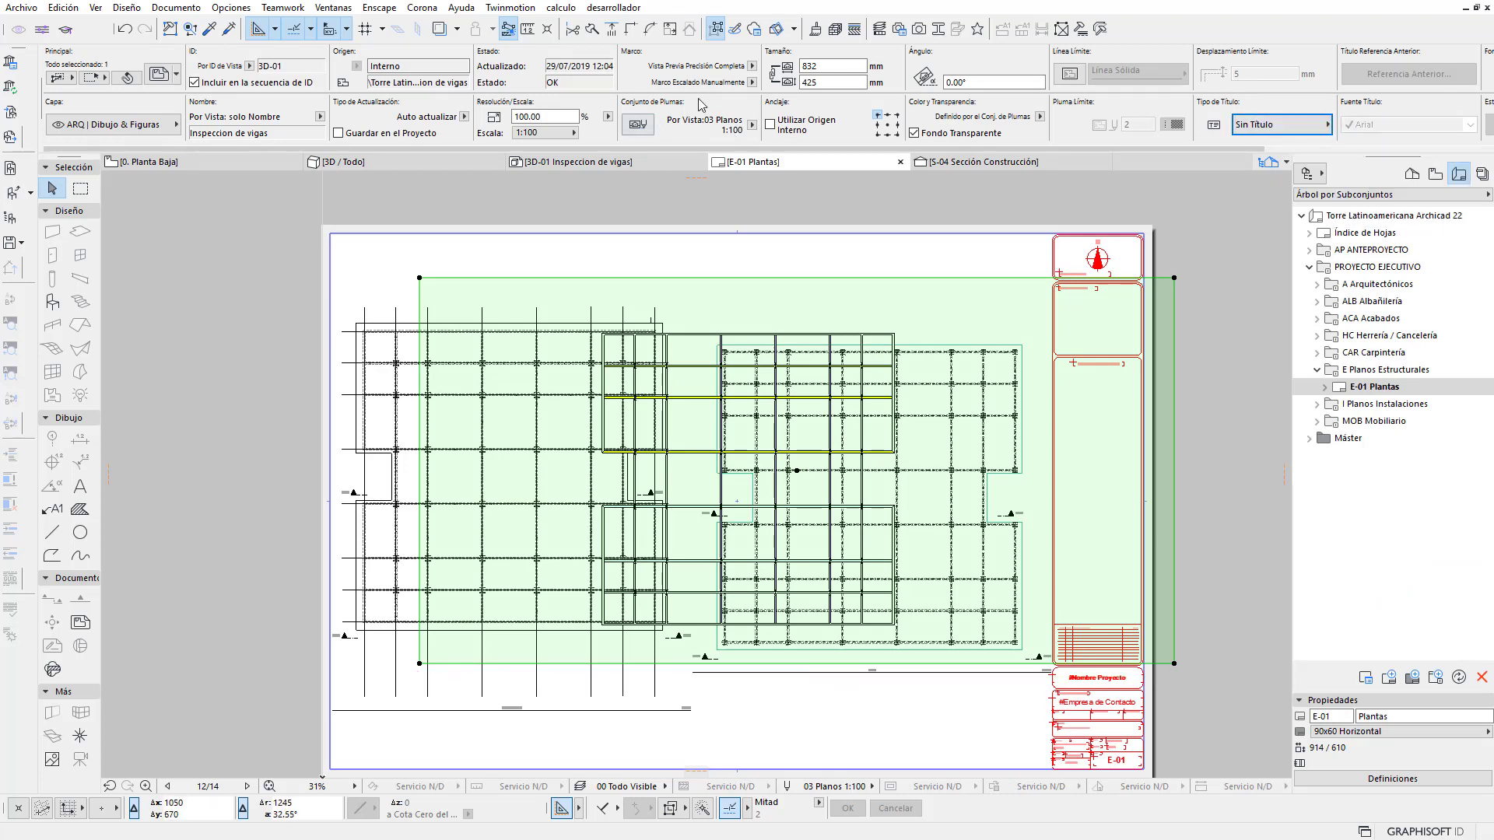
left_click(751, 83)
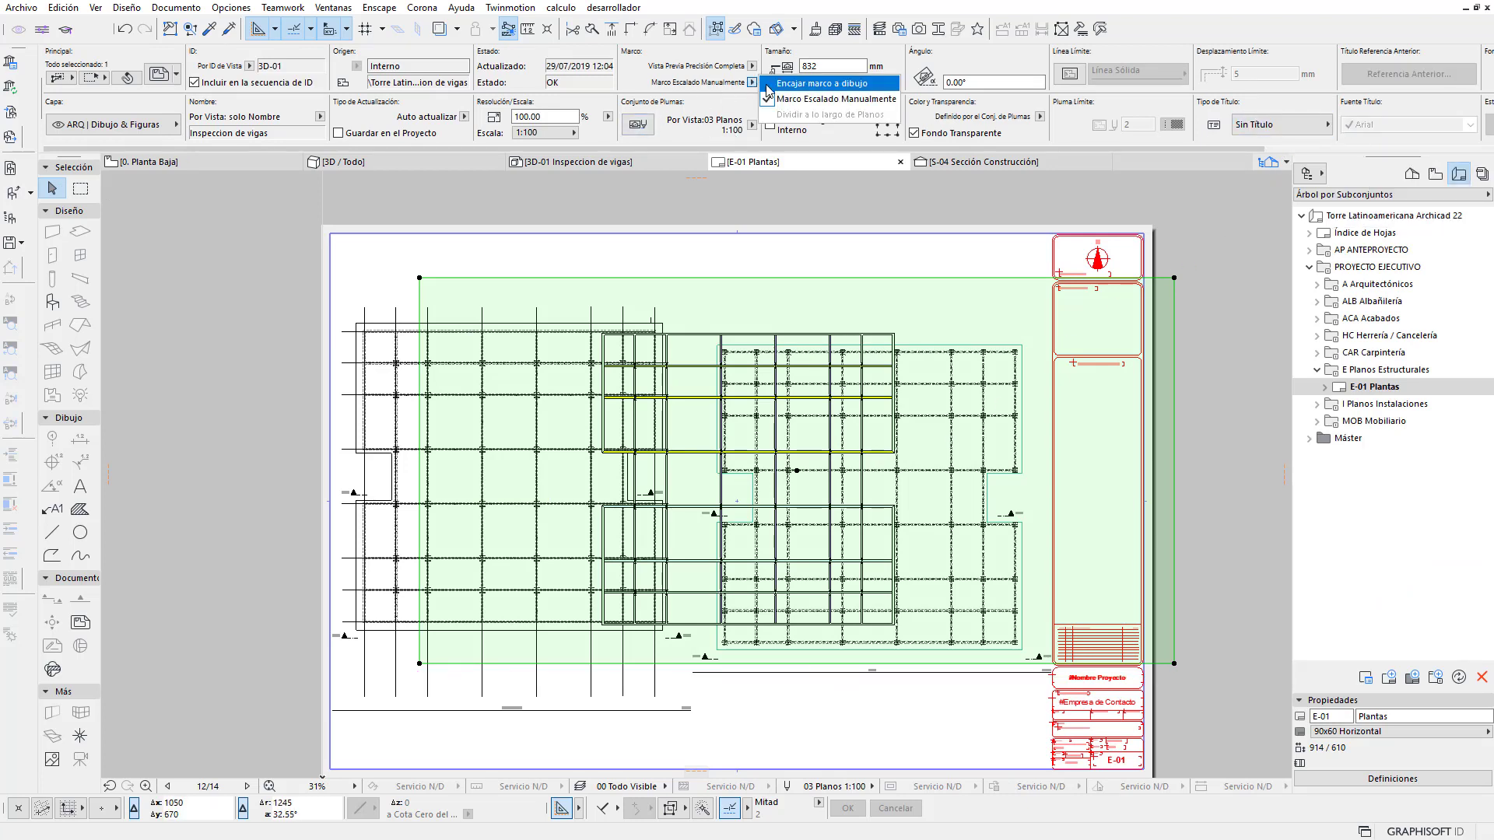
left_click(769, 87)
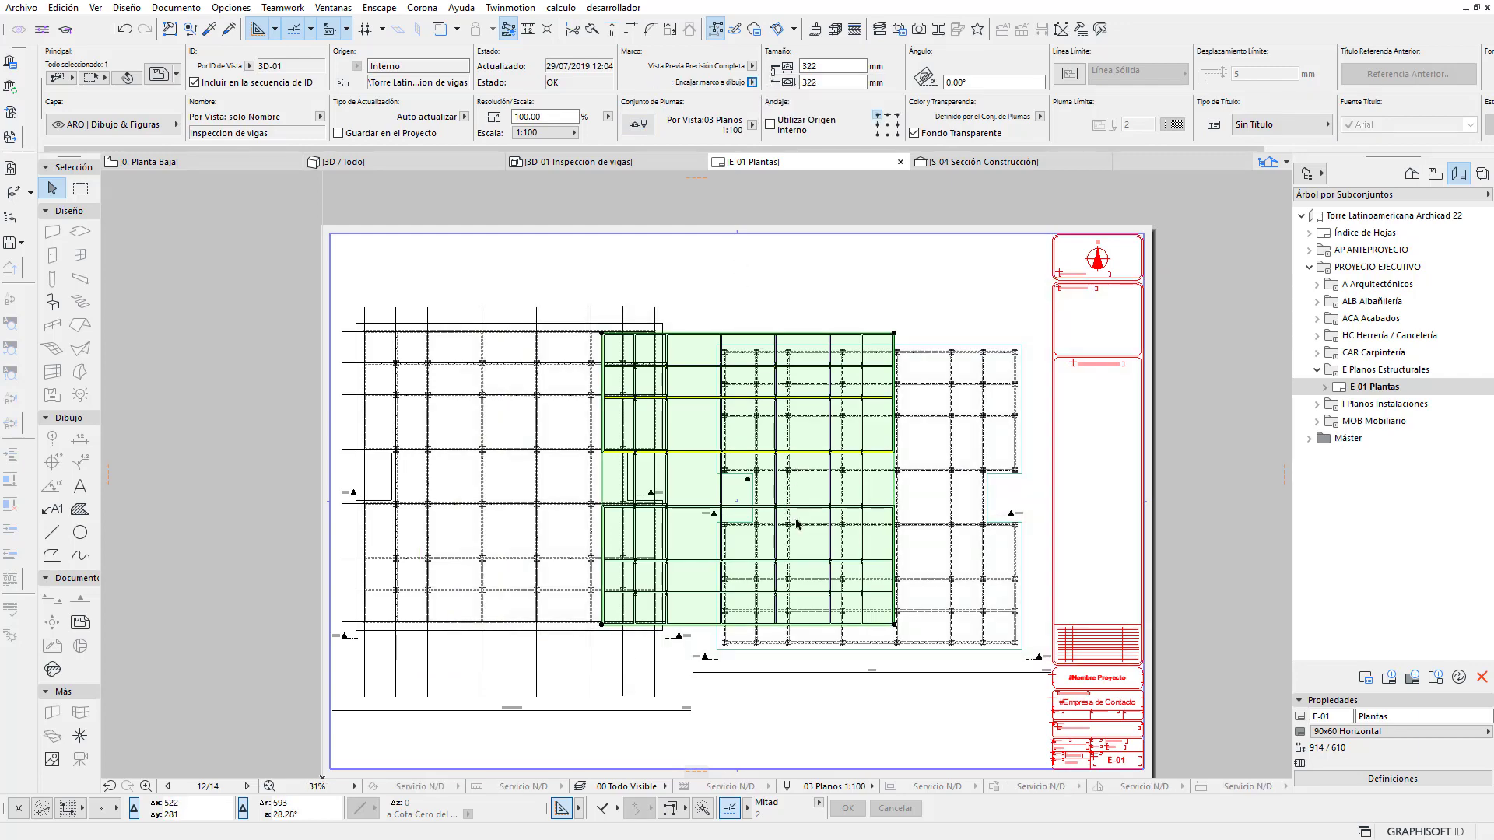
Drag the drawing with Ctrl+D from its upper-left frame corner onto the structural plan's corner
key("ctrl+d")
scroll(640, 396, "up", 3)
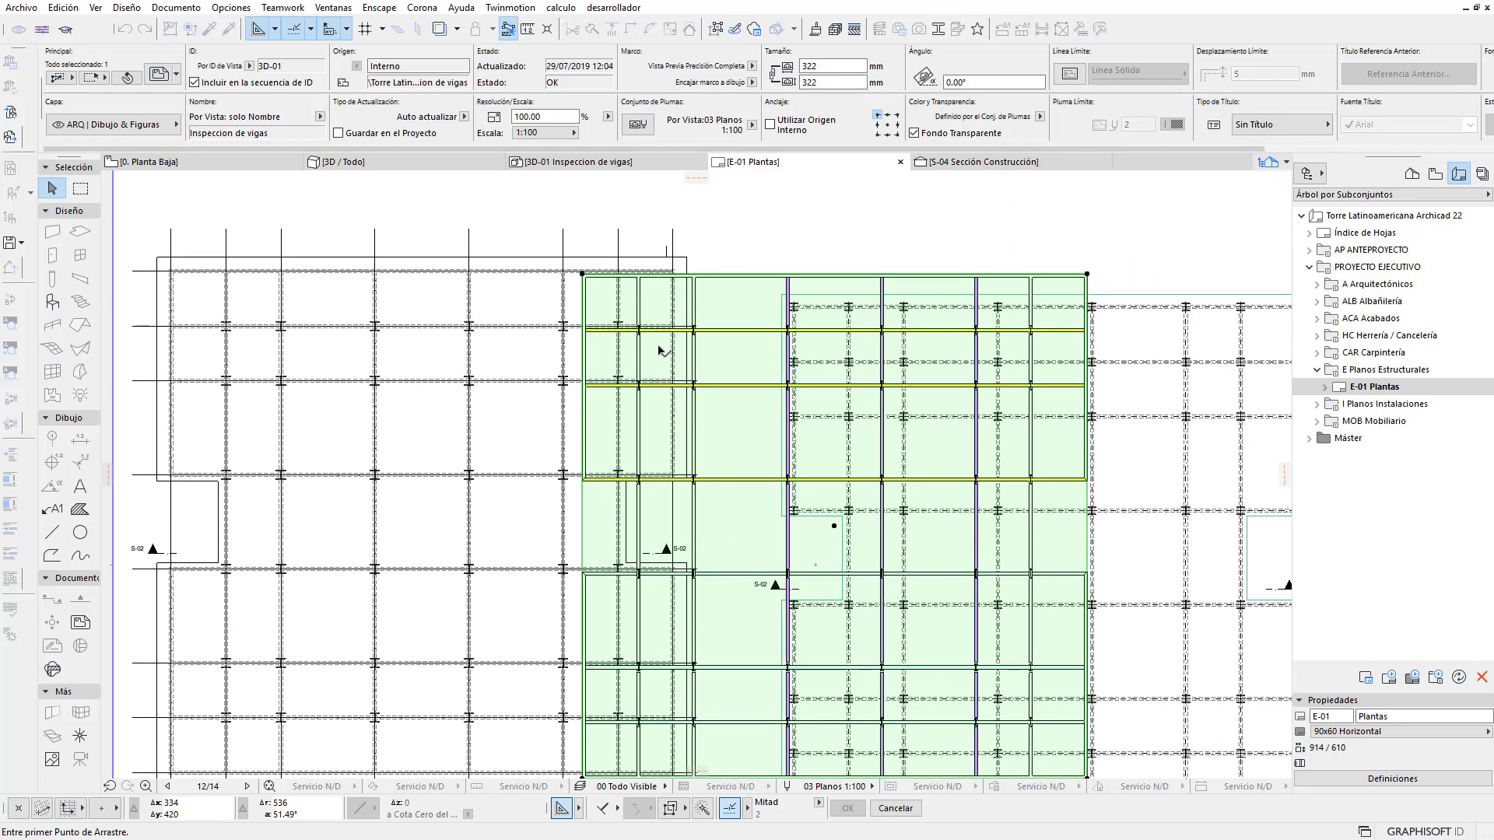
scroll(580, 282, "up", 2)
left_click(558, 281)
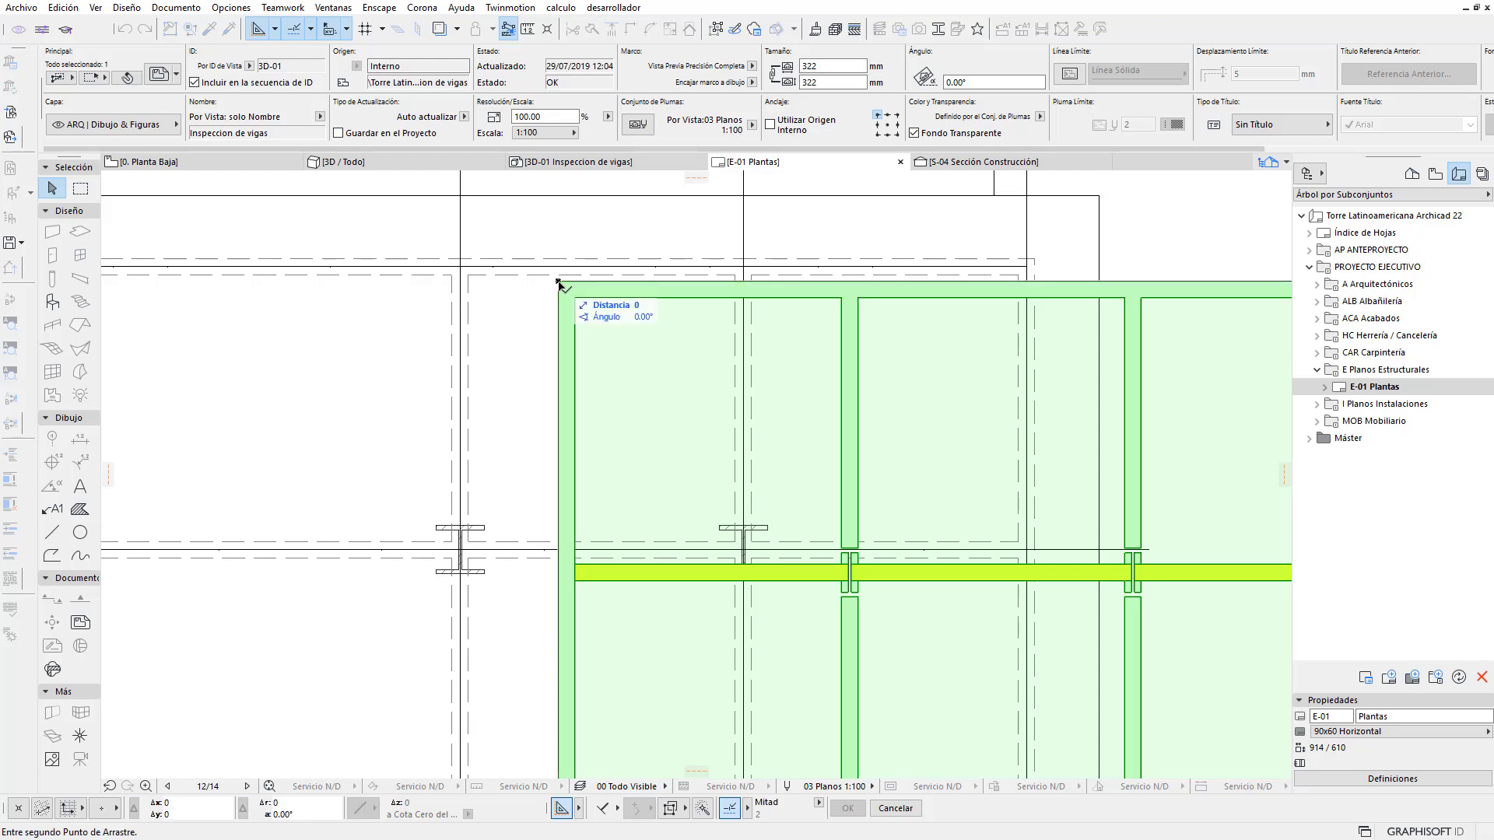
scroll(690, 441, "down", 3)
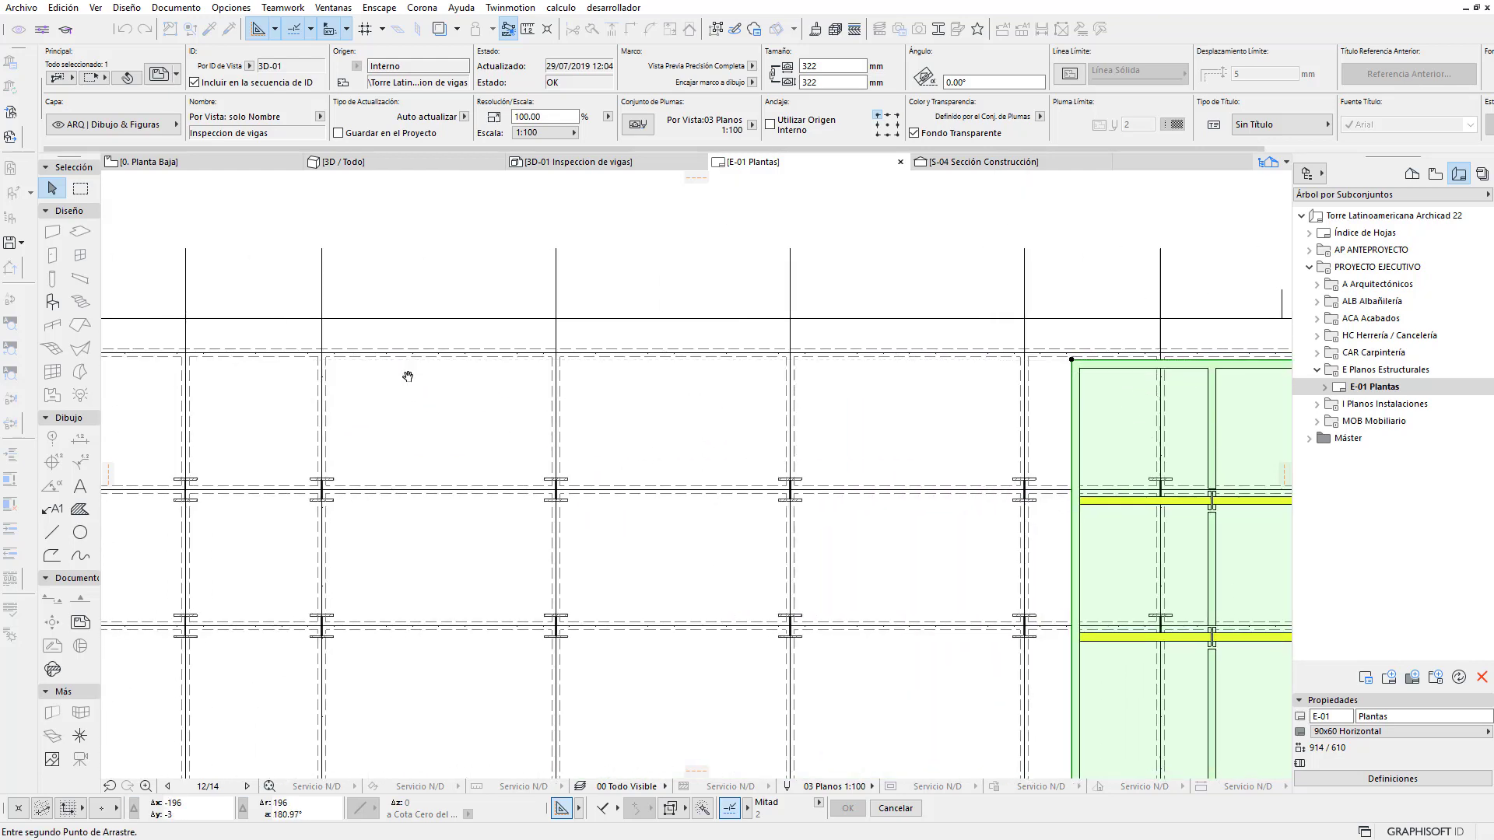
left_click(309, 351)
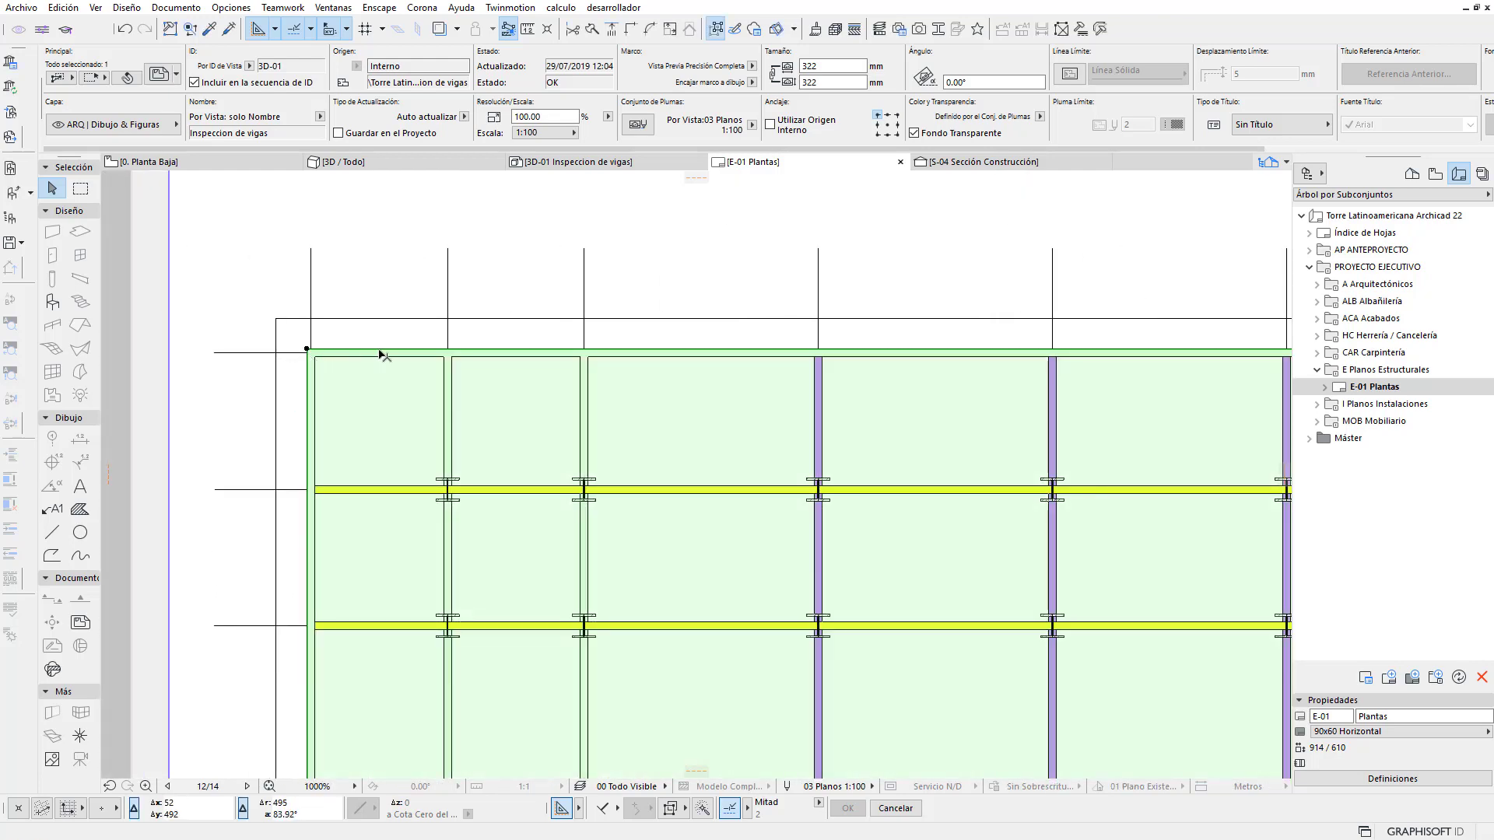
Deselect, reselect and deselect the placed drawing to check its alignment with the plan
scroll(661, 323, "down", 2)
scroll(661, 322, "down", 2)
key("Escape")
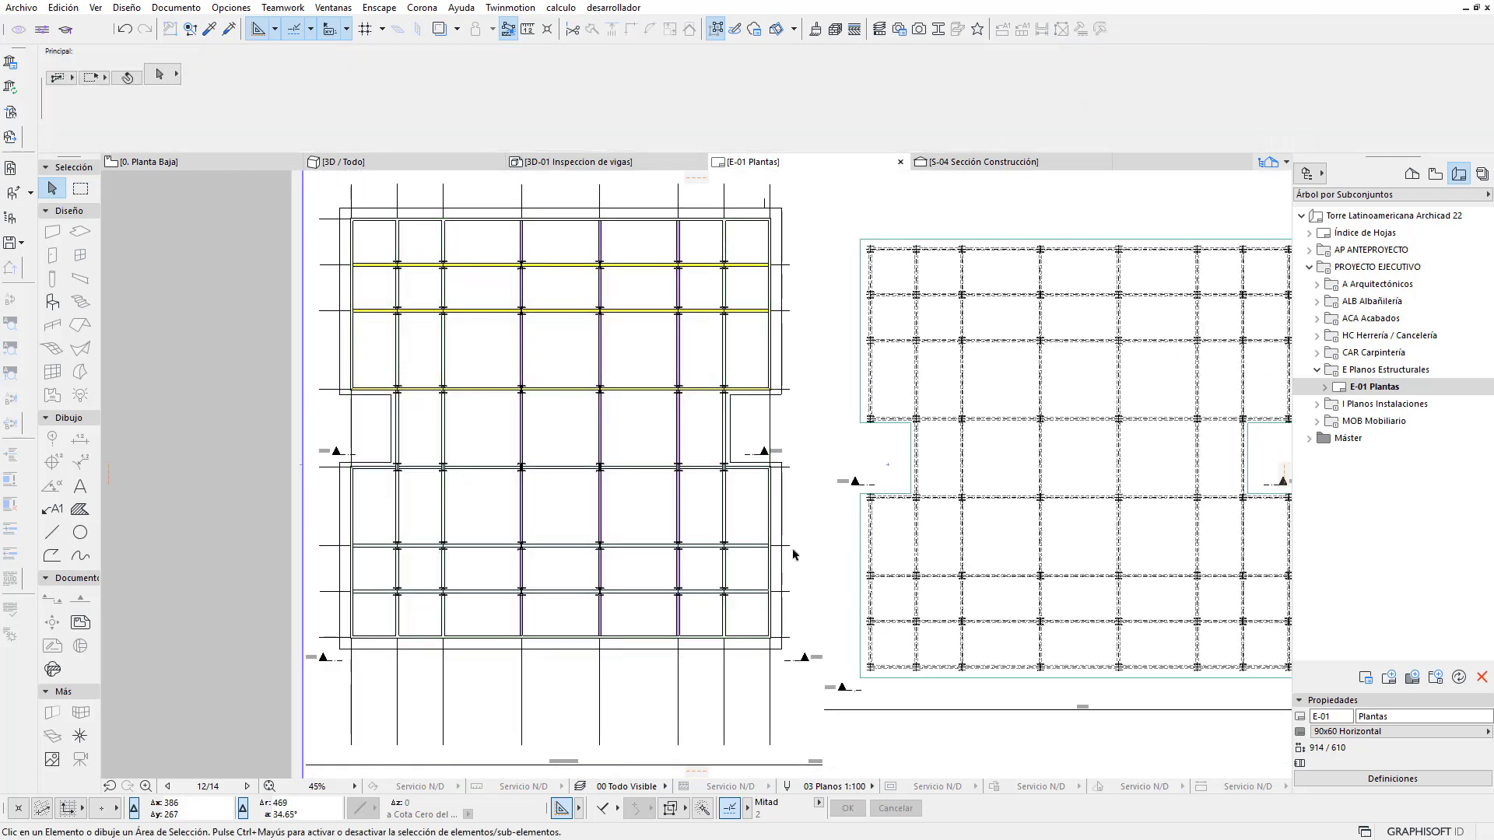
scroll(775, 656, "up", 2)
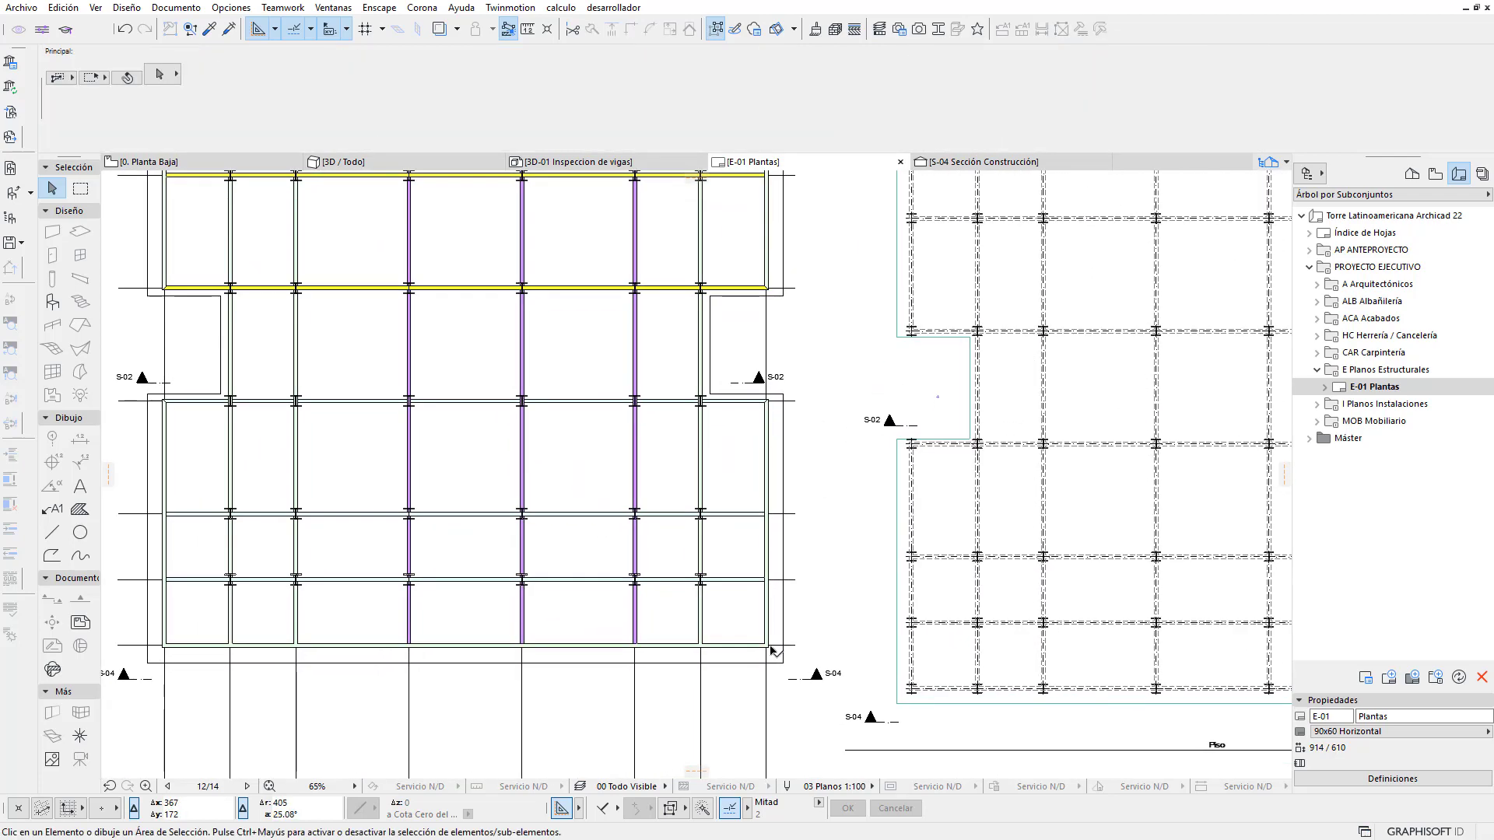
left_click(467, 340)
scroll(700, 383, "down", 2)
scroll(583, 446, "down", 2)
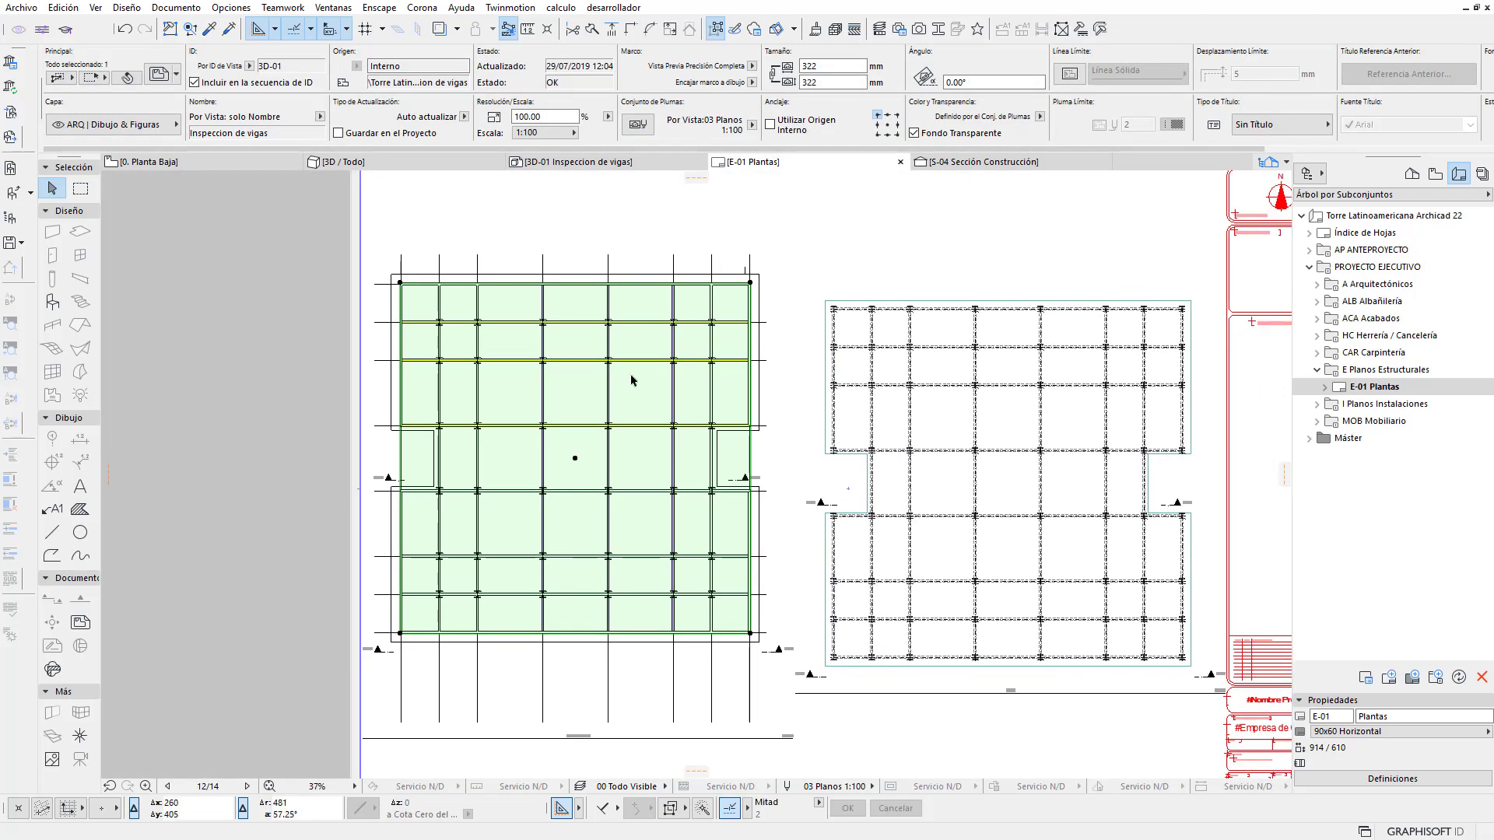
scroll(631, 380, "up", 2)
key("Escape")
Zoom around the layout and select the beam-inspection drawing again
scroll(739, 311, "up", 2)
scroll(776, 266, "up", 3)
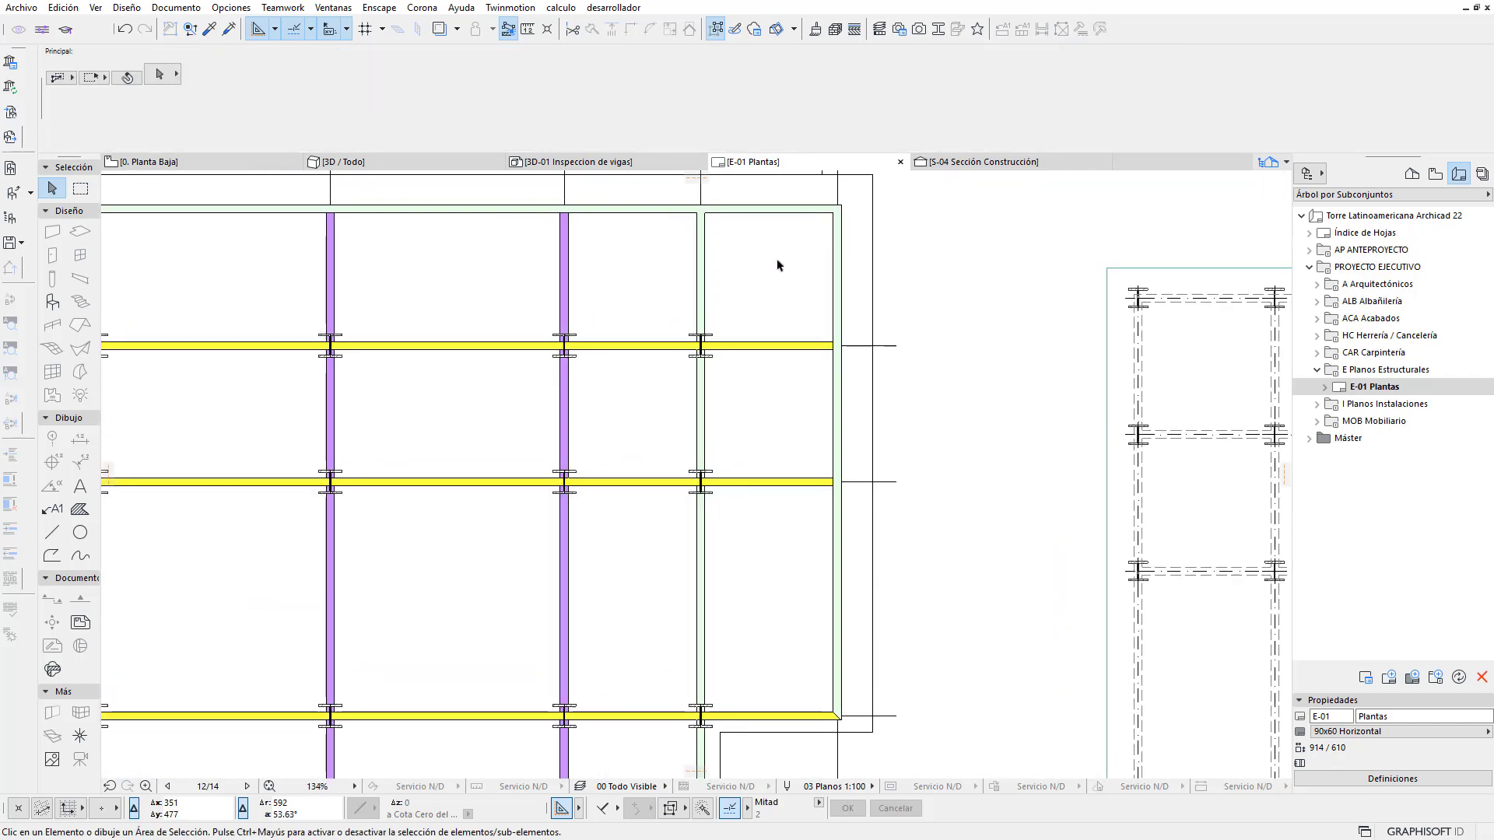
scroll(701, 319, "down", 3)
scroll(743, 288, "up", 1)
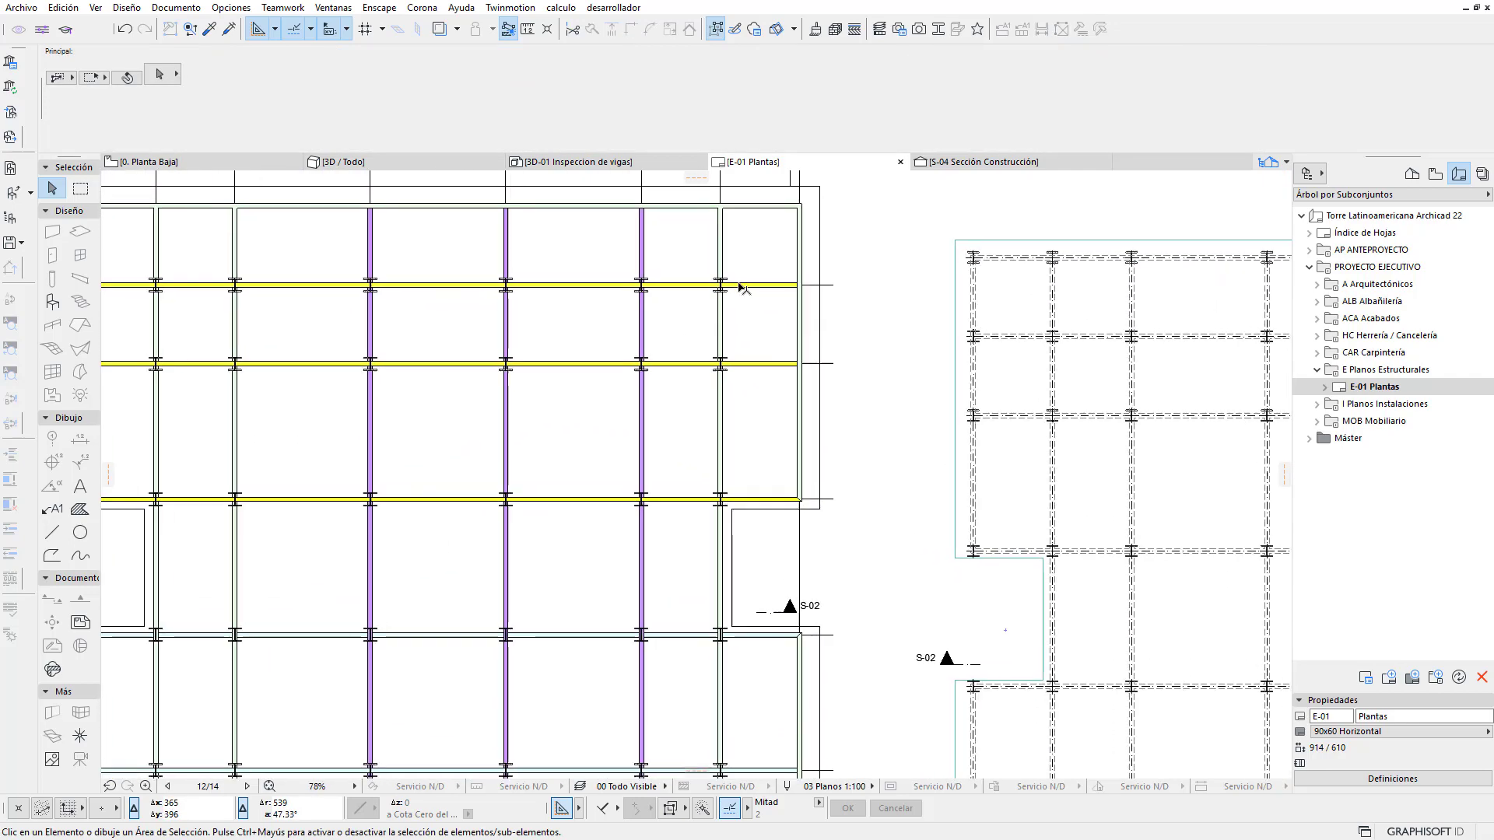
scroll(758, 277, "up", 1)
scroll(780, 263, "up", 1)
scroll(817, 436, "up", 1)
scroll(840, 428, "up", 1)
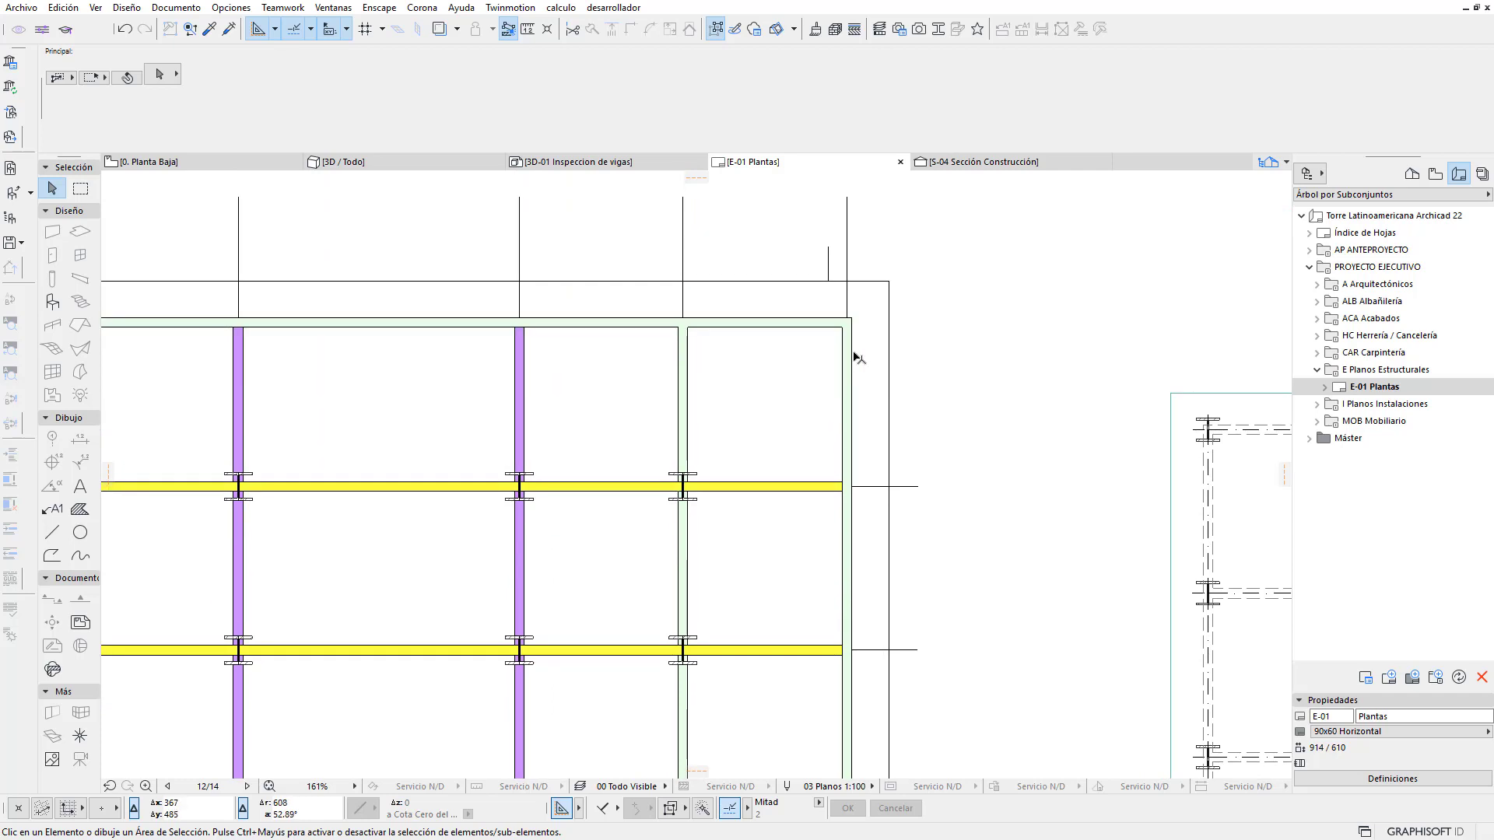
left_click(854, 321)
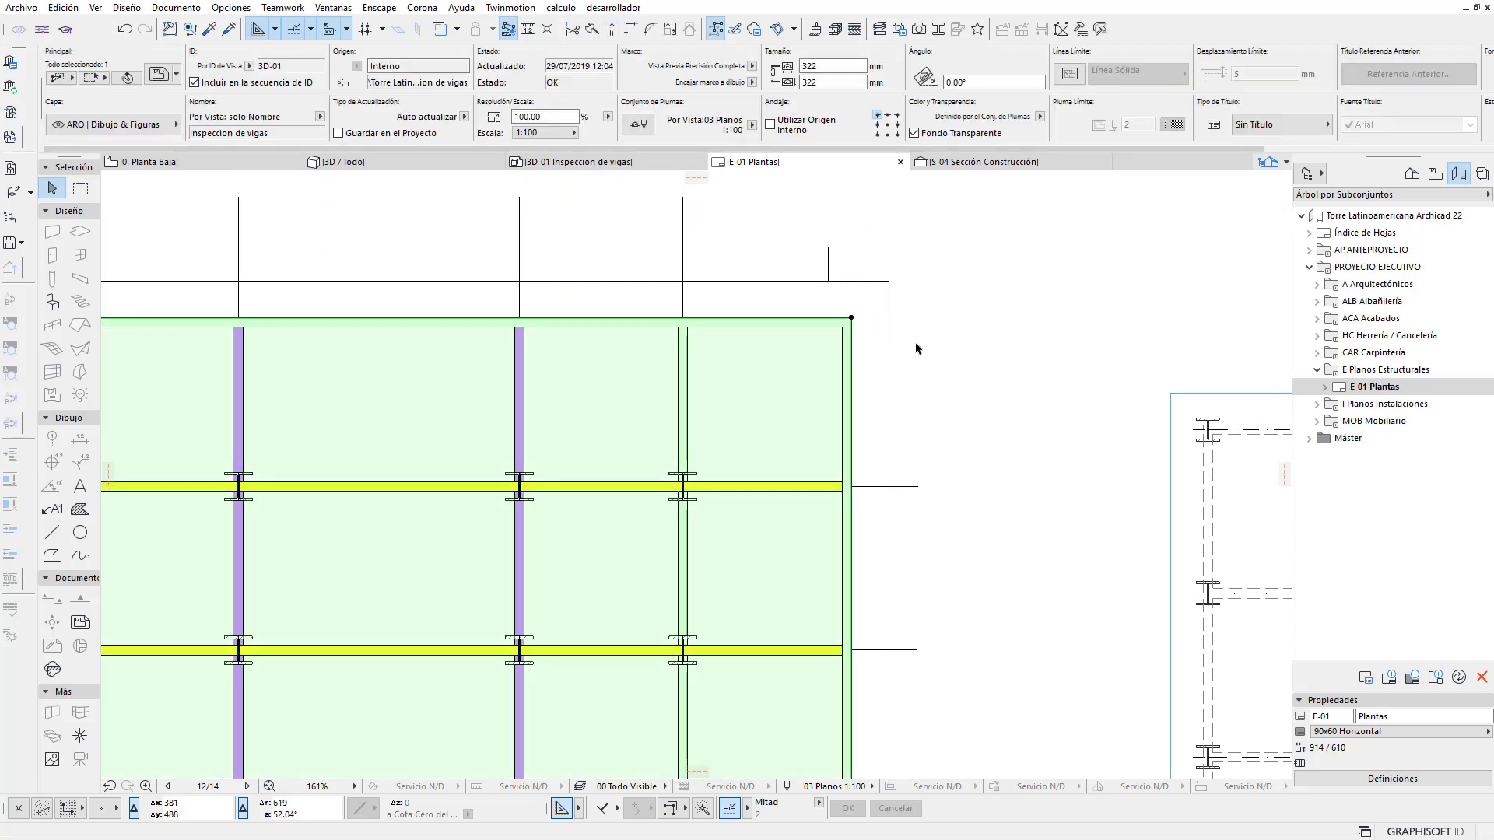
Send the Inspeccion de vigas drawing to the back with Orden de Visualización > Enviar al Fondo
right_click(941, 358)
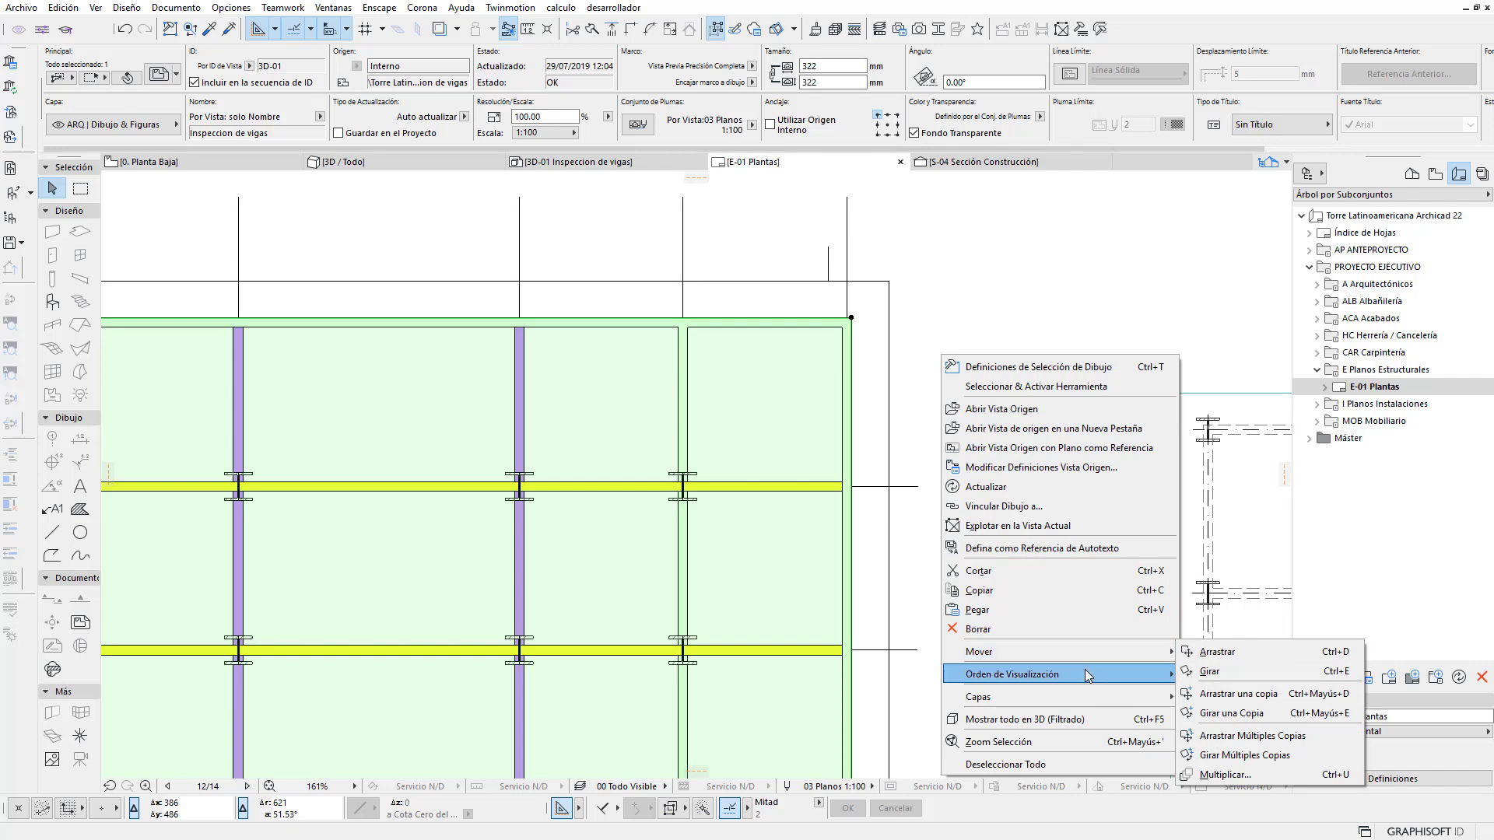
mouse_move(1011, 673)
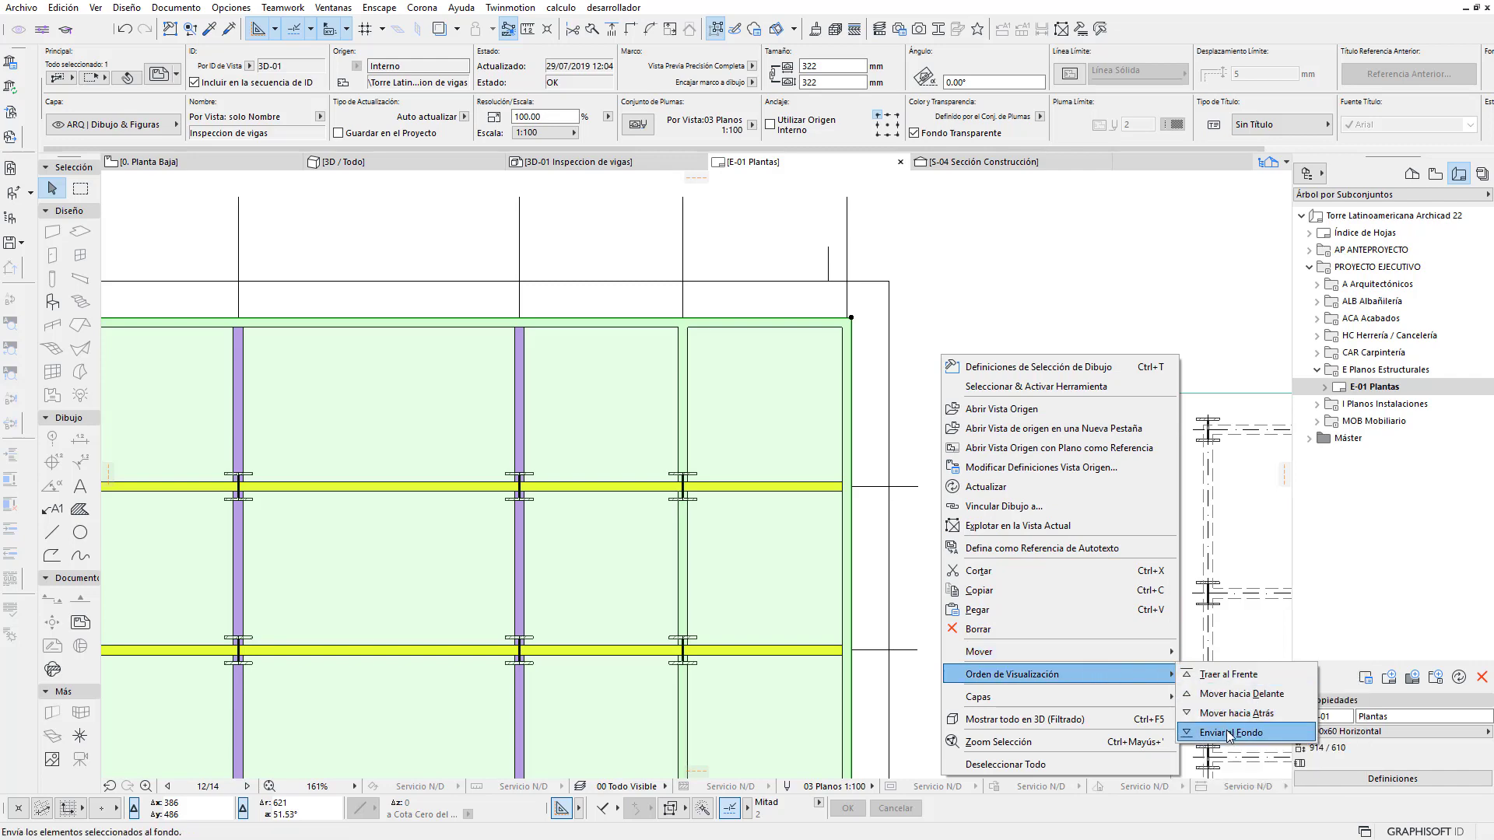
left_click(1231, 733)
left_click(970, 423)
Zoom and pan to view both drawings and check the plan now shows over the beams
scroll(955, 404, "down", 2)
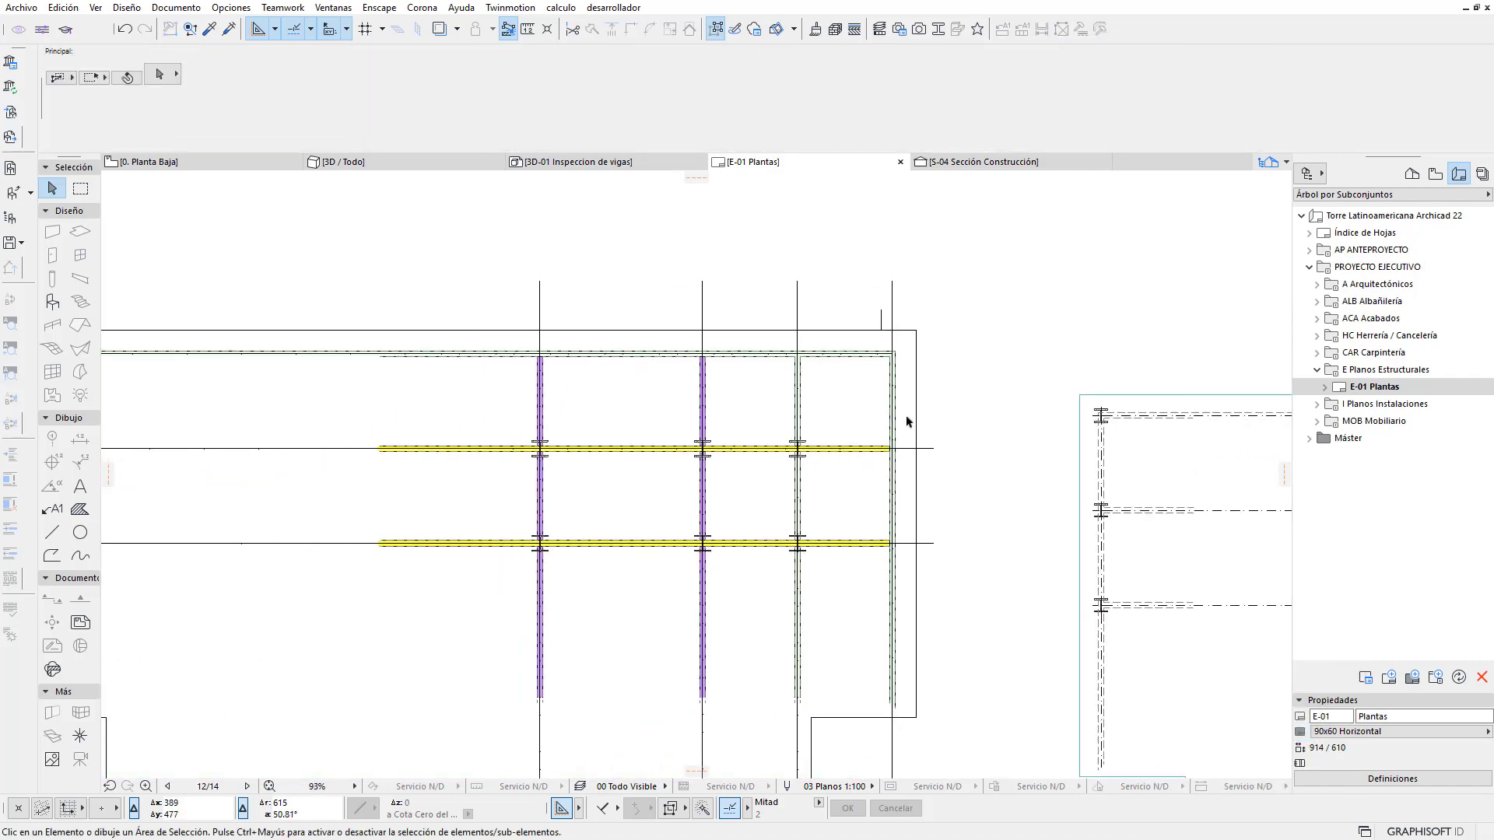
scroll(574, 361, "up", 3)
scroll(520, 362, "up", 2)
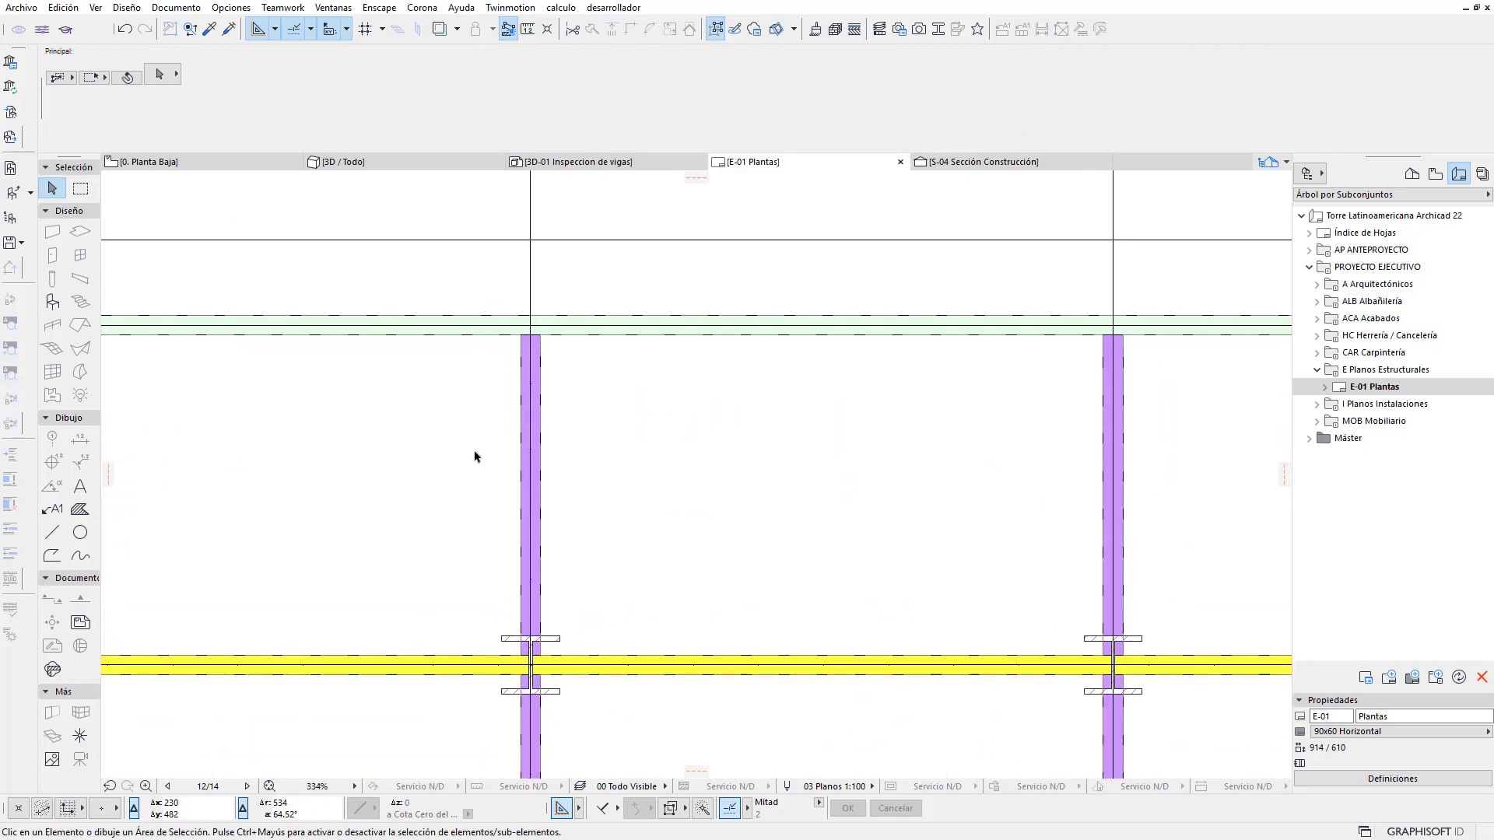
scroll(667, 407, "down", 2)
scroll(573, 467, "down", 2)
scroll(643, 370, "down", 2)
scroll(791, 459, "down", 1)
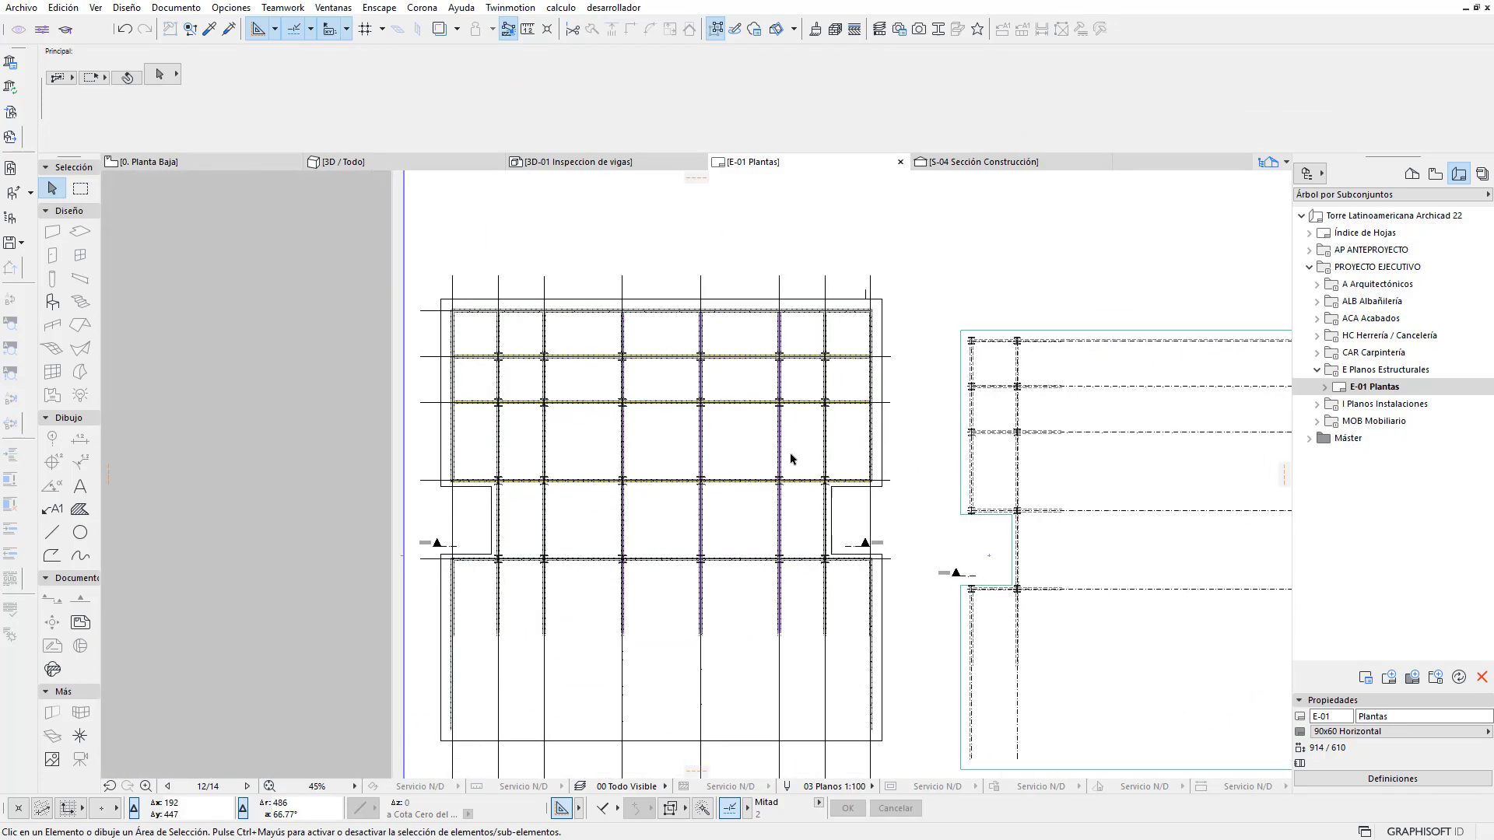
middle_click_drag(792, 459, 644, 441)
scroll(644, 441, "up", 1)
scroll(649, 445, "down", 1)
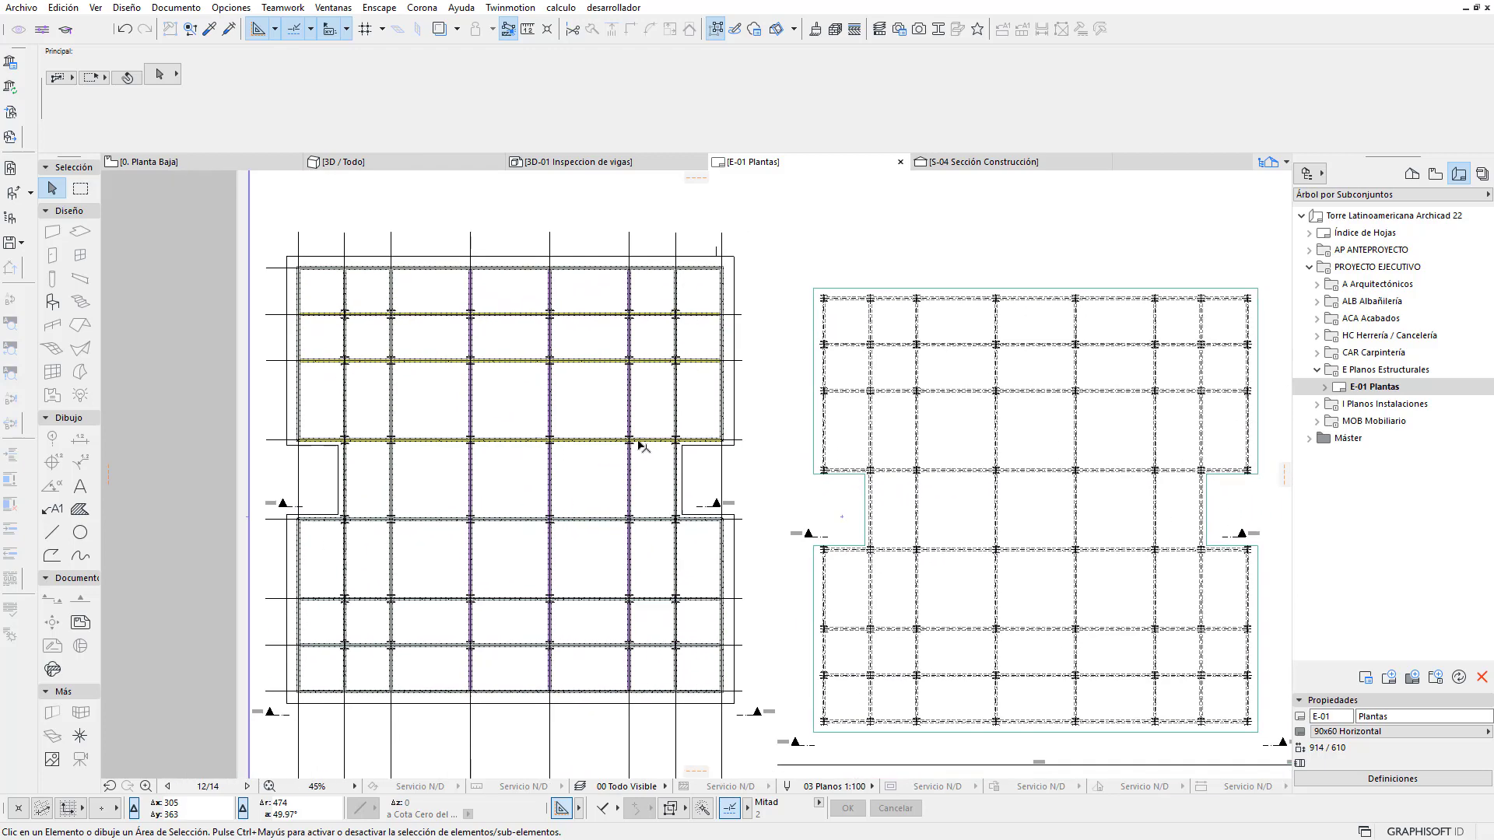
scroll(587, 482, "up", 1)
scroll(582, 389, "up", 2)
scroll(567, 401, "up", 2)
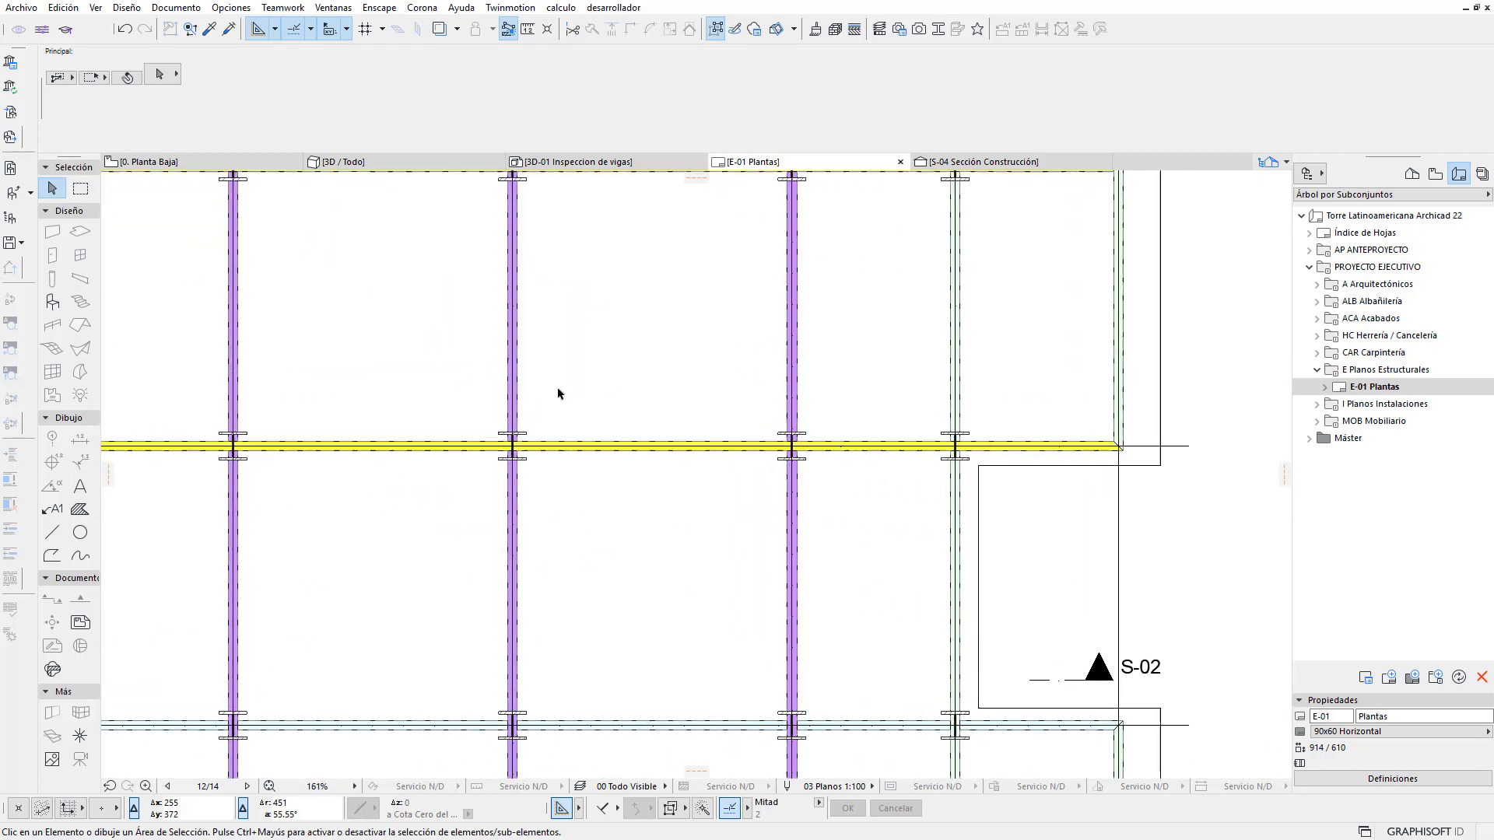
scroll(560, 397, "down", 3)
scroll(576, 413, "down", 1)
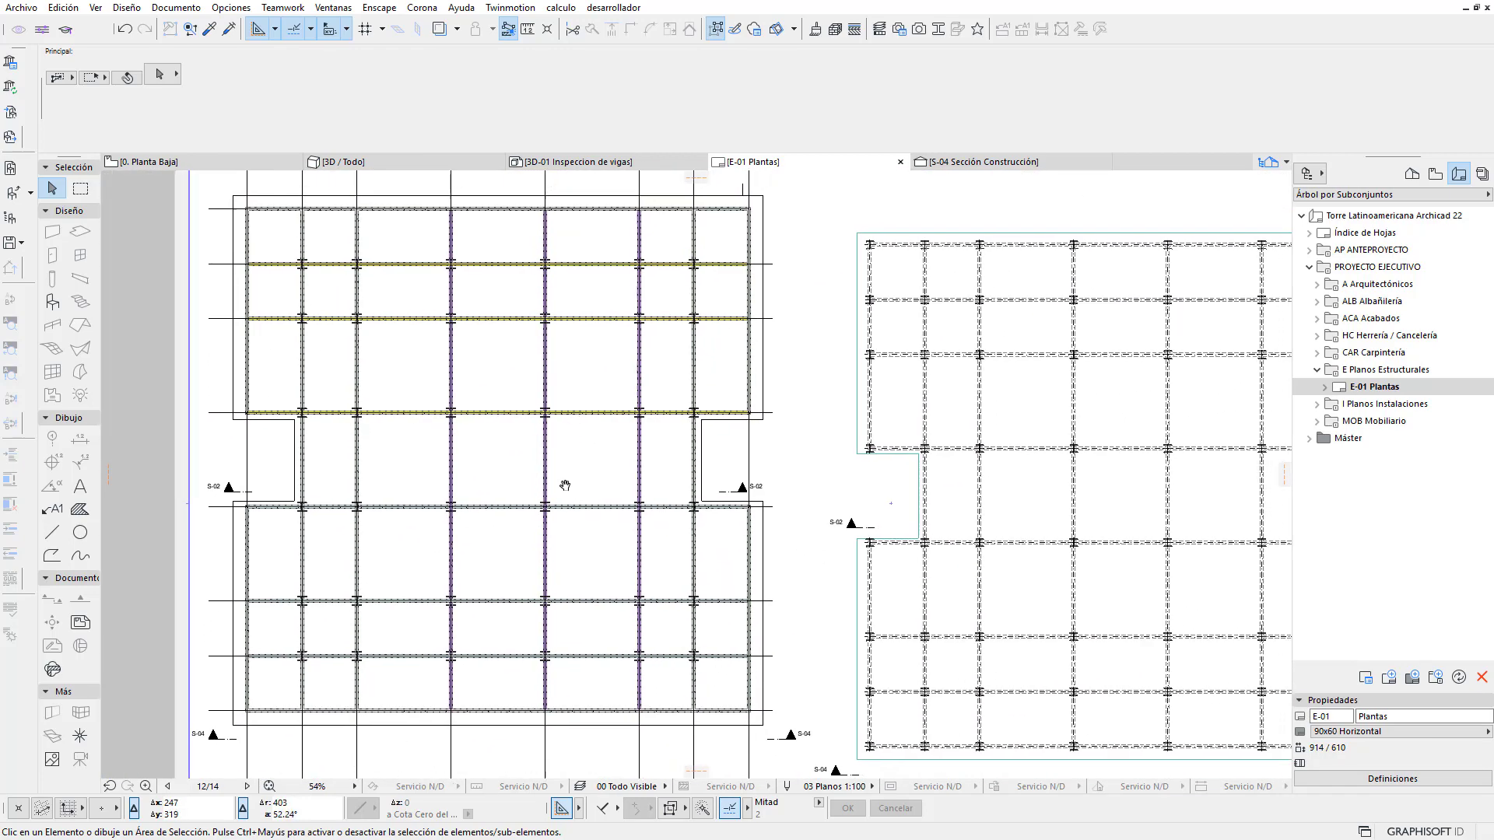